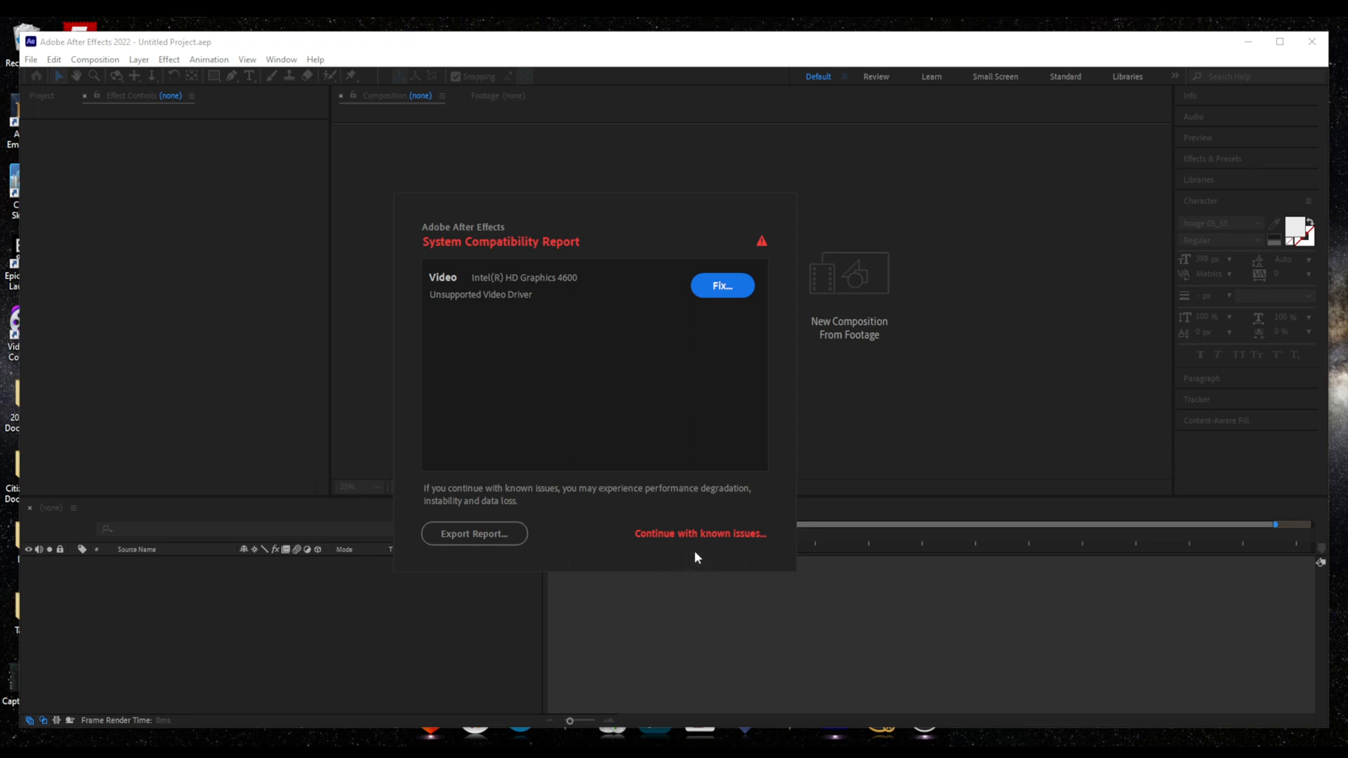
- Continue past the System Compatibility Report with the known issues and maximize the After Effects window
{"action": "left_click", "coordinate": [695, 533]}
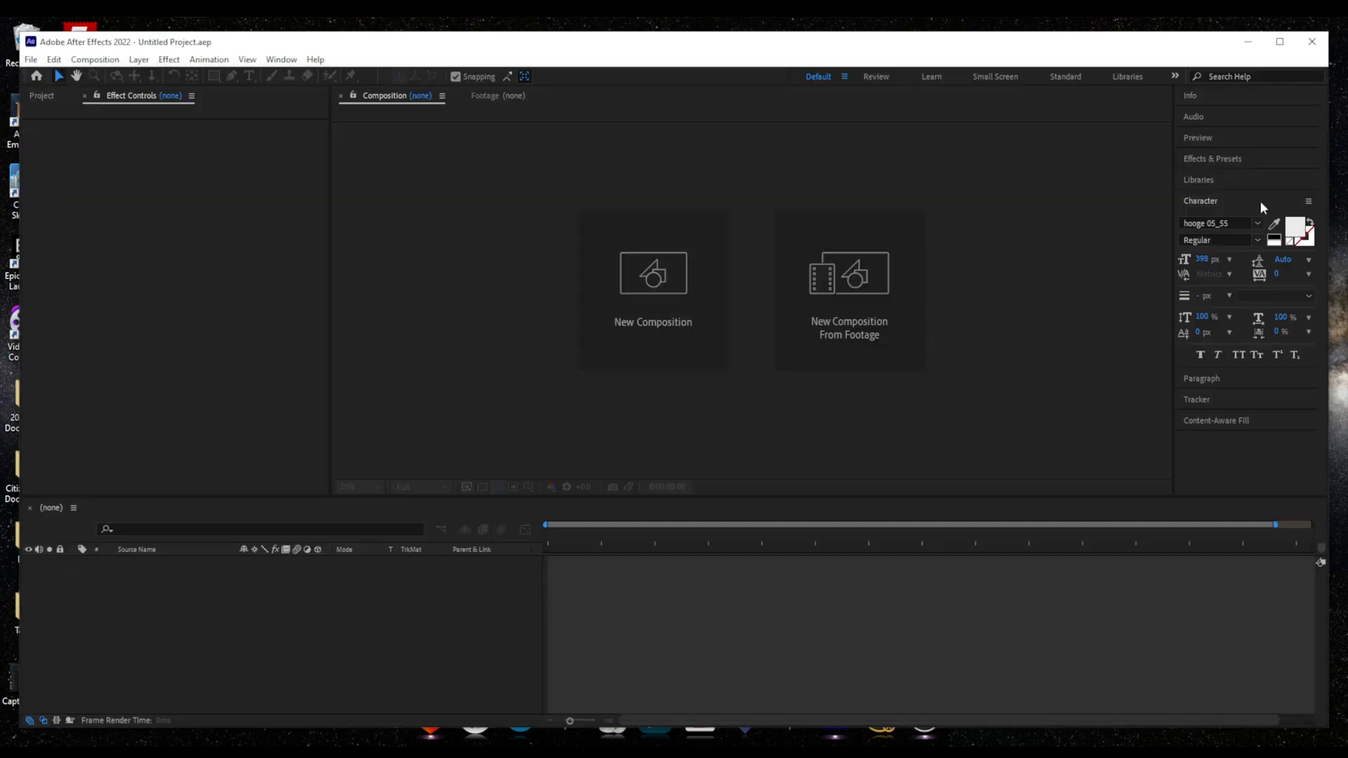
{"action": "left_click", "coordinate": [1280, 42]}
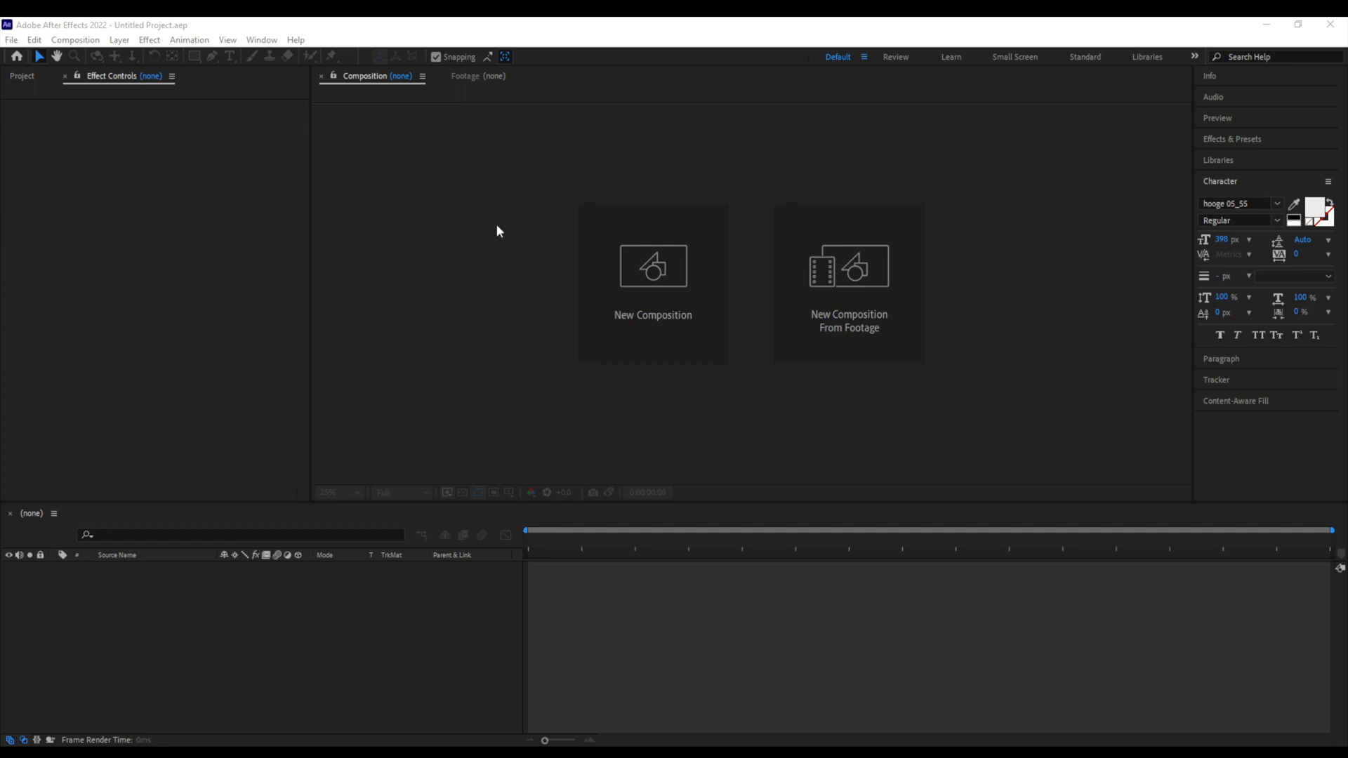
- Switch the workspace to Animation
{"action": "left_click", "coordinate": [261, 40]}
{"action": "left_click", "coordinate": [1151, 210]}
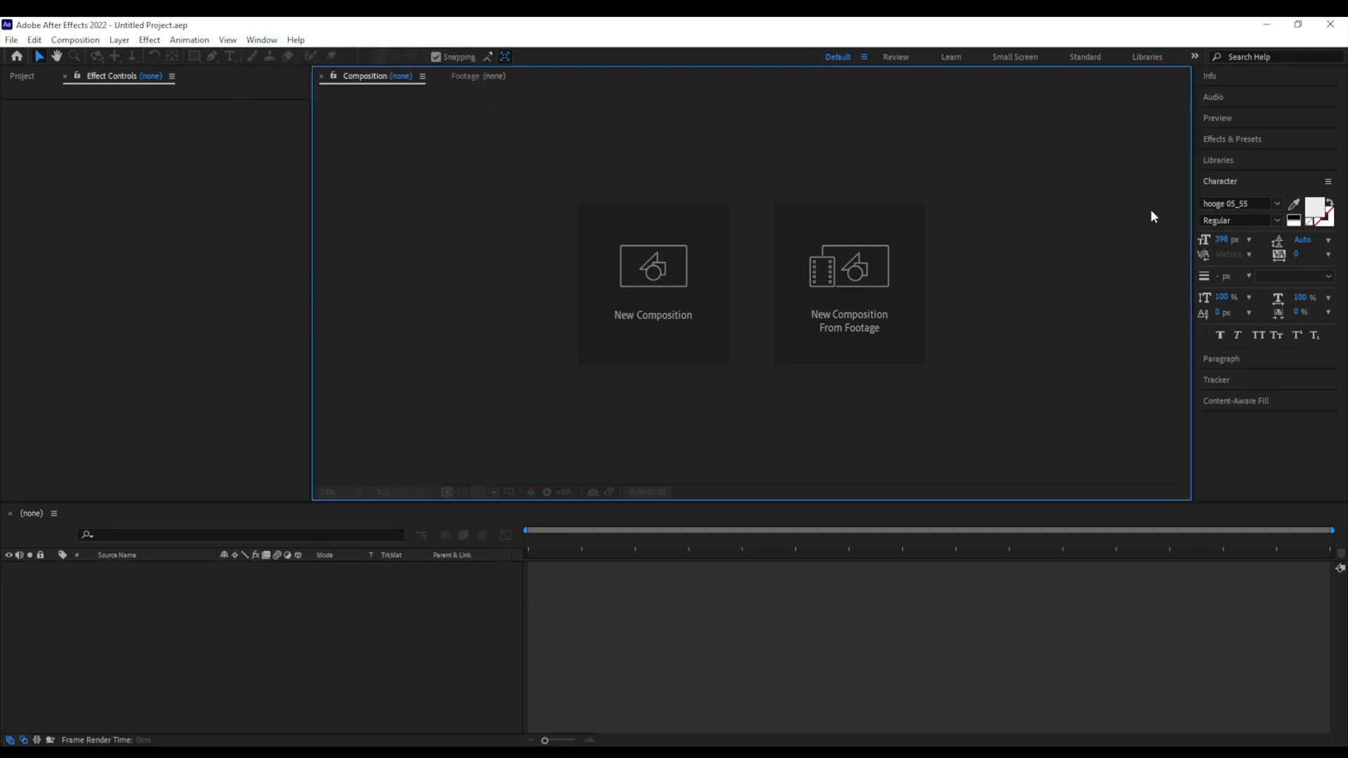
{"action": "left_click", "coordinate": [262, 40]}
{"action": "mouse_move", "coordinate": [469, 47]}
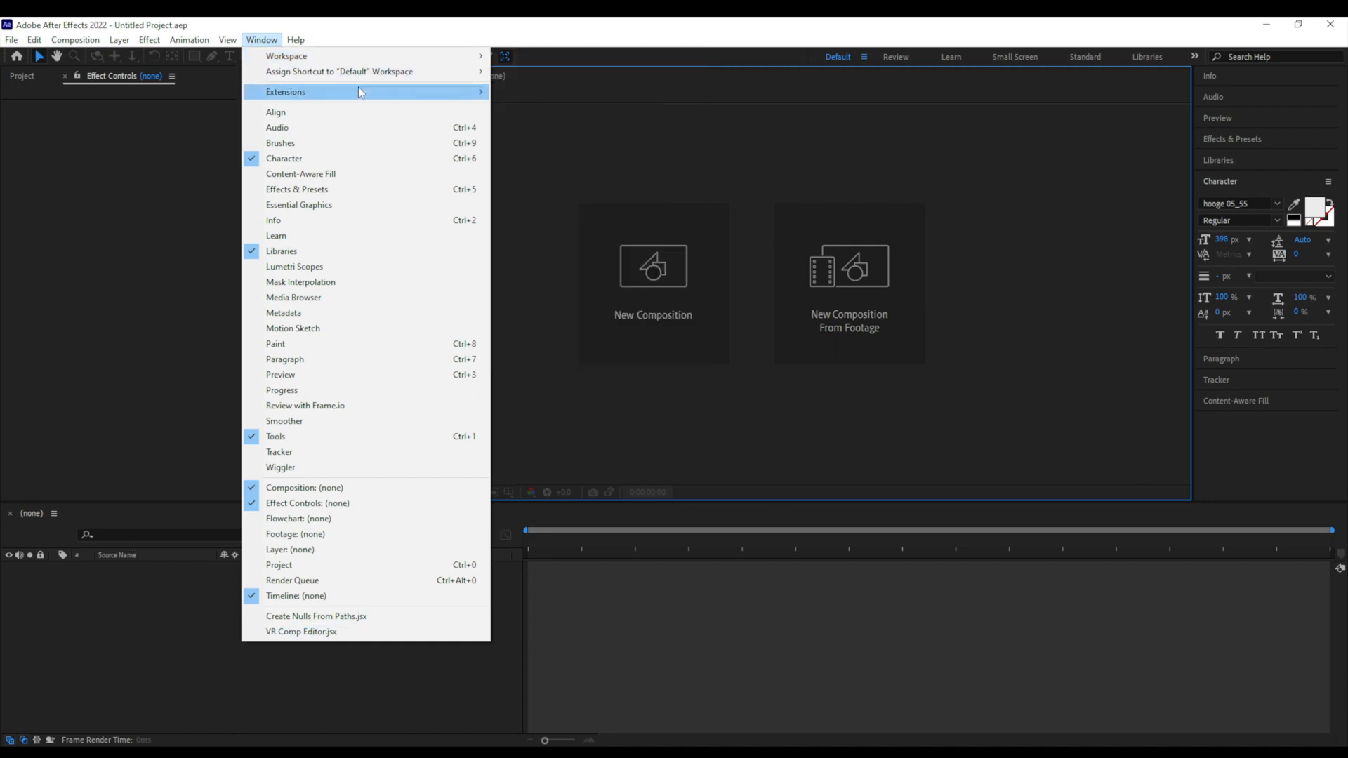
{"action": "mouse_move", "coordinate": [421, 56]}
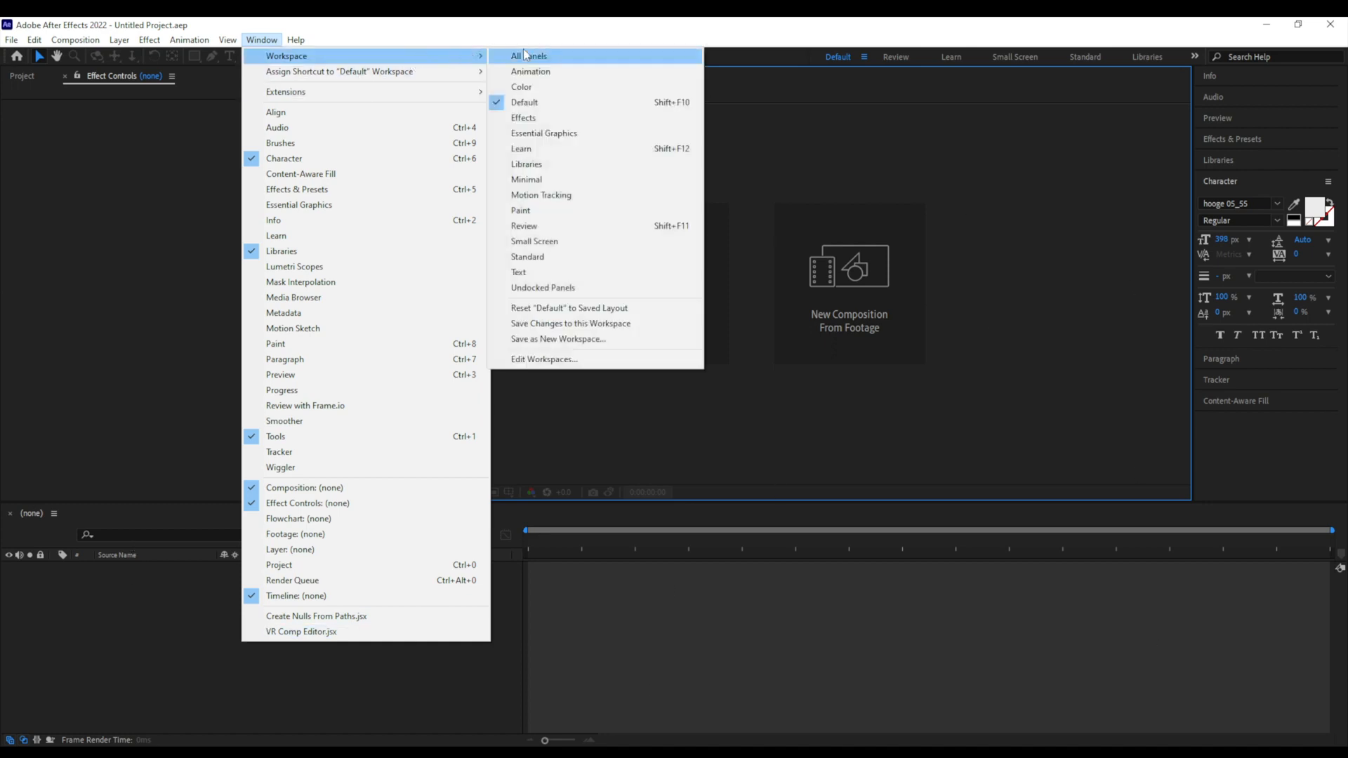
{"action": "left_click", "coordinate": [609, 75]}
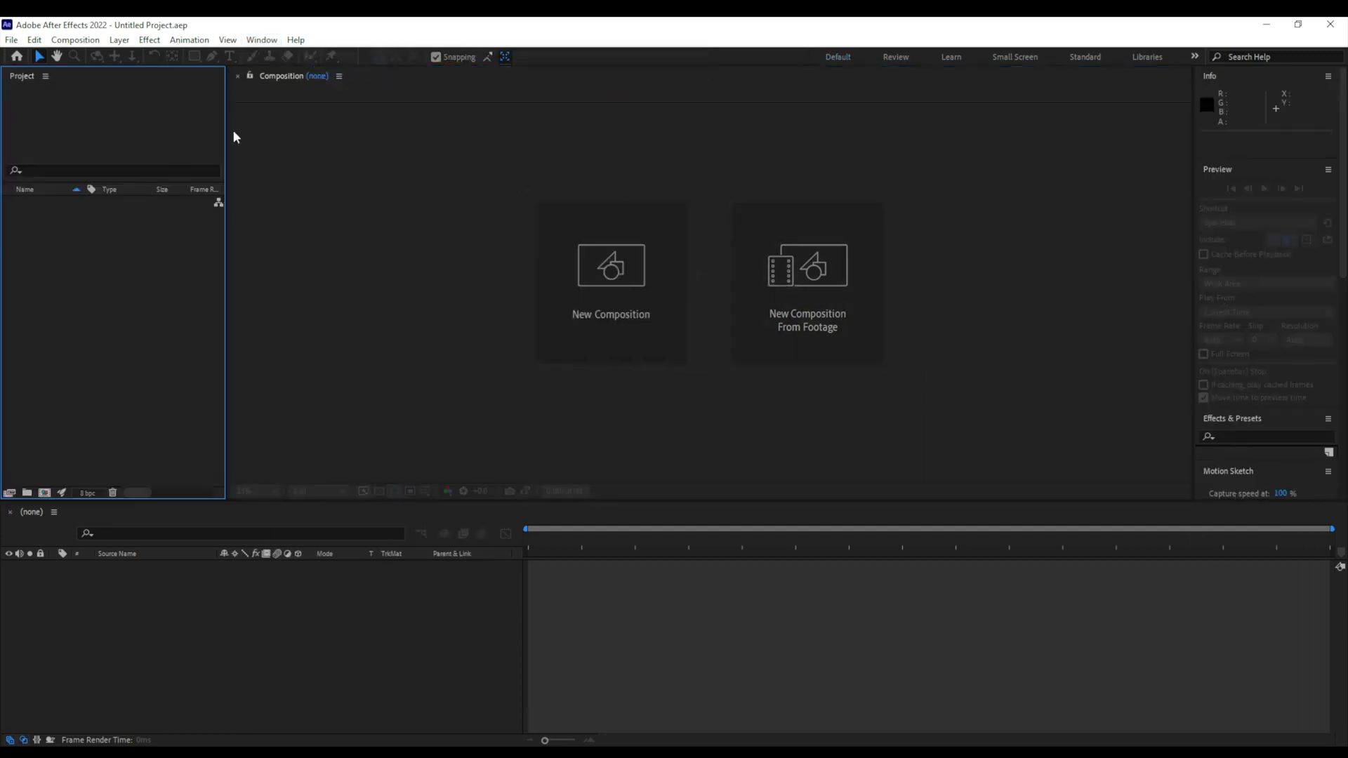
- Switch the workspace to Effects
{"action": "left_click", "coordinate": [262, 39]}
{"action": "mouse_move", "coordinate": [306, 61]}
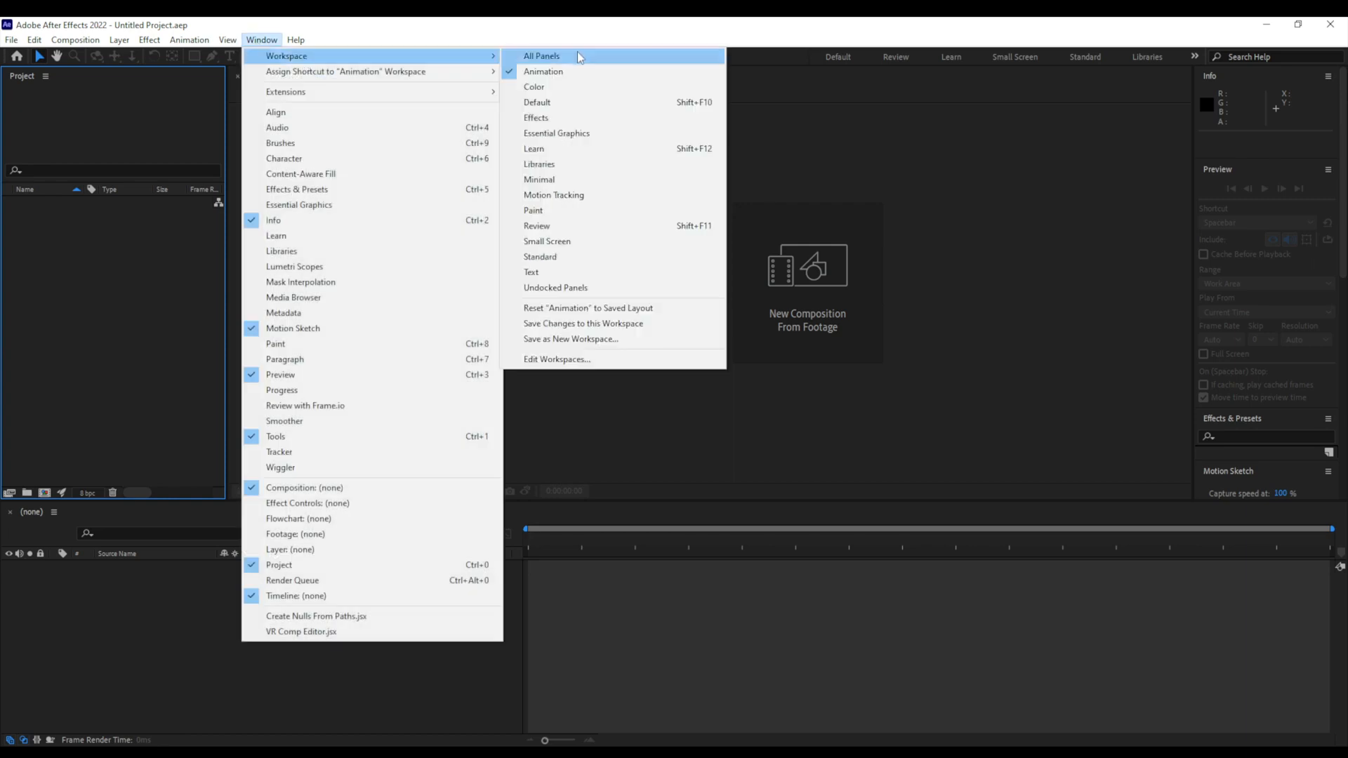
{"action": "left_click", "coordinate": [646, 119]}
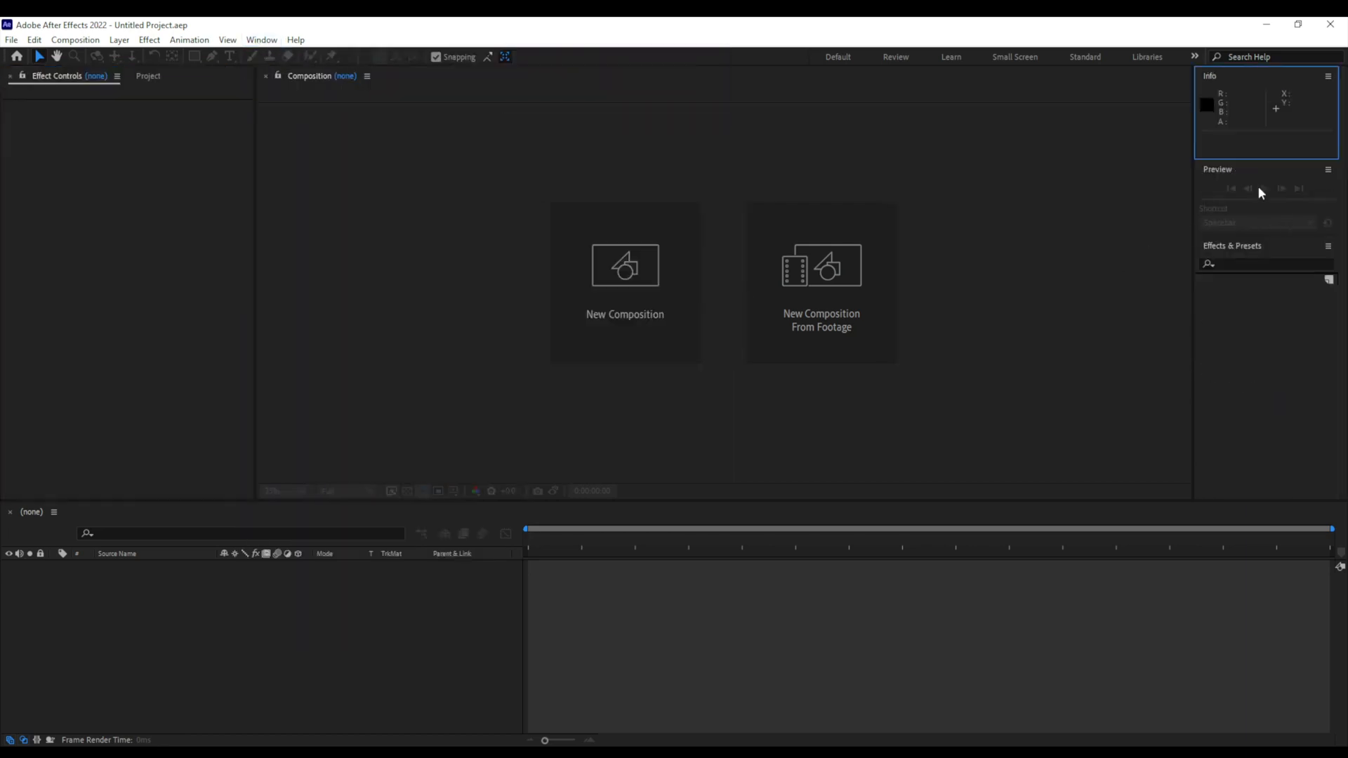
- Return to the Default workspace
{"action": "left_click", "coordinate": [261, 40]}
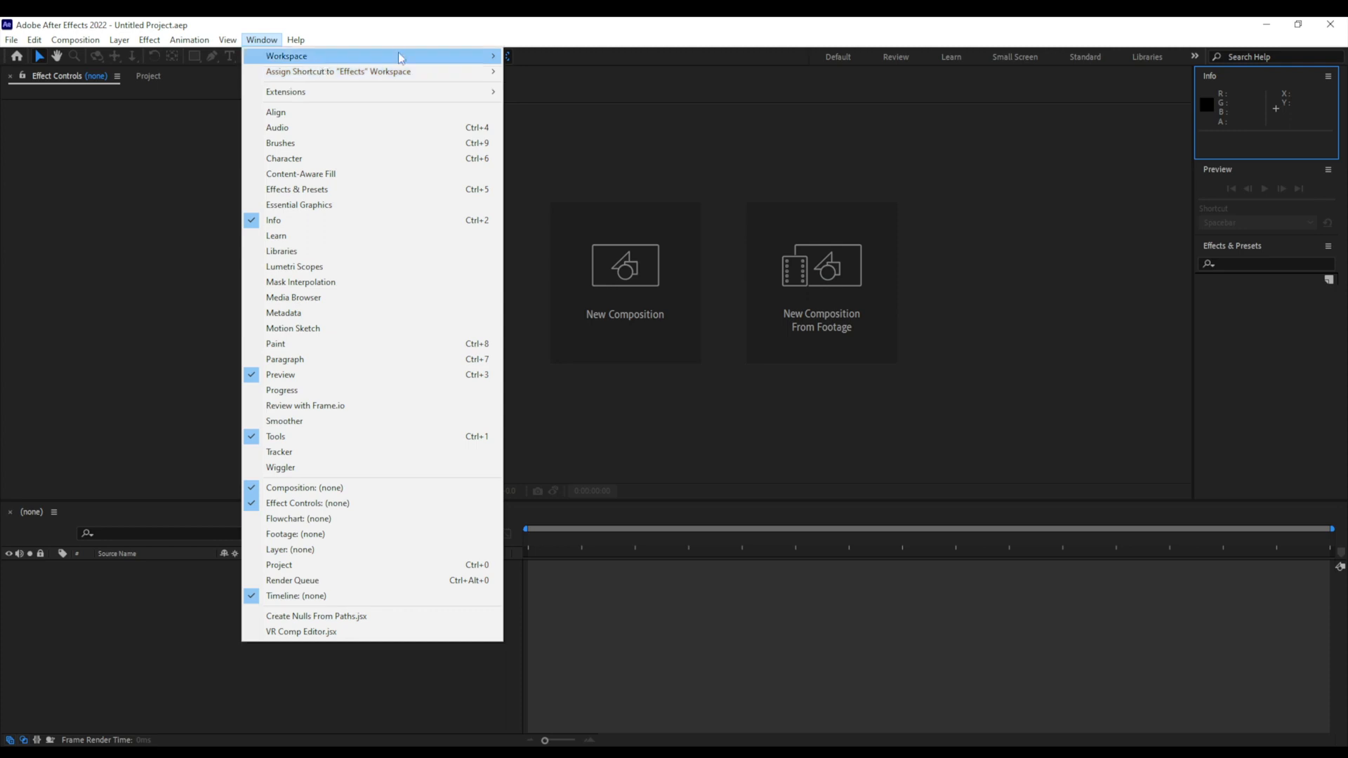
{"action": "mouse_move", "coordinate": [400, 58]}
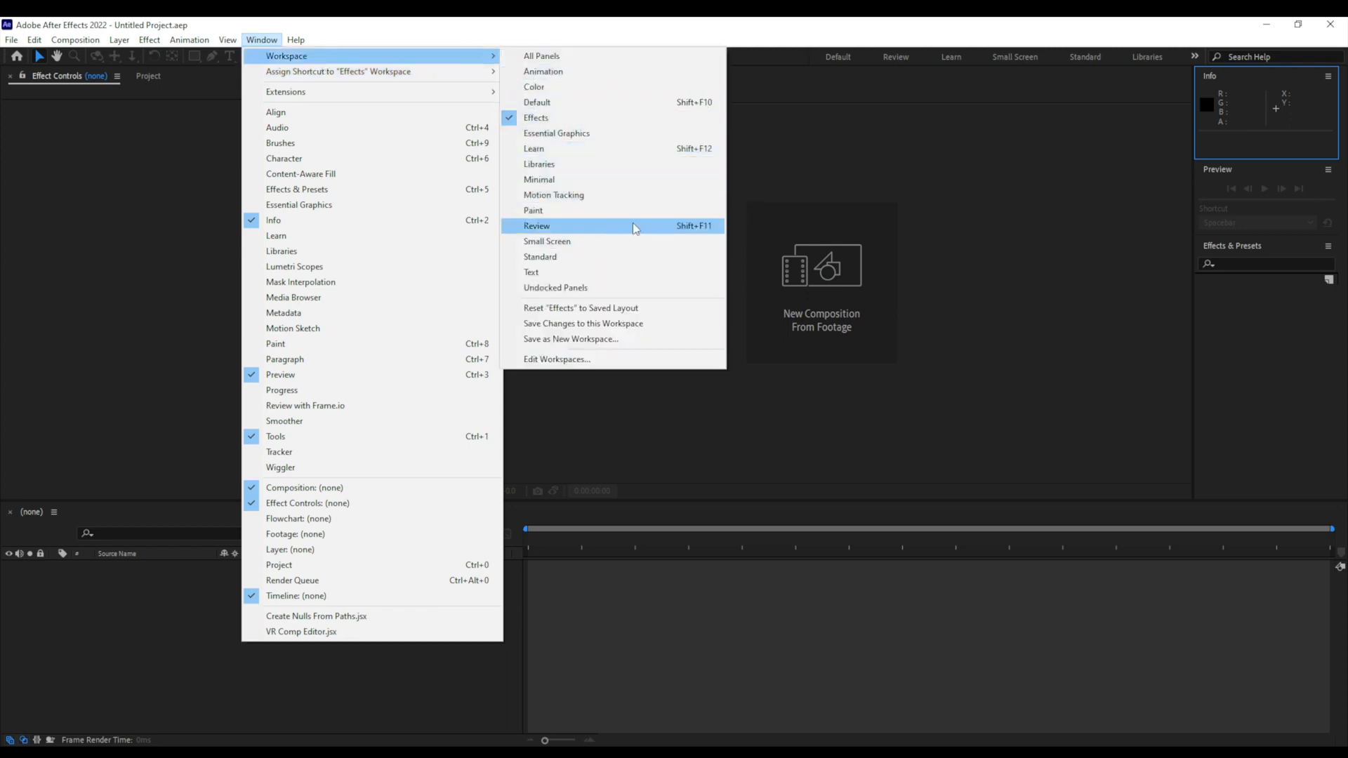
{"action": "left_click", "coordinate": [636, 200]}
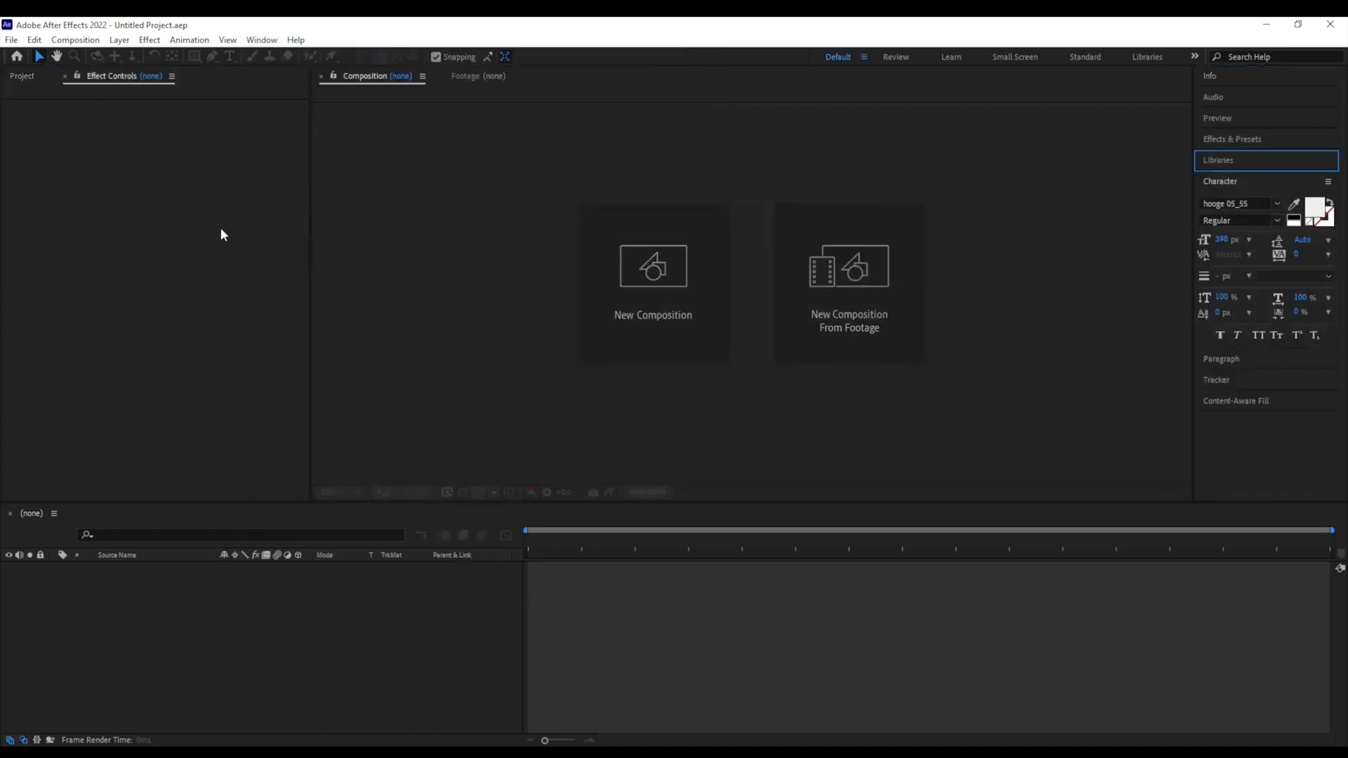
- Examine the Project, Effect Controls, Composition, Footage and Timeline panels of the Default workspace
{"action": "left_click", "coordinate": [150, 397]}
{"action": "left_click", "coordinate": [403, 379]}
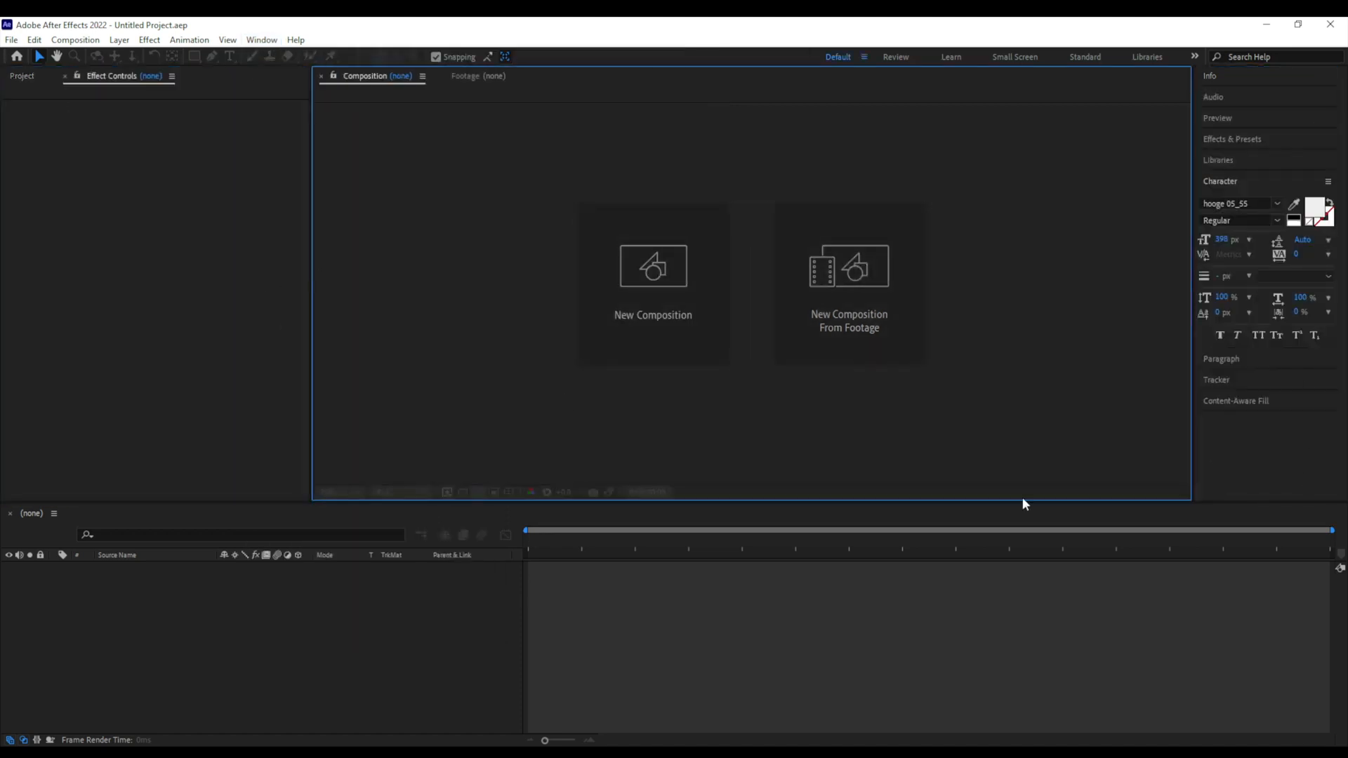
{"action": "left_click", "coordinate": [242, 719]}
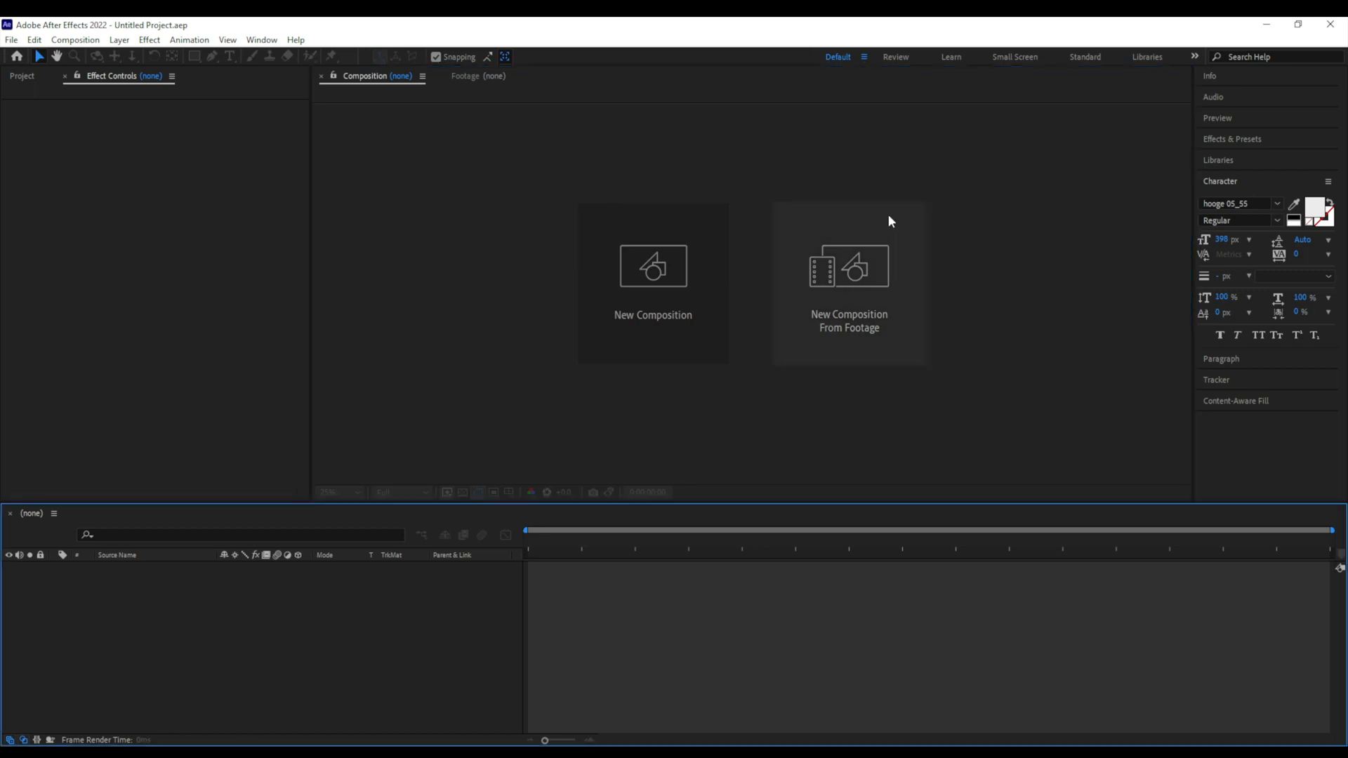
{"action": "left_click", "coordinate": [104, 299]}
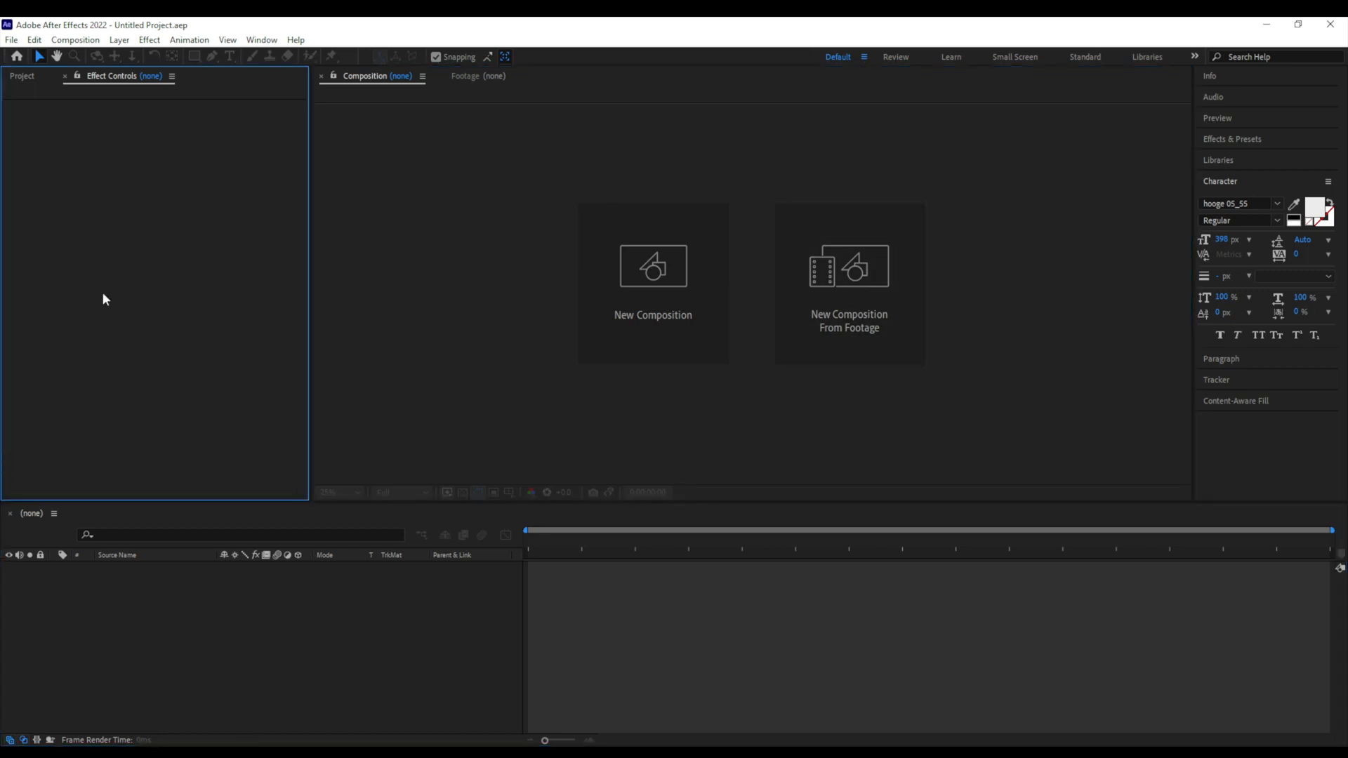
{"action": "left_click", "coordinate": [21, 75]}
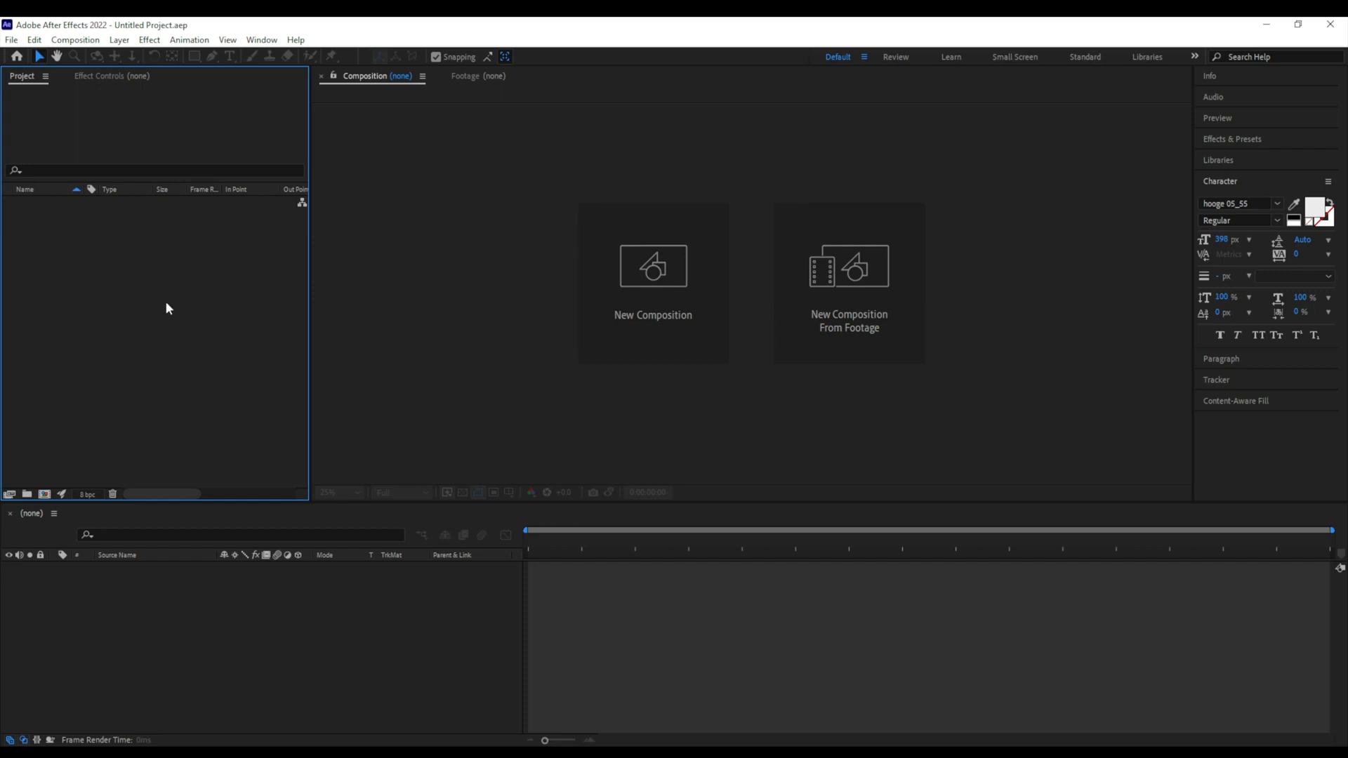
{"action": "left_click", "coordinate": [91, 75]}
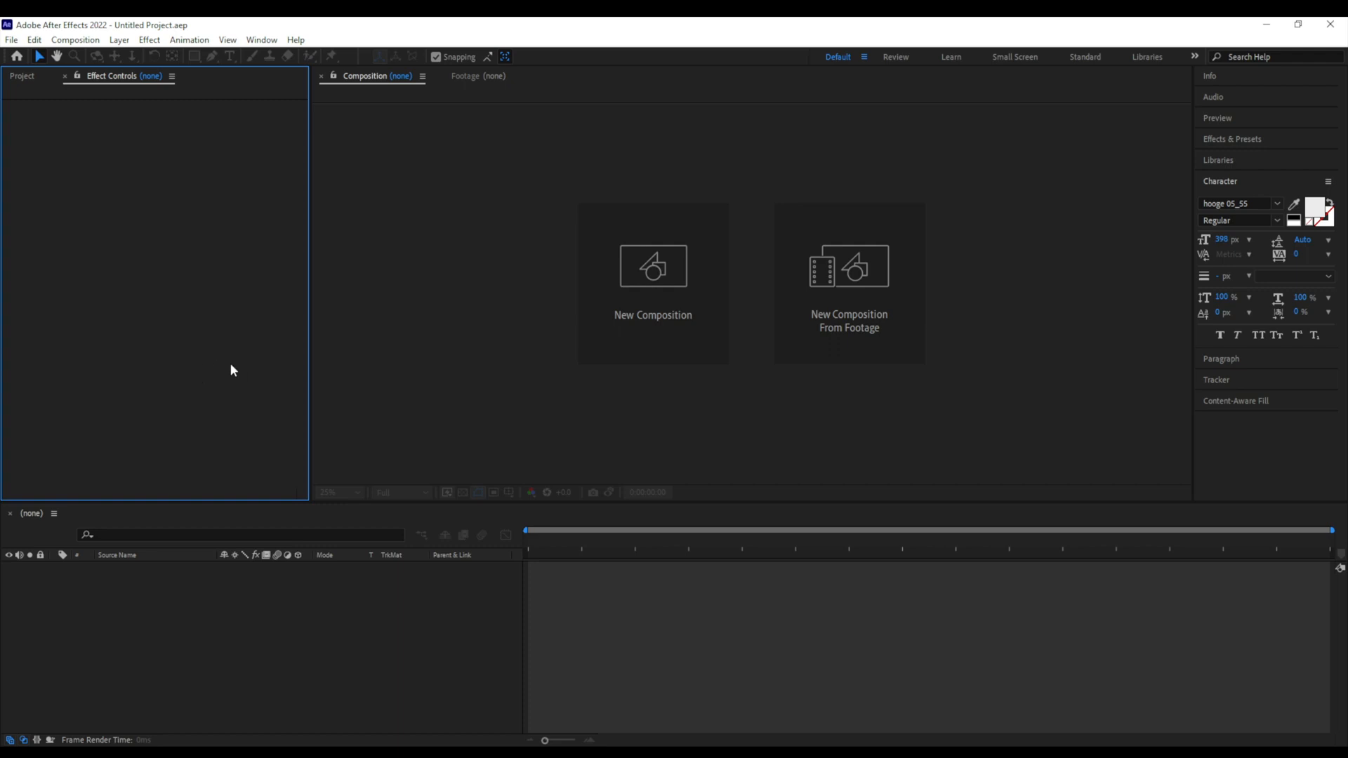
{"action": "left_click", "coordinate": [504, 339]}
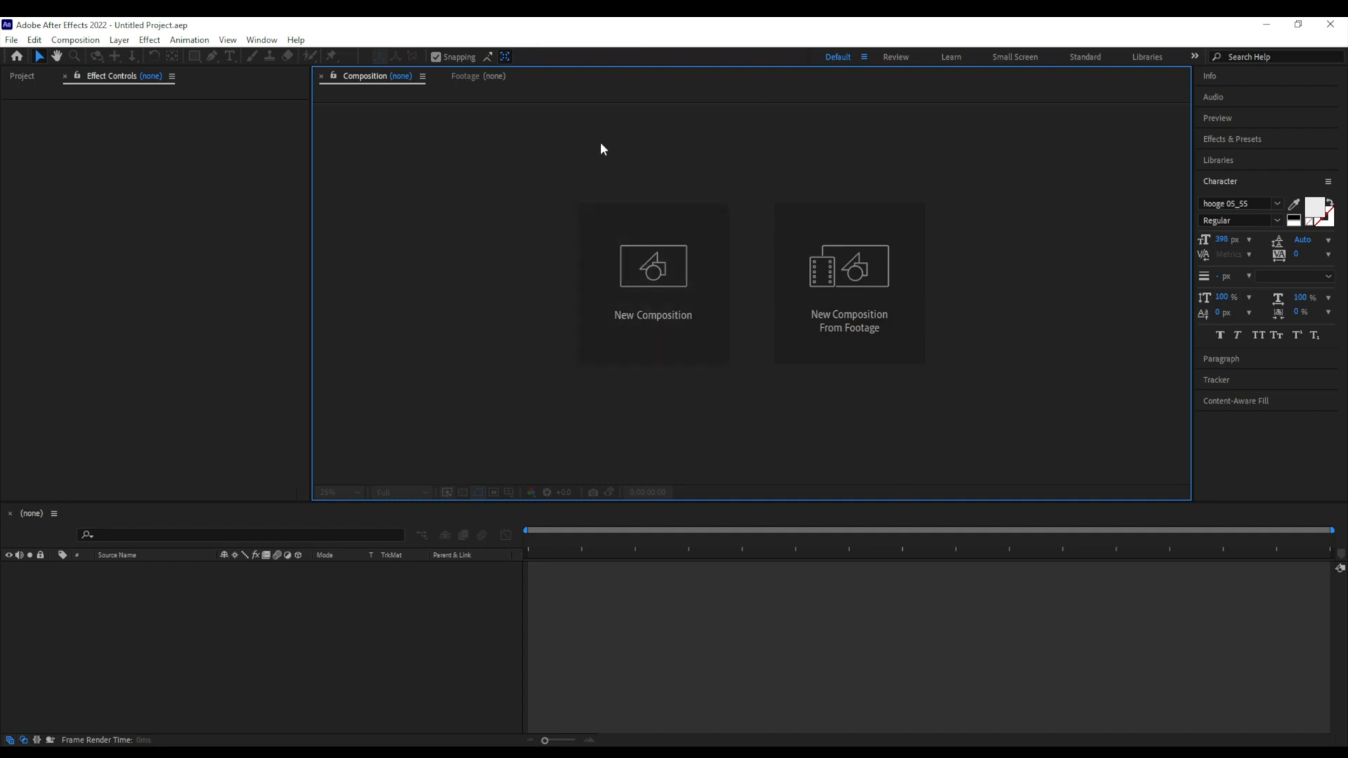
{"action": "left_click", "coordinate": [472, 78]}
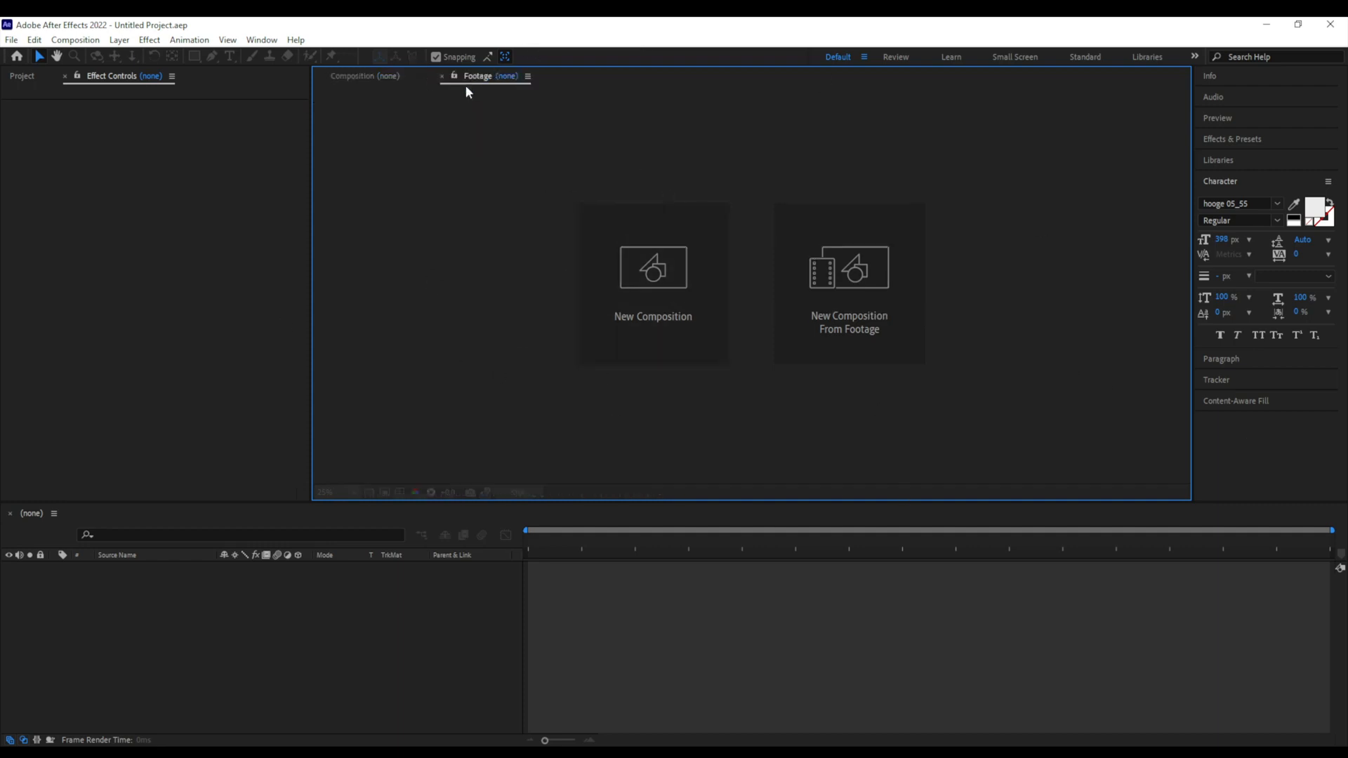
{"action": "left_click", "coordinate": [356, 78]}
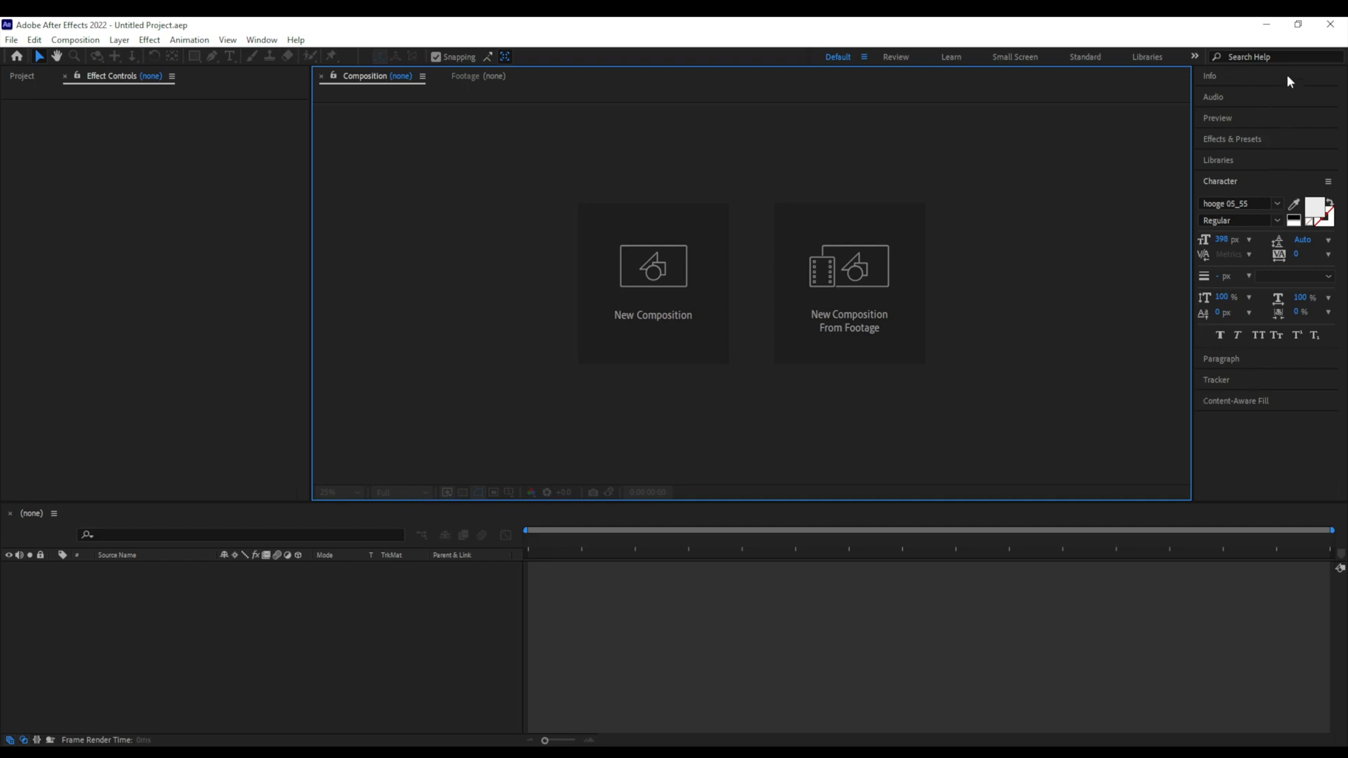
- Expand and examine the Info, Audio, Preview, Effects & Presets and Libraries panels one after another
{"action": "left_click", "coordinate": [1237, 74]}
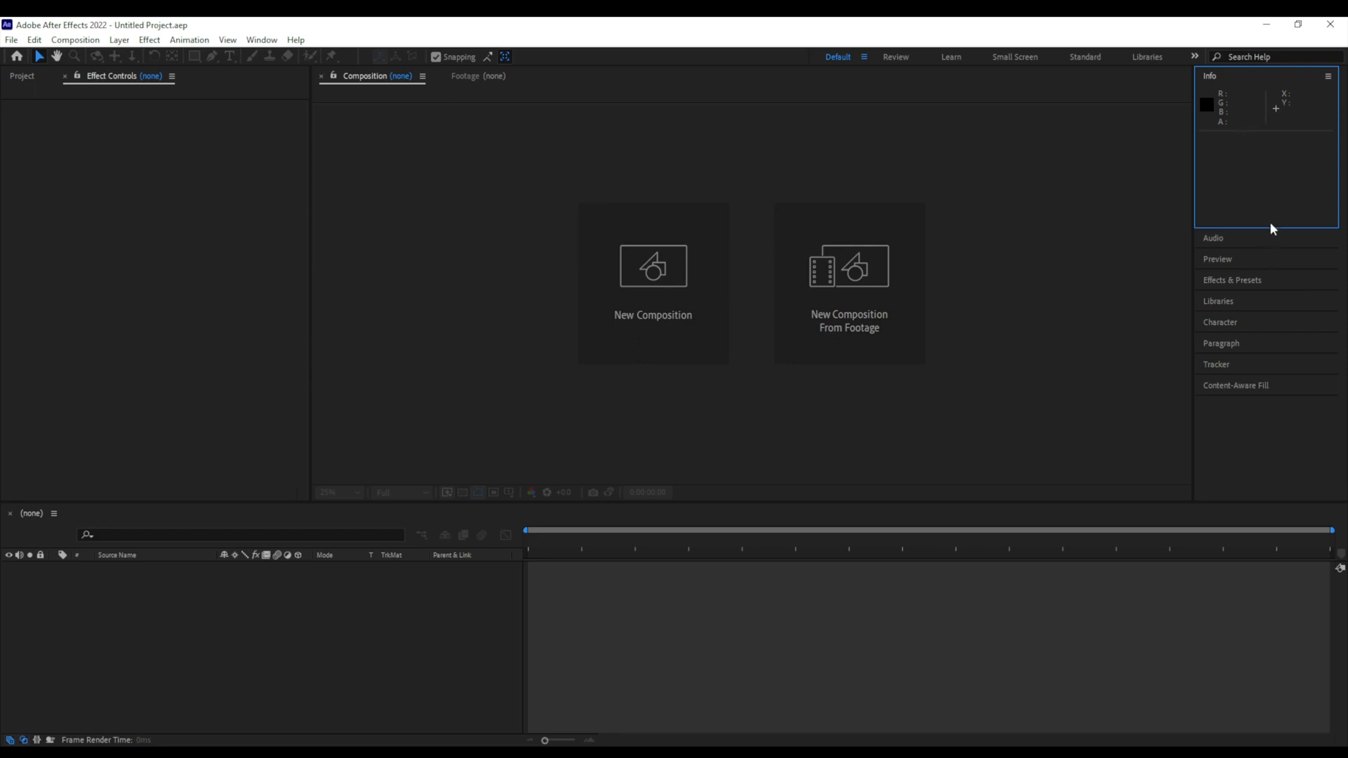
{"action": "left_click", "coordinate": [1234, 239]}
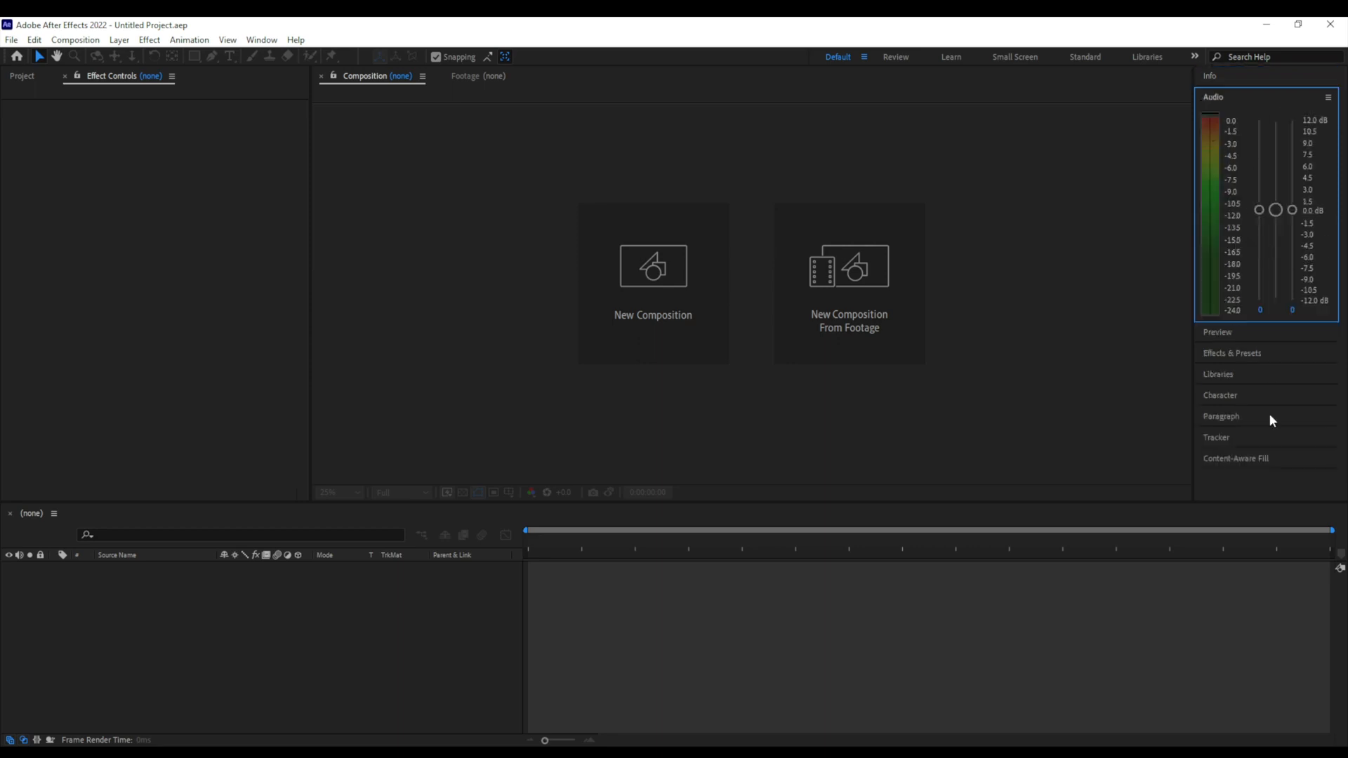
{"action": "left_click", "coordinate": [1228, 334]}
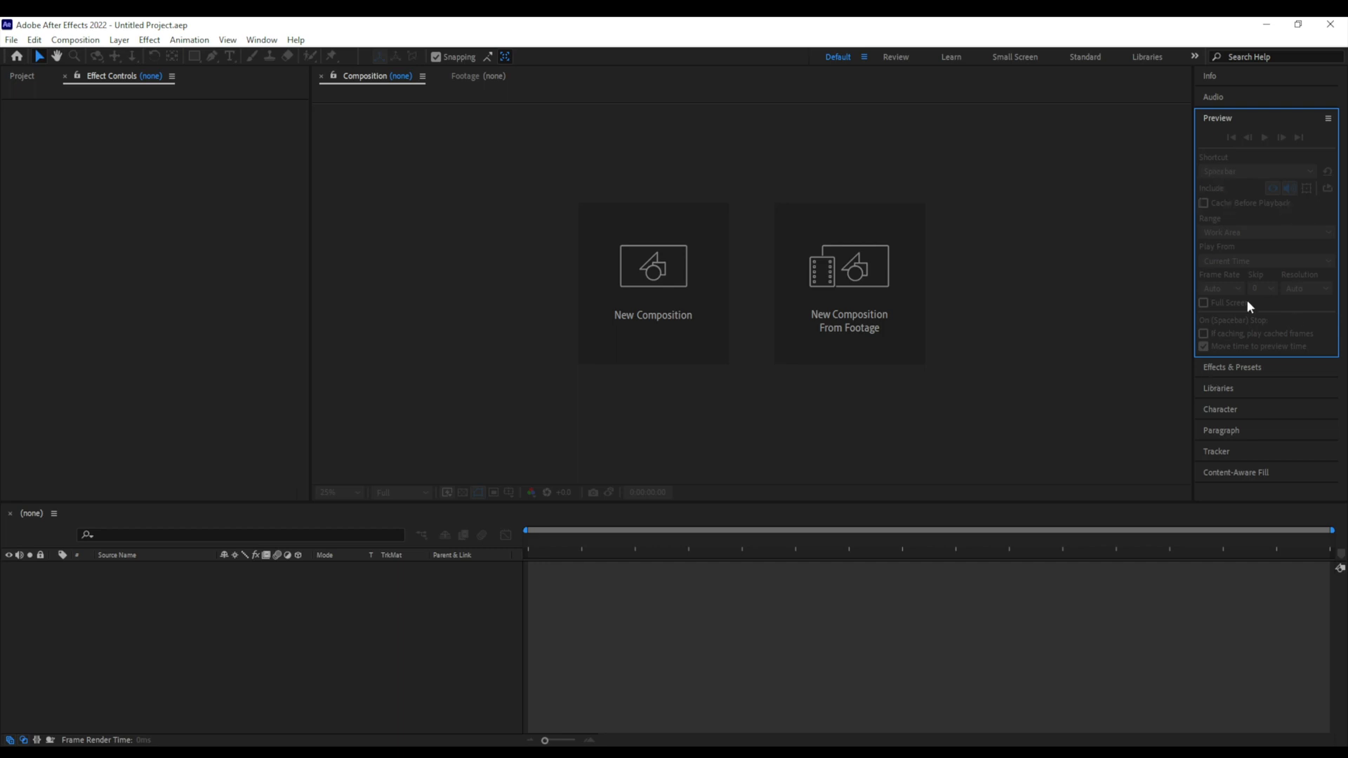
{"action": "left_click", "coordinate": [1254, 366]}
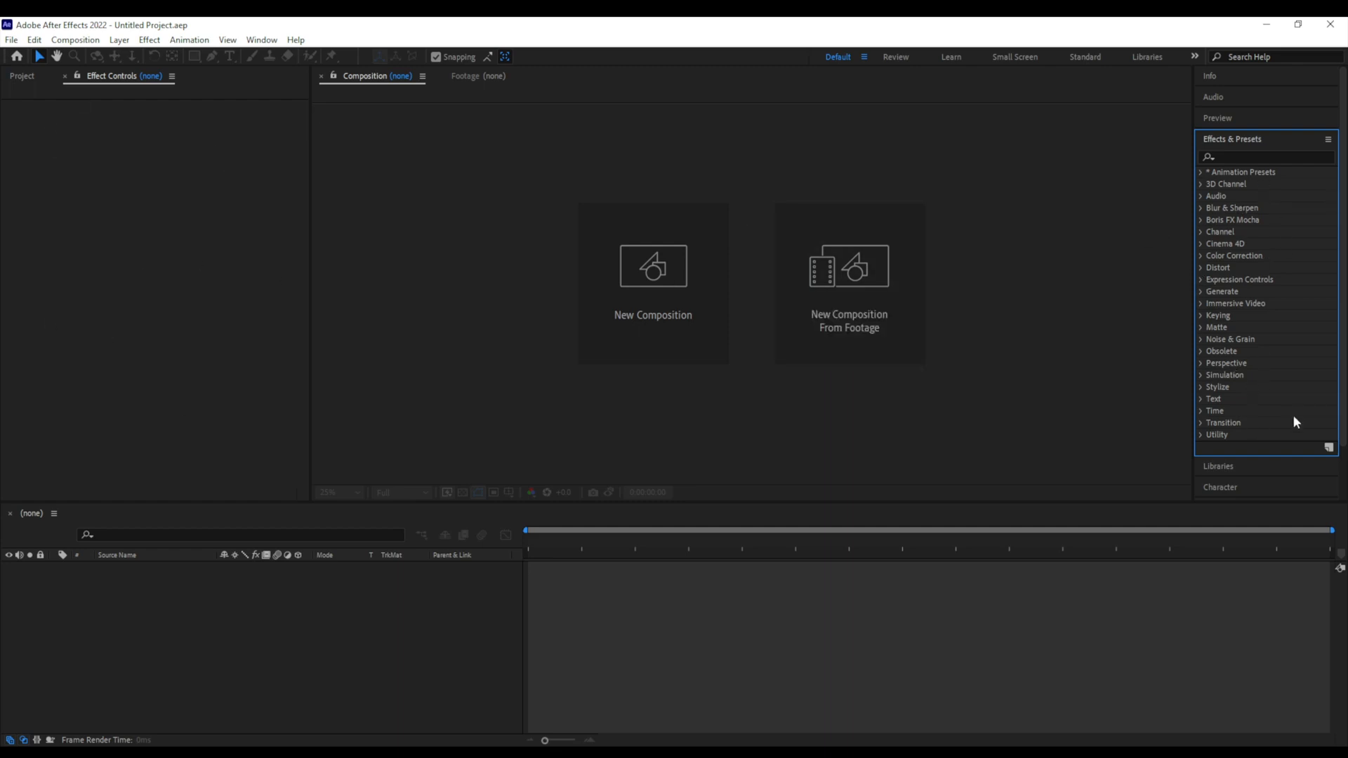
{"action": "left_click", "coordinate": [1230, 466]}
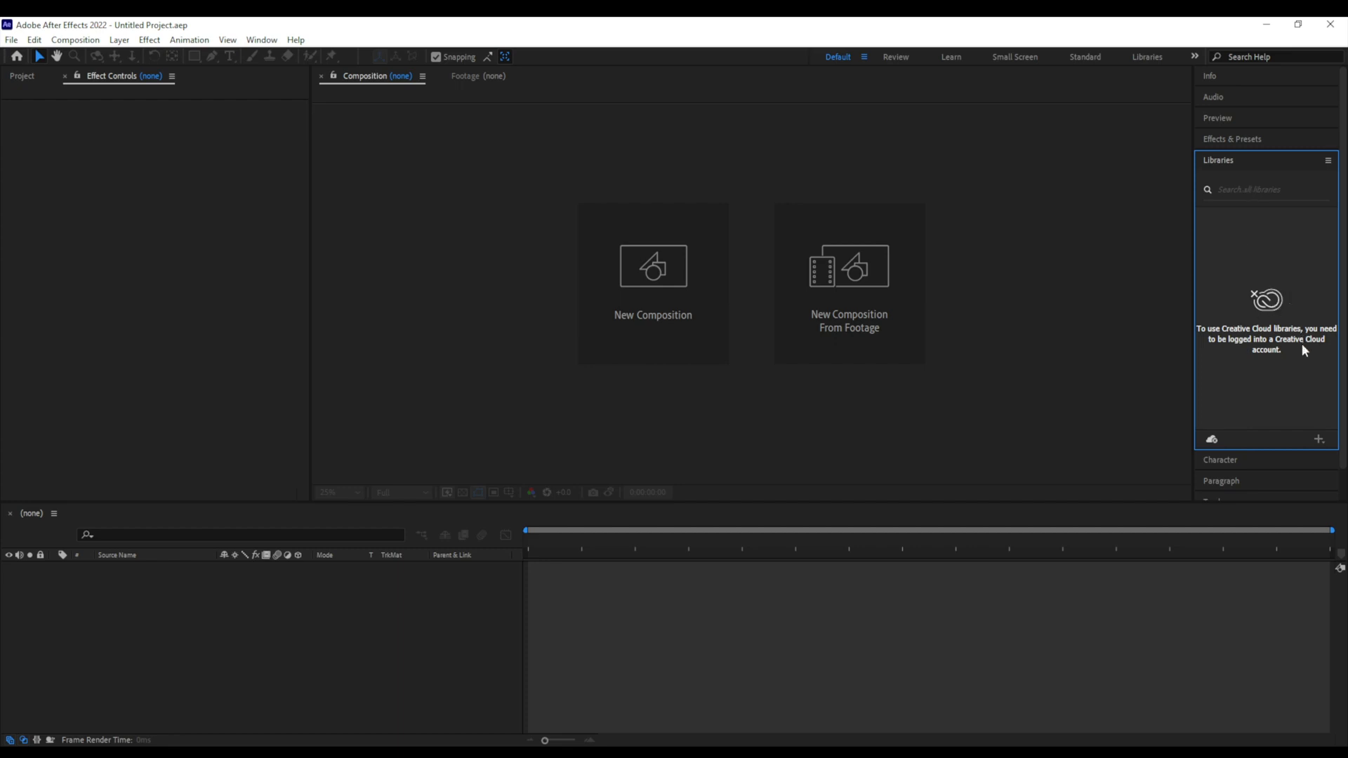
{"action": "scroll", "coordinate": [1257, 365], "scroll_direction": "down", "scroll_amount": 1}
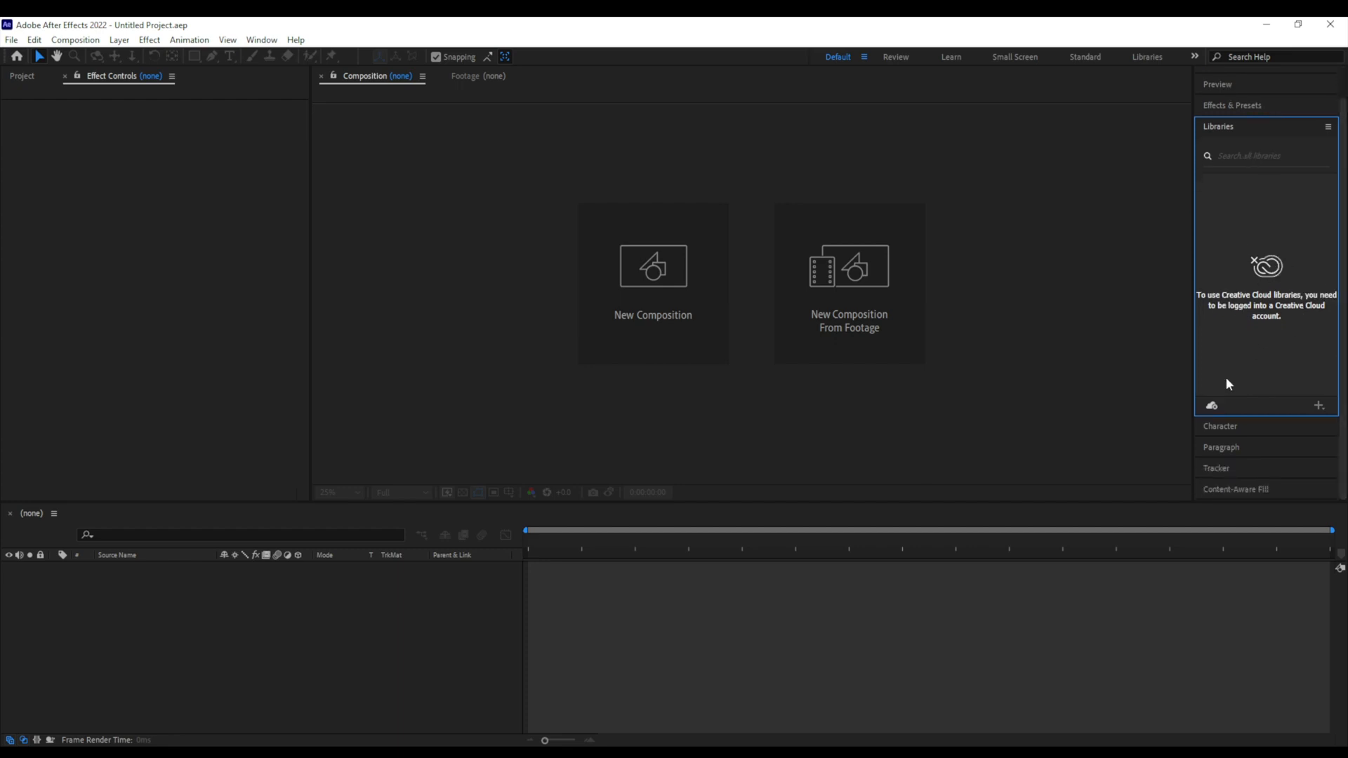
- Expand and examine the Character, Paragraph, Tracker and Content-Aware Fill panels one after another
{"action": "left_click", "coordinate": [1230, 428]}
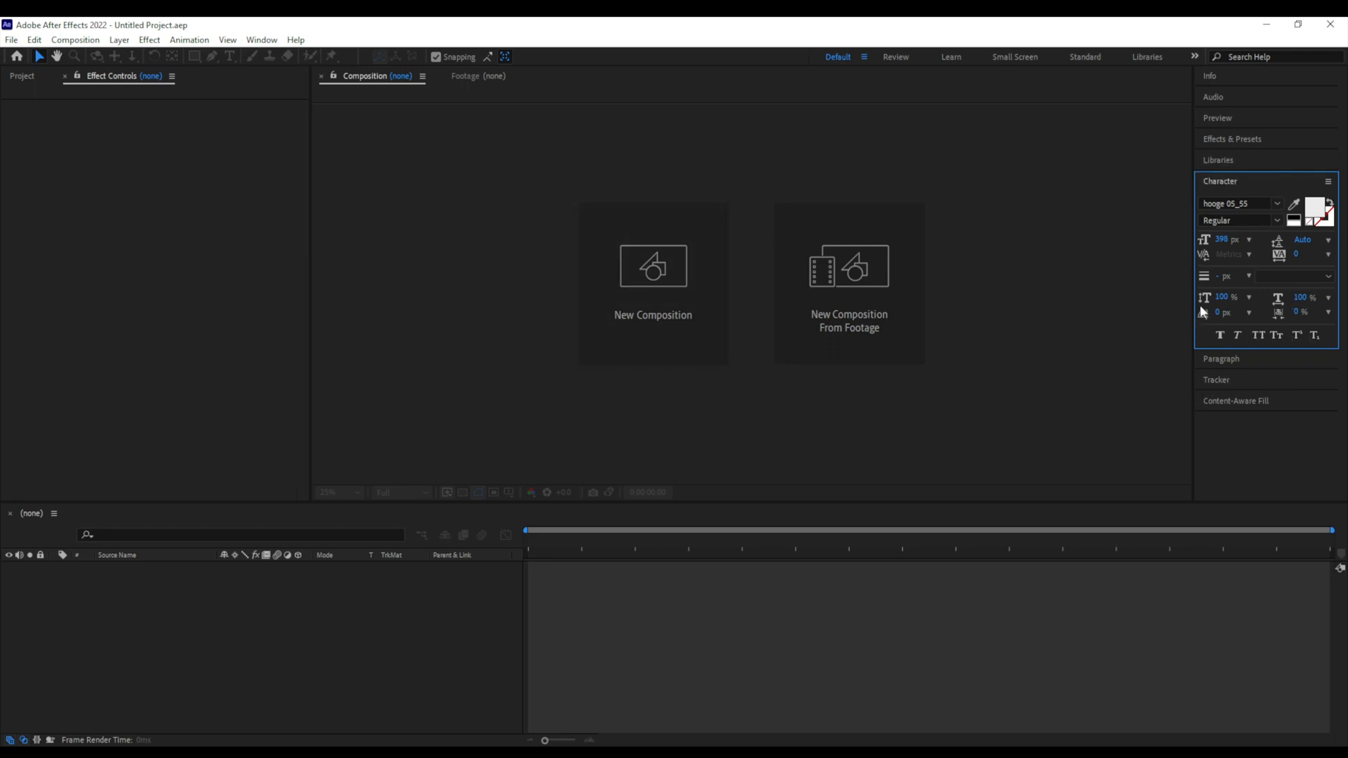
{"action": "left_click", "coordinate": [1223, 359]}
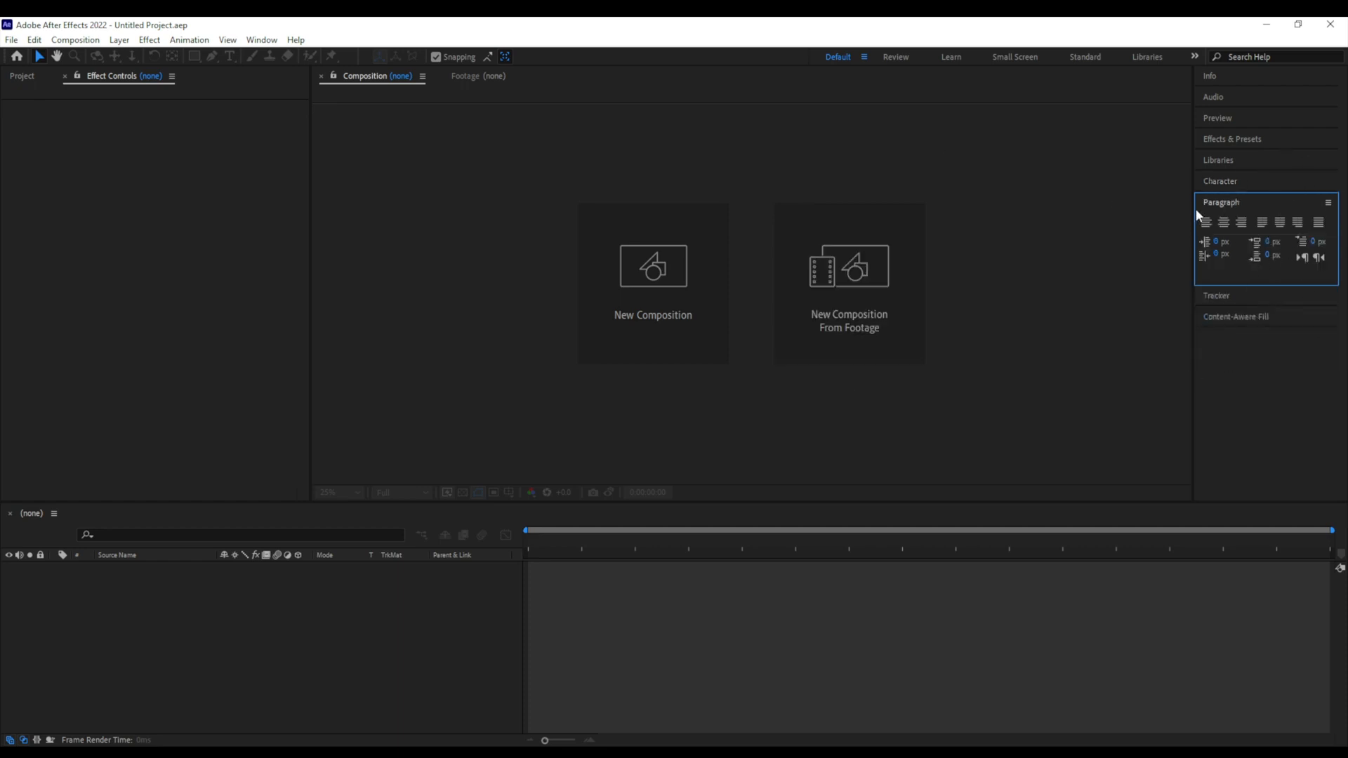
{"action": "left_click", "coordinate": [1228, 296]}
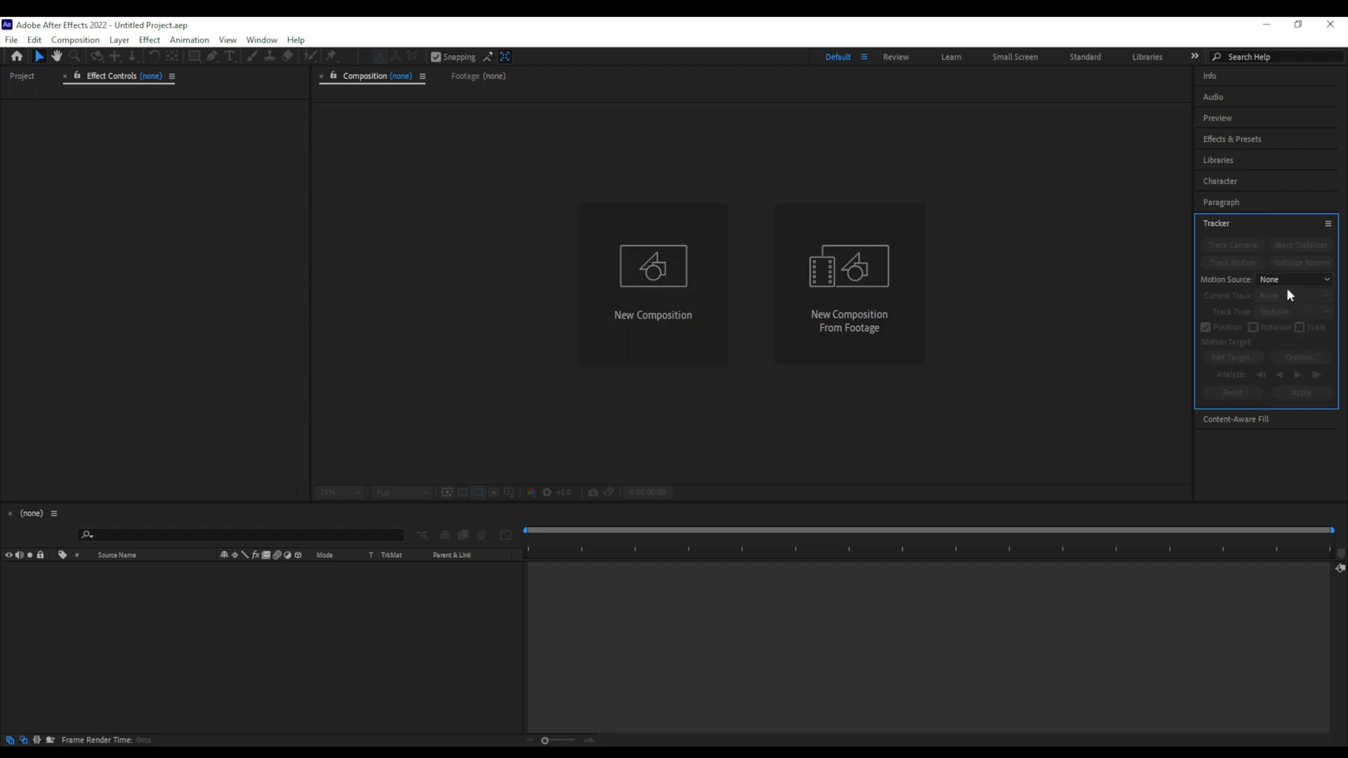
{"action": "left_click", "coordinate": [1262, 421]}
{"action": "scroll", "coordinate": [1288, 319], "scroll_direction": "down", "scroll_amount": 1}
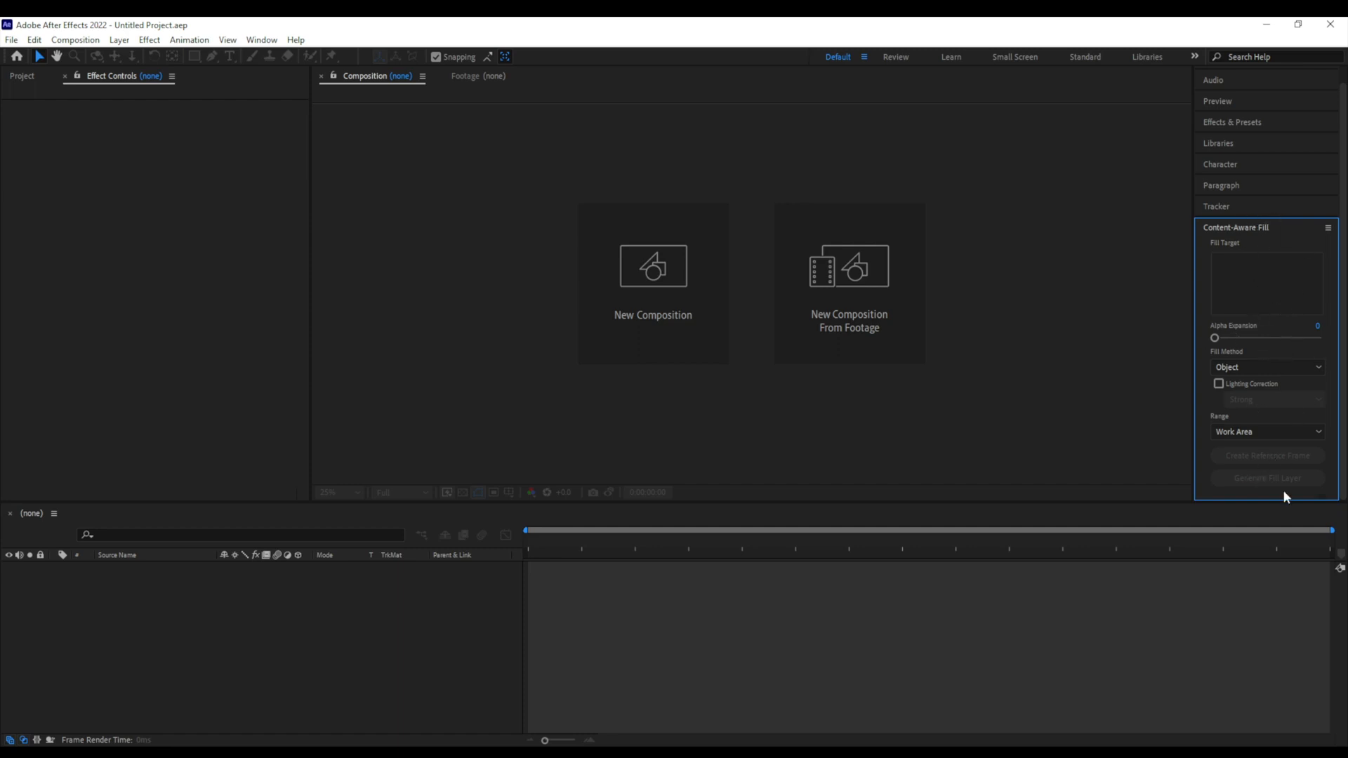
- Expand the Effects & Presets panel again to show its list of effect categories
{"action": "left_click", "coordinate": [1281, 208]}
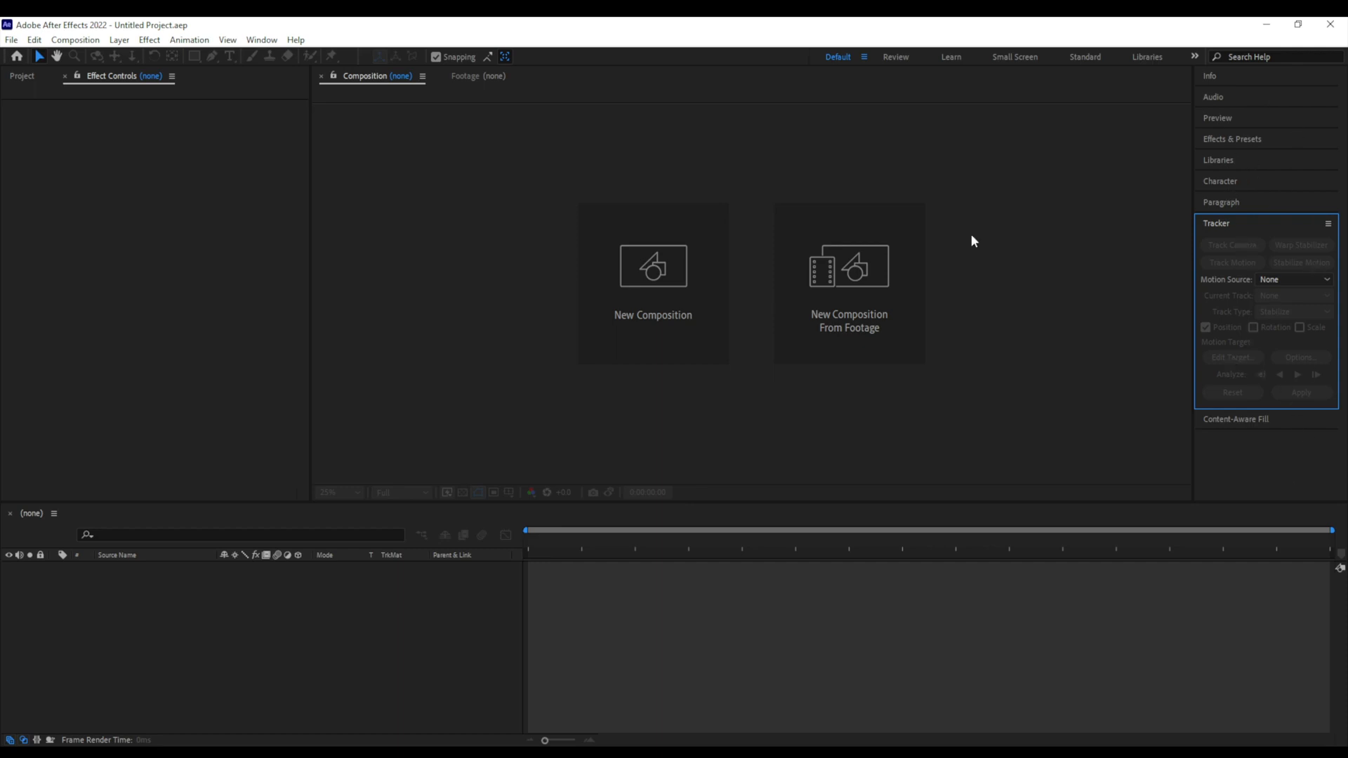
{"action": "left_click", "coordinate": [1243, 140]}
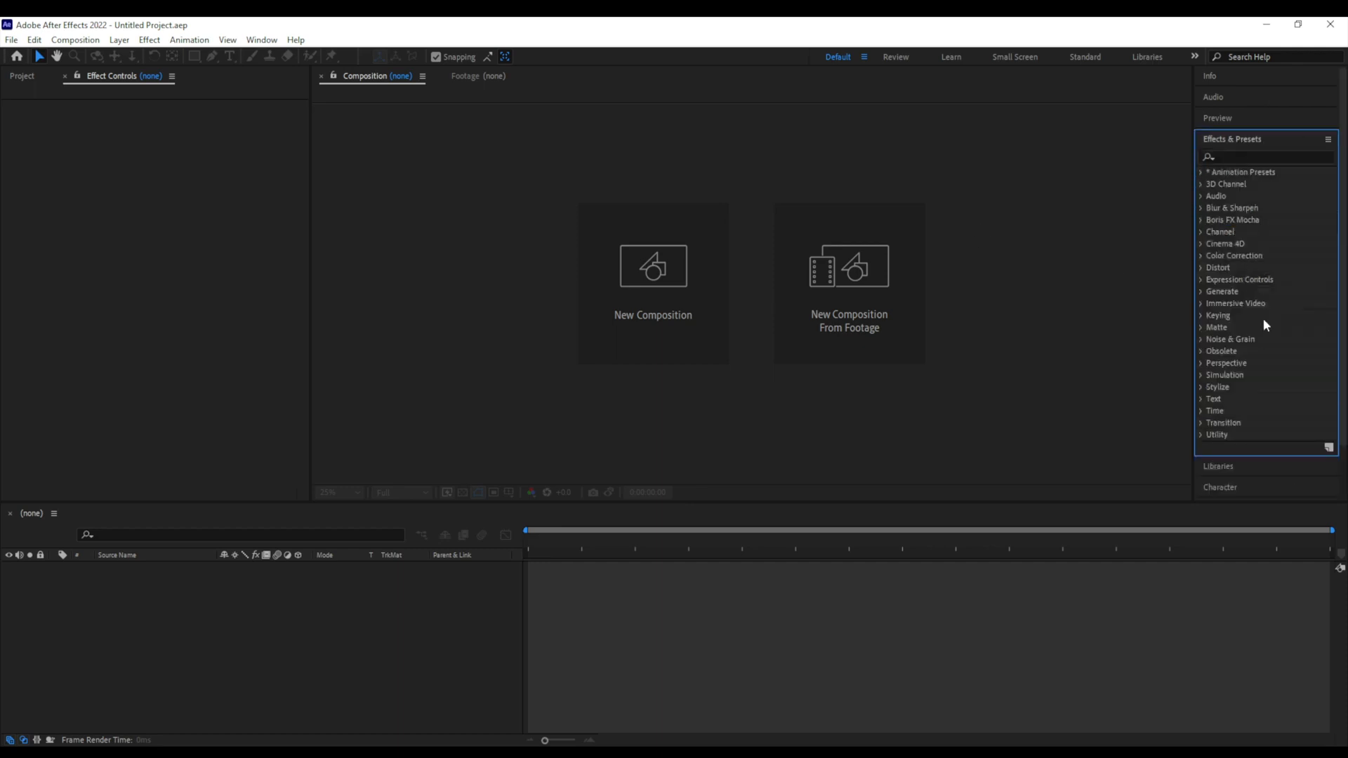
{"action": "scroll", "coordinate": [1254, 369], "scroll_direction": "down", "scroll_amount": 2}
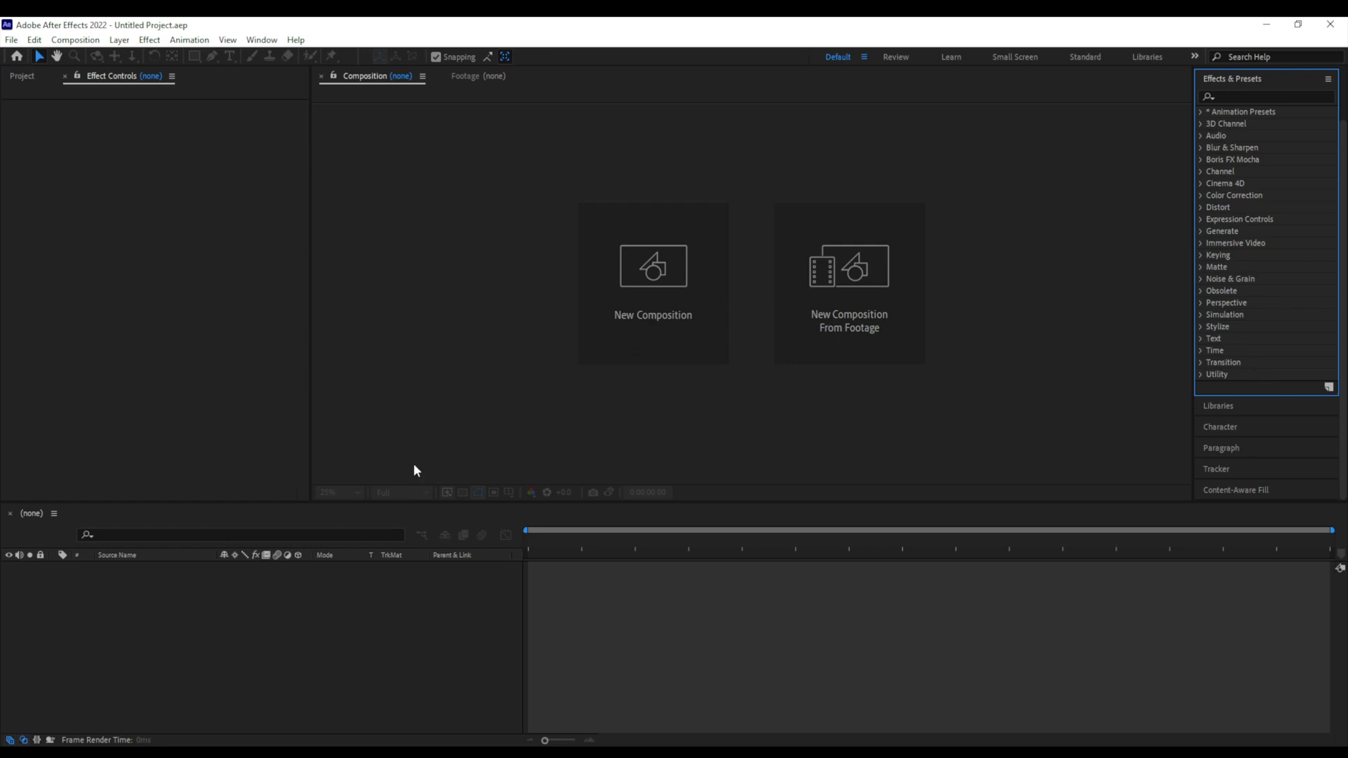
{"action": "left_click", "coordinate": [874, 628]}
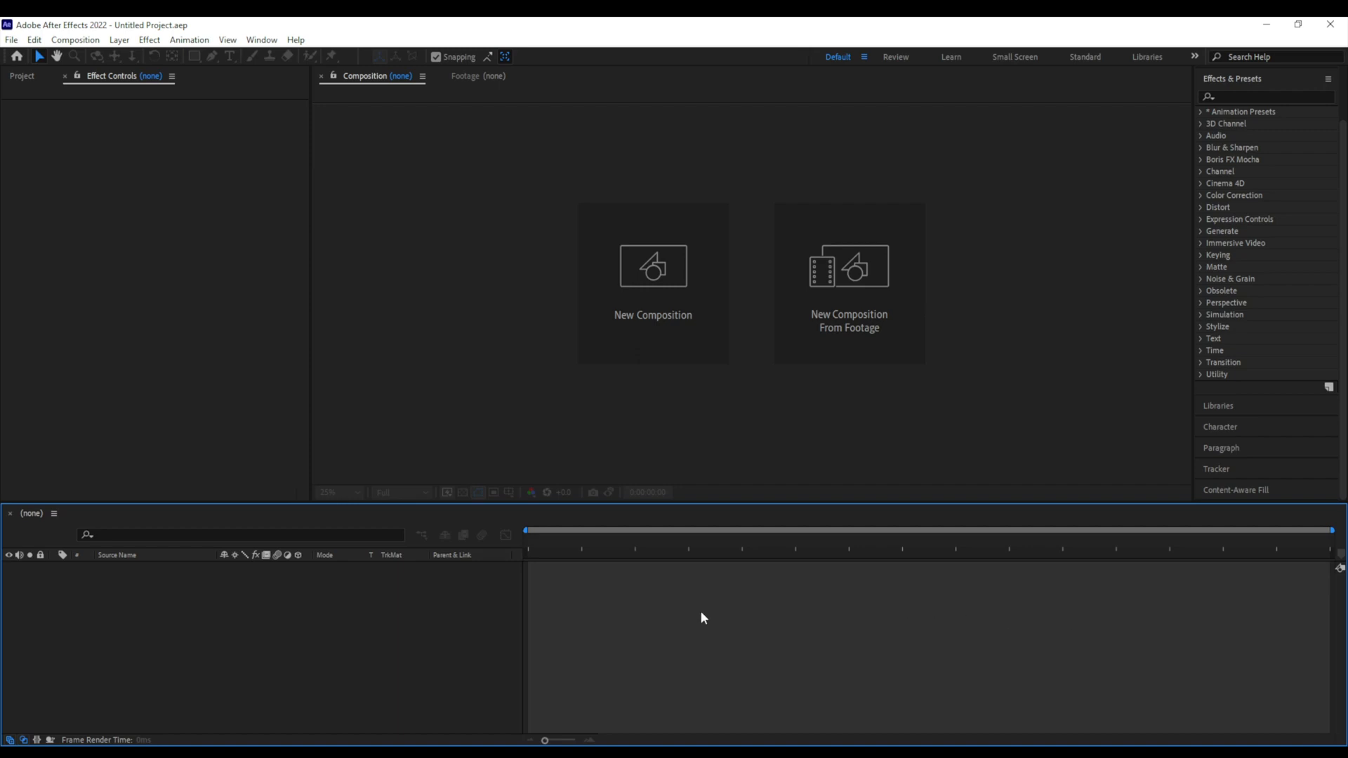
{"action": "left_click", "coordinate": [909, 122]}
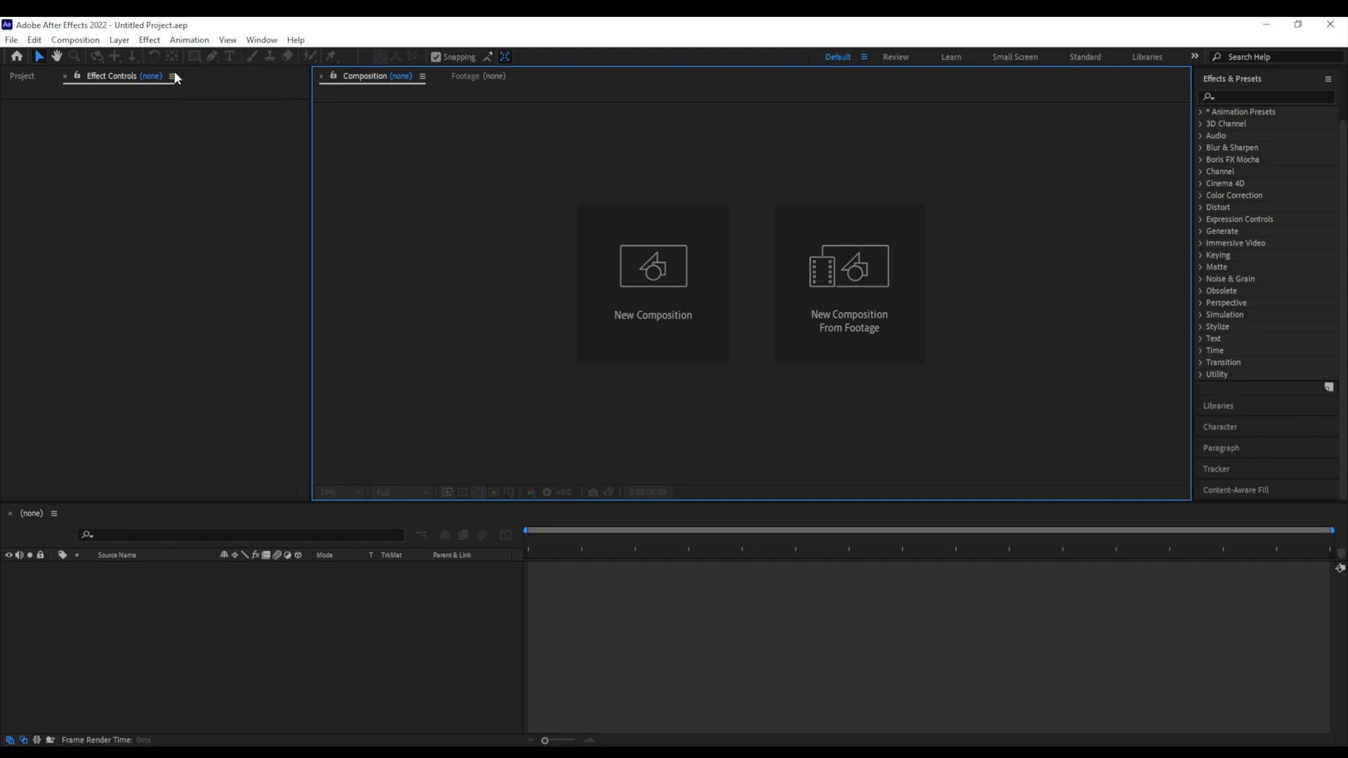
{"action": "left_click", "coordinate": [312, 627]}
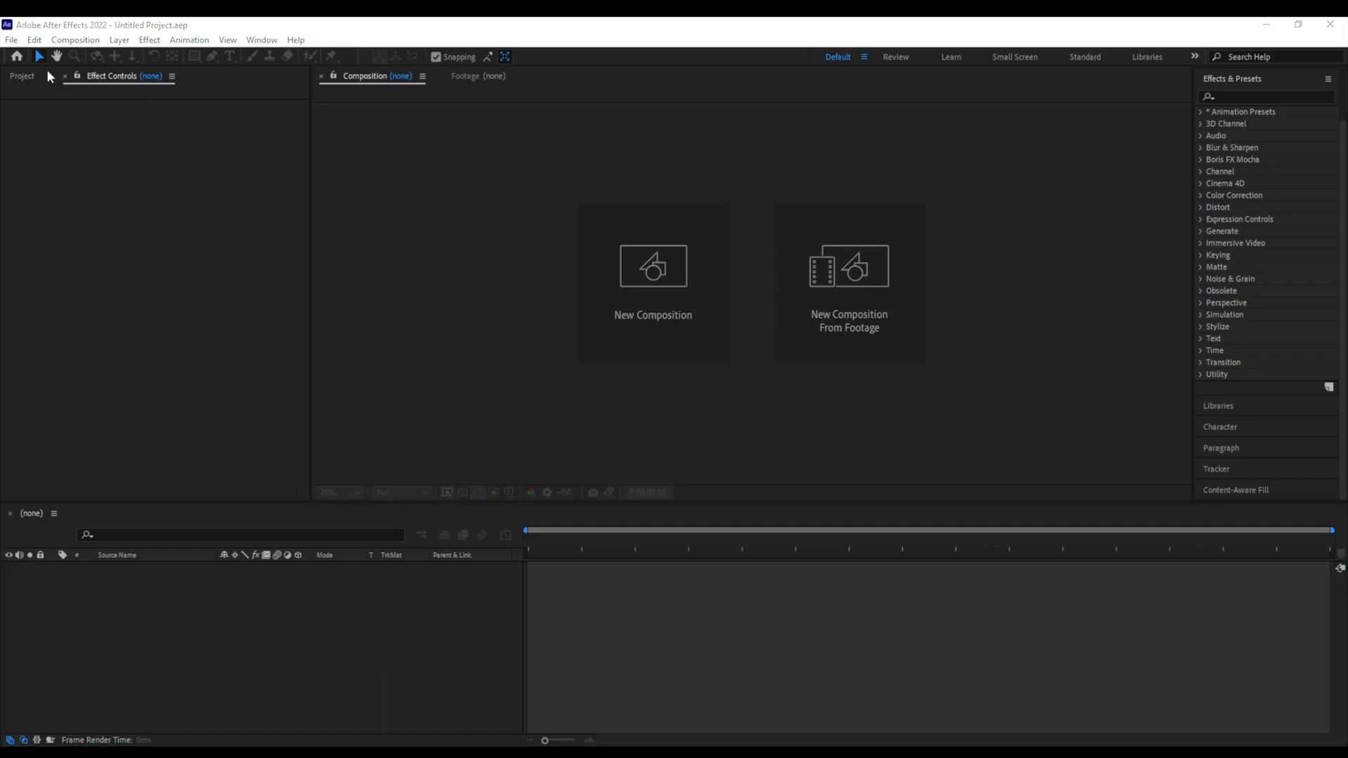
- Bring the Project panel forward and import the file video.mp4 from the After Effects folder
{"action": "left_click", "coordinate": [24, 76]}
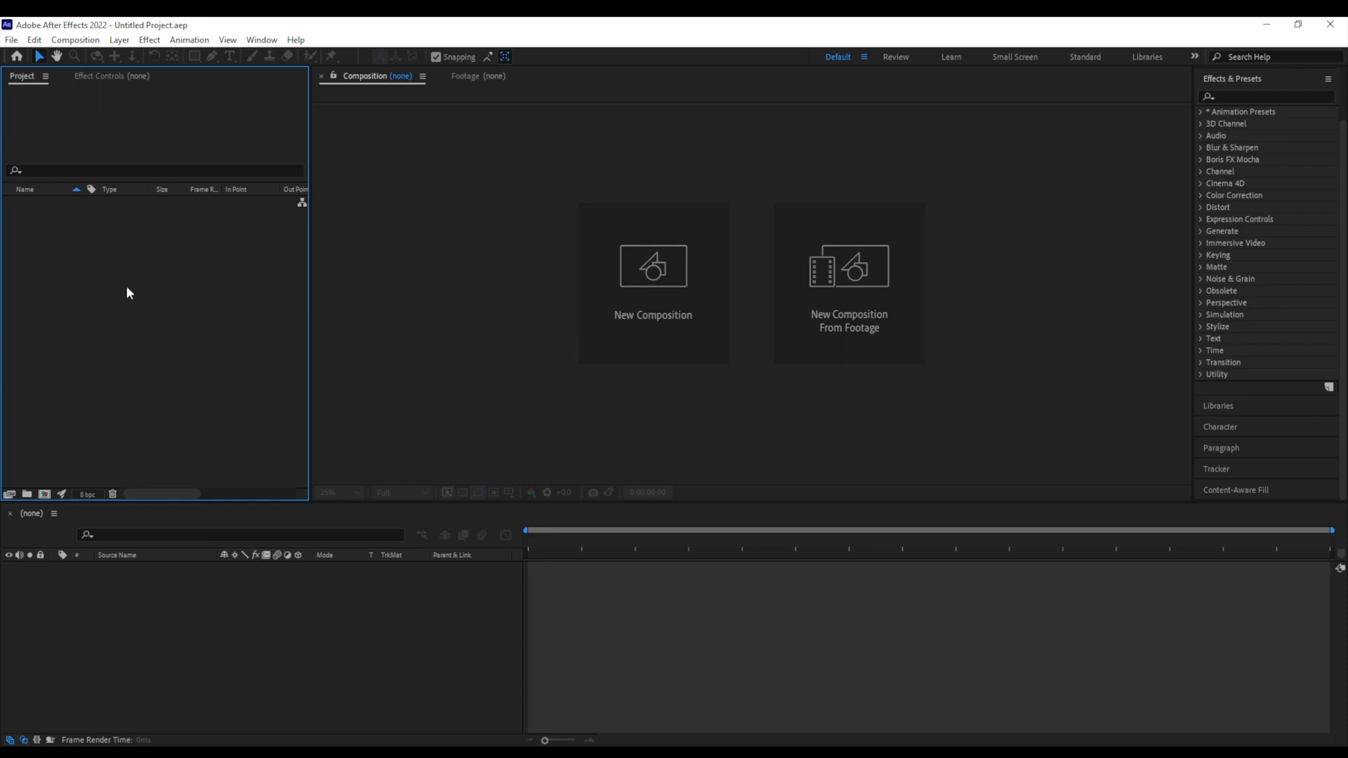
{"action": "left_click", "coordinate": [12, 40]}
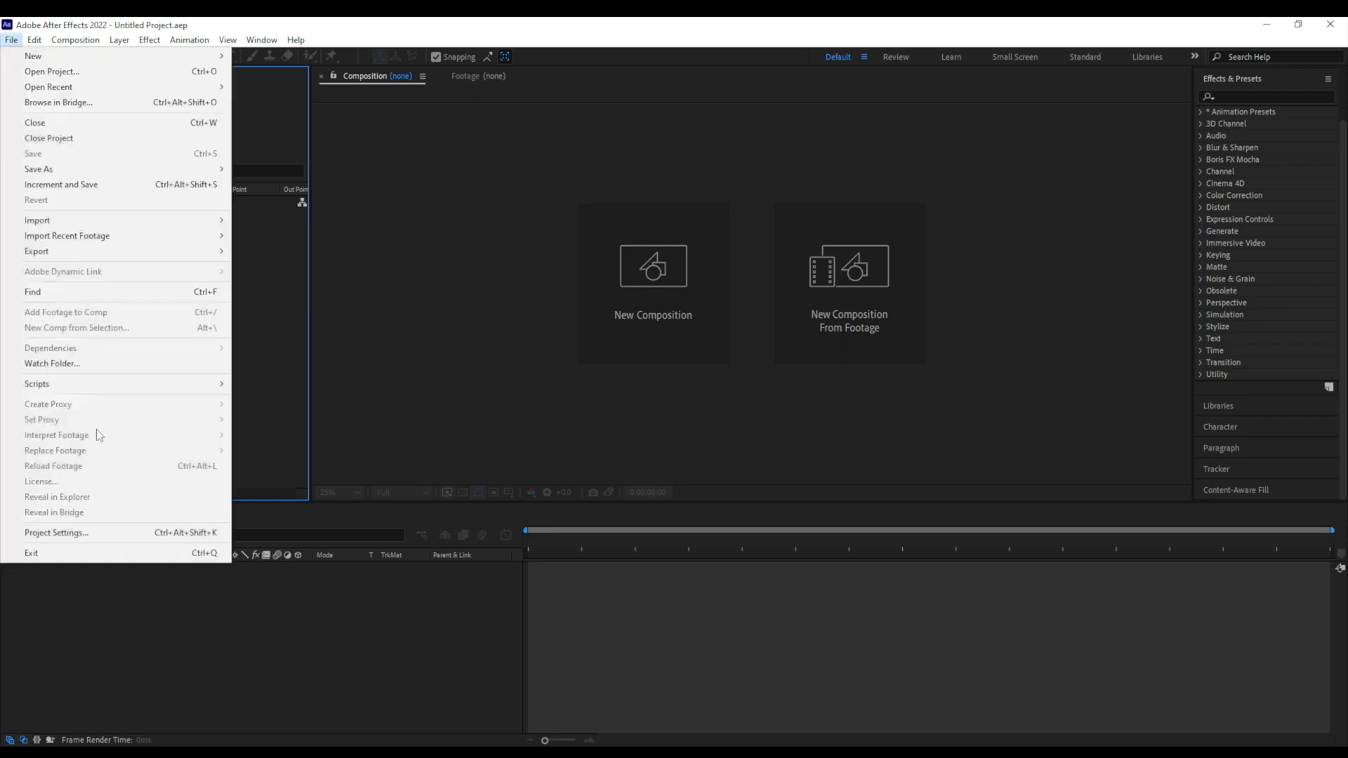
{"action": "mouse_move", "coordinate": [217, 231]}
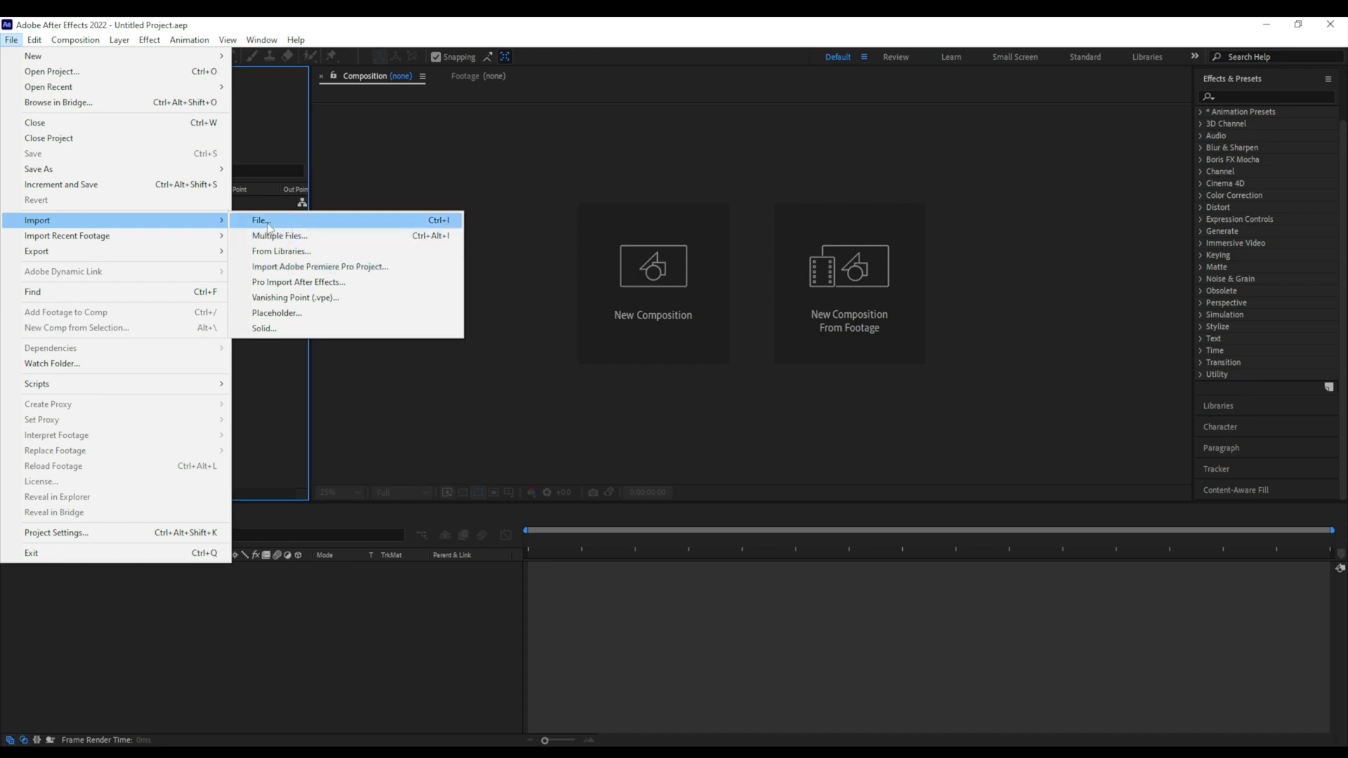
{"action": "left_click", "coordinate": [279, 353]}
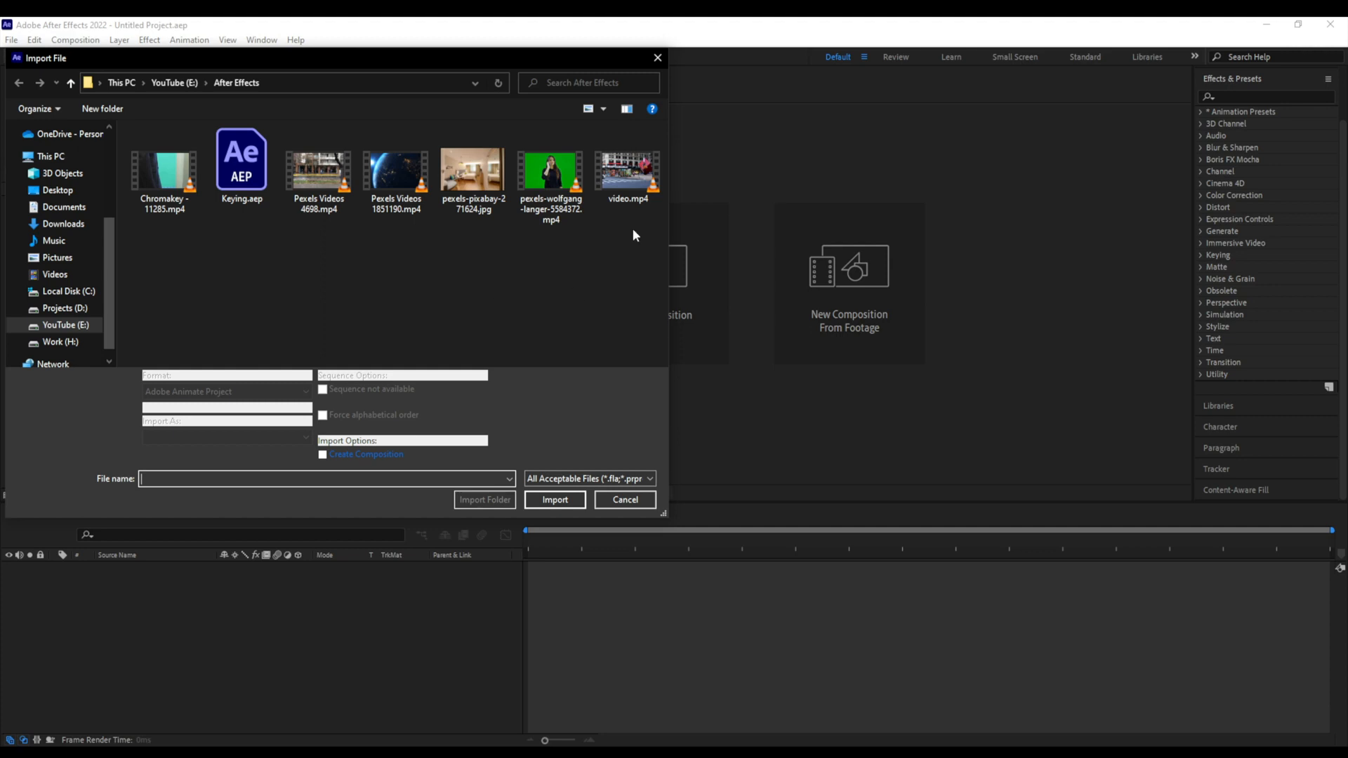
{"action": "double_click", "coordinate": [626, 172]}
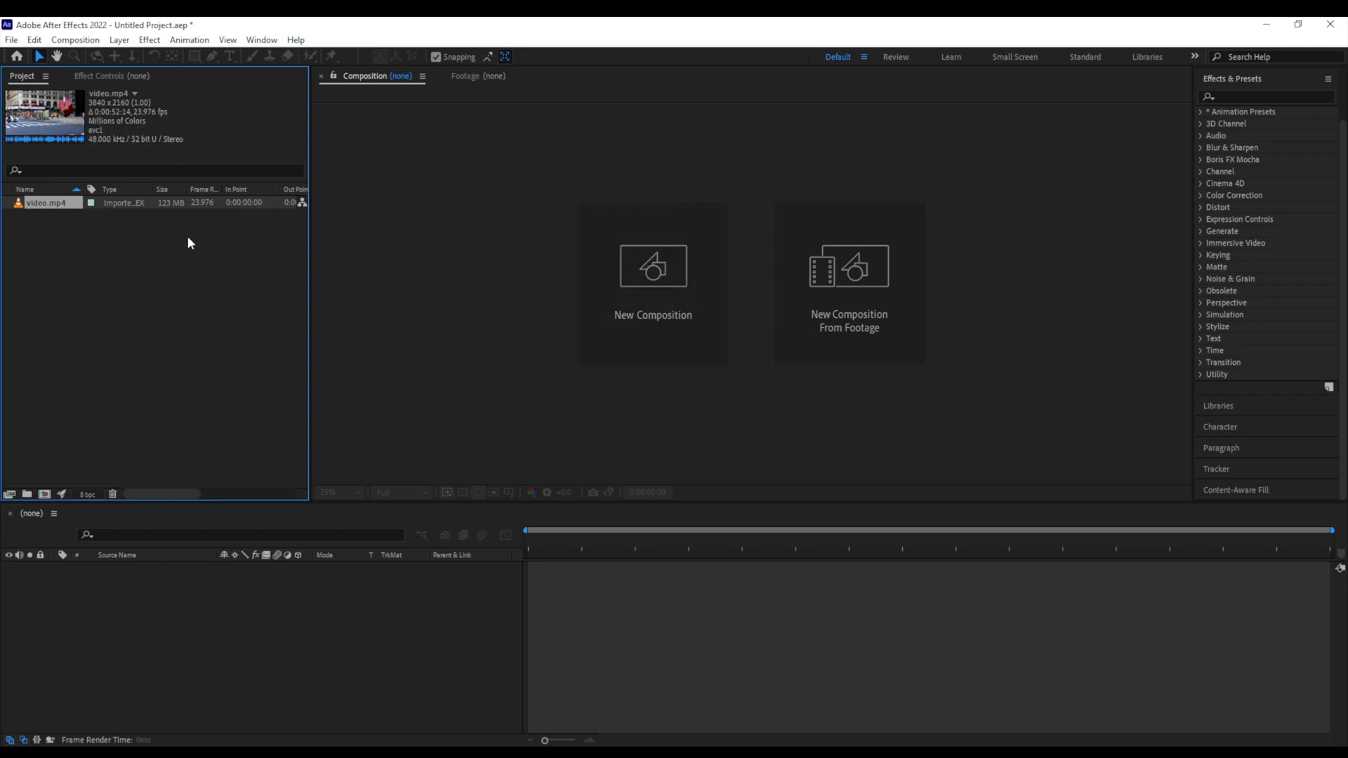
- Widen the Project panel to show columns up to Comment, with video.mp4 selected to view its details
{"action": "left_click", "coordinate": [78, 253]}
{"action": "left_click", "coordinate": [69, 204]}
{"action": "left_click_drag", "start_coordinate": [497, 241], "coordinate": [435, 244]}
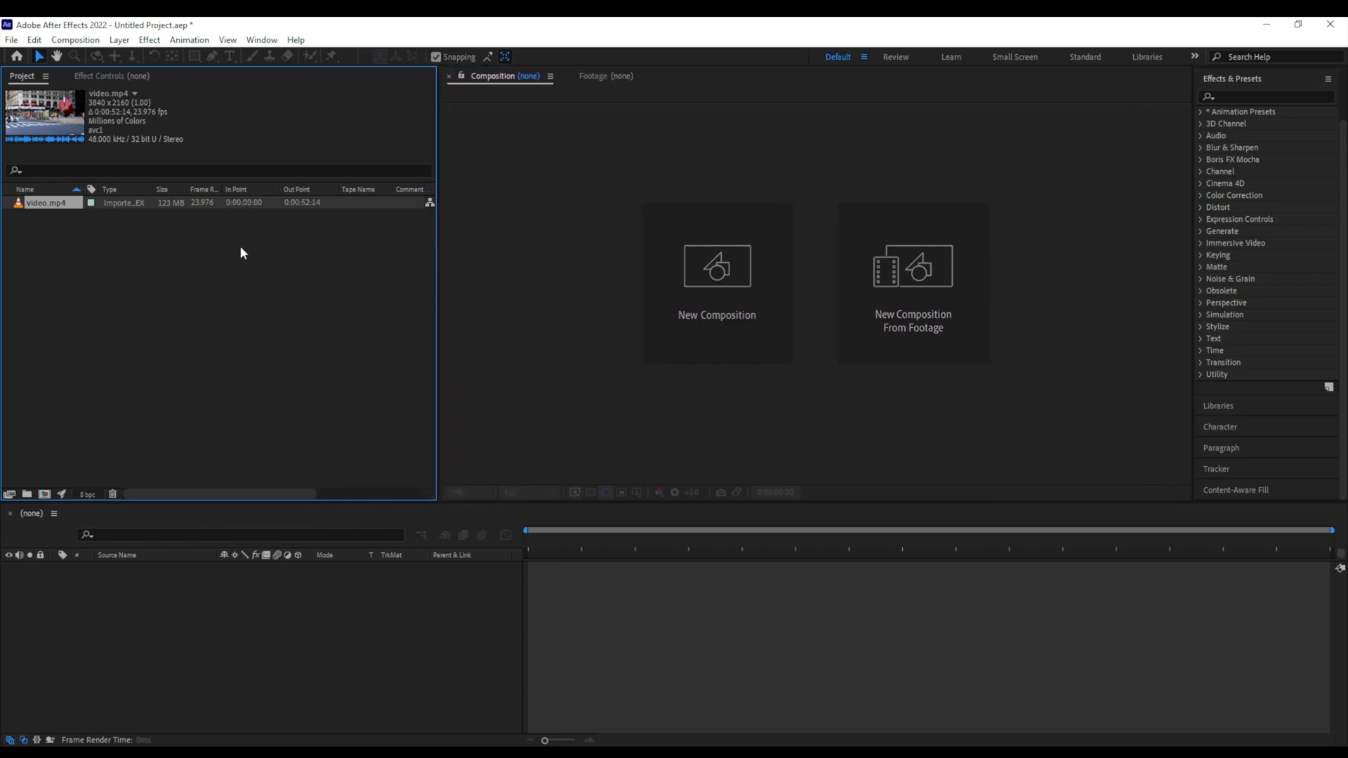
{"action": "left_click", "coordinate": [119, 242]}
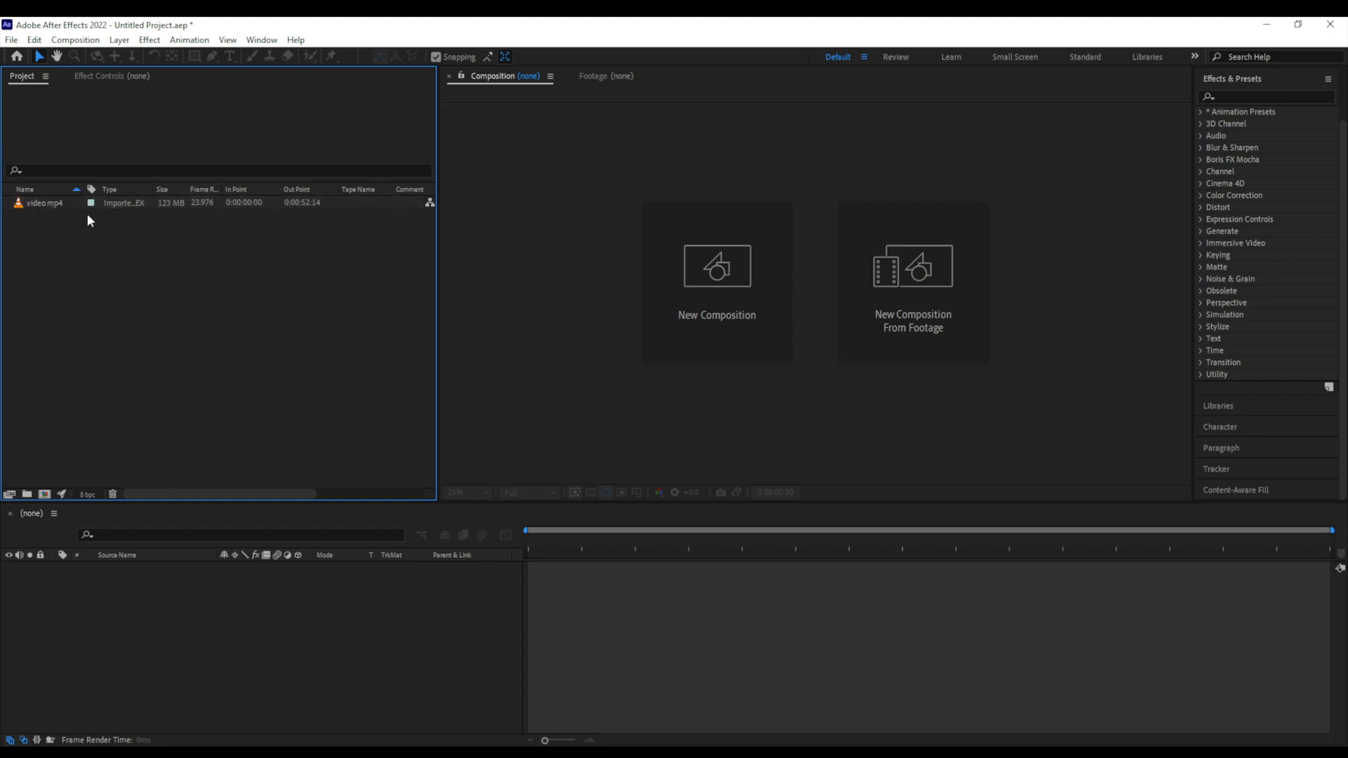
{"action": "left_click", "coordinate": [46, 204]}
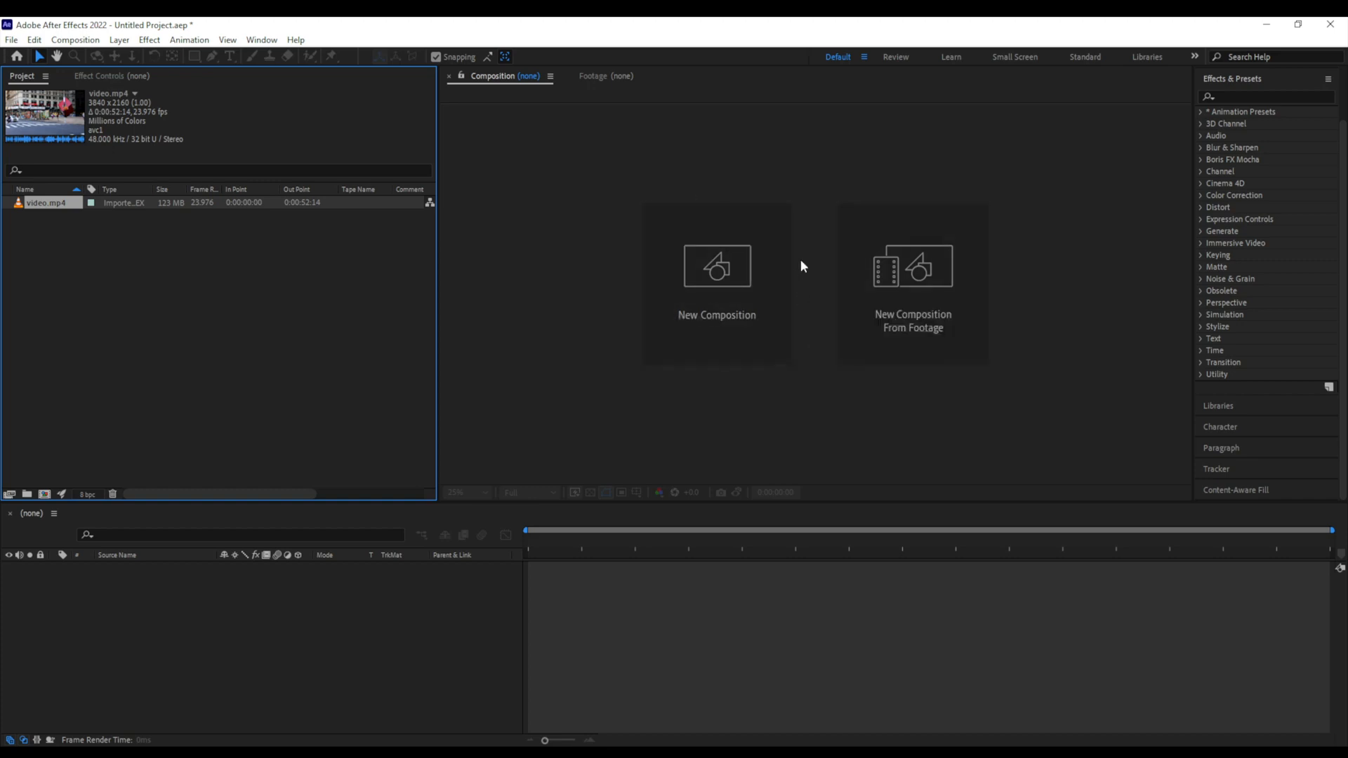
- Start a new composition and examine the available composition presets, from NTSC DV to Film (4K)
{"action": "left_click", "coordinate": [691, 317]}
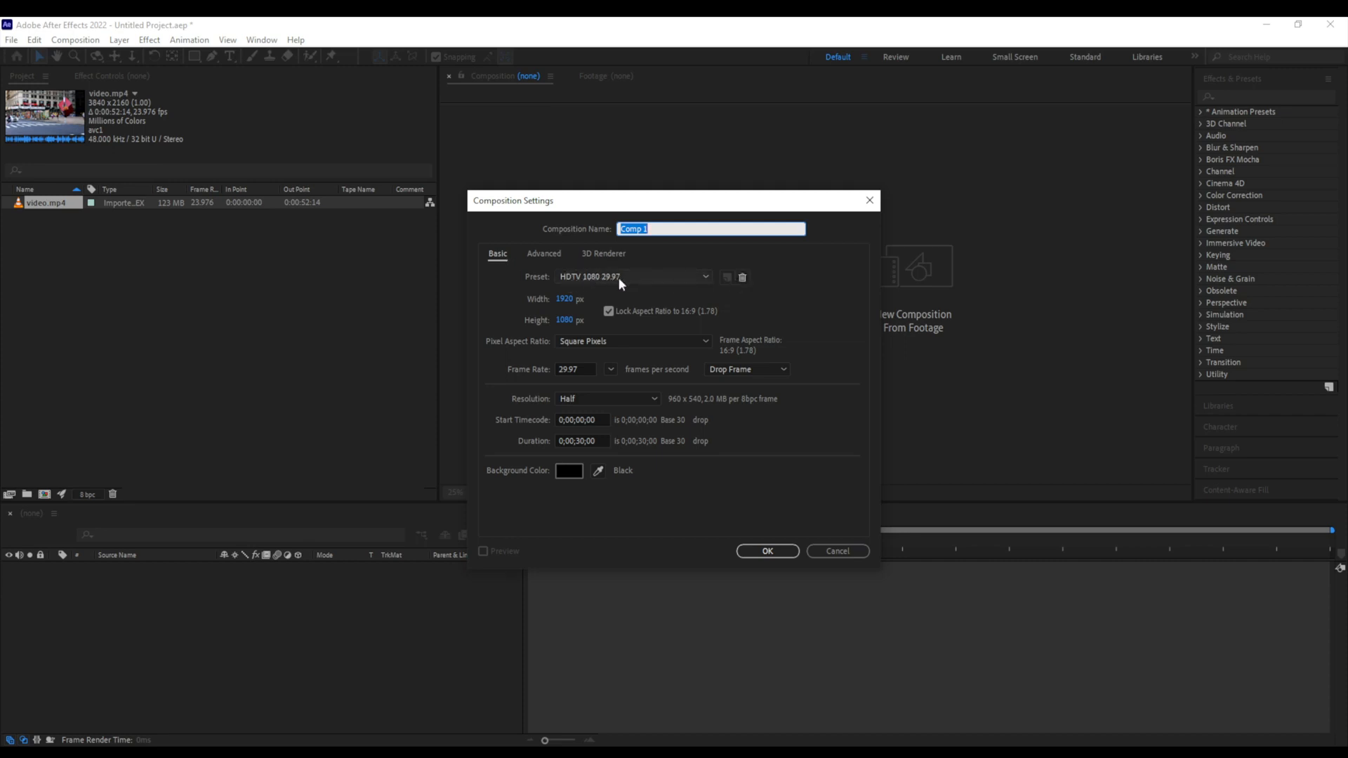
{"action": "left_click", "coordinate": [697, 280]}
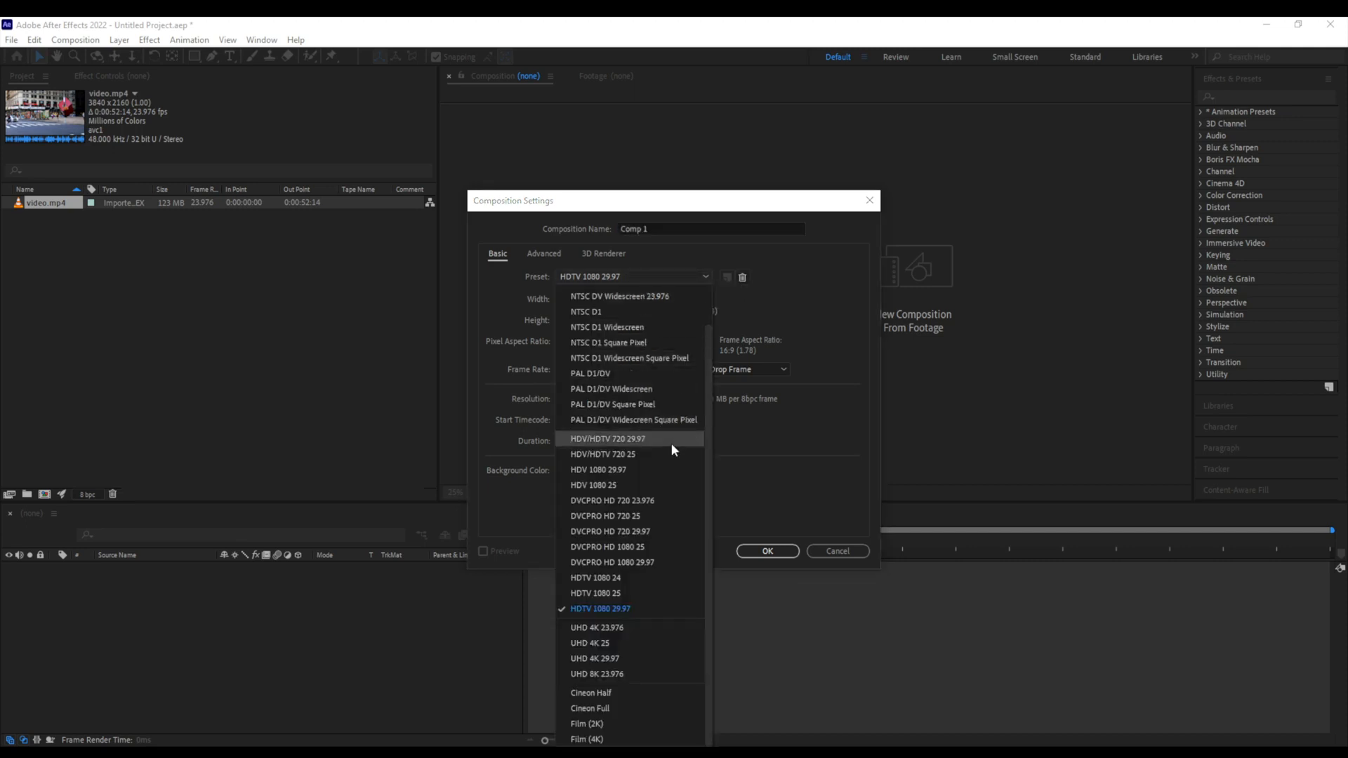
{"action": "scroll", "coordinate": [670, 436], "scroll_direction": "up", "scroll_amount": 3}
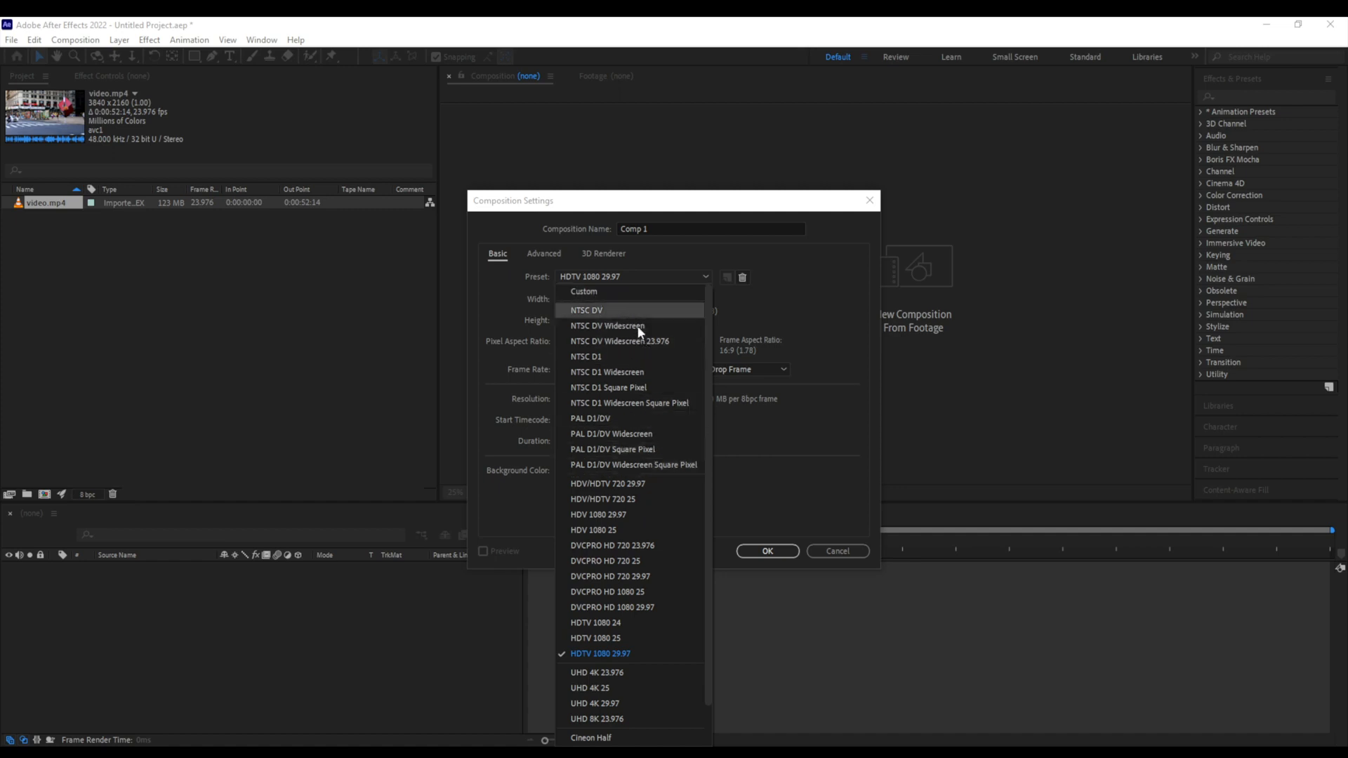
{"action": "scroll", "coordinate": [647, 333], "scroll_direction": "down", "scroll_amount": 1}
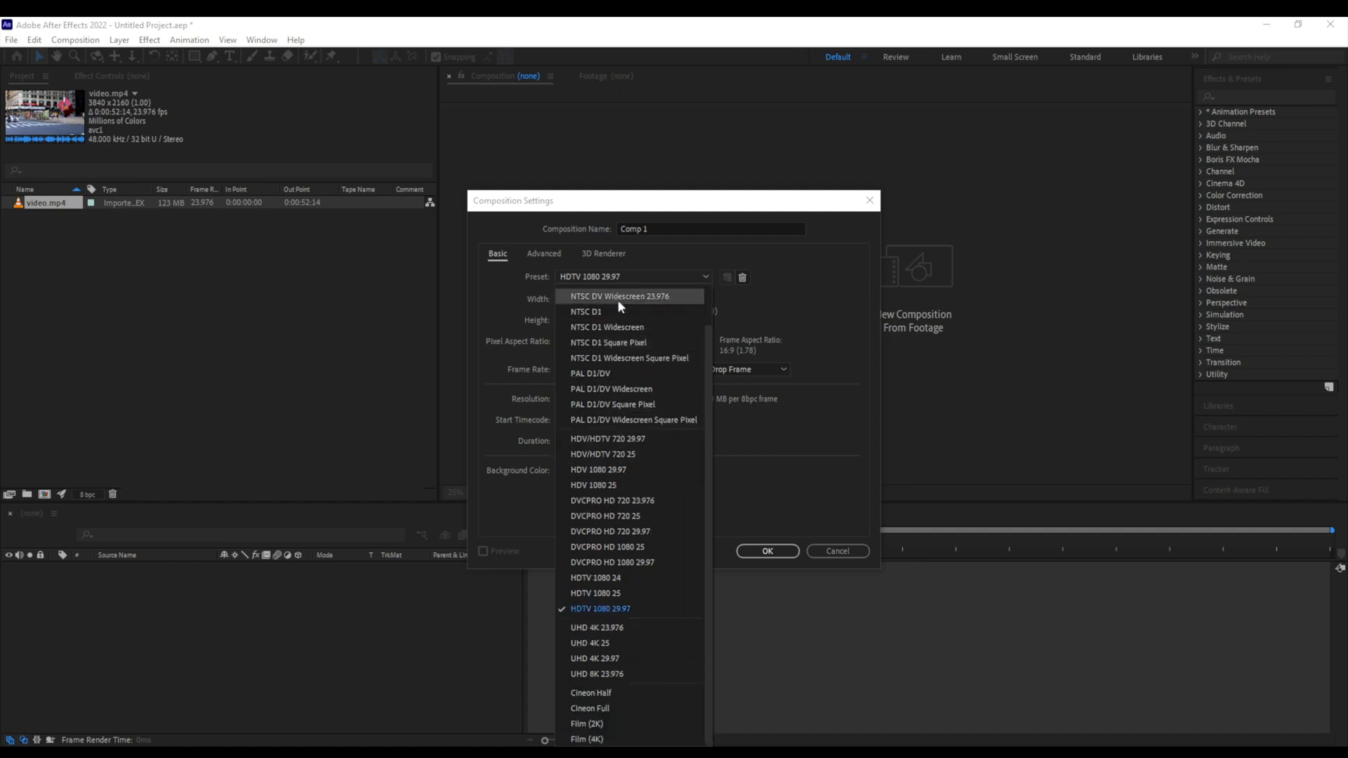
{"action": "scroll", "coordinate": [626, 432], "scroll_direction": "up", "scroll_amount": 1}
{"action": "scroll", "coordinate": [632, 330], "scroll_direction": "down", "scroll_amount": 1}
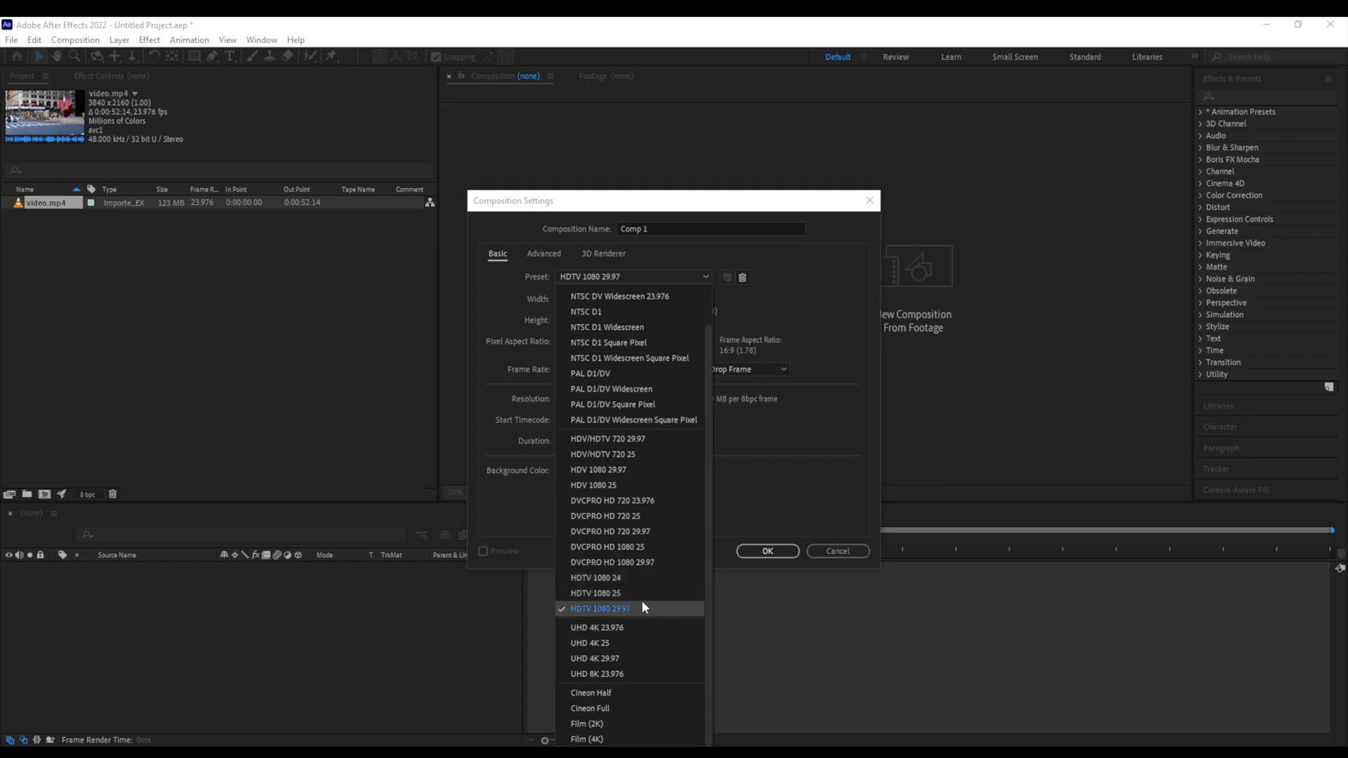
{"action": "scroll", "coordinate": [674, 470], "scroll_direction": "up", "scroll_amount": 1}
{"action": "scroll", "coordinate": [664, 469], "scroll_direction": "down", "scroll_amount": 1}
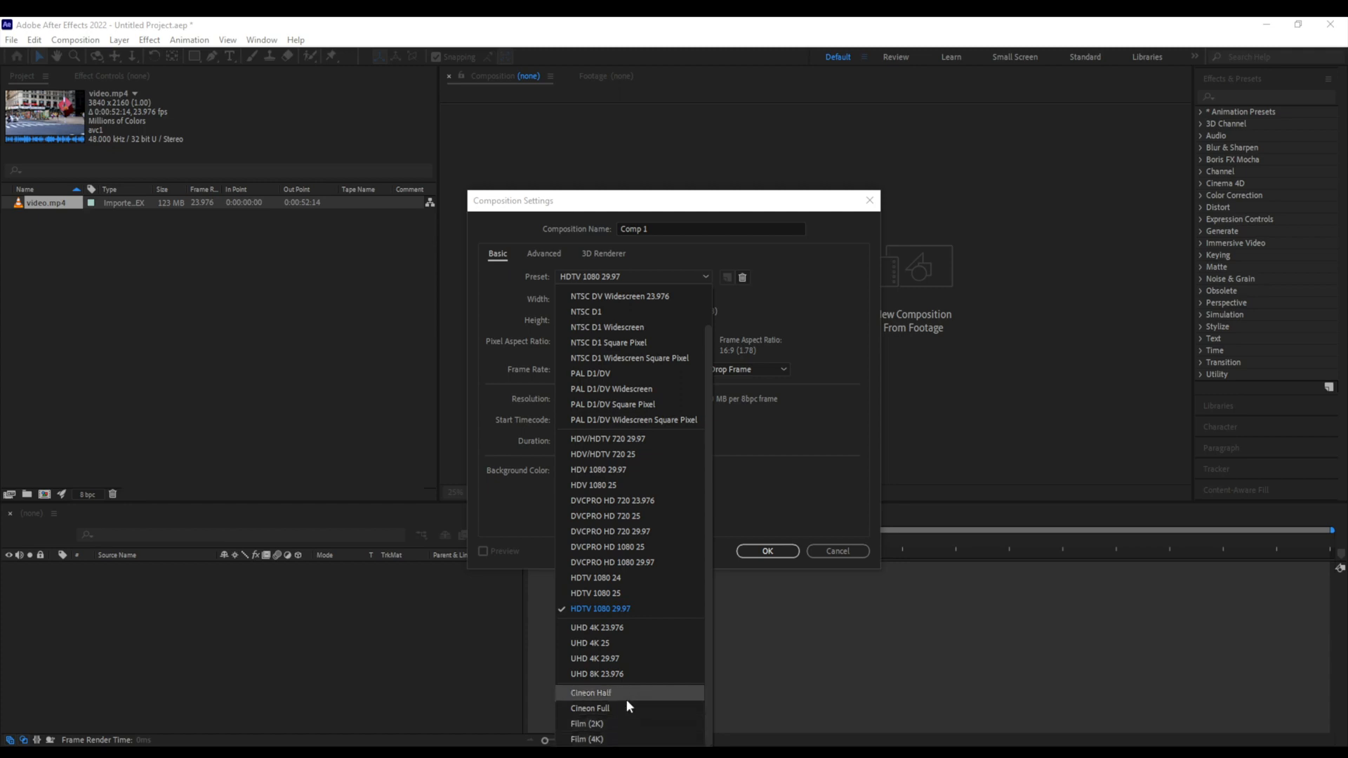
- Try the Film (4K), Cineon Full, Film (2K) and UHD 4K 25 presets for the new composition
{"action": "left_click", "coordinate": [608, 739]}
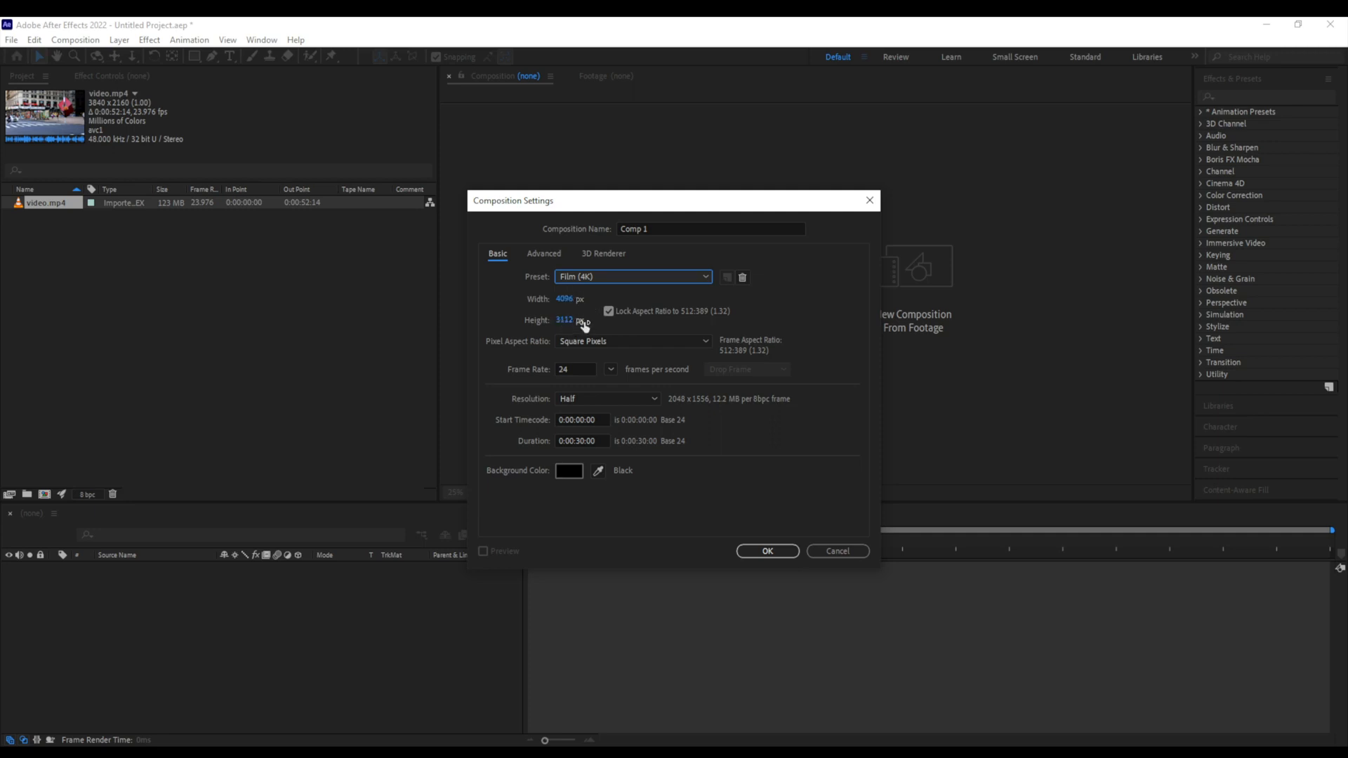
{"action": "left_click", "coordinate": [645, 280]}
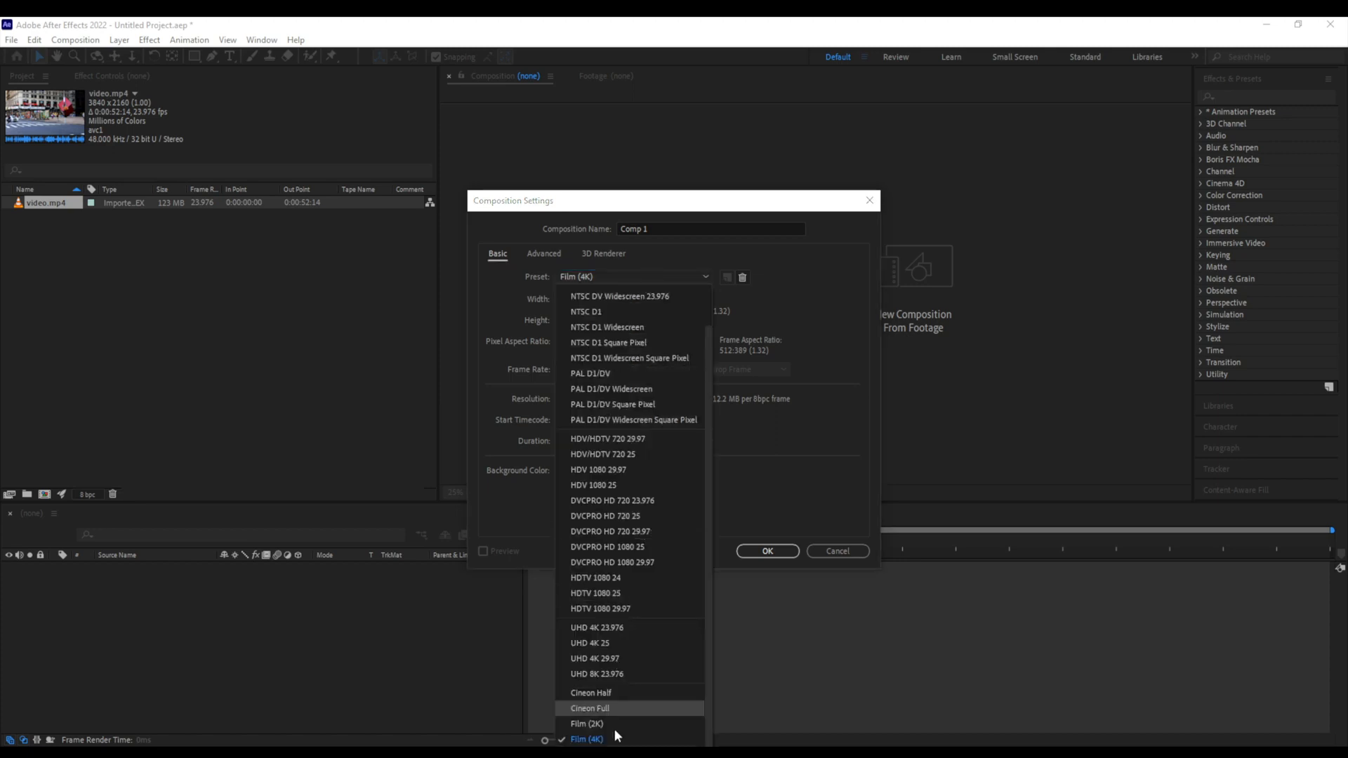
{"action": "left_click", "coordinate": [611, 709]}
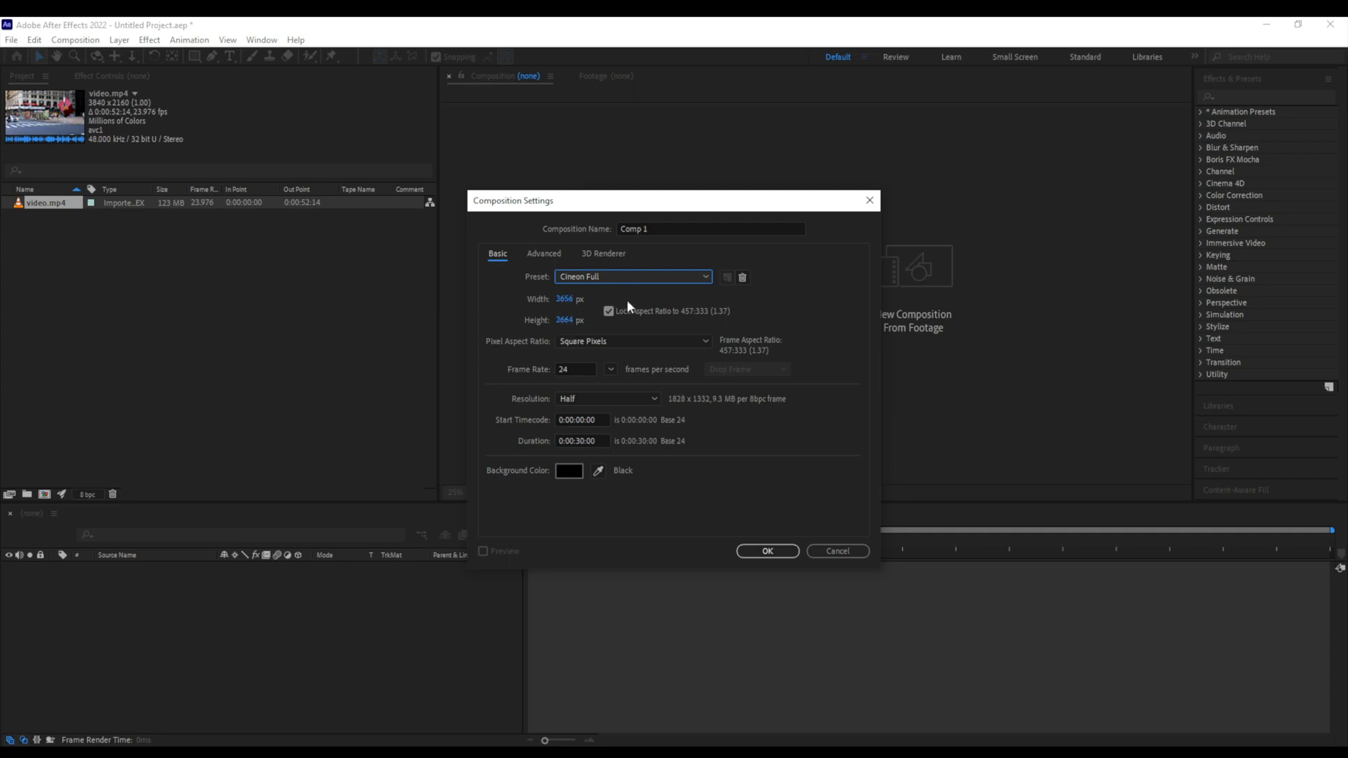
{"action": "left_click", "coordinate": [676, 276]}
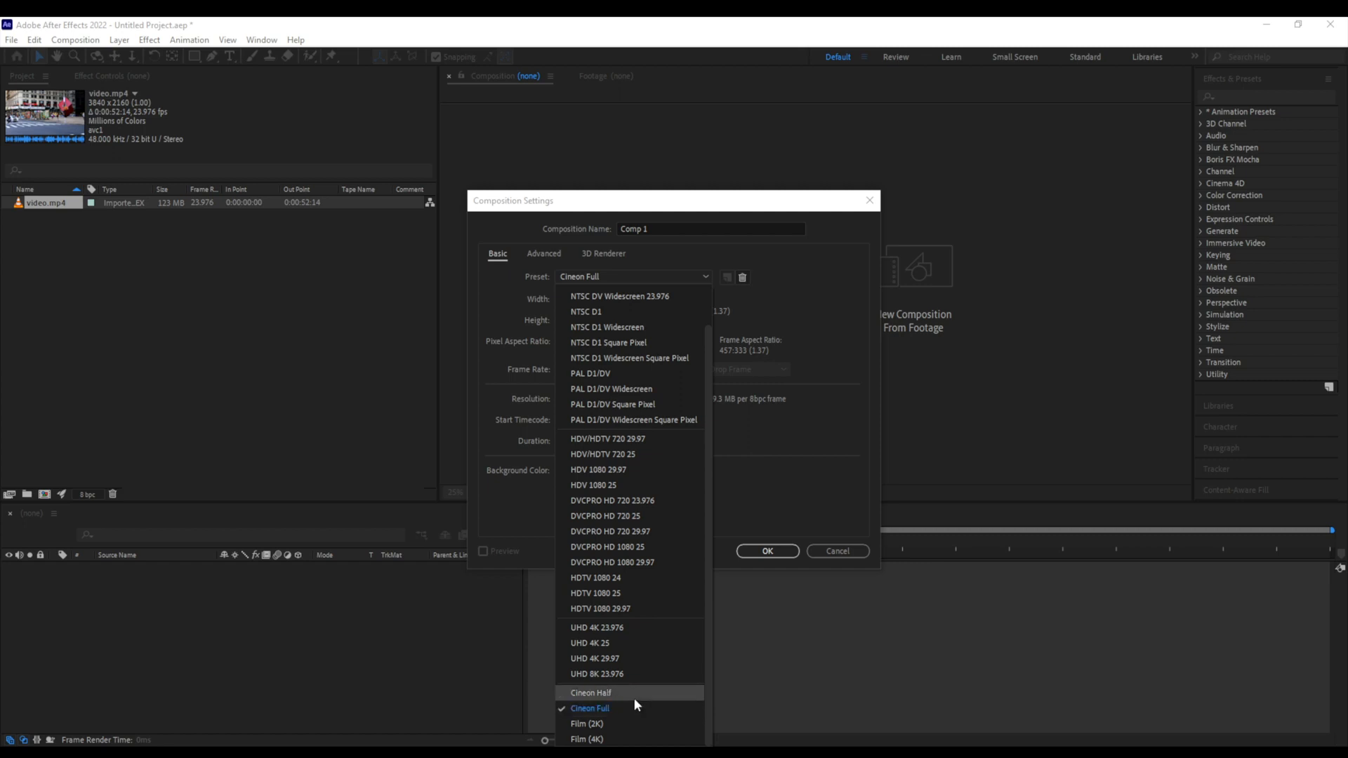
{"action": "left_click", "coordinate": [636, 724]}
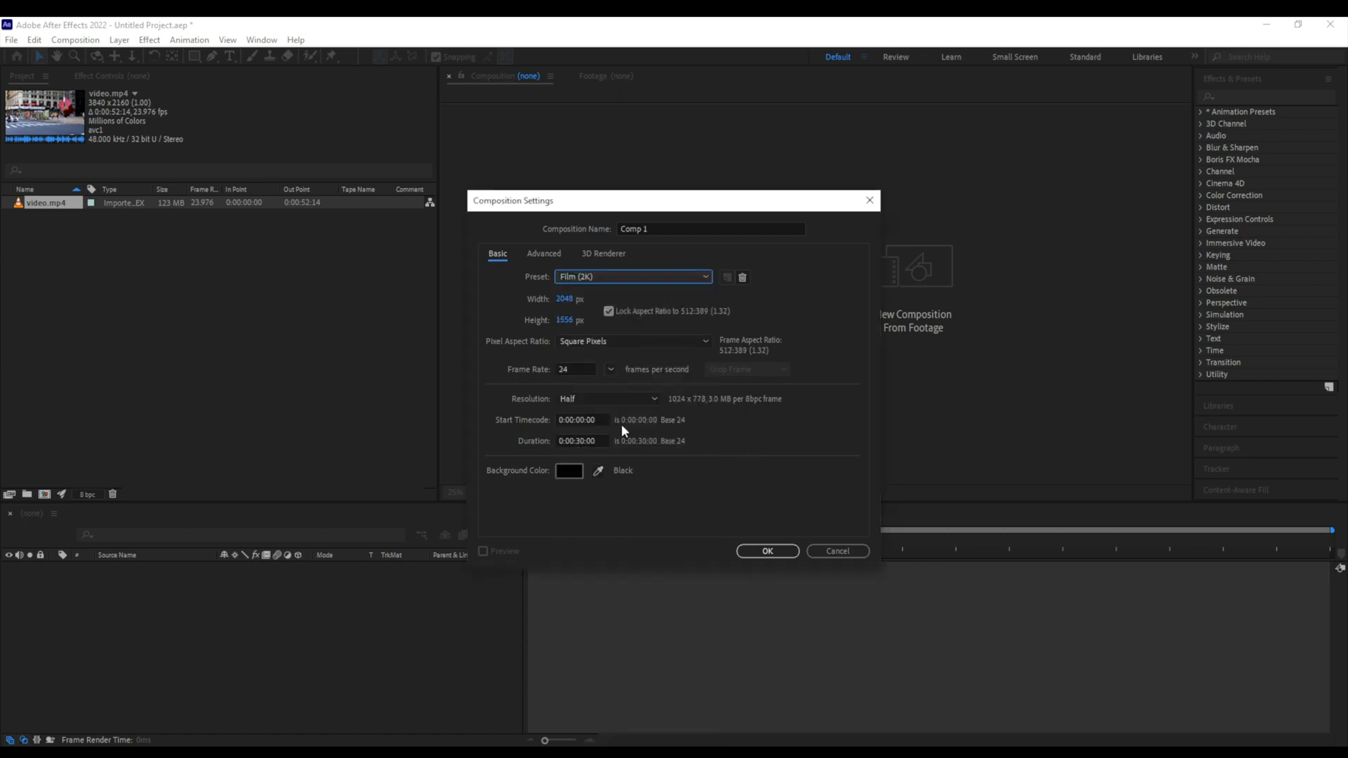
{"action": "left_click", "coordinate": [625, 277]}
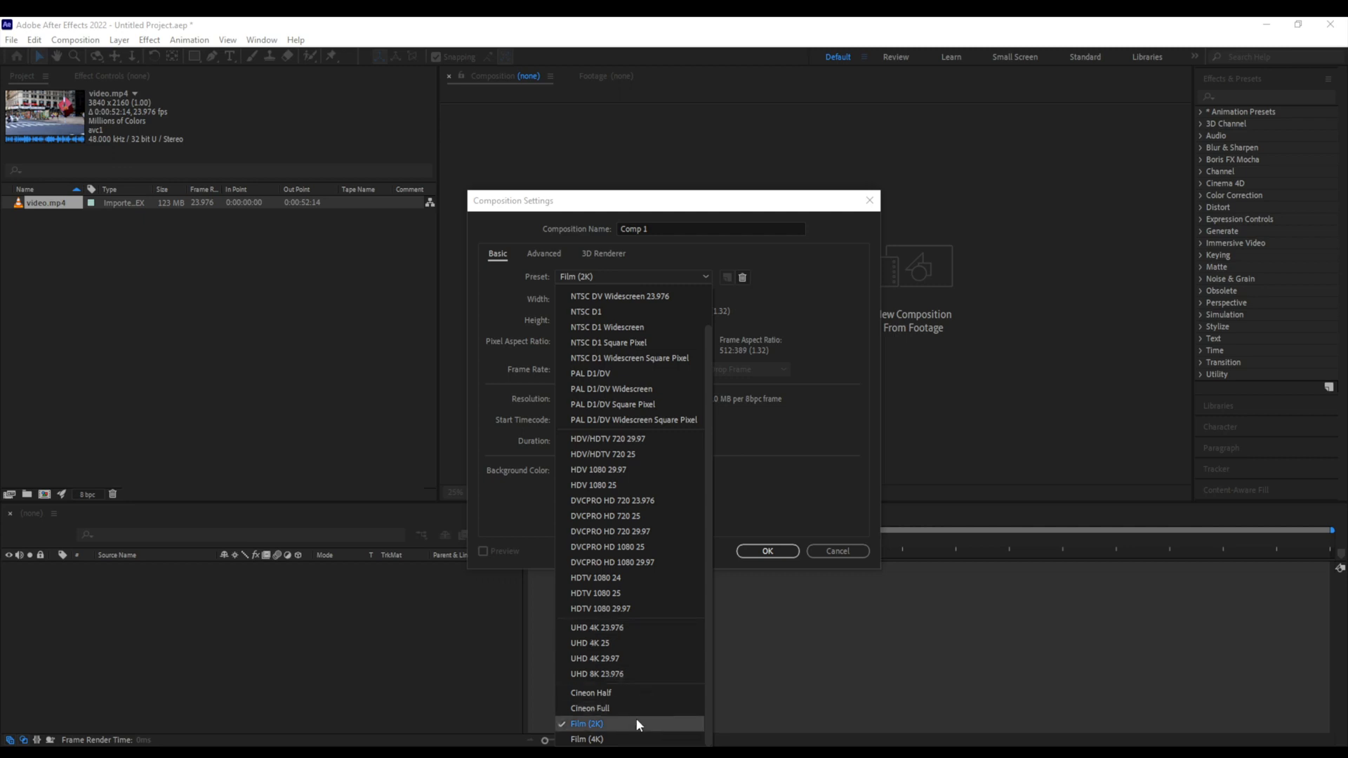
{"action": "left_click", "coordinate": [634, 643]}
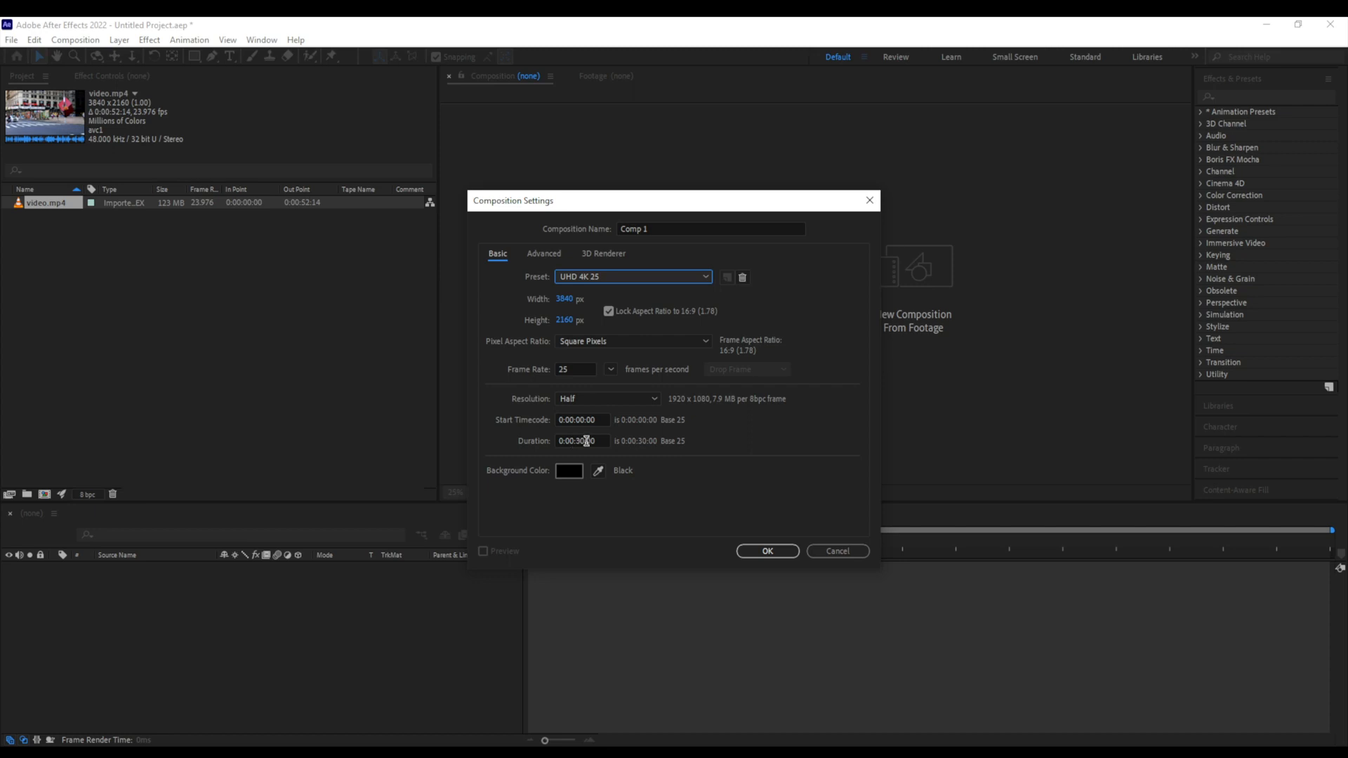
- Review the Advanced, 3D Renderer and Basic composition settings, and cancel the new composition
{"action": "left_click", "coordinate": [553, 254]}
{"action": "left_click", "coordinate": [597, 257]}
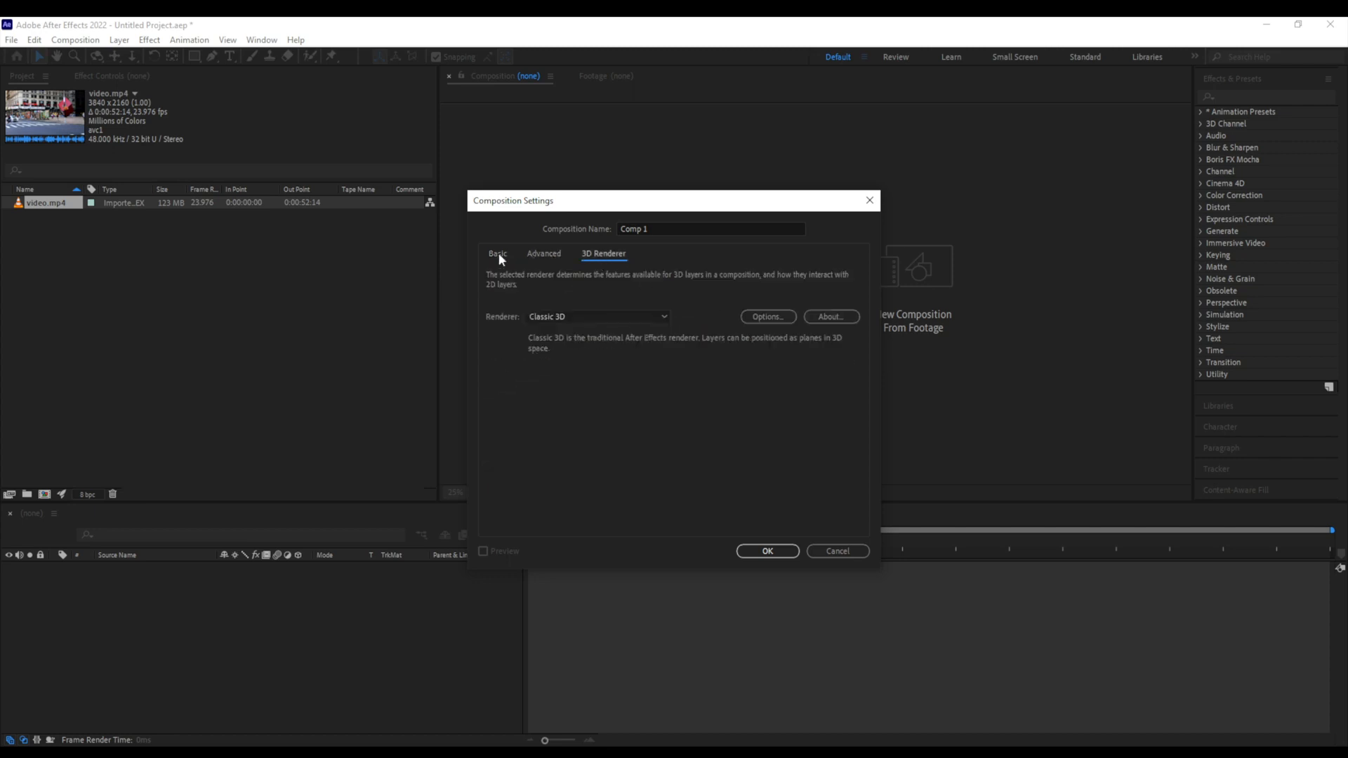
{"action": "left_click", "coordinate": [500, 257]}
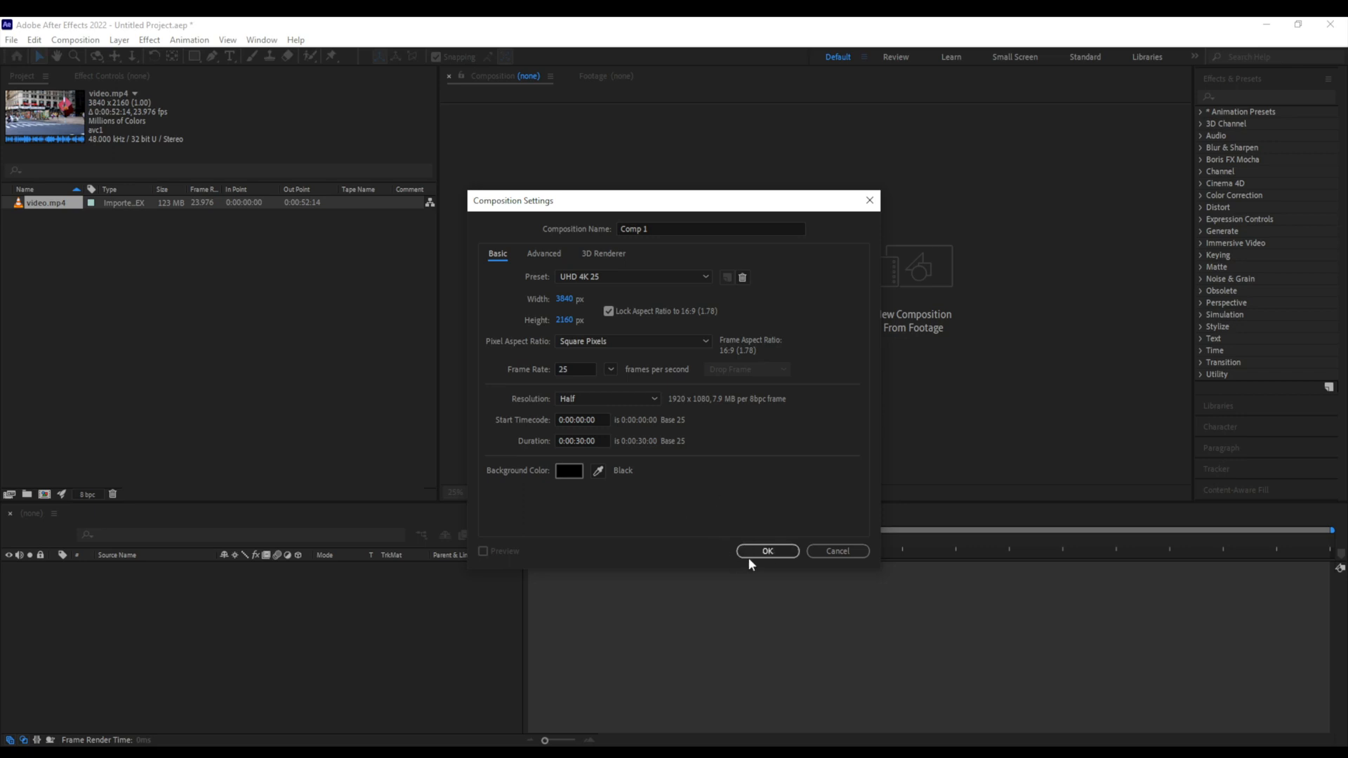
{"action": "left_click", "coordinate": [837, 551]}
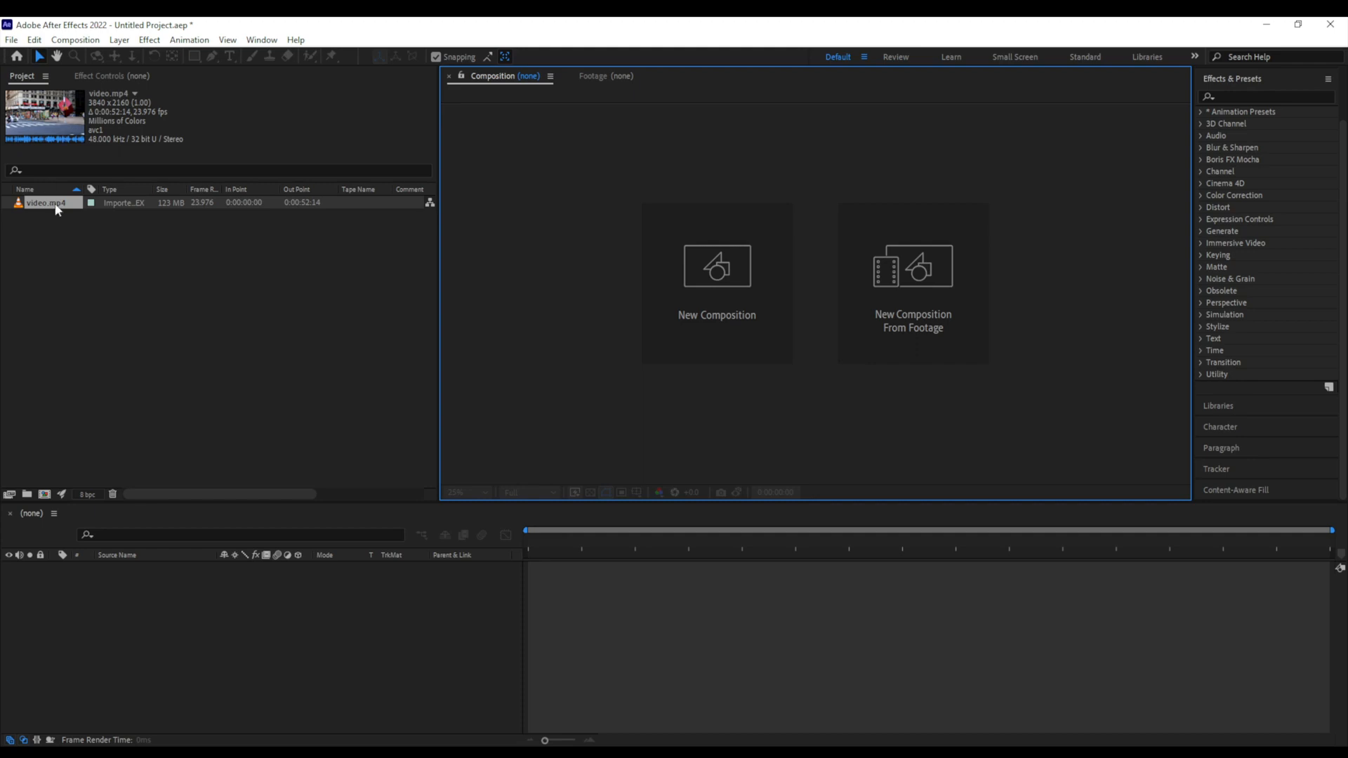
- Create a composition from the video.mp4 footage and move the current time to 0:00:52:13, then back to 0:00:00:17
{"action": "left_click_drag", "start_coordinate": [56, 209], "coordinate": [821, 314]}
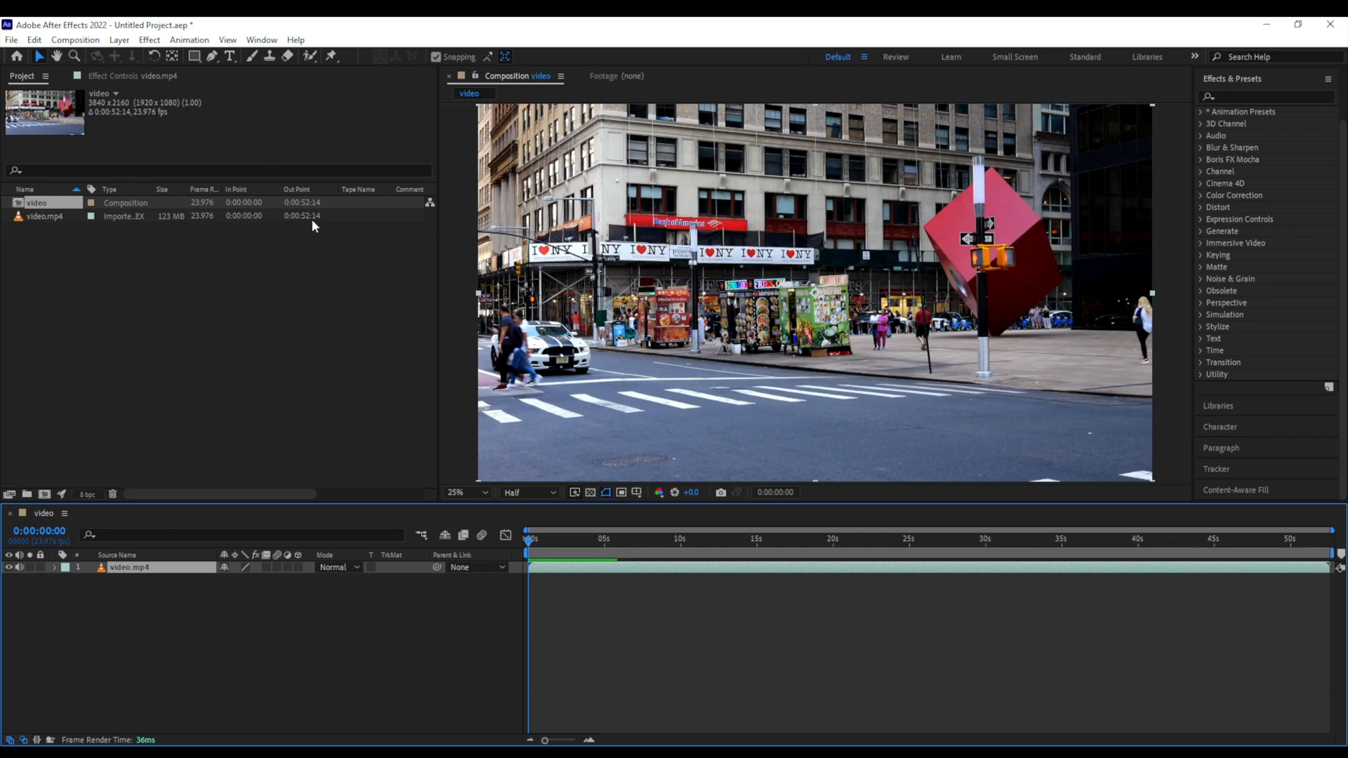
{"action": "left_click", "coordinate": [1329, 541]}
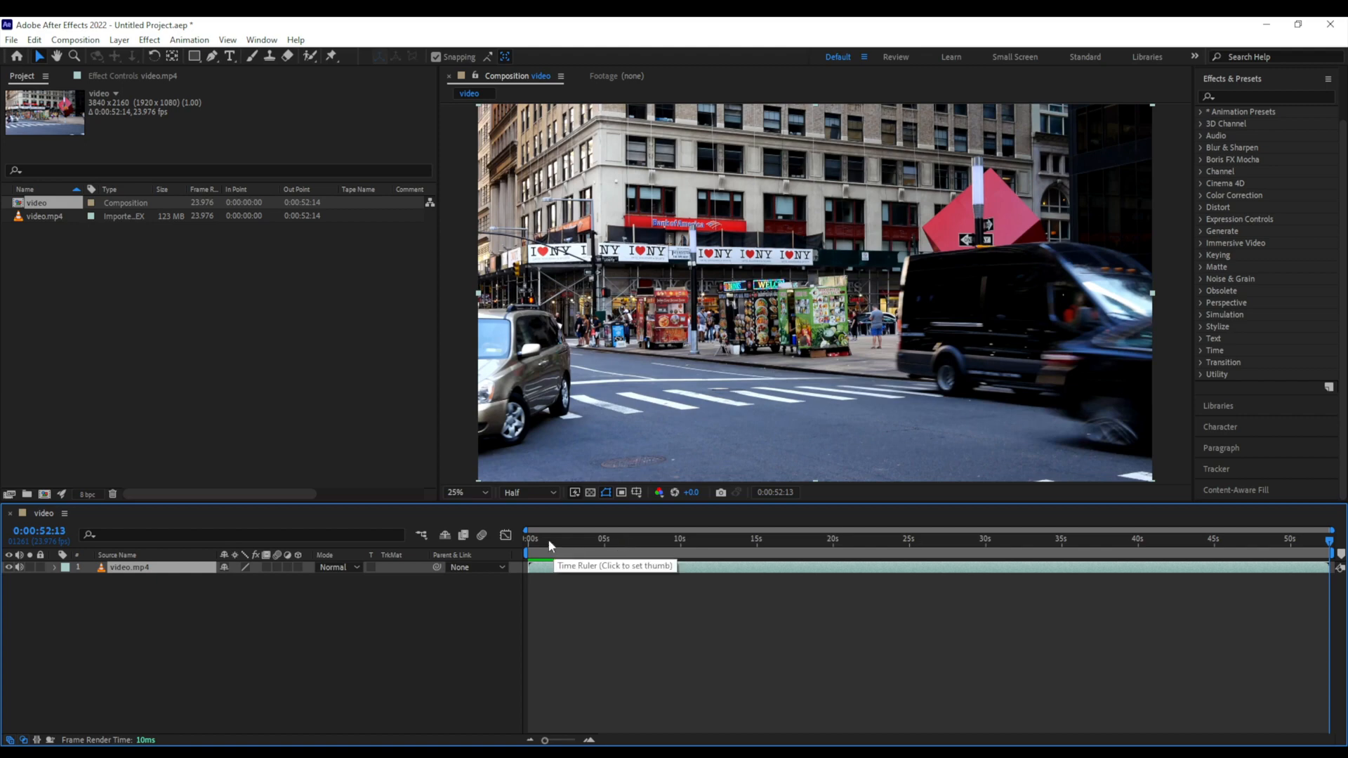
{"action": "left_click", "coordinate": [538, 539]}
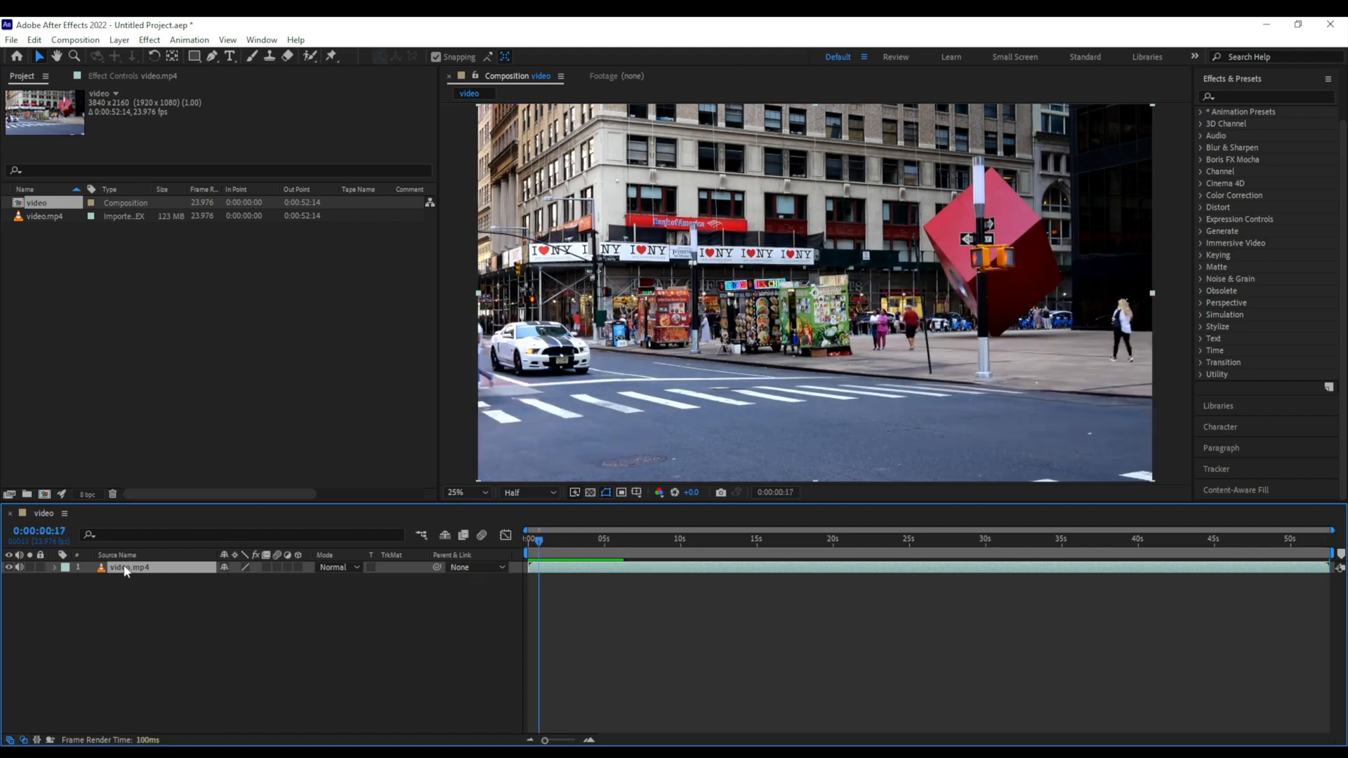
- Delete the video.mp4 layer from the video composition's timeline
{"action": "left_click", "coordinate": [421, 624]}
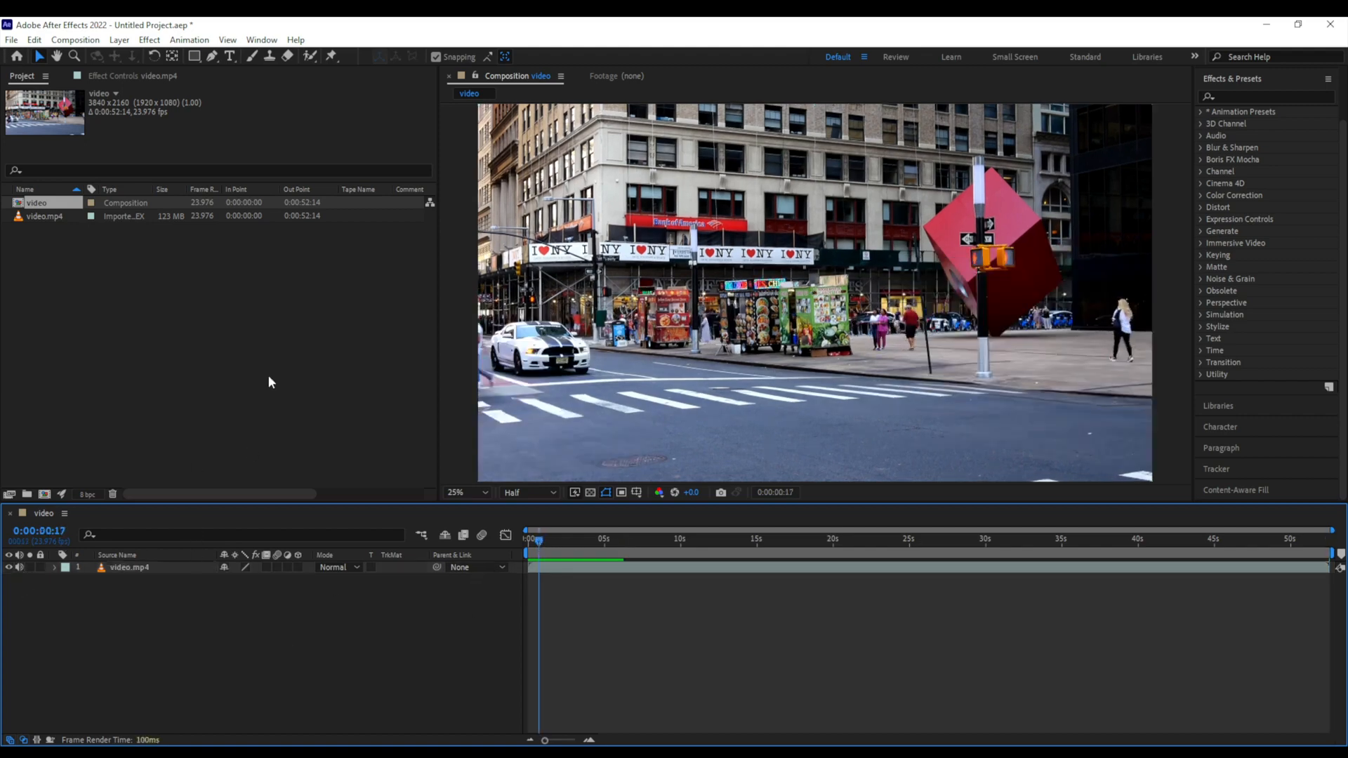
{"action": "left_click", "coordinate": [177, 568]}
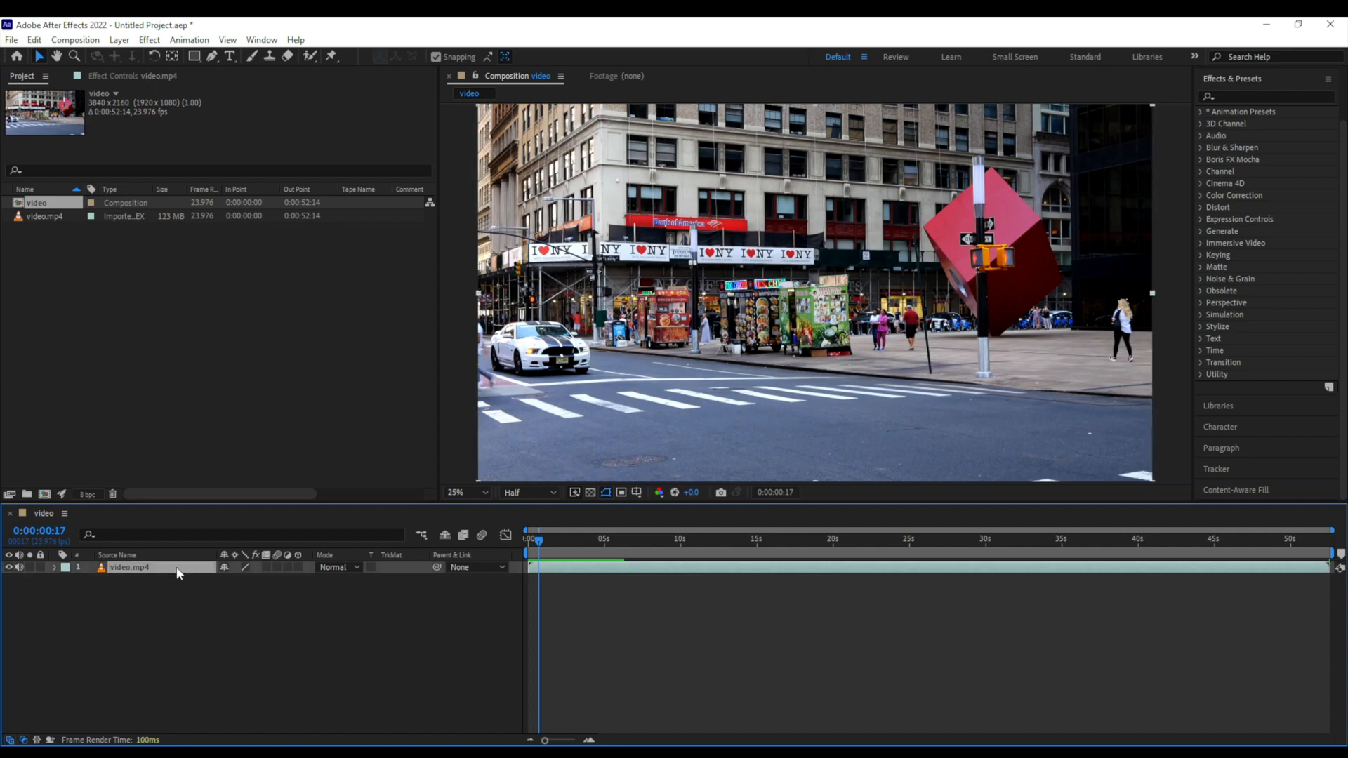
{"action": "key", "text": "Delete"}
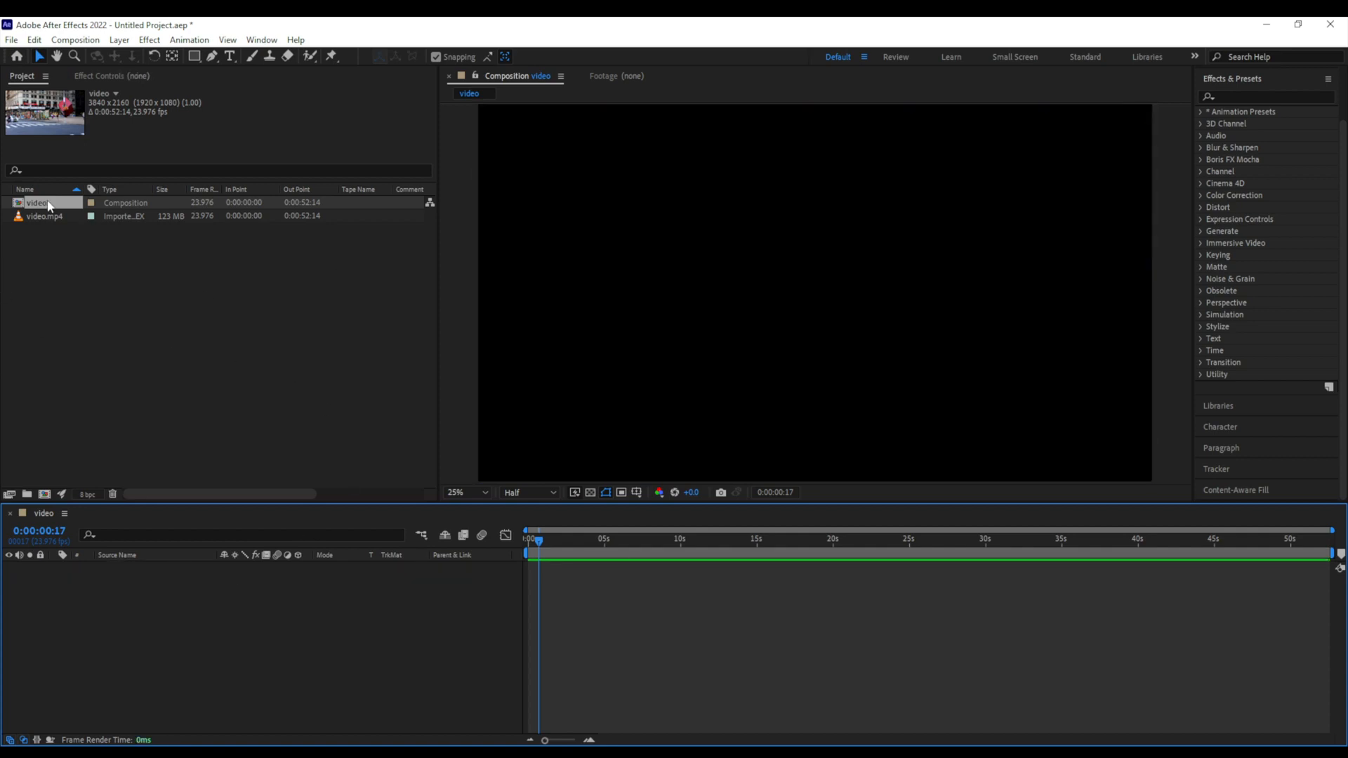
- Open video.mp4 in the Footage panel, compare it with the empty composition and view the footage at 0:00:06:09
{"action": "left_click", "coordinate": [45, 217]}
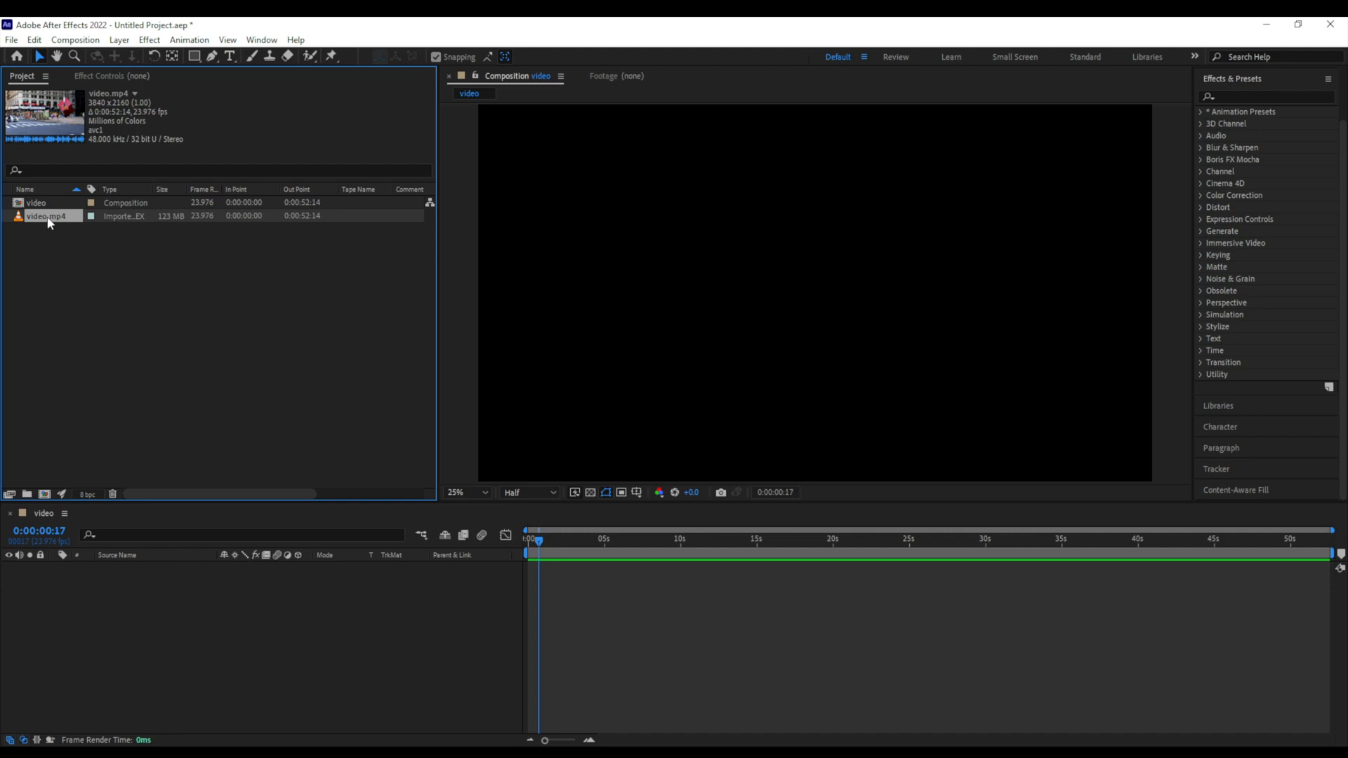
{"action": "double_click", "coordinate": [48, 219]}
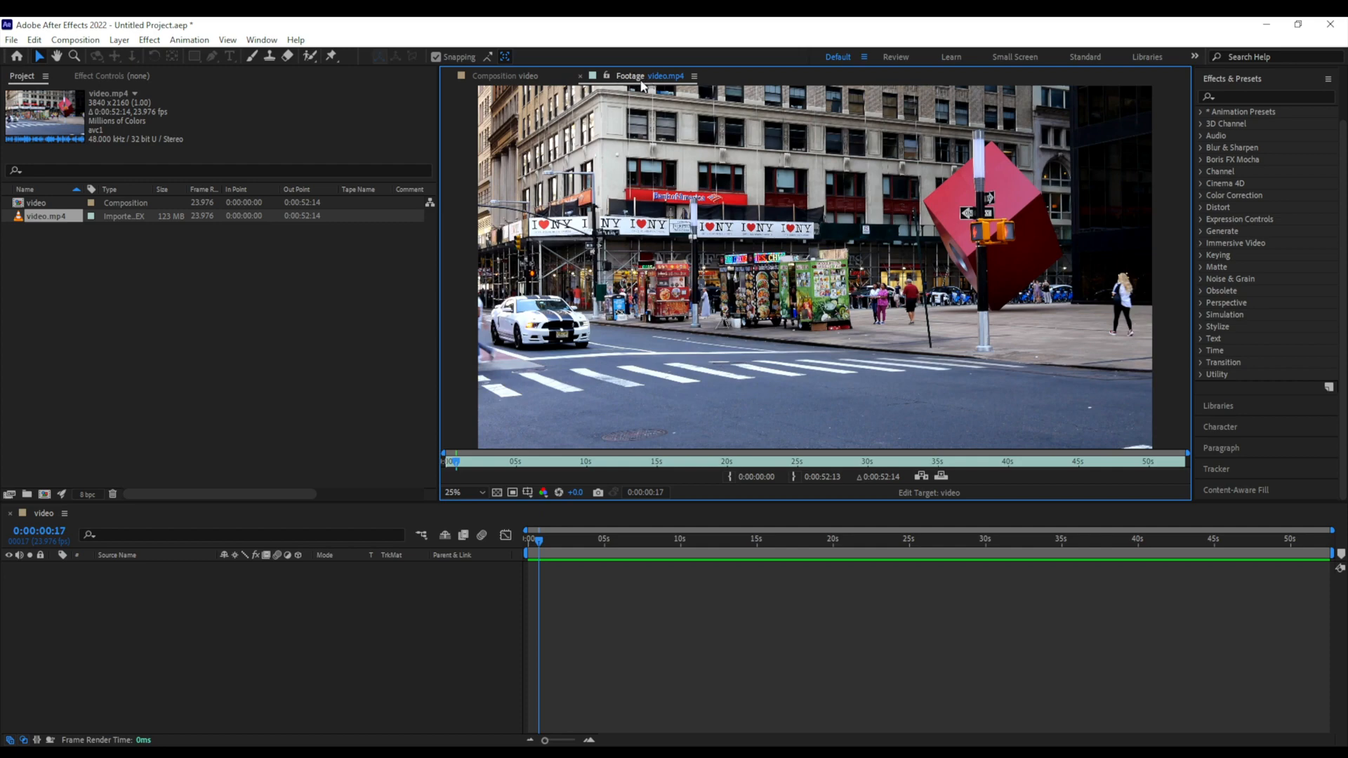
{"action": "left_click", "coordinate": [525, 77]}
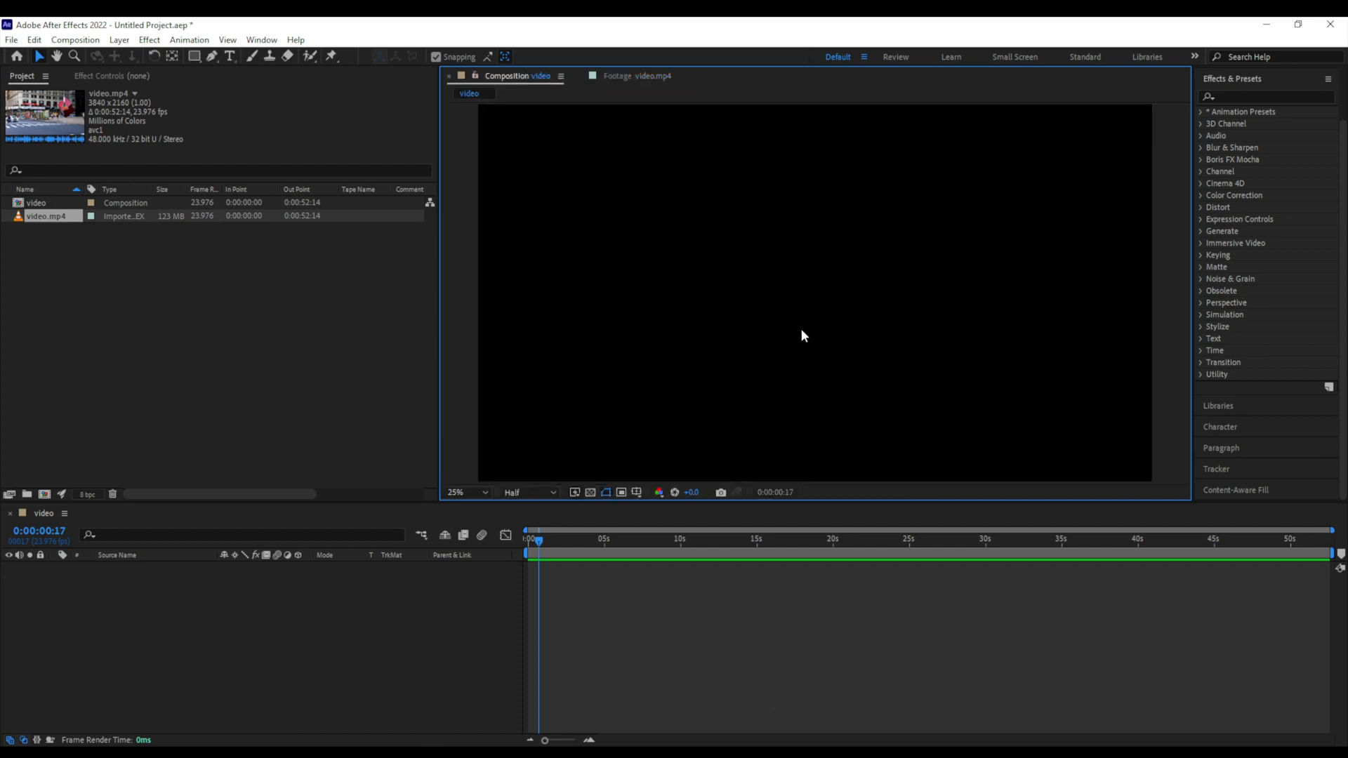
{"action": "left_click", "coordinate": [619, 75]}
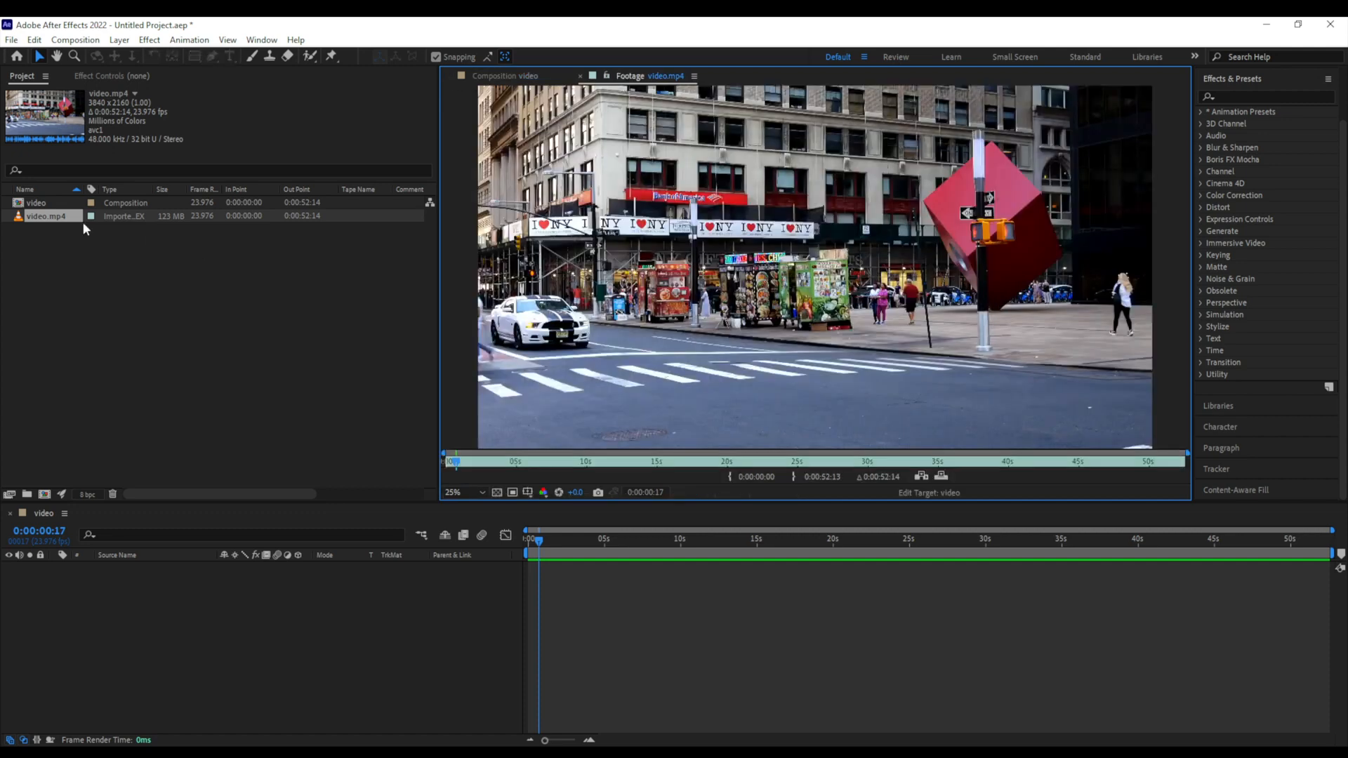
{"action": "left_click", "coordinate": [535, 463]}
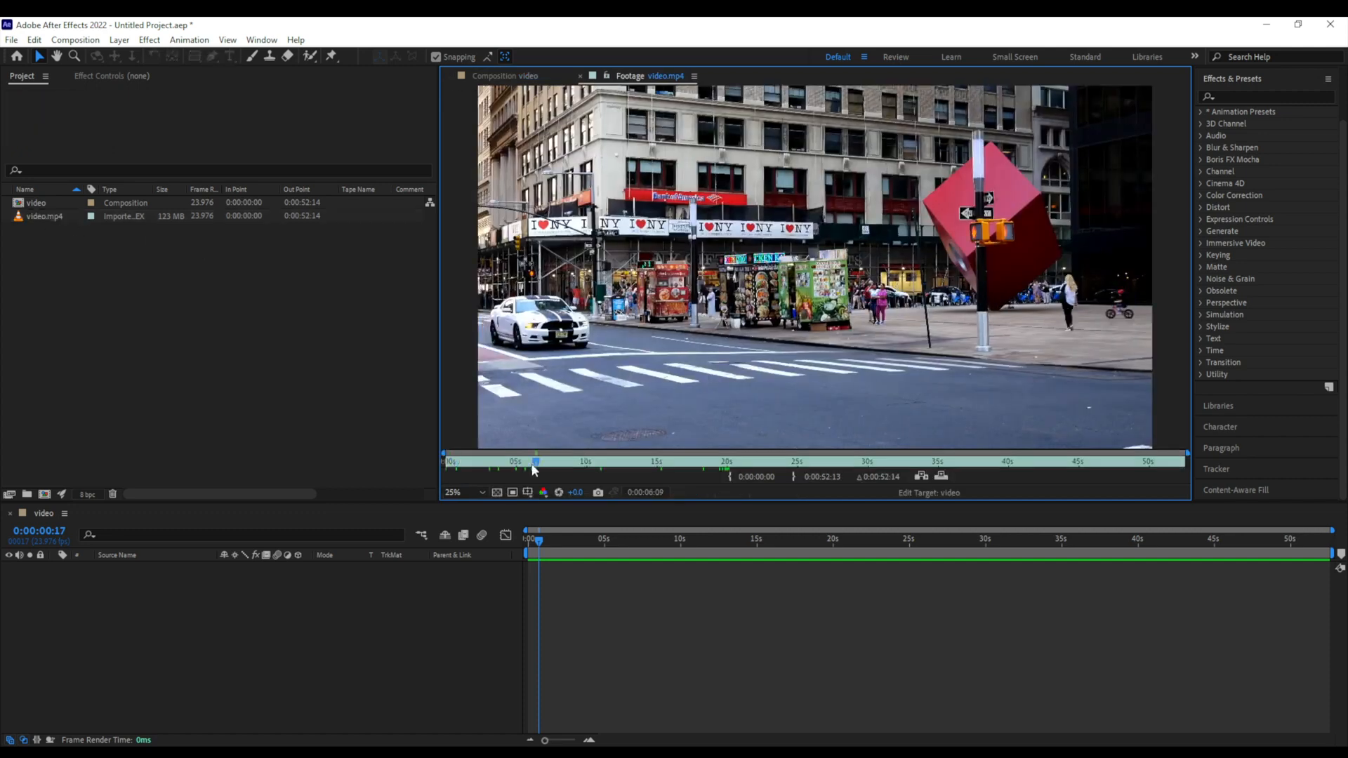
- Set the video.mp4 footage's in point to 0:00:20:01 and out point to 0:00:24:23, and overlay that range into the video composition
{"action": "left_click", "coordinate": [729, 463]}
{"action": "left_click_drag", "start_coordinate": [731, 465], "coordinate": [728, 465]}
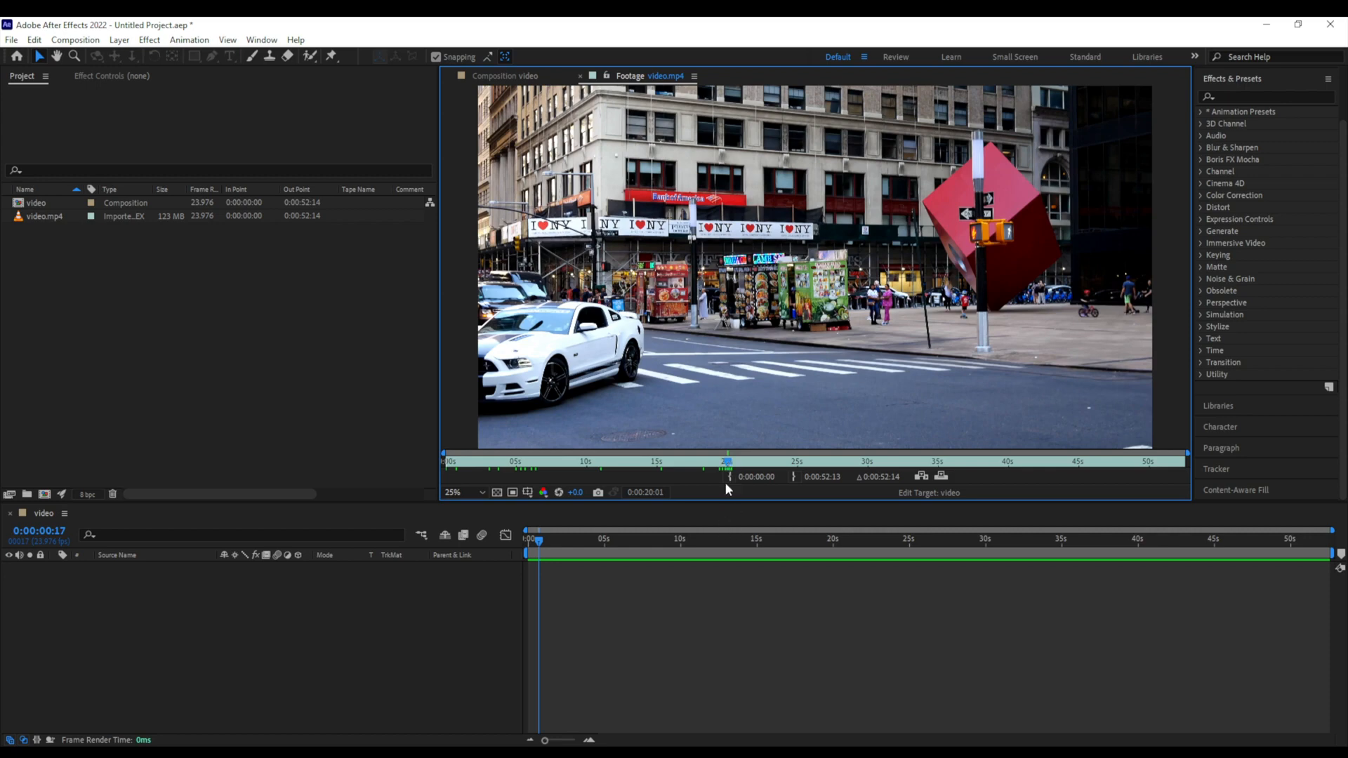
{"action": "left_click", "coordinate": [730, 477]}
{"action": "left_click", "coordinate": [797, 462]}
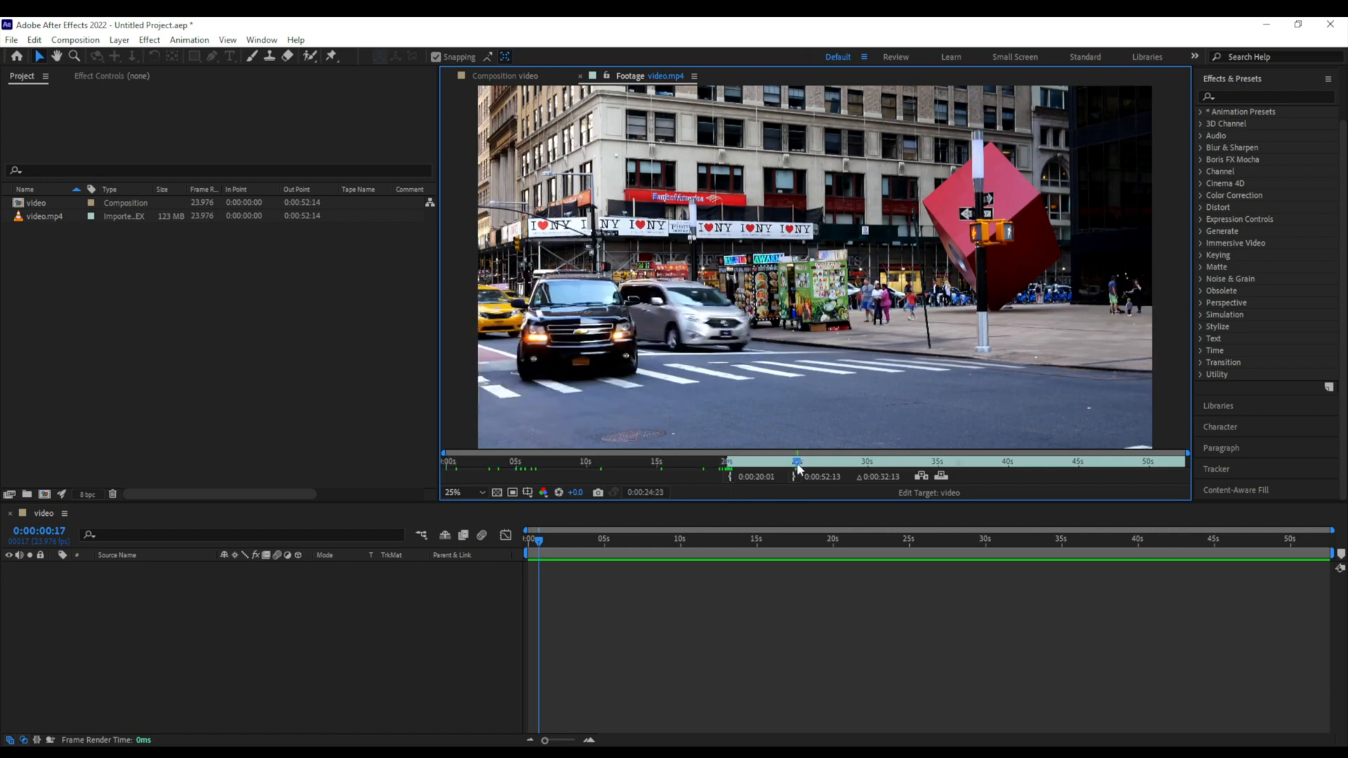
{"action": "left_click", "coordinate": [793, 477]}
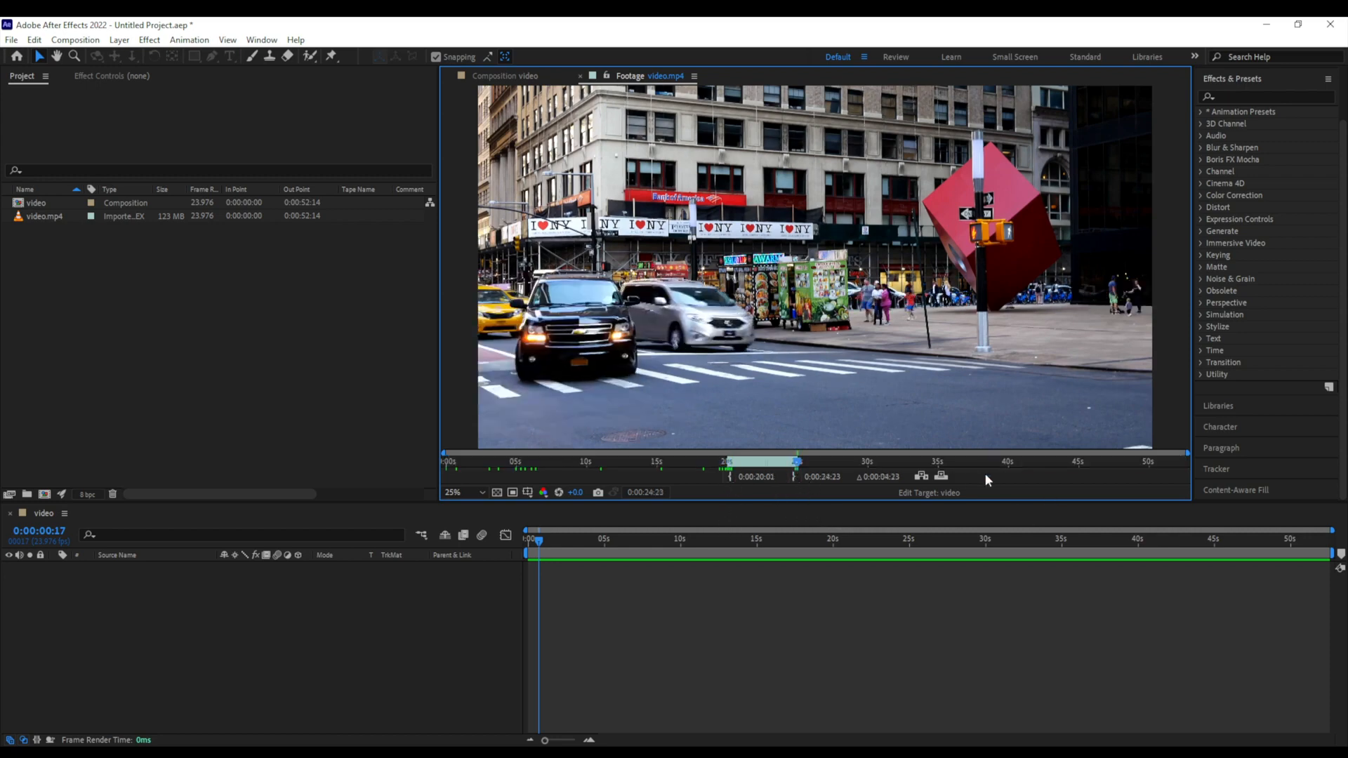
{"action": "left_click", "coordinate": [941, 477]}
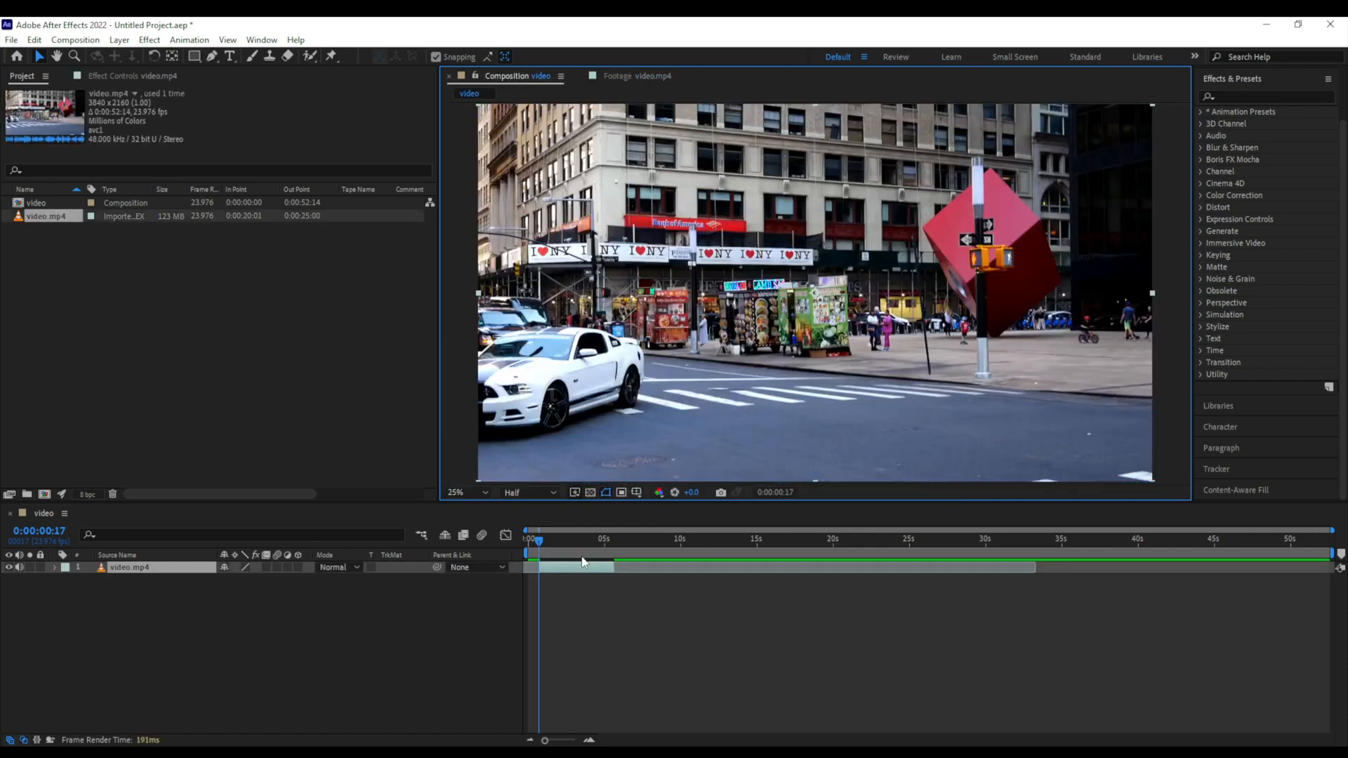
- Shift the trimmed video.mp4 layer to the start of the timeline at 0:00:00:00, and delete the layer
{"action": "left_click_drag", "start_coordinate": [545, 546], "coordinate": [834, 554]}
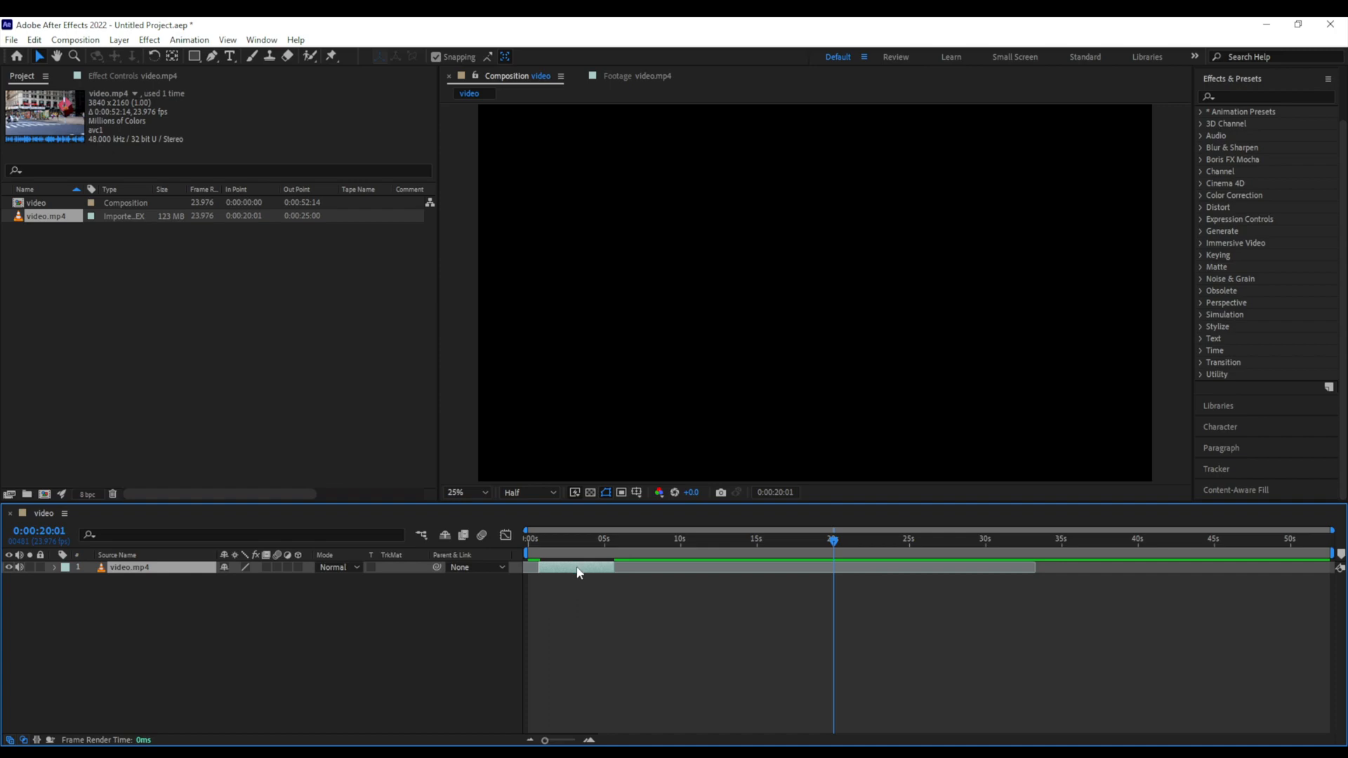
{"action": "left_click_drag", "start_coordinate": [578, 572], "coordinate": [525, 565]}
{"action": "left_click_drag", "start_coordinate": [588, 535], "coordinate": [545, 571]}
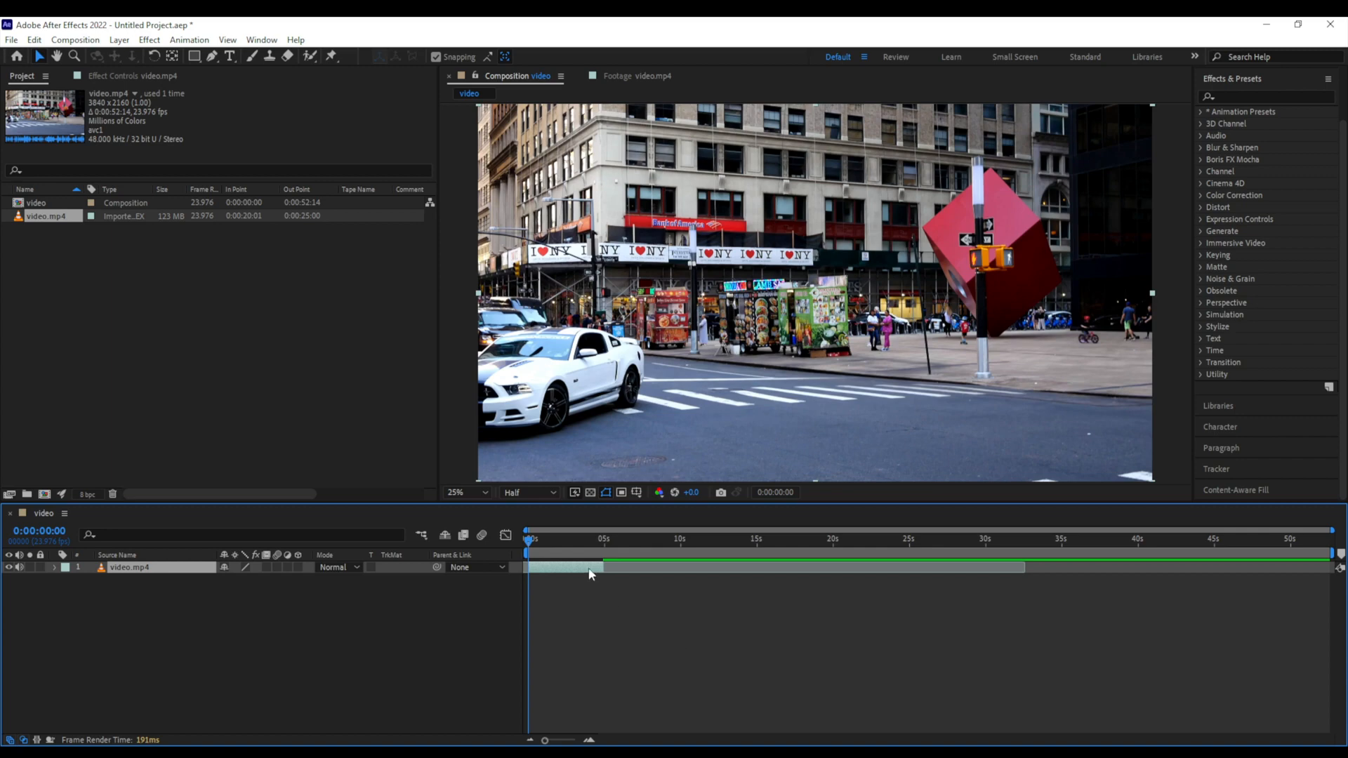
{"action": "key", "text": "Delete"}
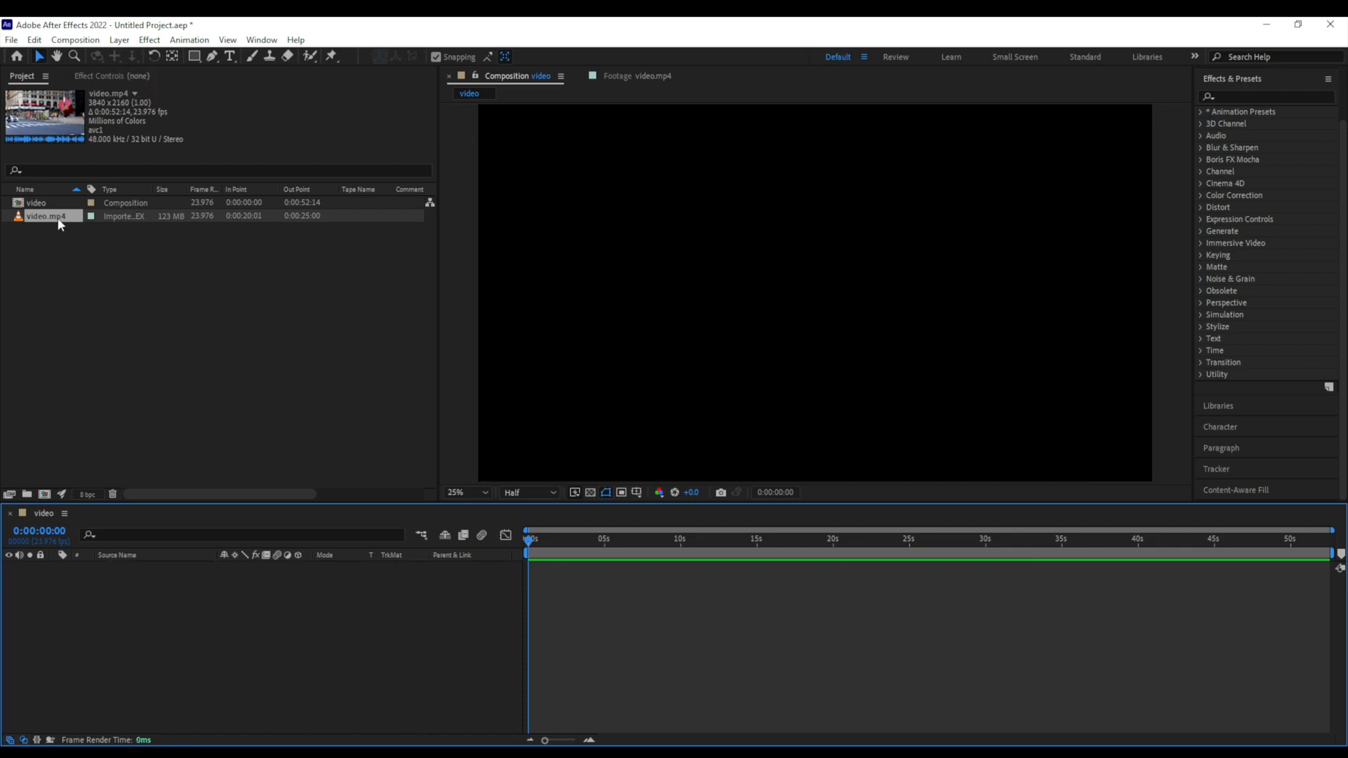
- Place the trimmed video.mp4 in the composition again, slide it to start at about 9 seconds, and delete it
{"action": "left_click_drag", "start_coordinate": [59, 223], "coordinate": [816, 303]}
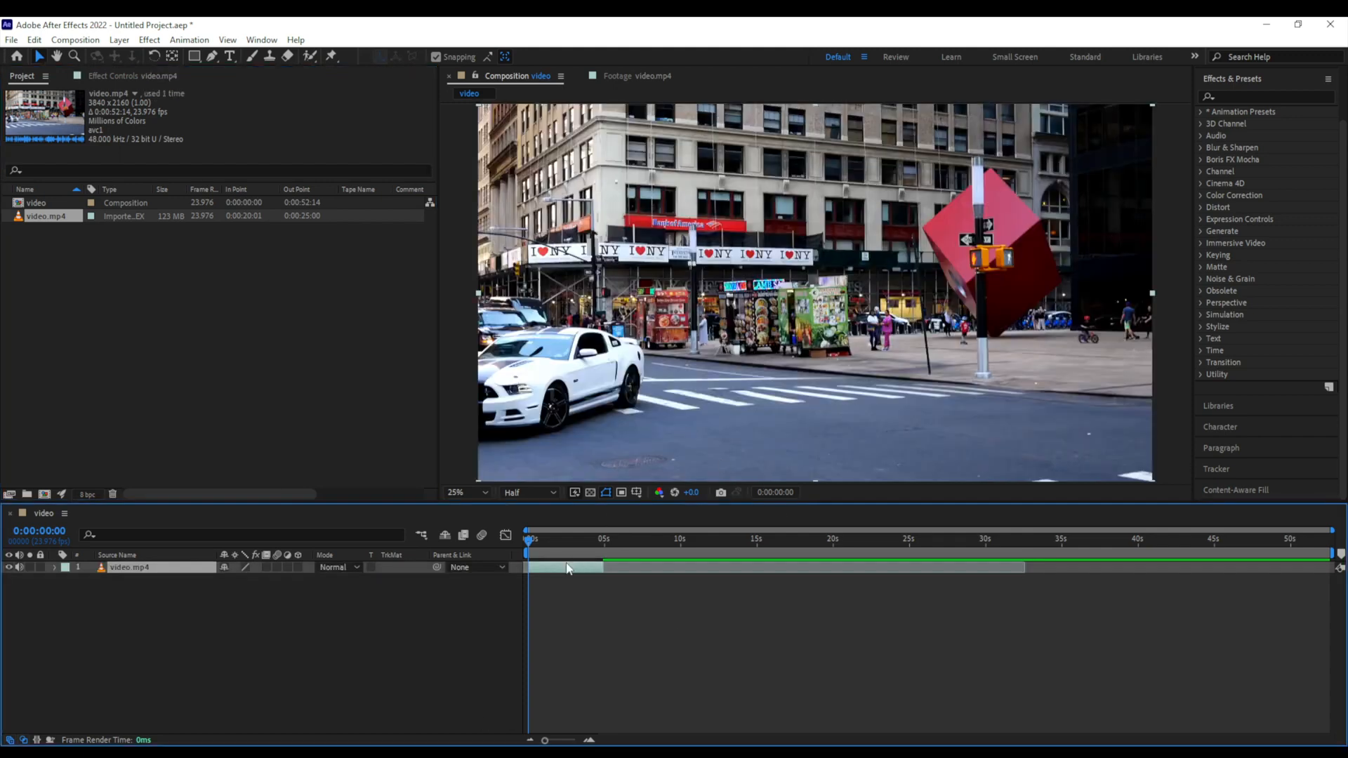
{"action": "left_click_drag", "start_coordinate": [570, 567], "coordinate": [704, 580]}
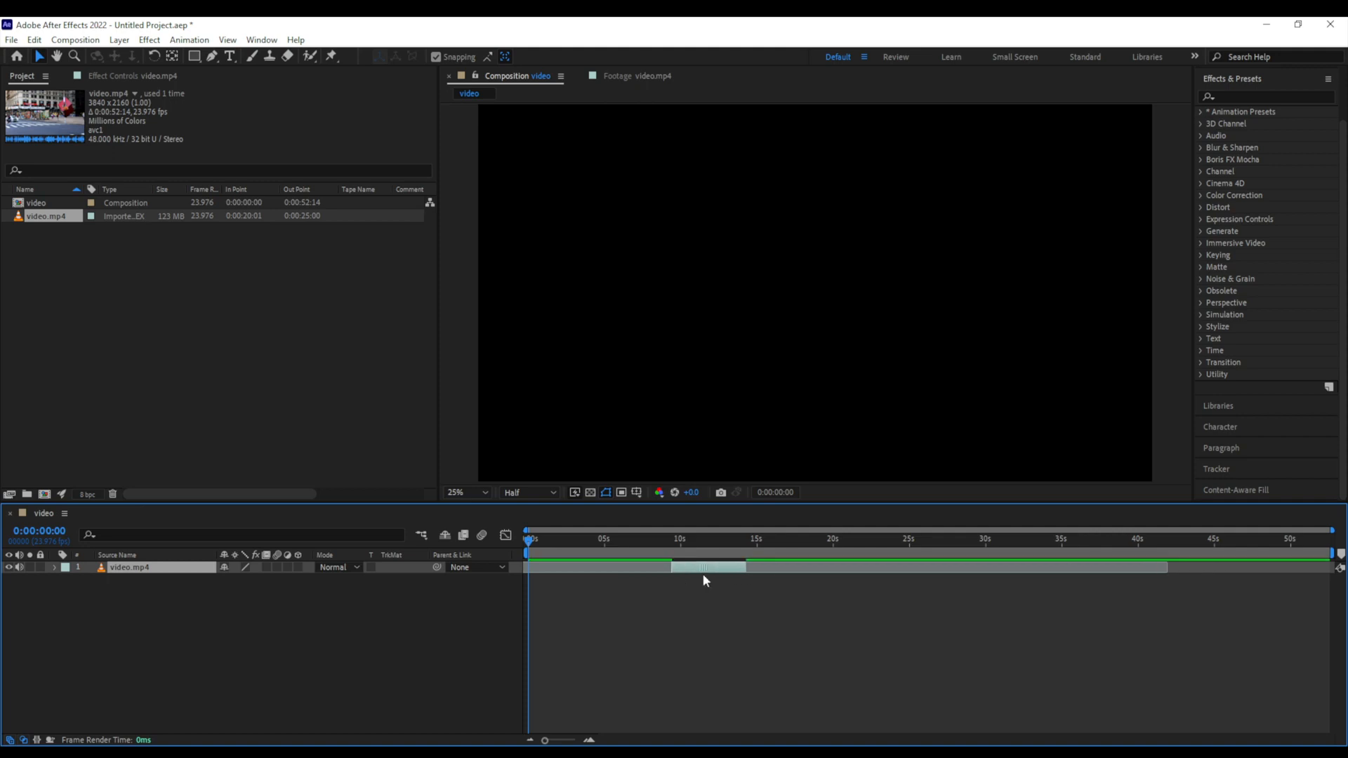
{"action": "key", "text": "Delete"}
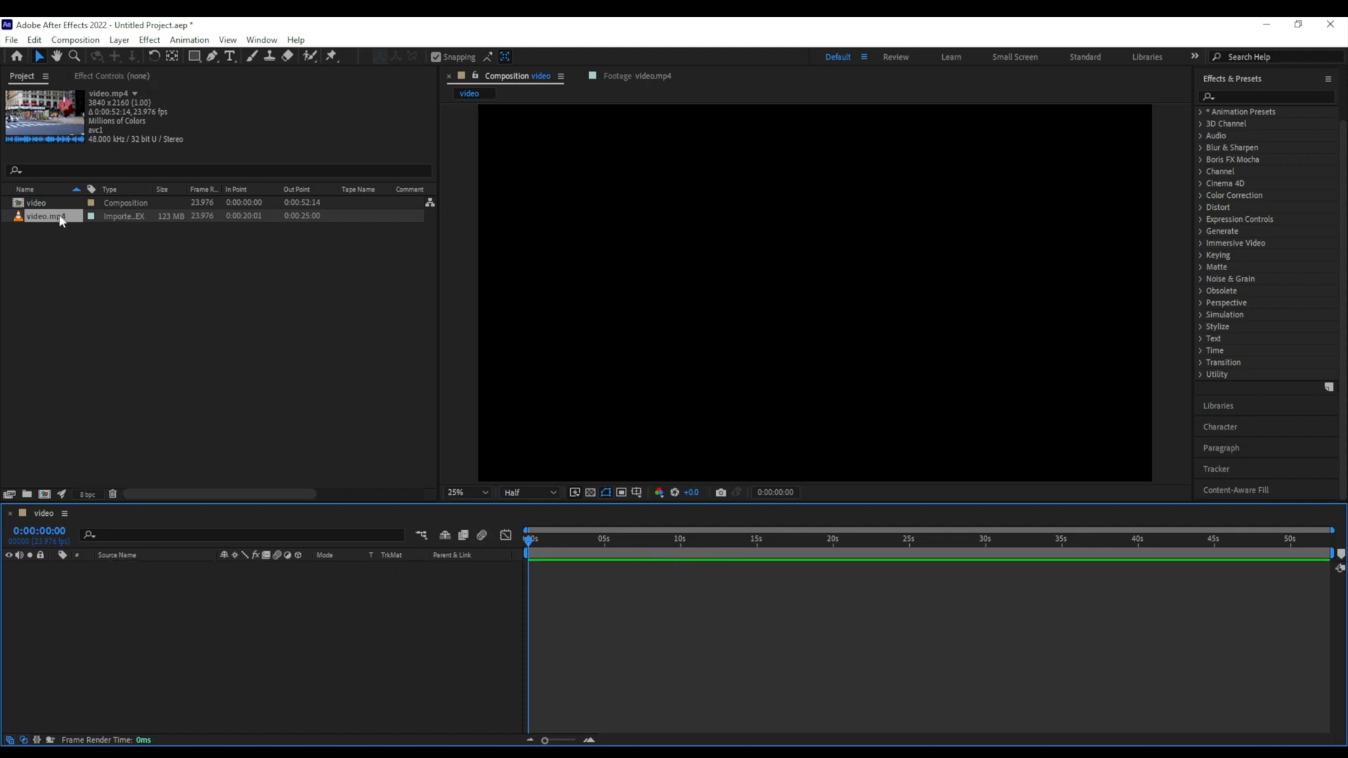
- Restore the video.mp4 footage's full range from 0:00:00:00 to 0:00:52:13 and overlay it into the video composition
{"action": "double_click", "coordinate": [47, 216]}
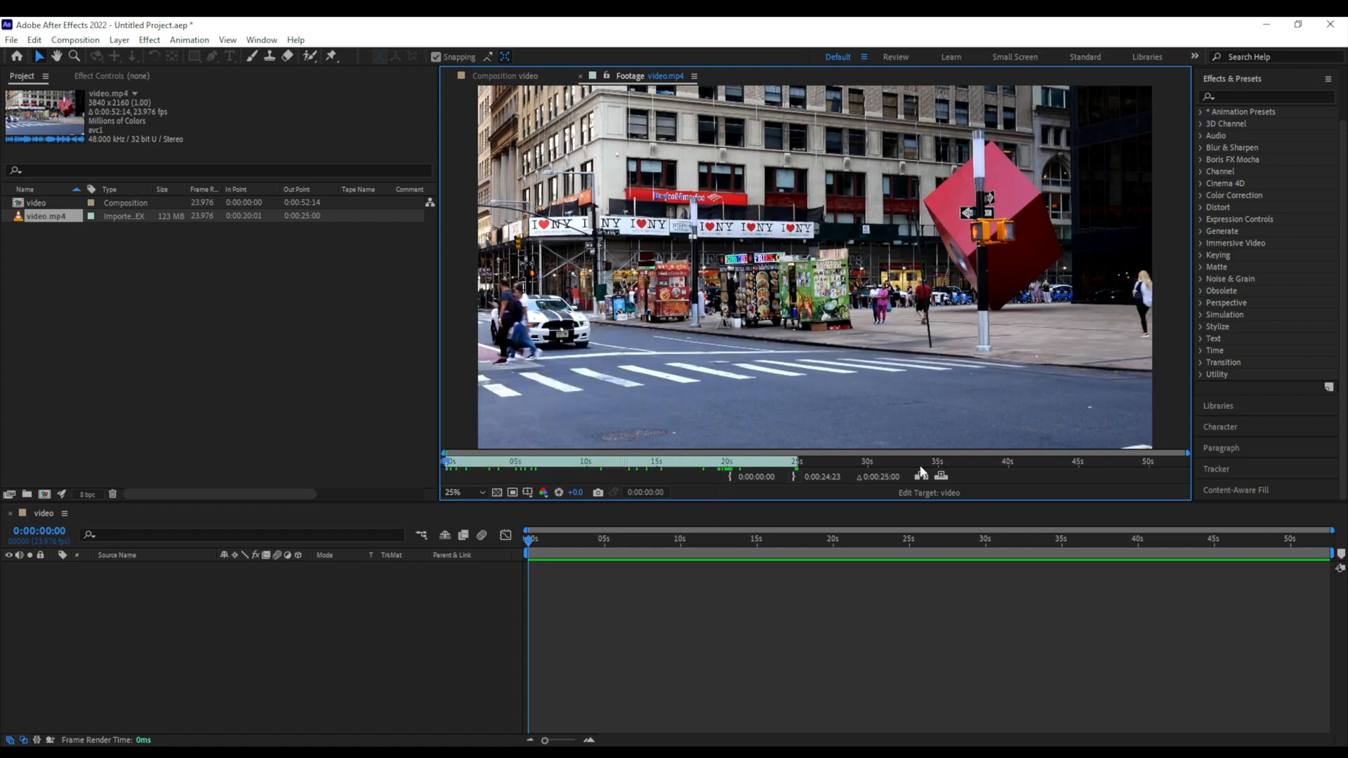
{"action": "left_click_drag", "start_coordinate": [920, 466], "coordinate": [1229, 467]}
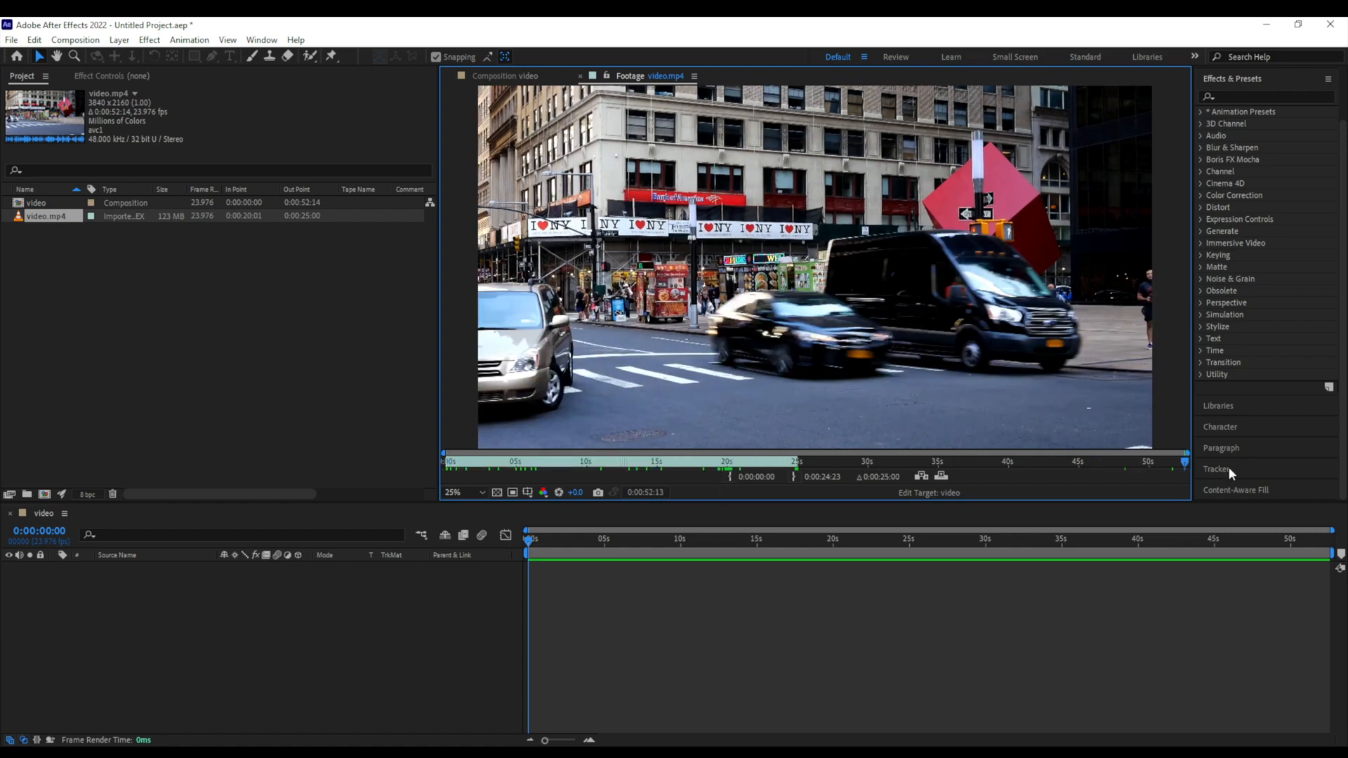
{"action": "left_click", "coordinate": [794, 477]}
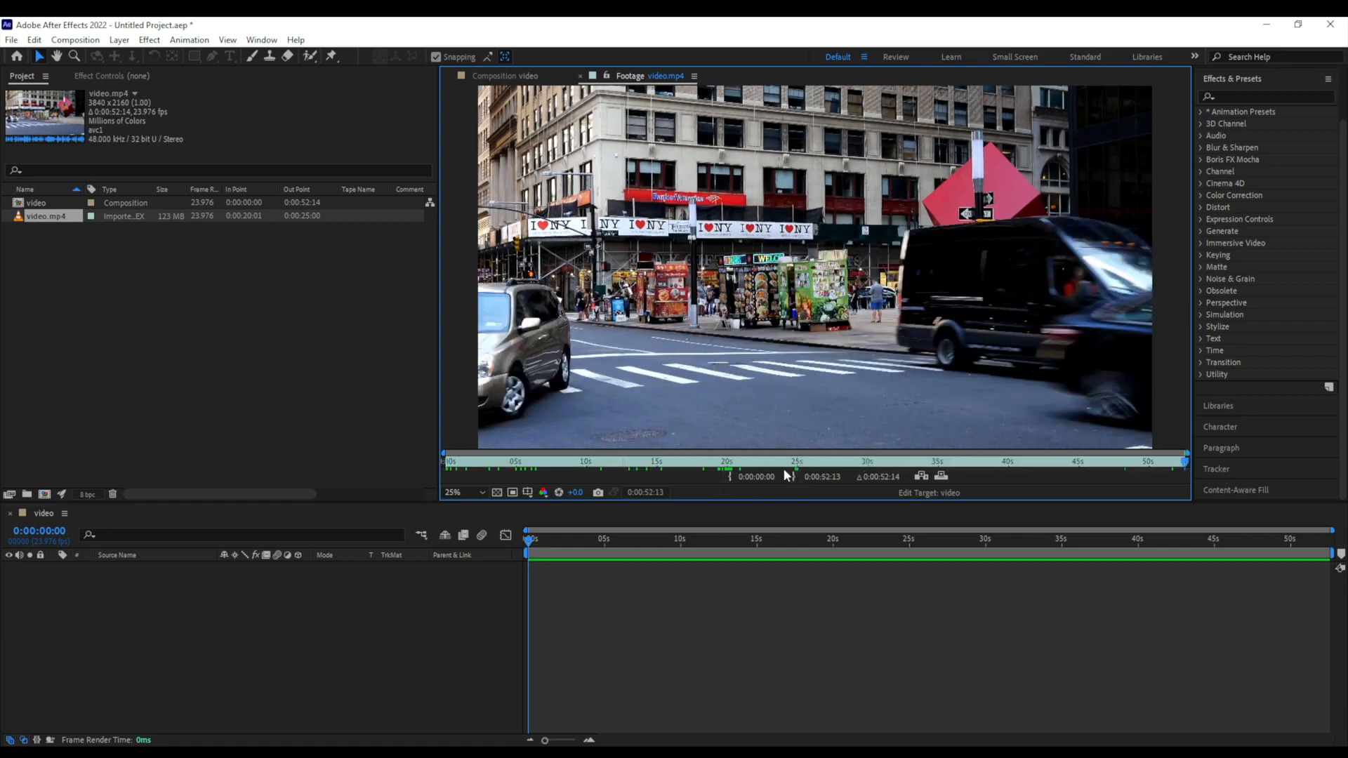
{"action": "left_click", "coordinate": [940, 476]}
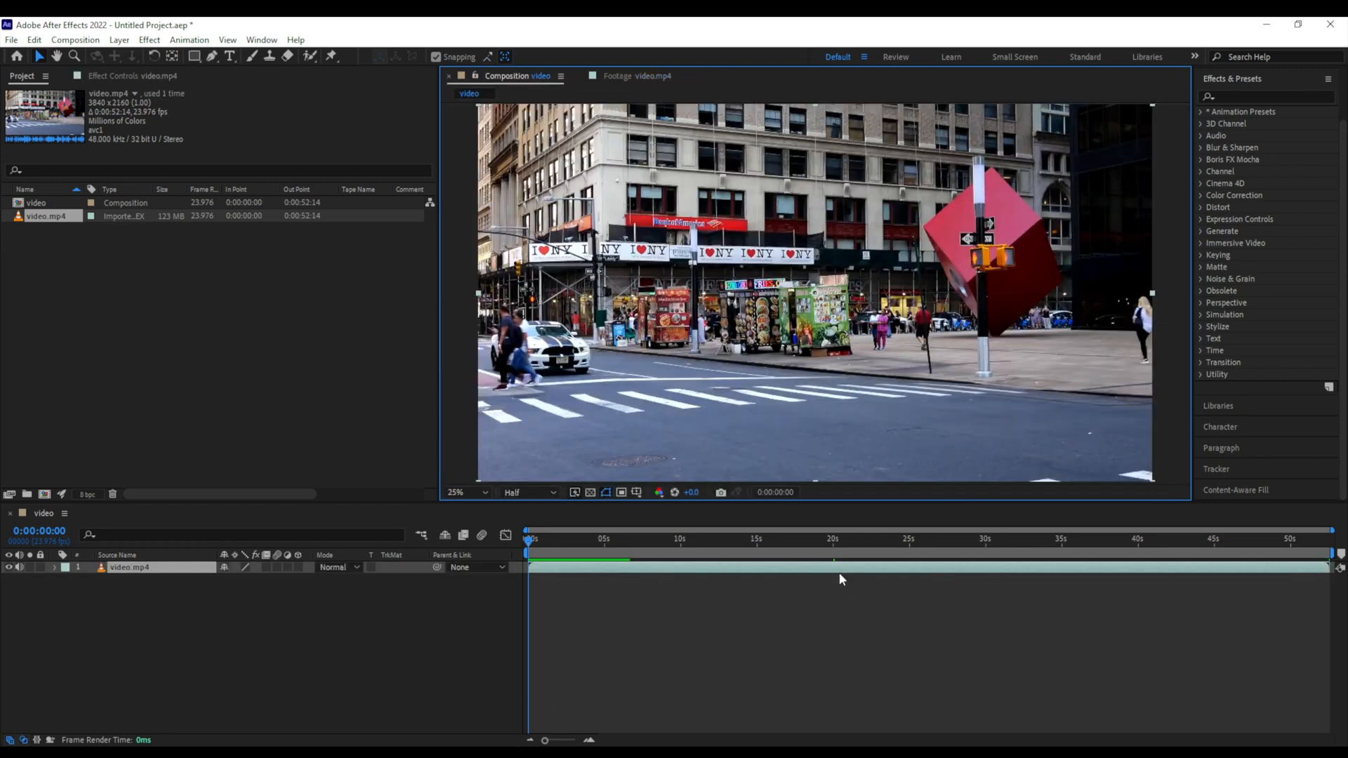
- Preview the composition from the start, scrub to 0:00:16:03, and preview again from 0:00:00:00
{"action": "left_click_drag", "start_coordinate": [602, 541], "coordinate": [501, 547]}
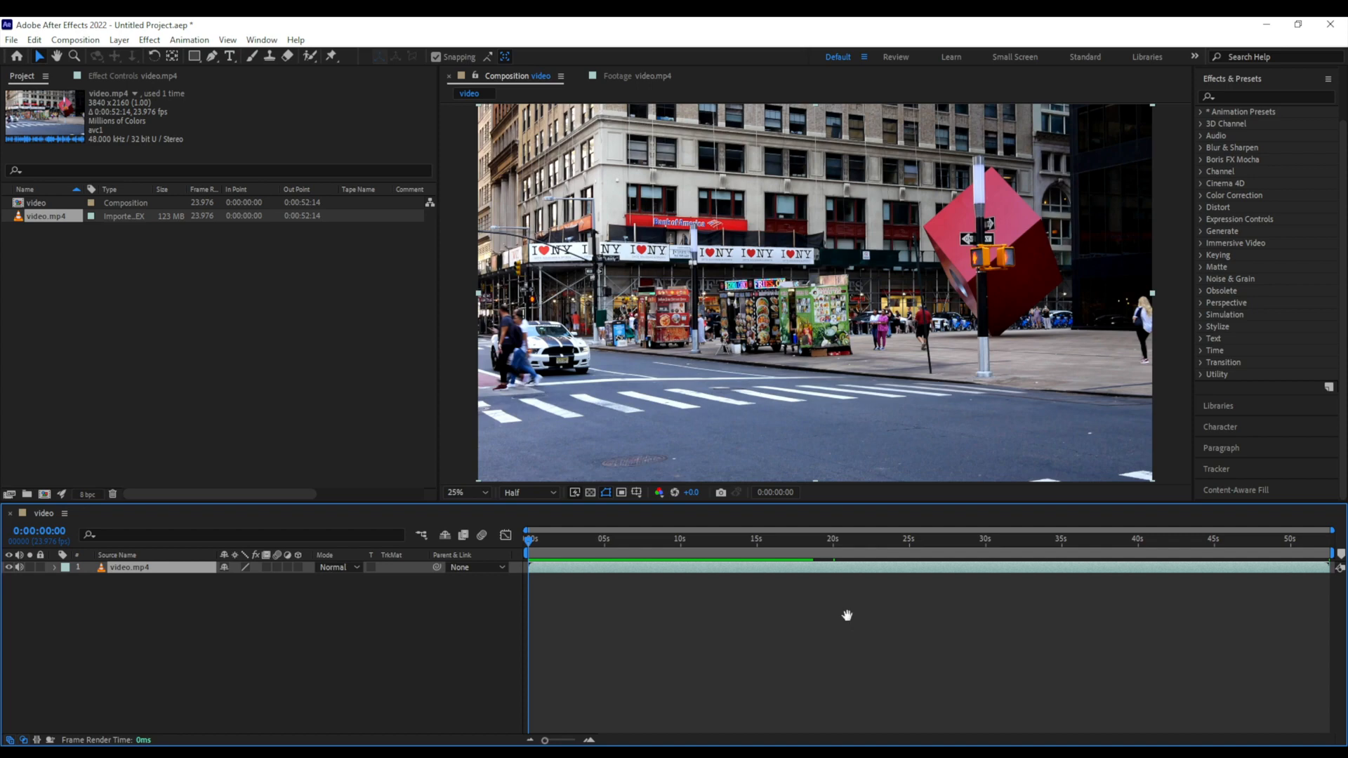
{"action": "key", "text": "space"}
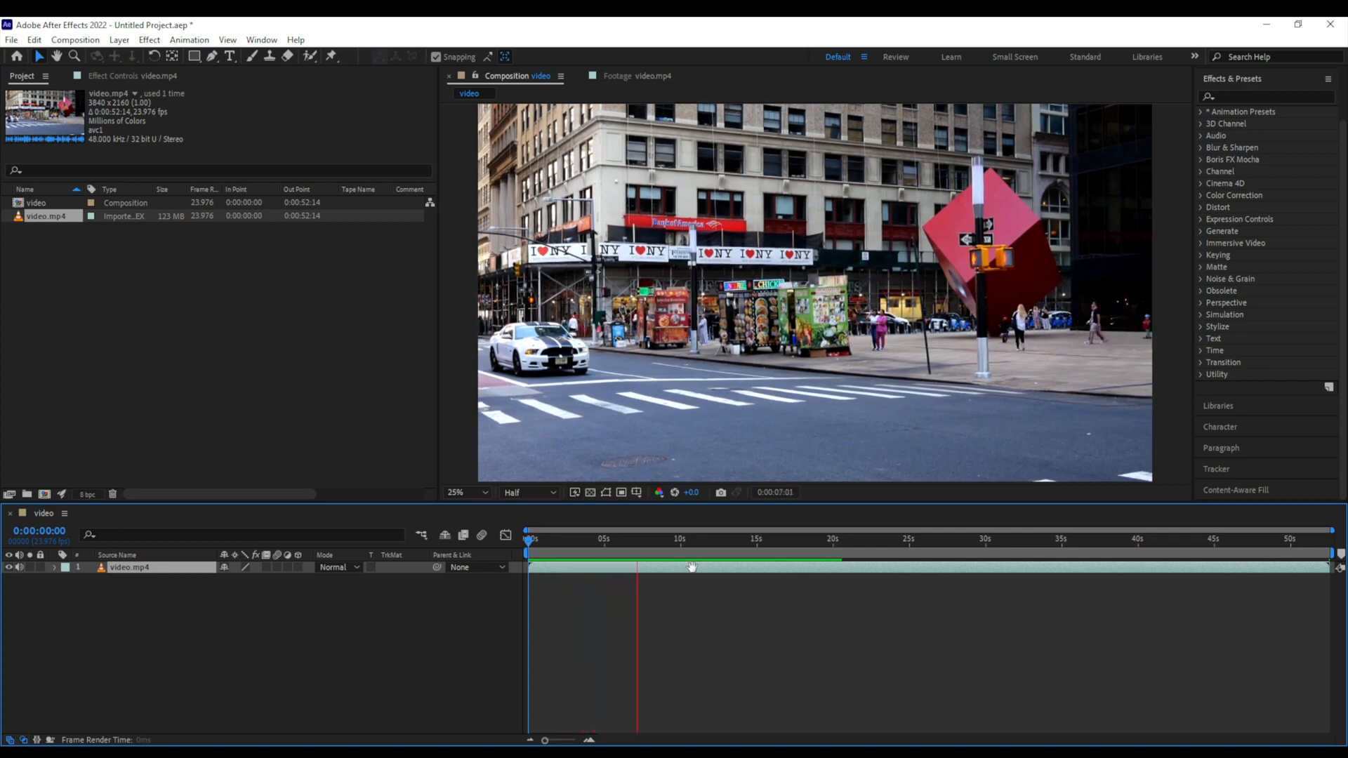
{"action": "key", "text": "space"}
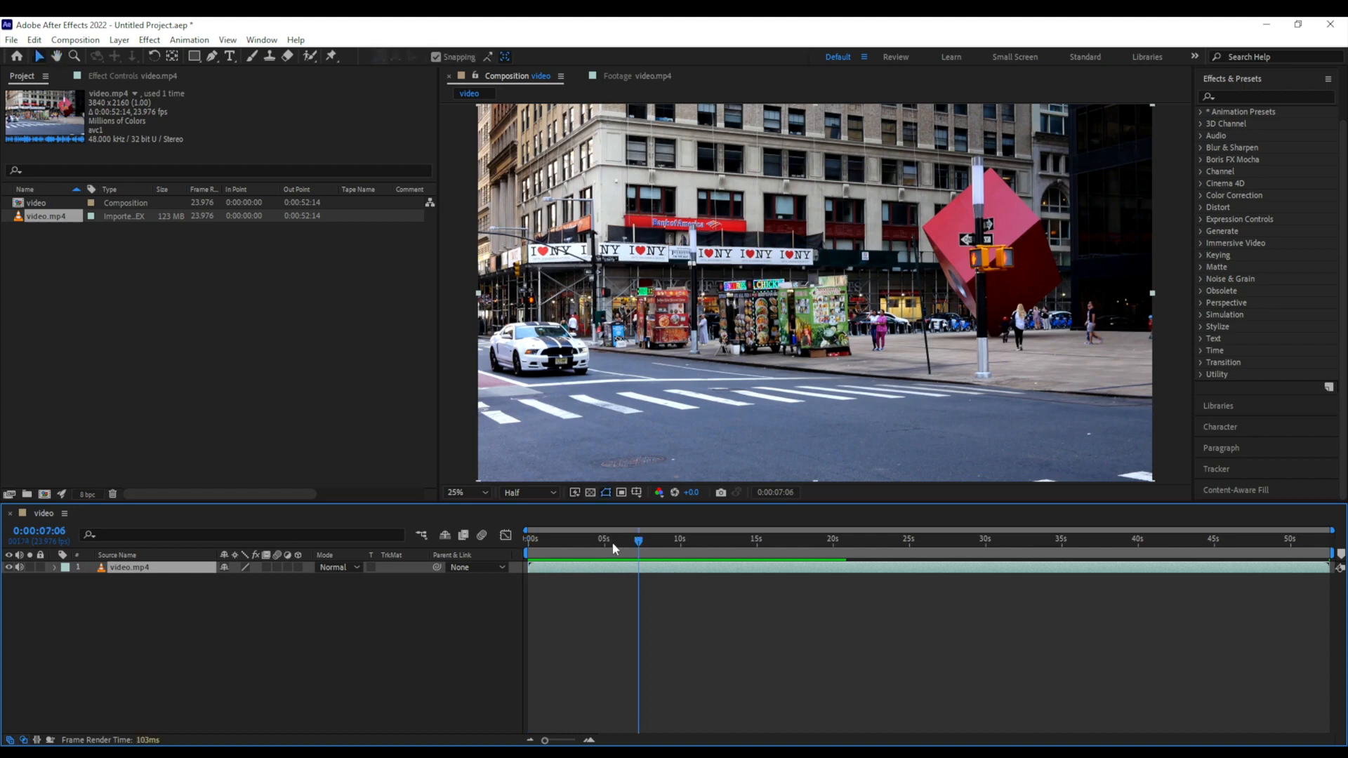
{"action": "left_click_drag", "start_coordinate": [612, 549], "coordinate": [775, 569]}
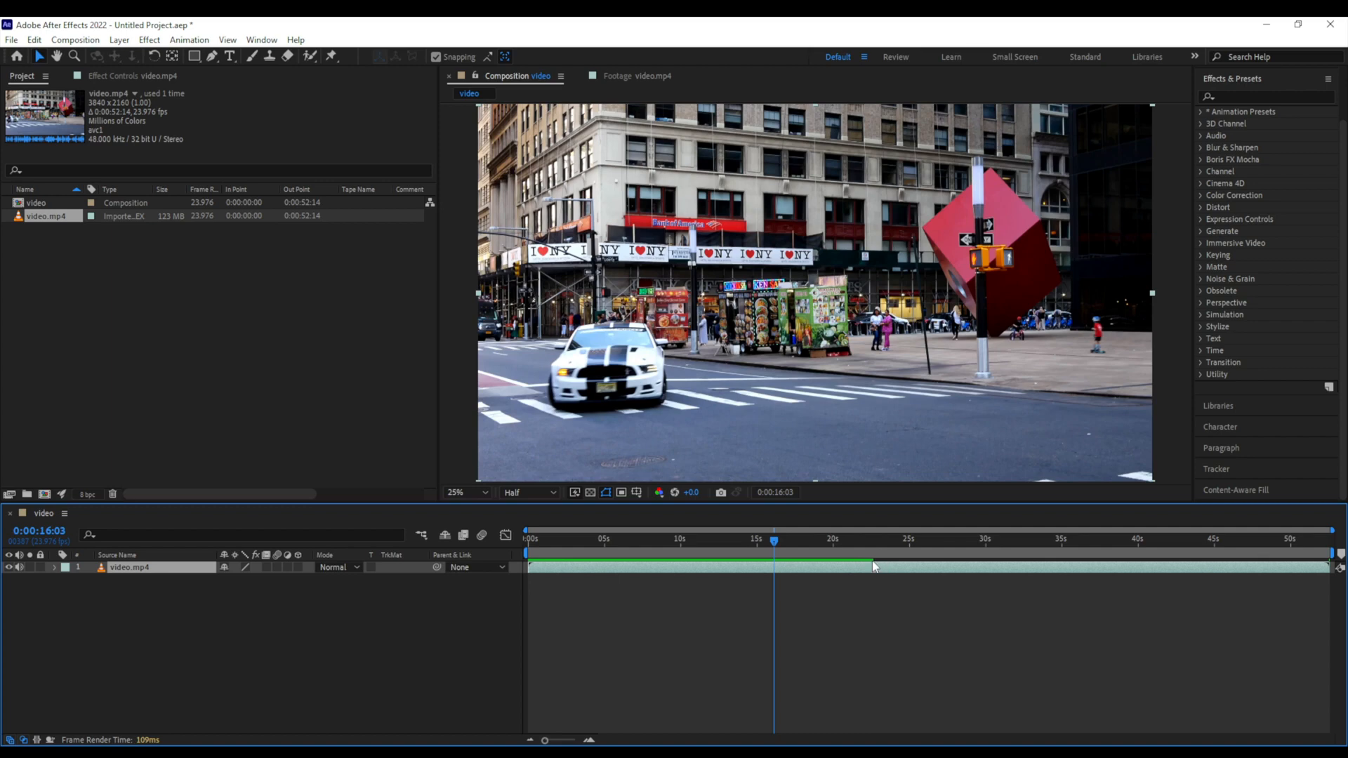
{"action": "left_click_drag", "start_coordinate": [778, 540], "coordinate": [522, 567]}
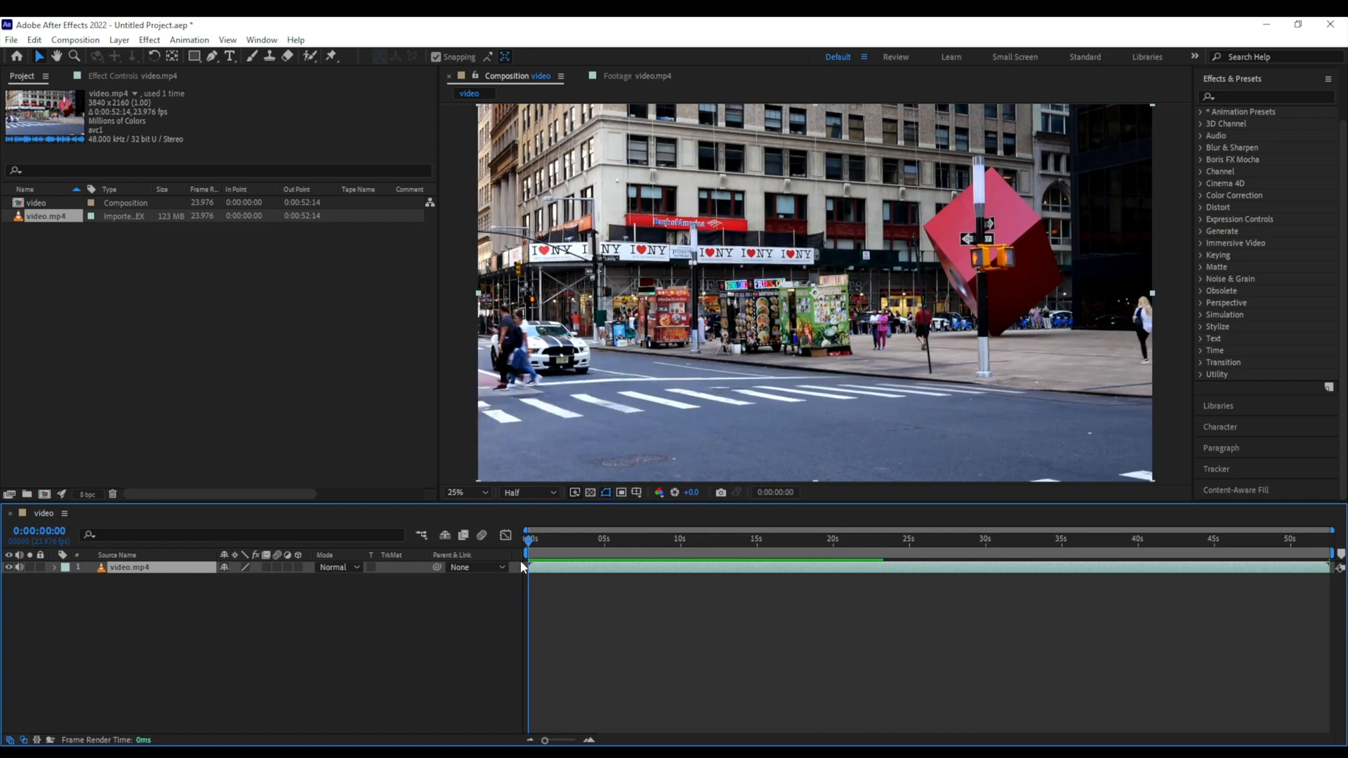
{"action": "key", "text": "space"}
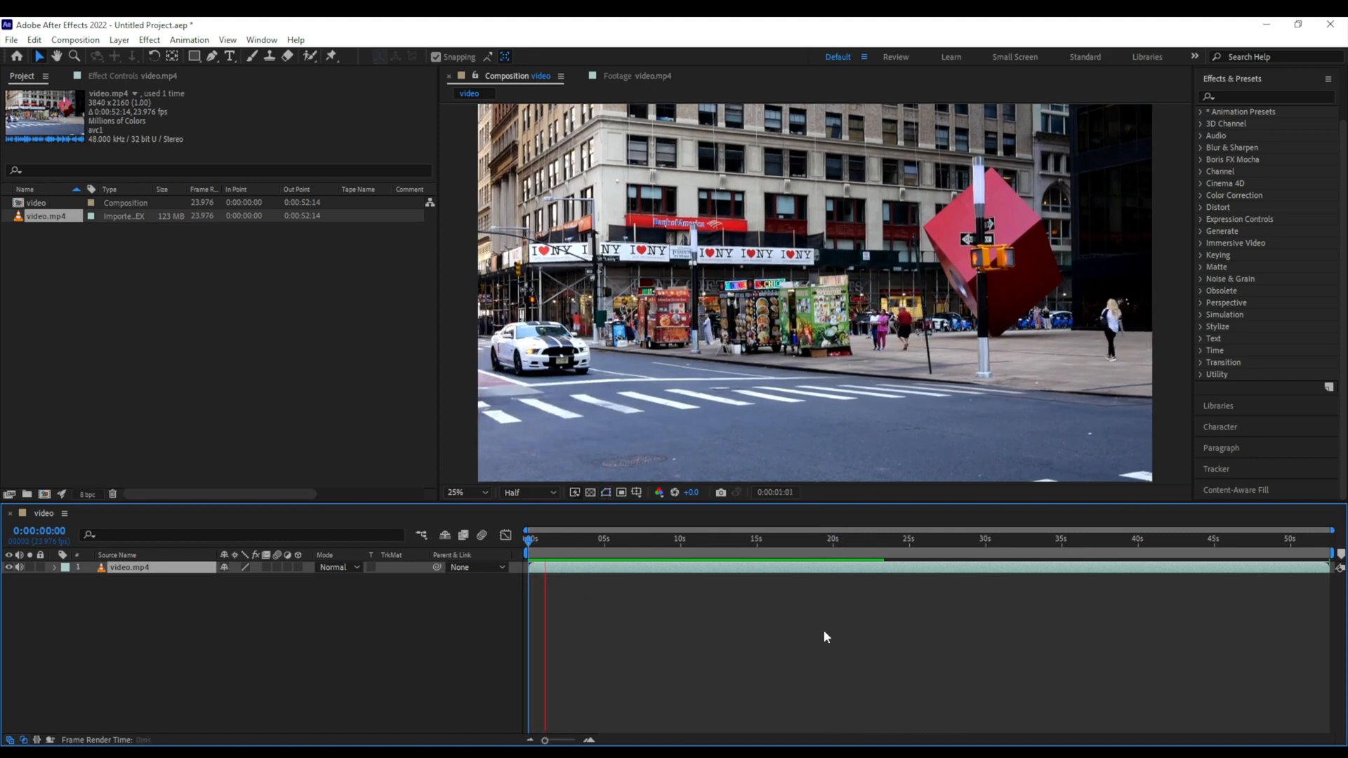
- Move the current time to 0:00:25:00, preview from there, and expand the Info panel
{"action": "left_click", "coordinate": [908, 541]}
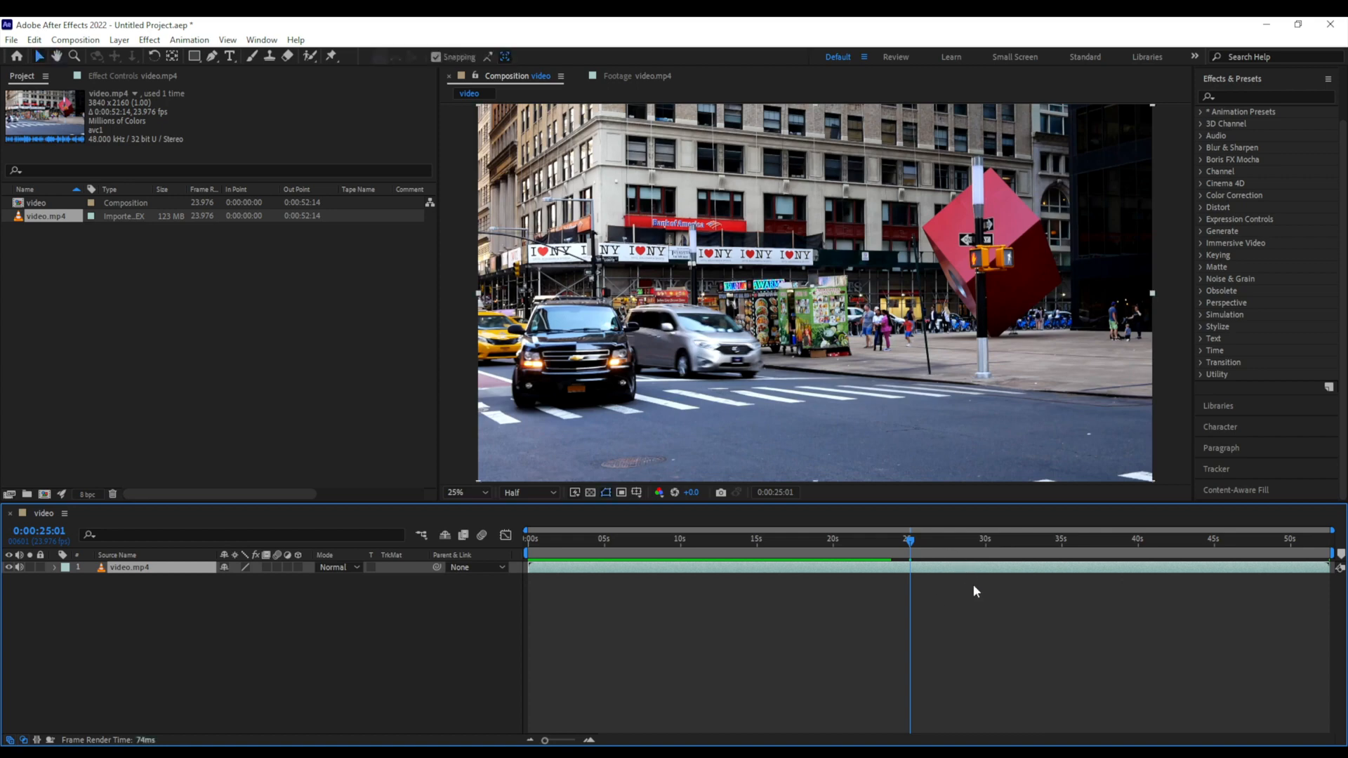
{"action": "left_click_drag", "start_coordinate": [918, 545], "coordinate": [912, 546]}
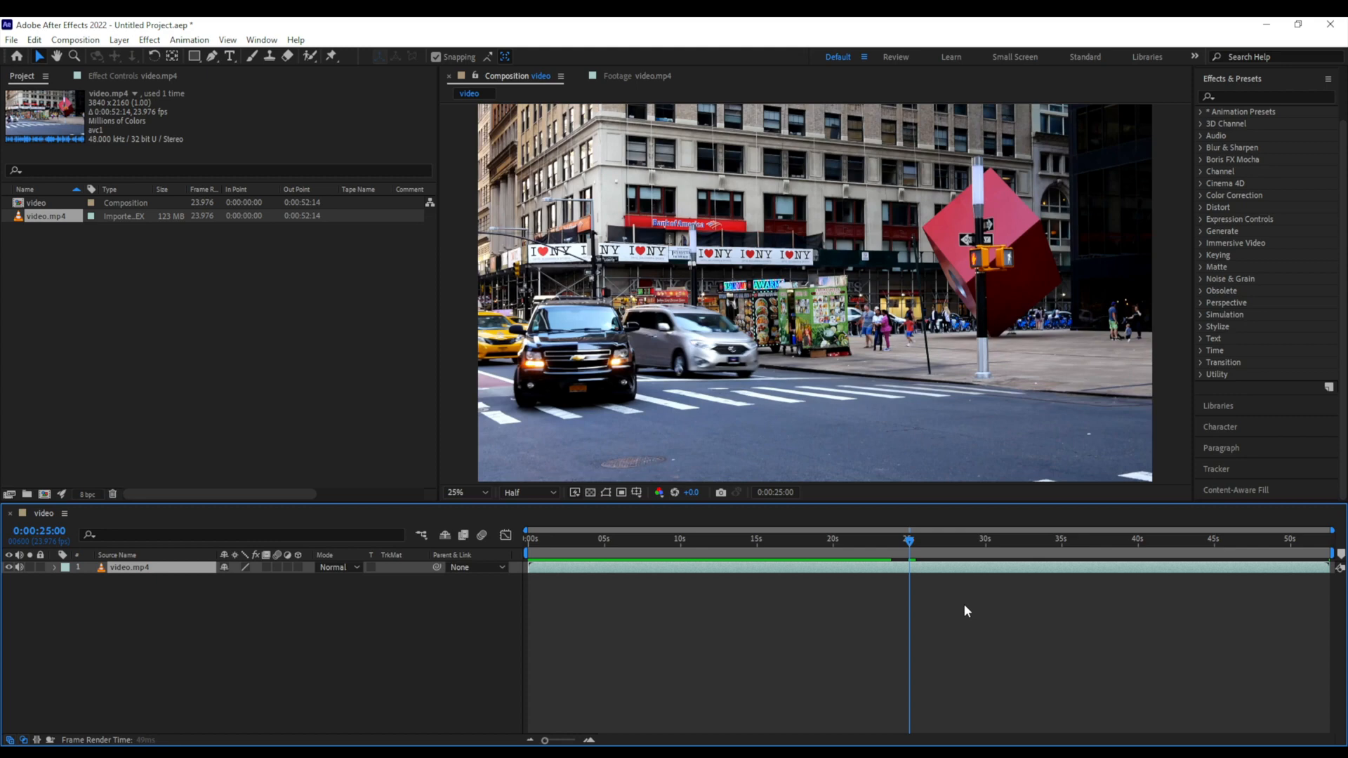
{"action": "key", "text": "space"}
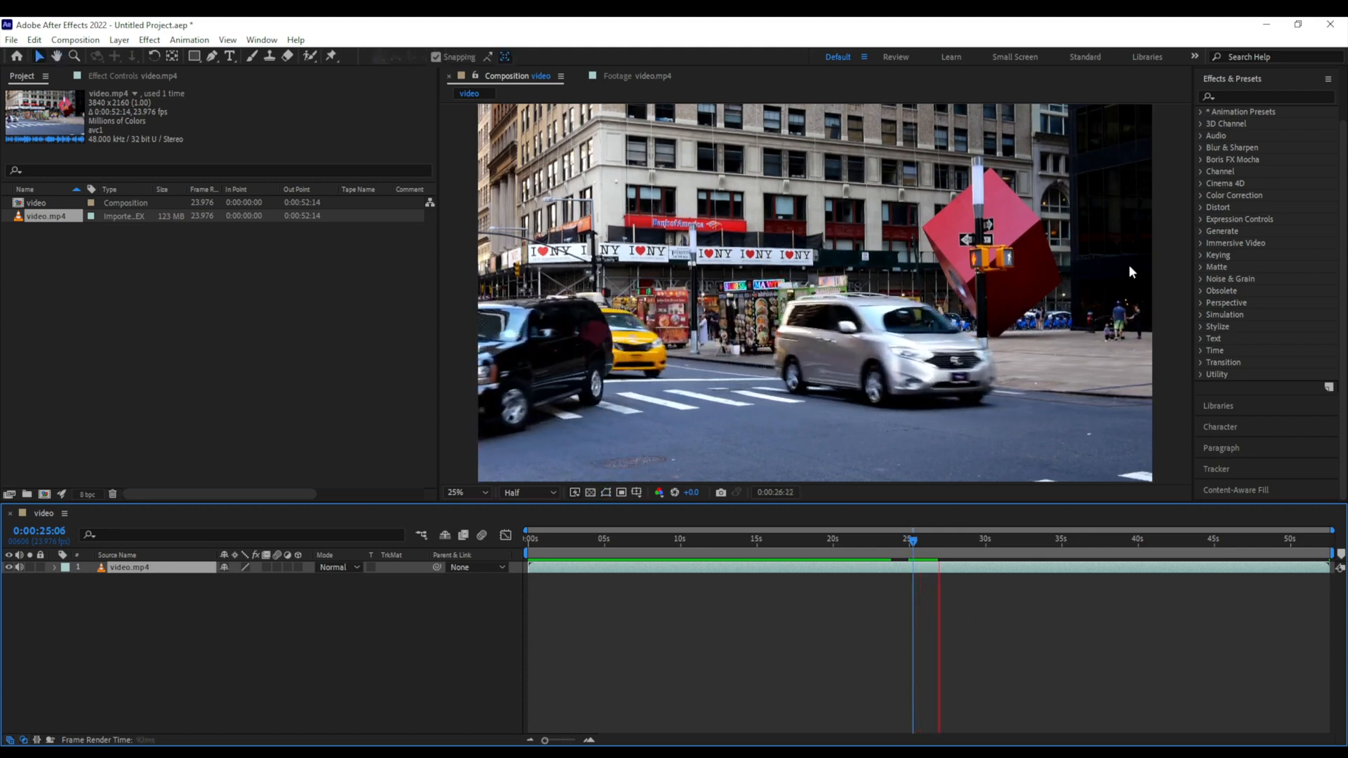
{"action": "left_click", "coordinate": [1219, 73]}
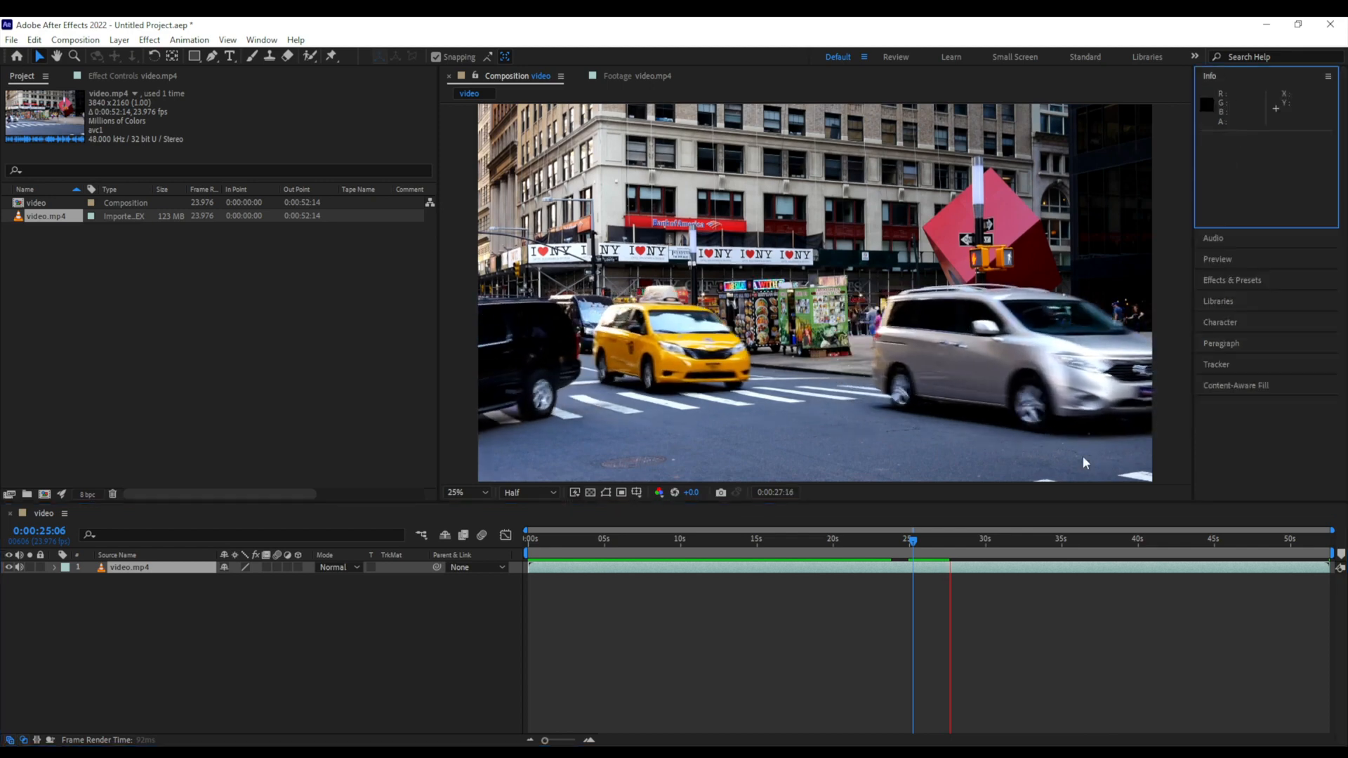
- Compare playback speed in the Info panel while previewing from 0:00:04:08, 0:00:27:10 and the composition's start
{"action": "left_click", "coordinate": [594, 538]}
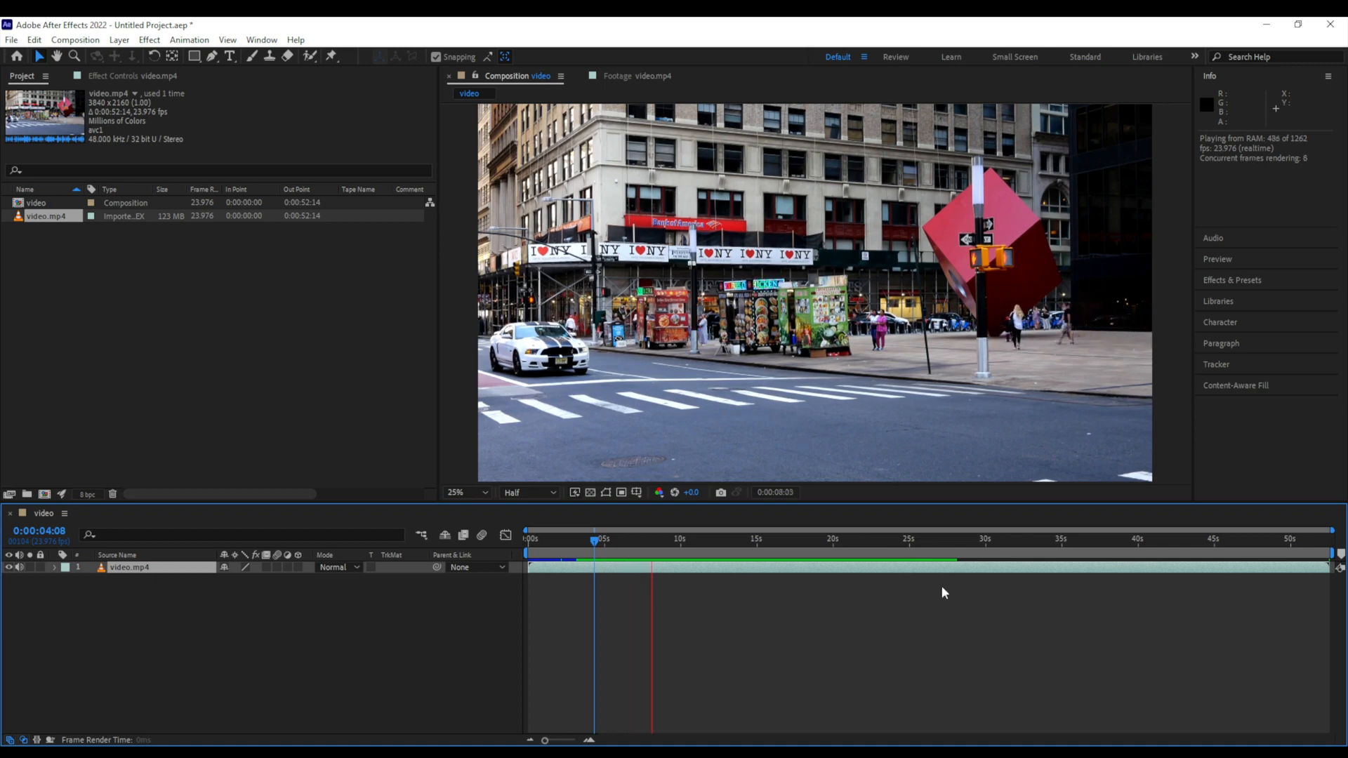
{"action": "left_click", "coordinate": [946, 537]}
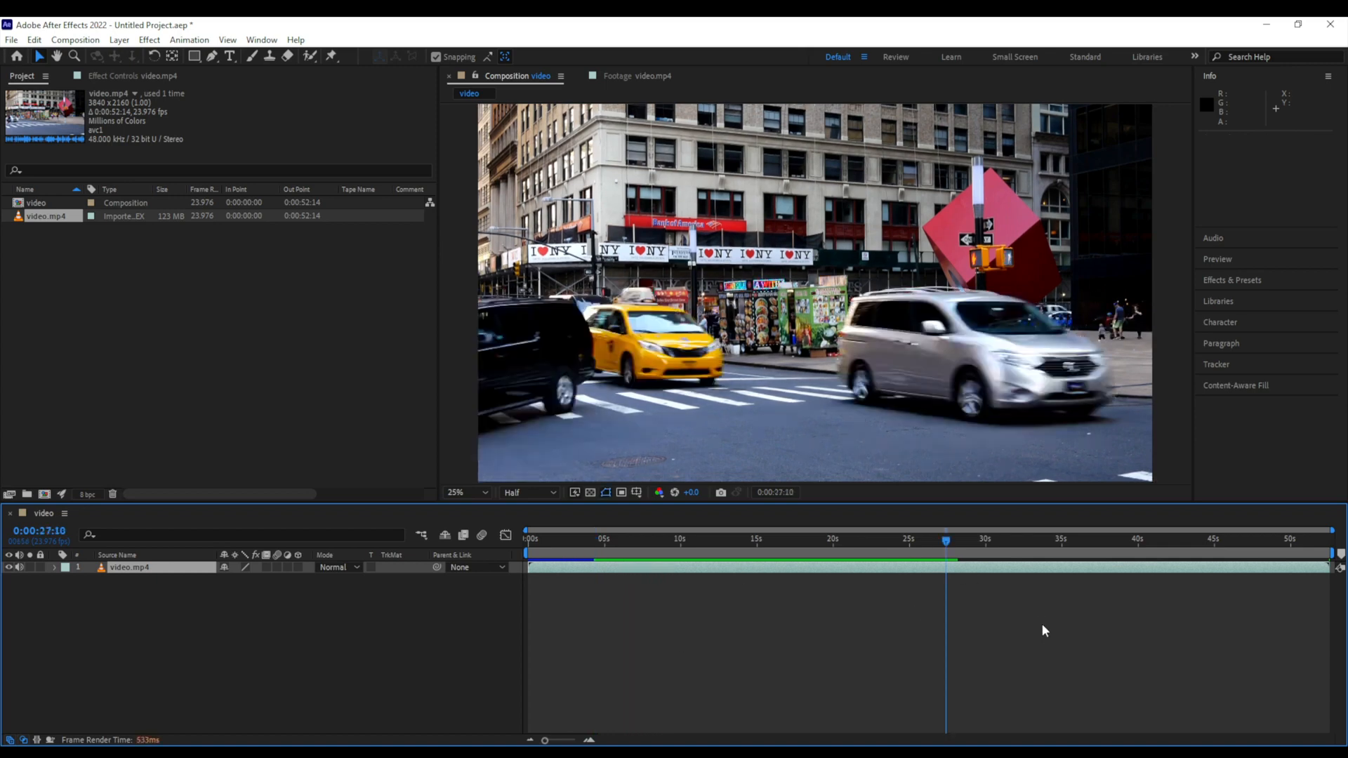
{"action": "key", "text": "space"}
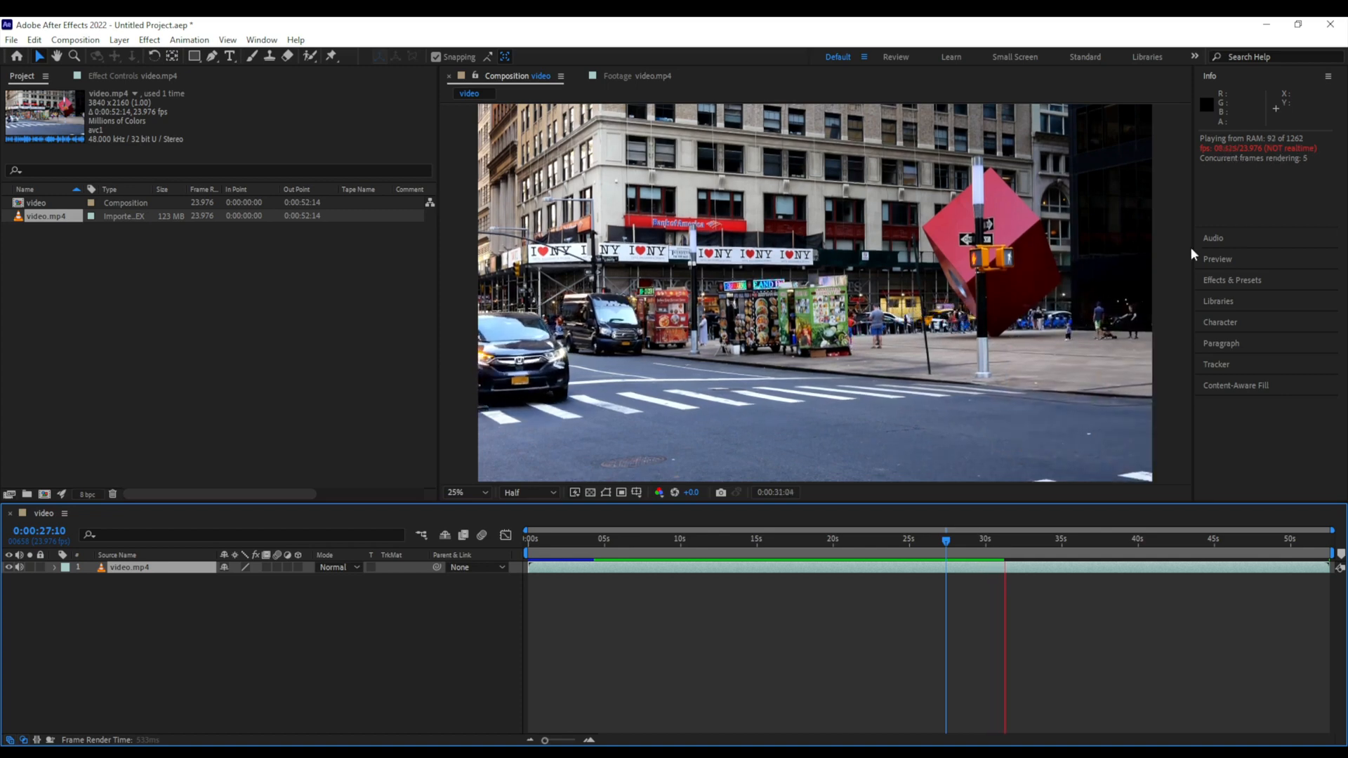
{"action": "left_click", "coordinate": [566, 545]}
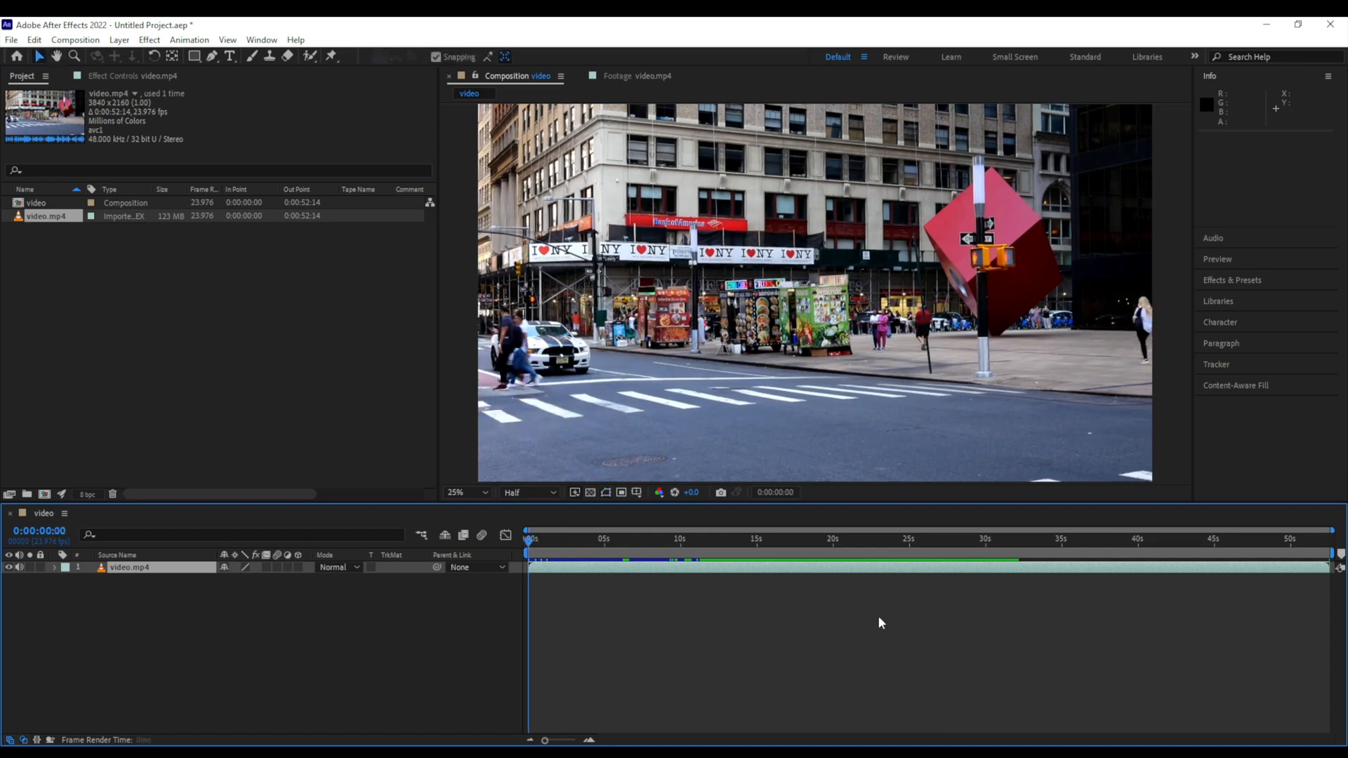
{"action": "key", "text": "space"}
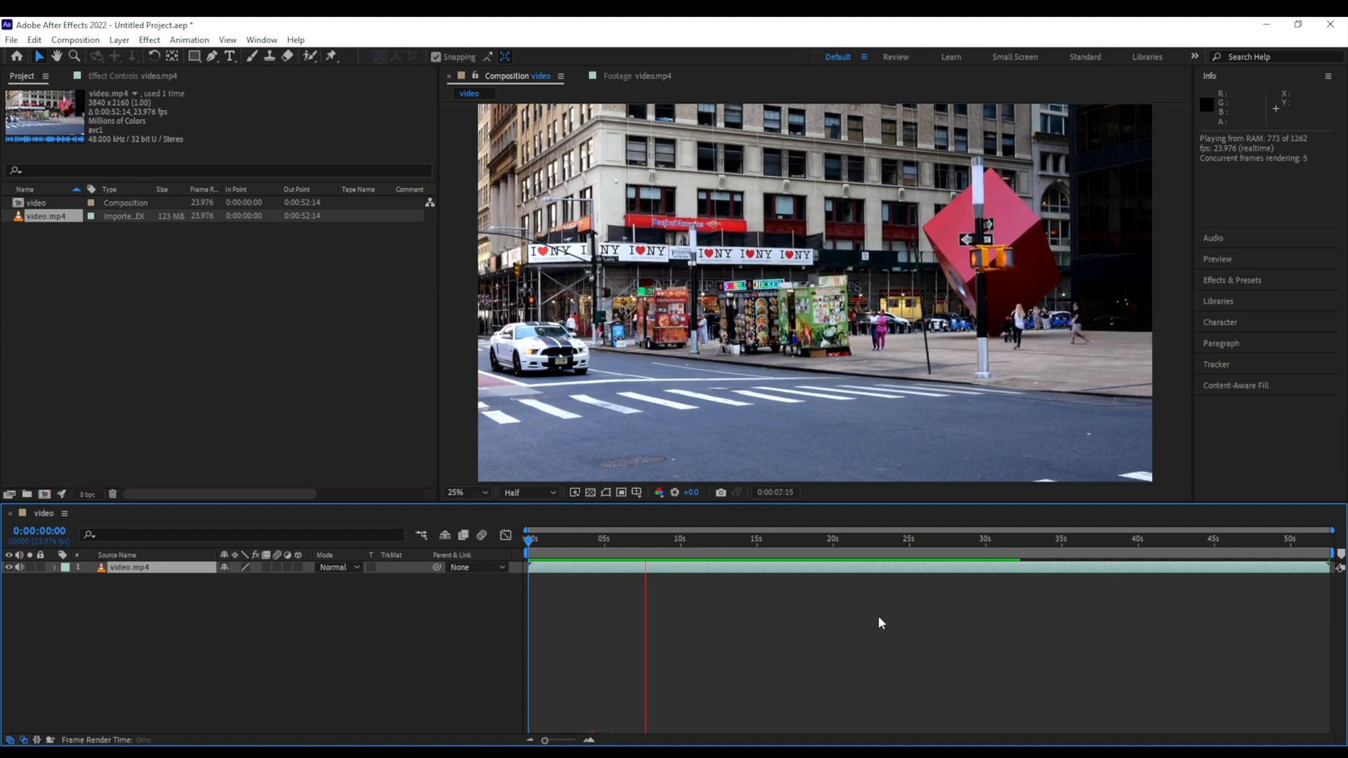
{"action": "key", "text": "space"}
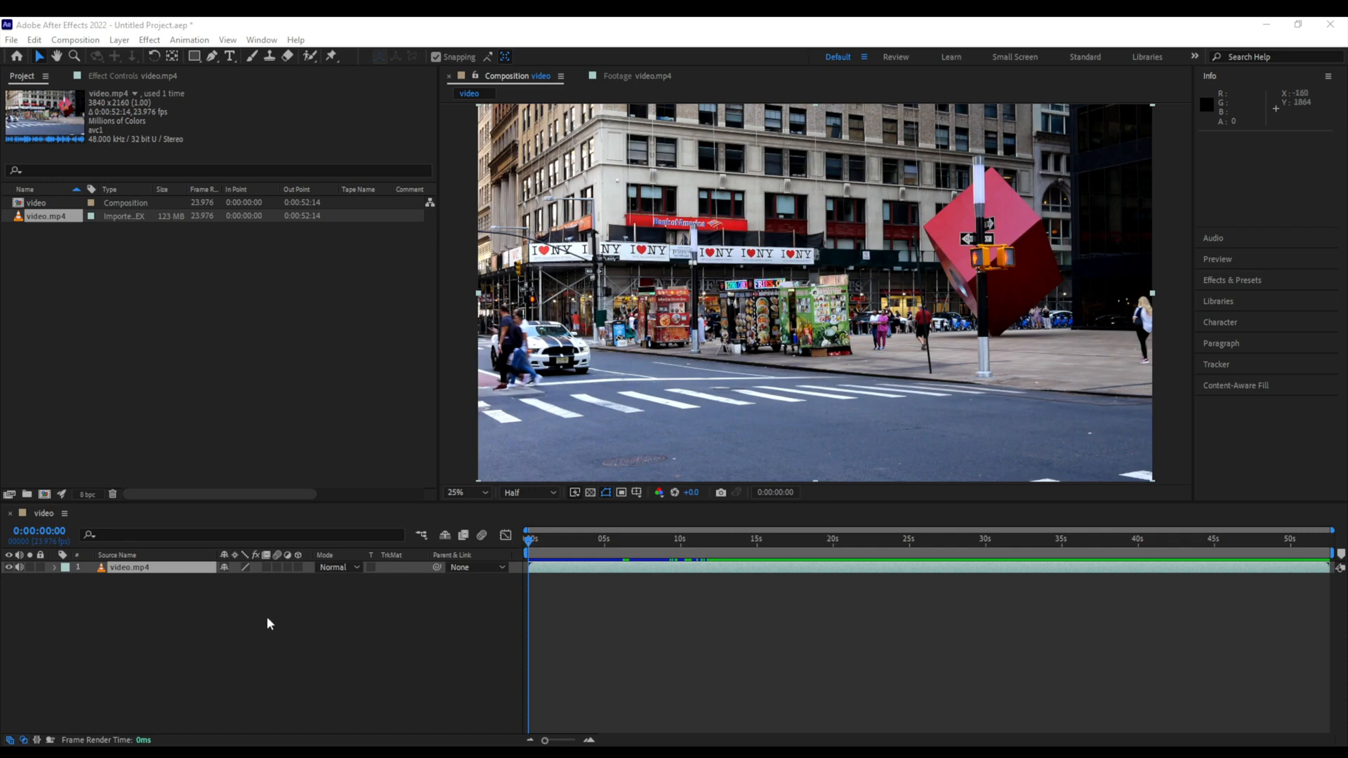
- Import Pexels Videos 4698.mp4 and add it to the center of the video composition as a layer above video.mp4
{"action": "left_click", "coordinate": [212, 602]}
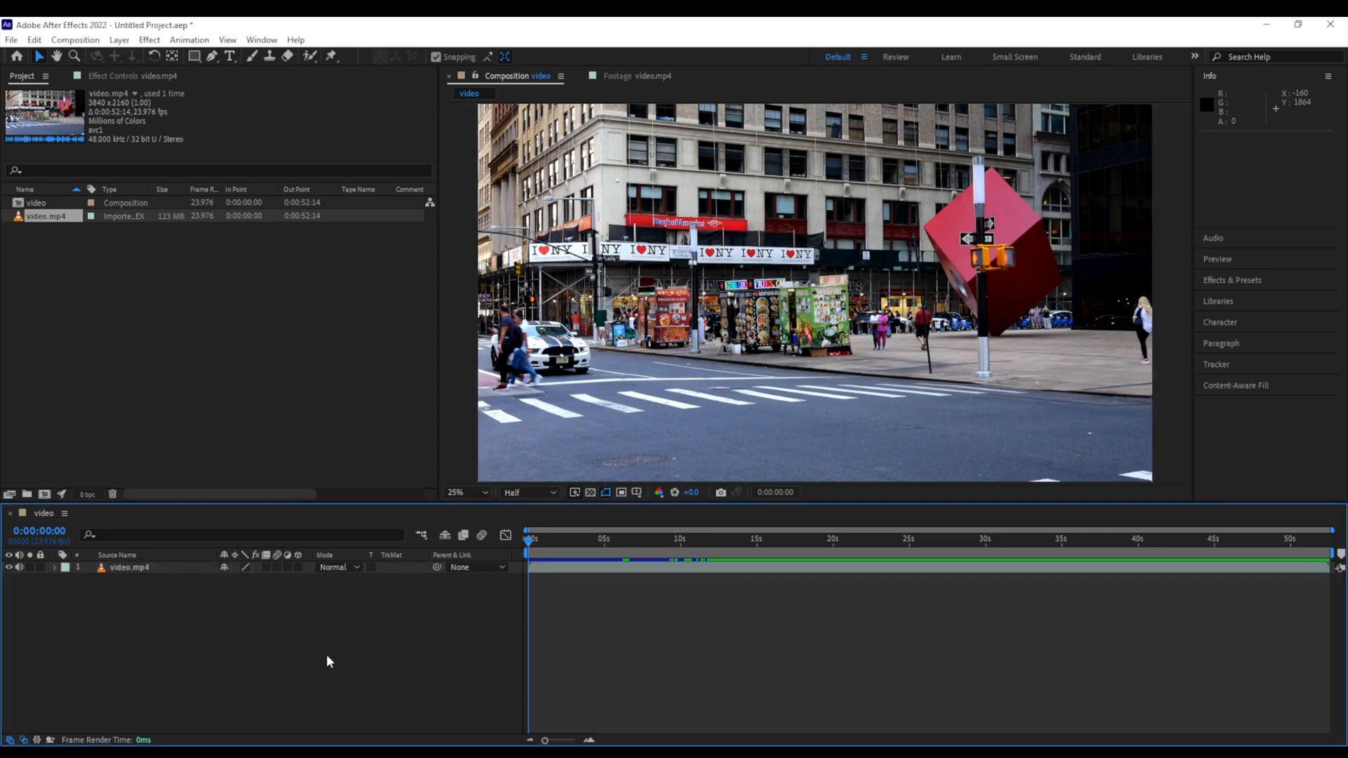
{"action": "left_click", "coordinate": [166, 283]}
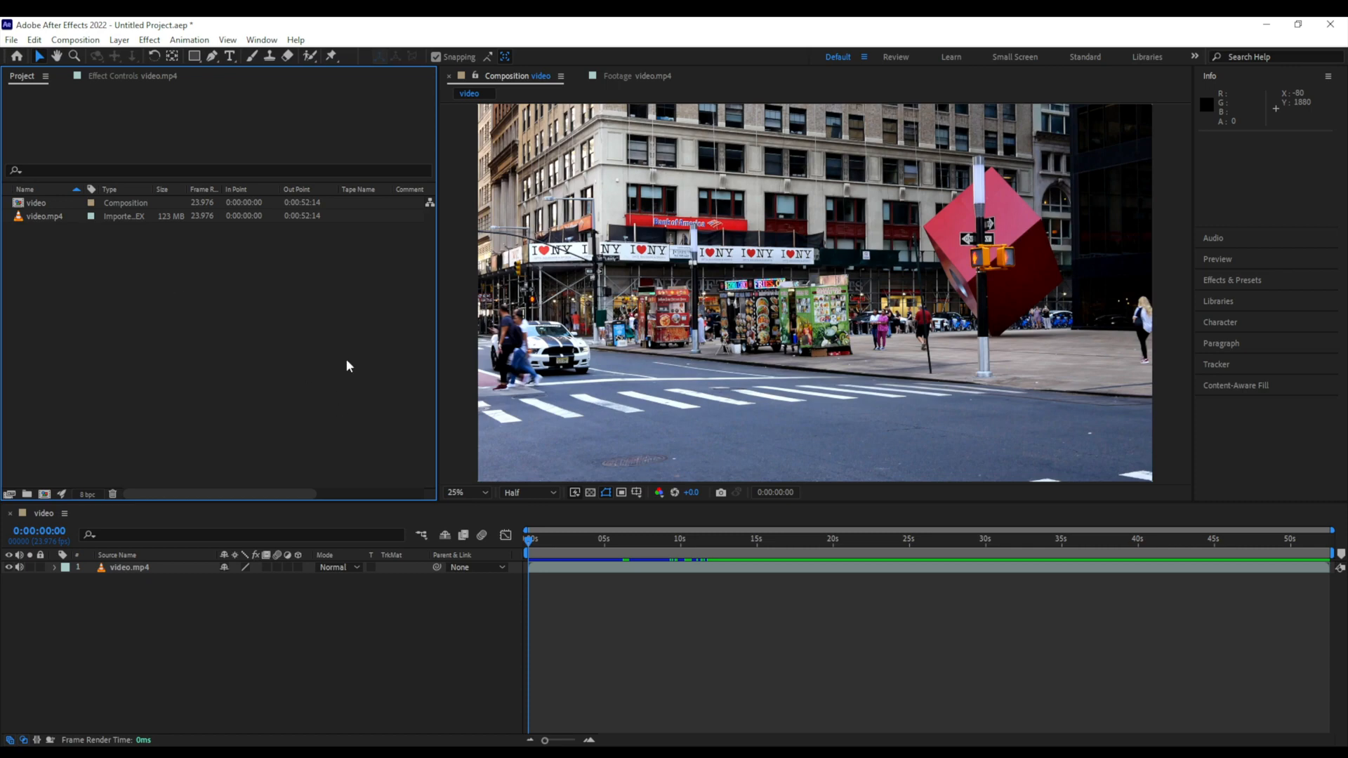
{"action": "double_click", "coordinate": [260, 313]}
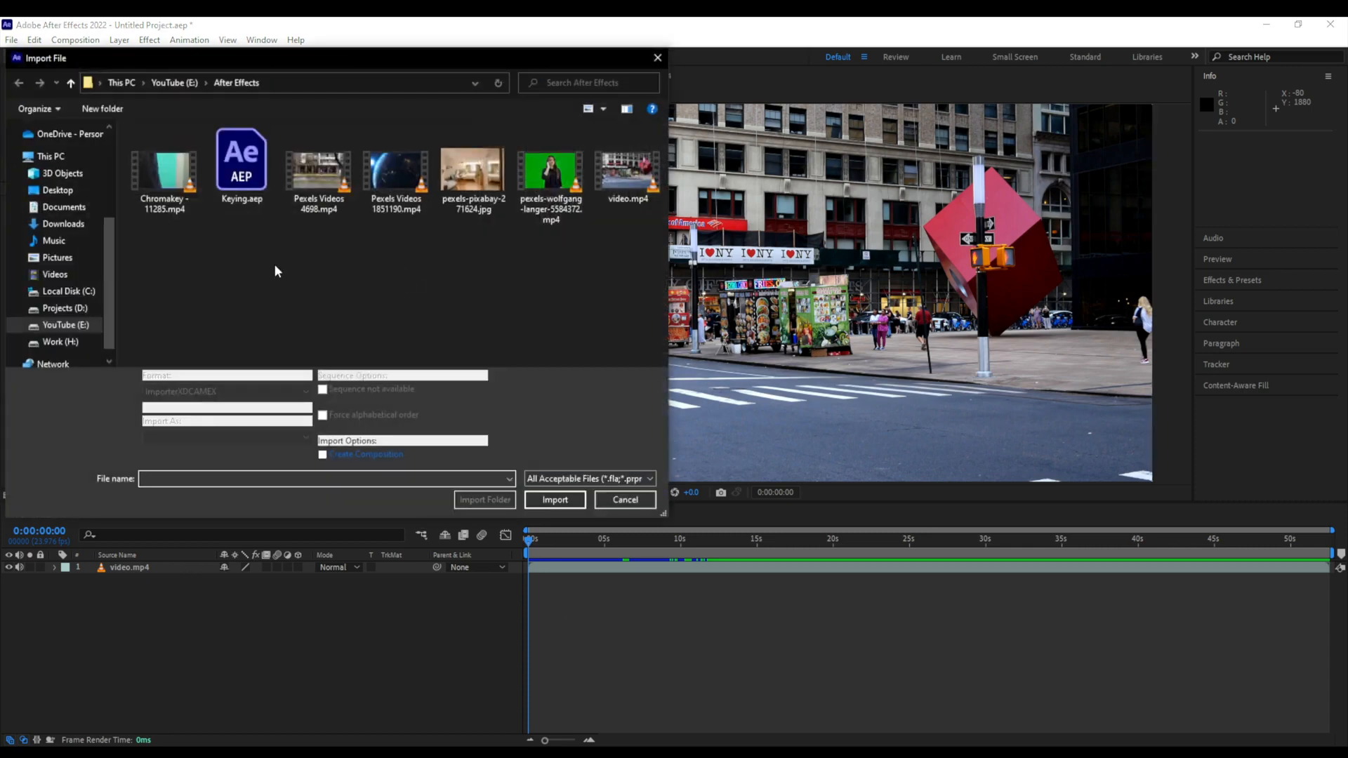
{"action": "double_click", "coordinate": [318, 172]}
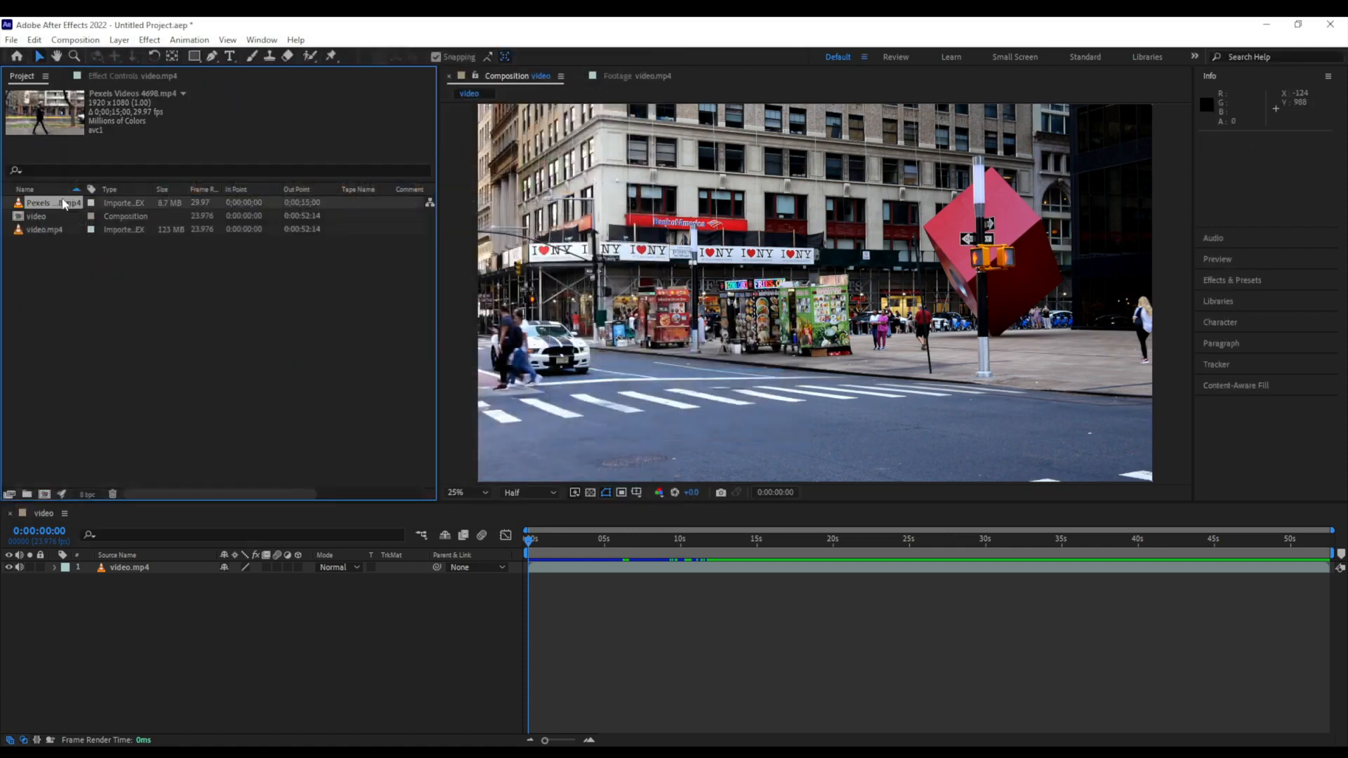
{"action": "left_click_drag", "start_coordinate": [59, 205], "coordinate": [840, 306]}
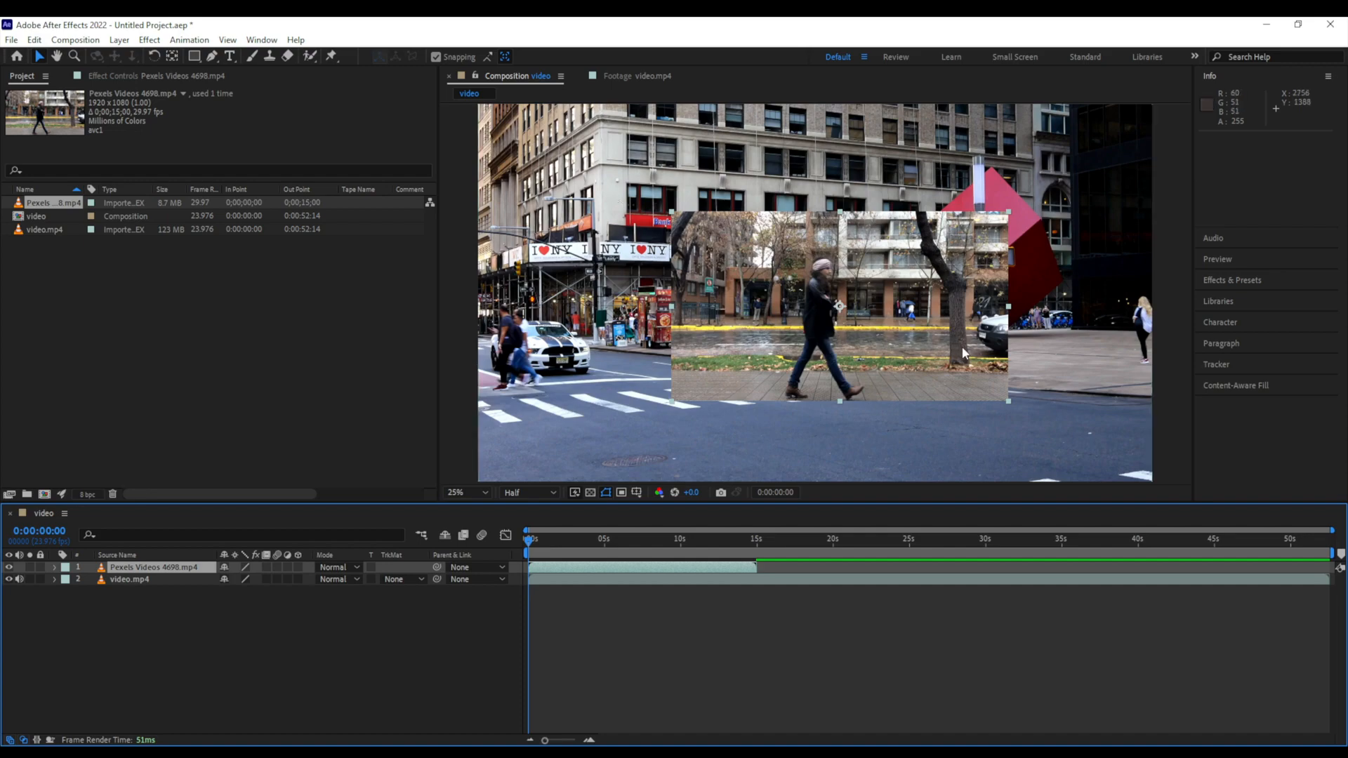
- Shift the Pexels clip about 140 px left and 76 px up, and try its layer below video.mp4 before restoring it on top
{"action": "left_click_drag", "start_coordinate": [962, 347], "coordinate": [937, 326]}
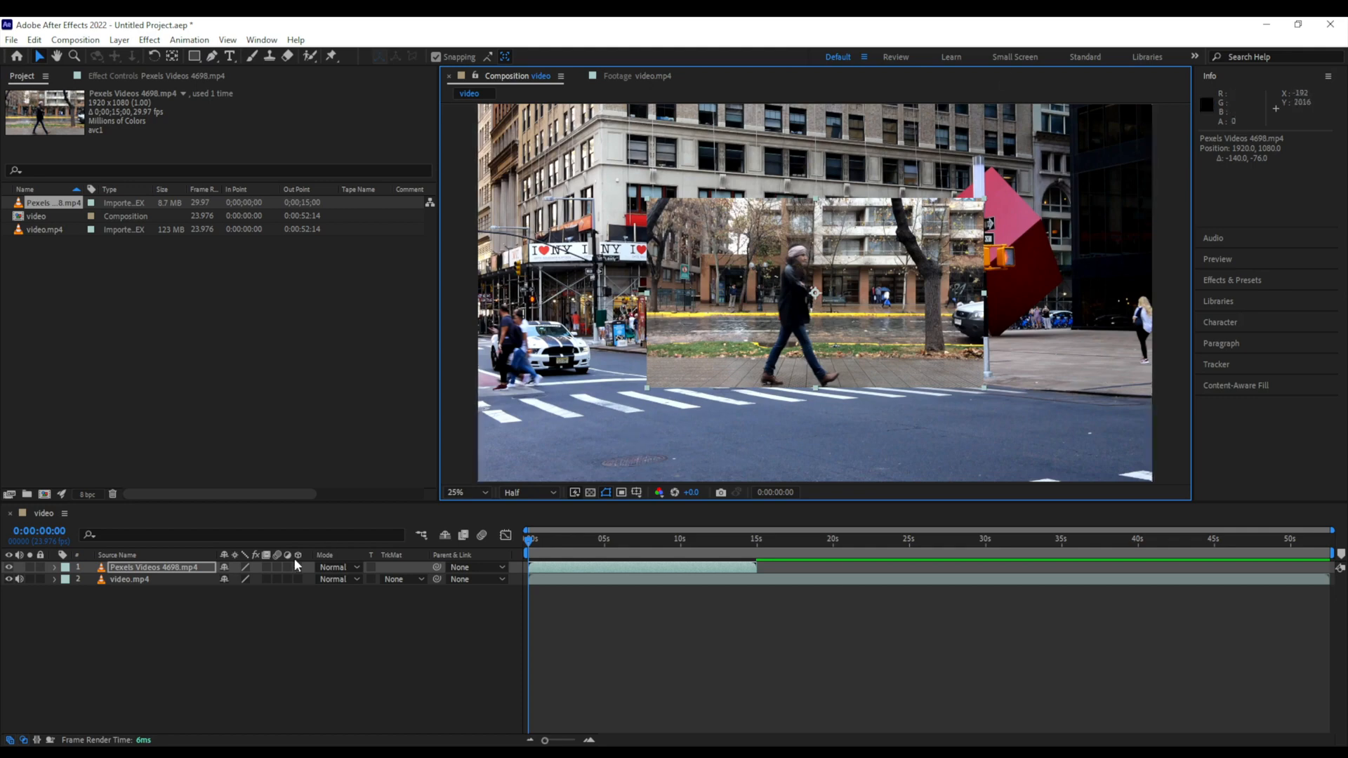
{"action": "left_click", "coordinate": [156, 569]}
{"action": "left_click", "coordinate": [163, 582]}
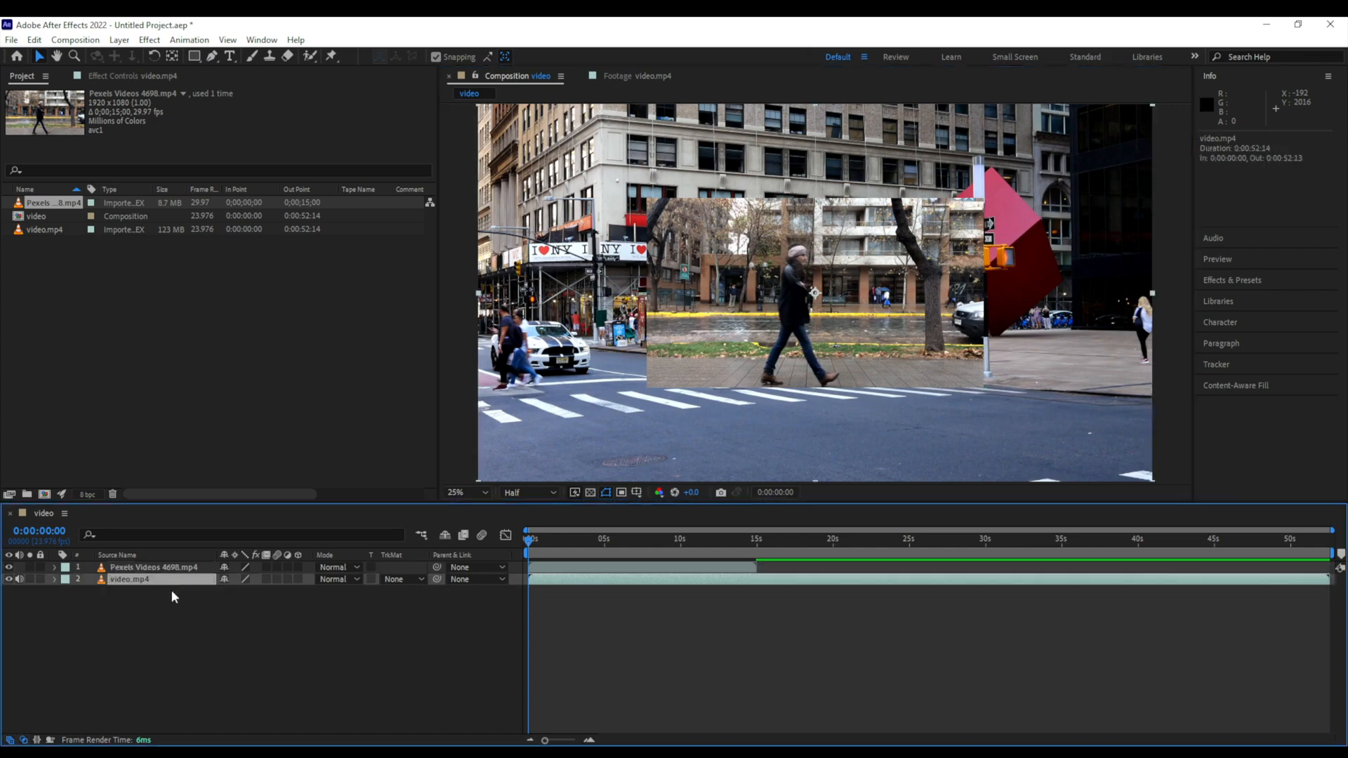
{"action": "left_click", "coordinate": [171, 567]}
{"action": "left_click", "coordinate": [167, 580]}
{"action": "left_click", "coordinate": [167, 568]}
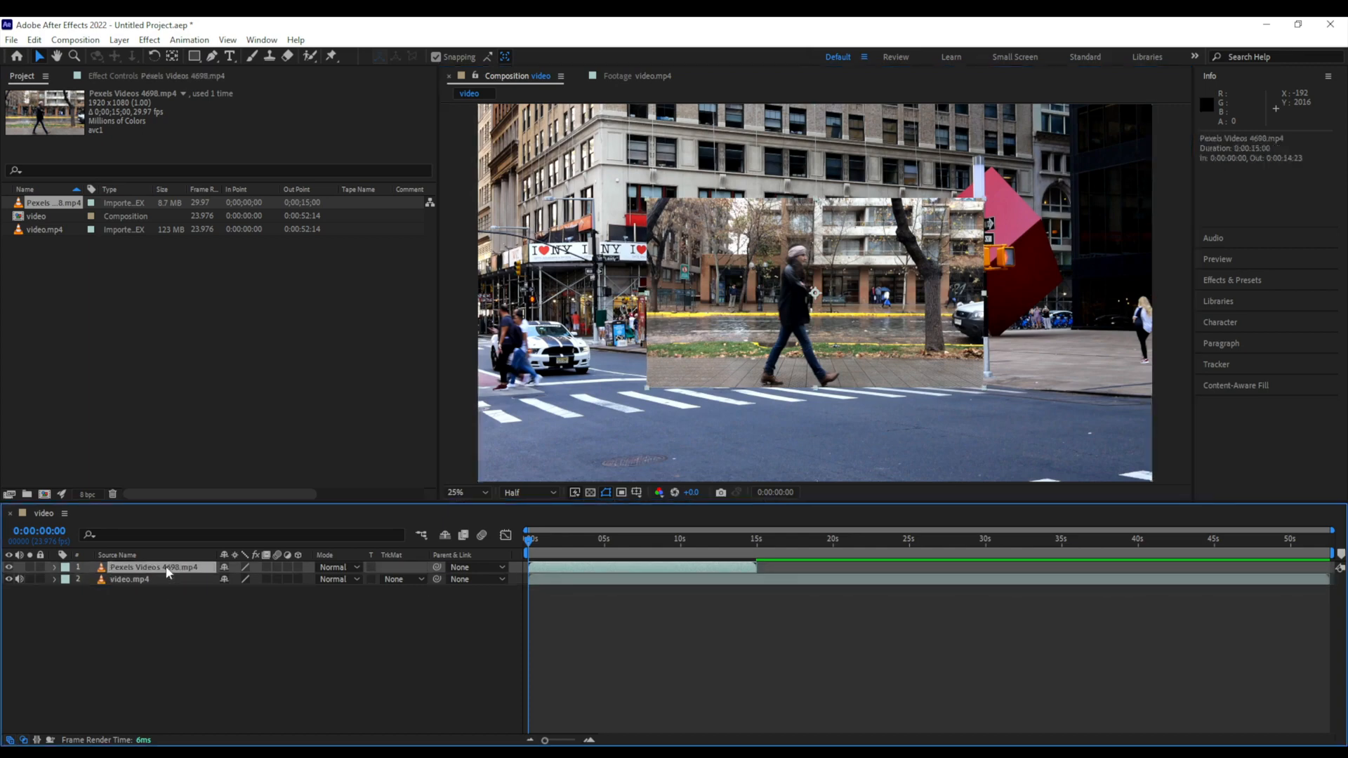
{"action": "left_click_drag", "start_coordinate": [168, 572], "coordinate": [171, 585]}
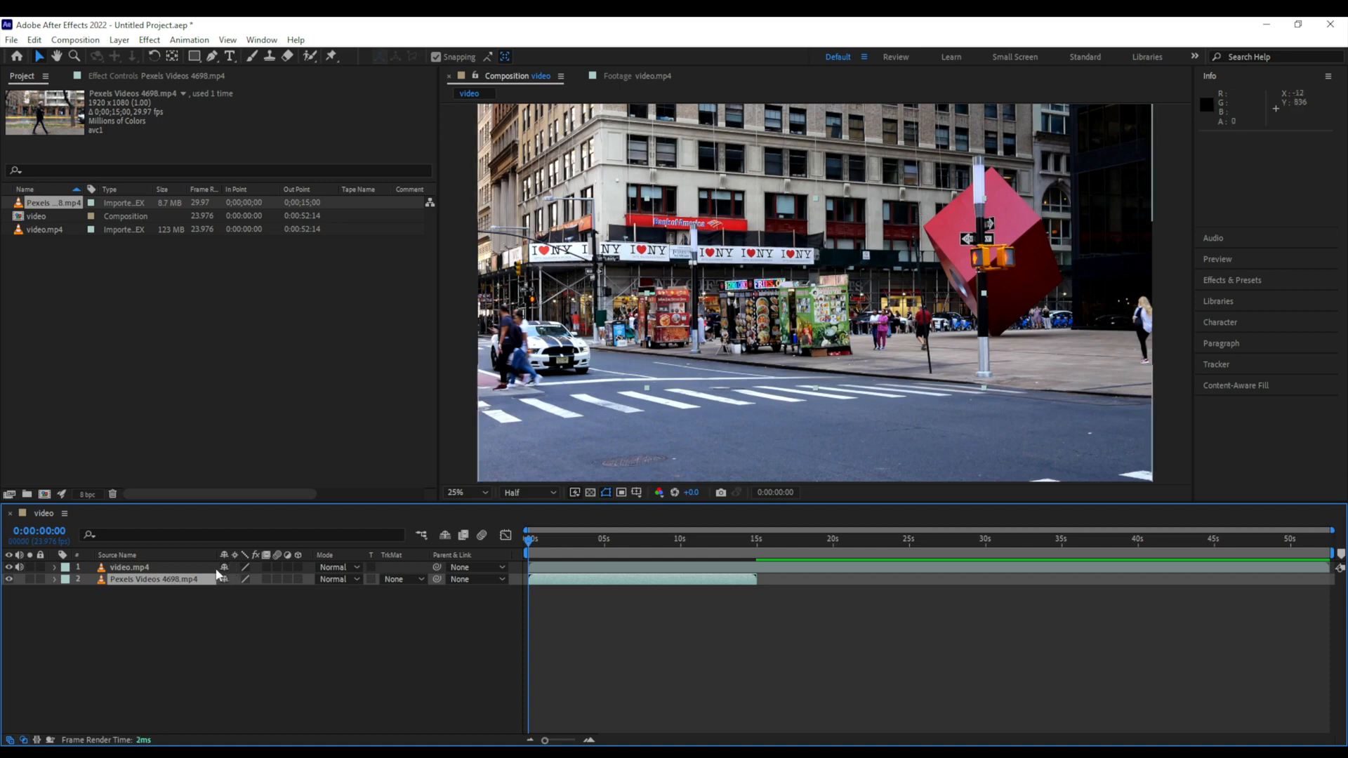
{"action": "mouse_move", "coordinate": [168, 578]}
{"action": "left_mouse_down"}
{"action": "mouse_move", "coordinate": [180, 582]}
{"action": "mouse_move", "coordinate": [179, 564]}
{"action": "left_mouse_up"}
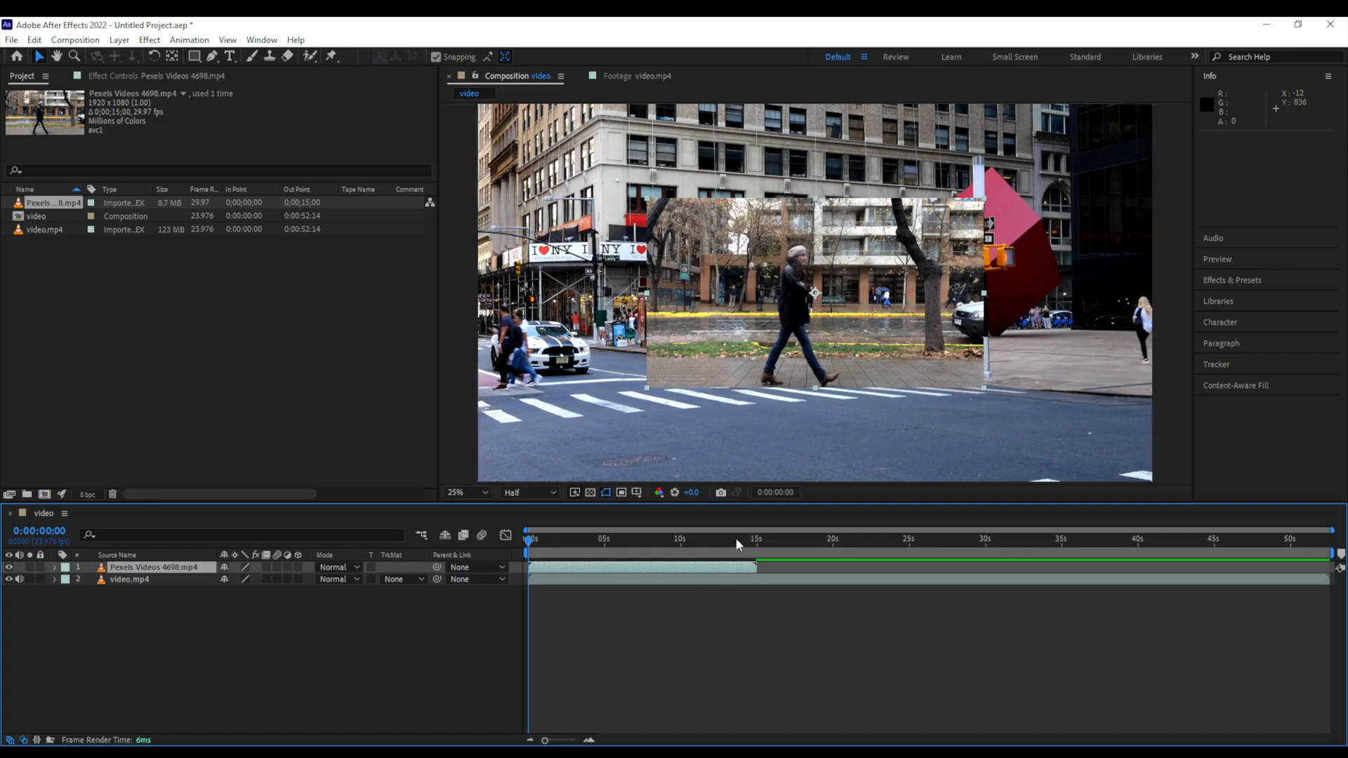
- Scrub to the end of the Pexels clip, try its layer slightly later in time, and return both to the composition's start
{"action": "left_click_drag", "start_coordinate": [747, 541], "coordinate": [702, 570]}
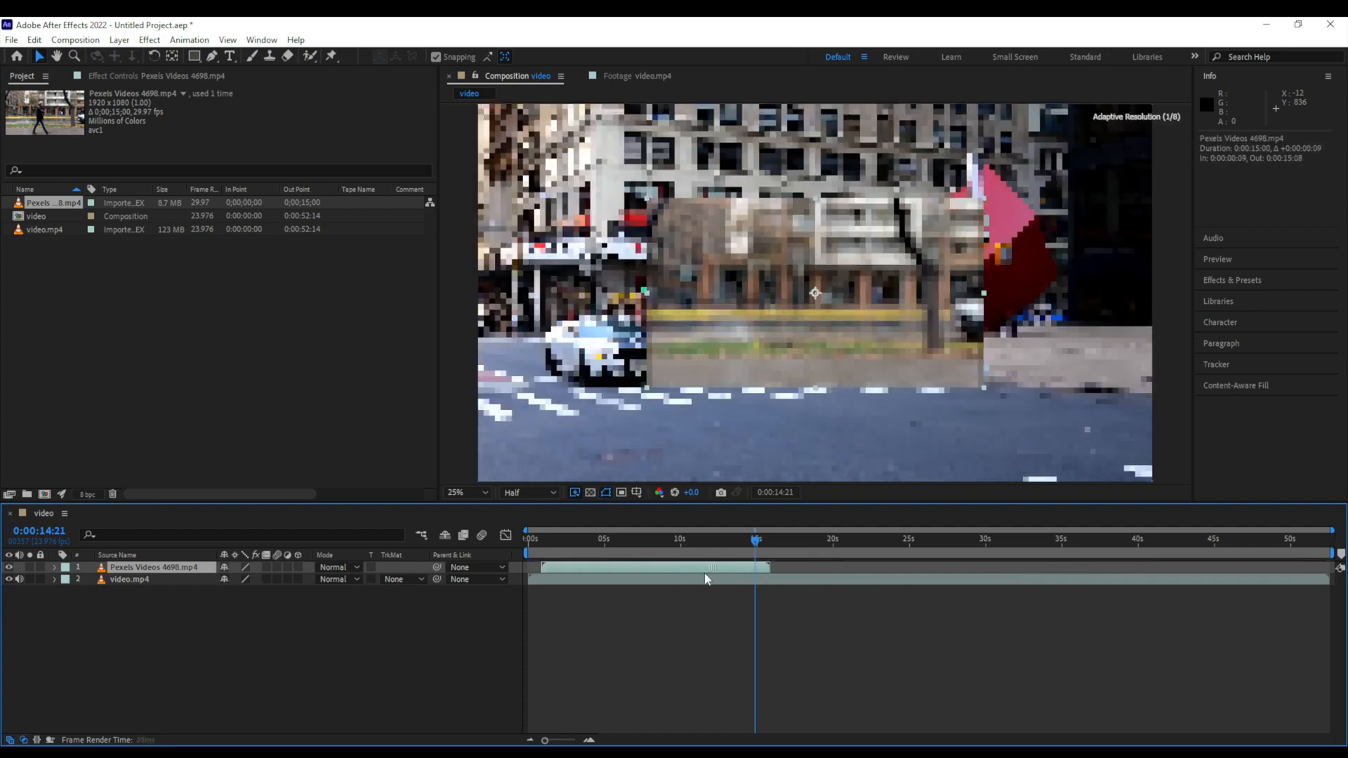
{"action": "left_click", "coordinate": [545, 545]}
{"action": "left_click_drag", "start_coordinate": [544, 546], "coordinate": [524, 551]}
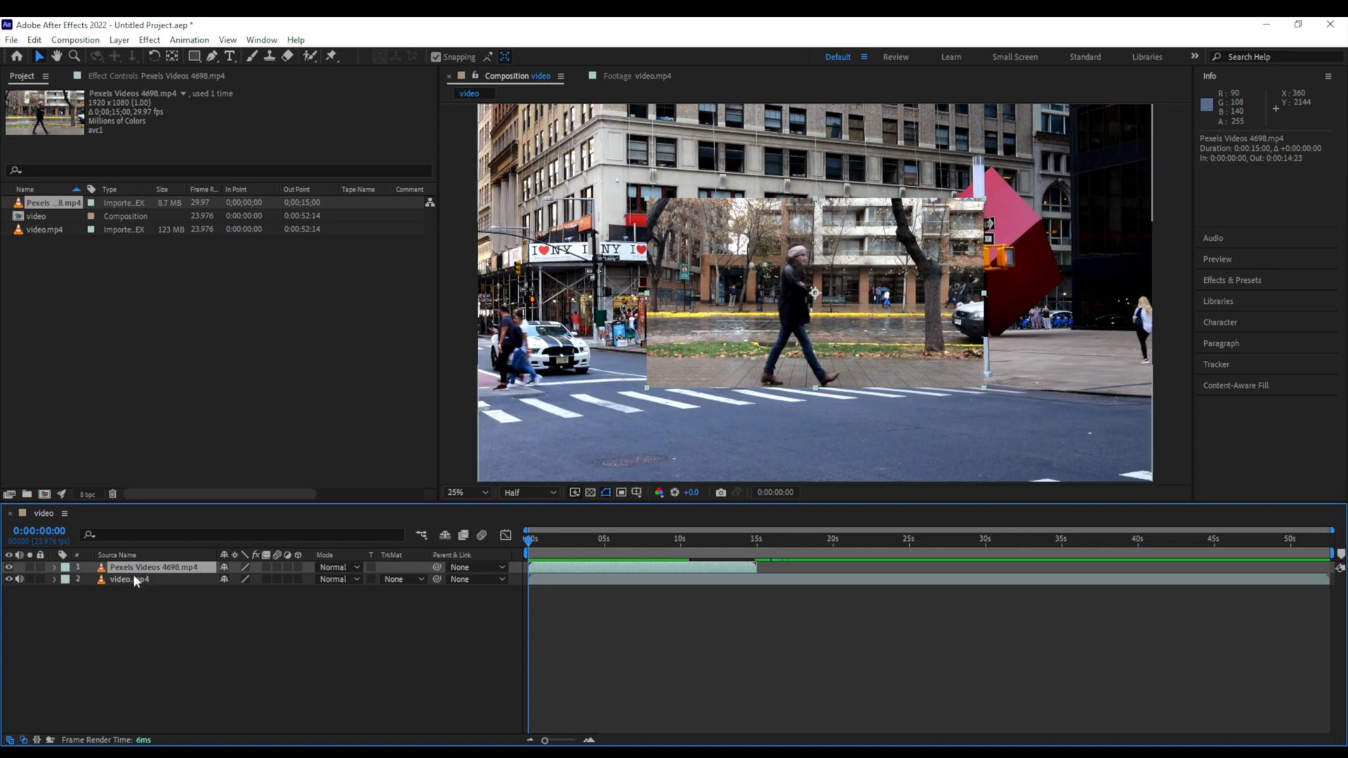
- Move the current time to 0:00:04:12 and delete the Pexels Videos 4698.mp4 layer from the composition
{"action": "mouse_move", "coordinate": [591, 538]}
{"action": "left_mouse_down"}
{"action": "mouse_move", "coordinate": [831, 539]}
{"action": "mouse_move", "coordinate": [623, 539]}
{"action": "mouse_move", "coordinate": [639, 540]}
{"action": "mouse_move", "coordinate": [608, 541]}
{"action": "mouse_move", "coordinate": [616, 561]}
{"action": "mouse_move", "coordinate": [600, 562]}
{"action": "left_mouse_up"}
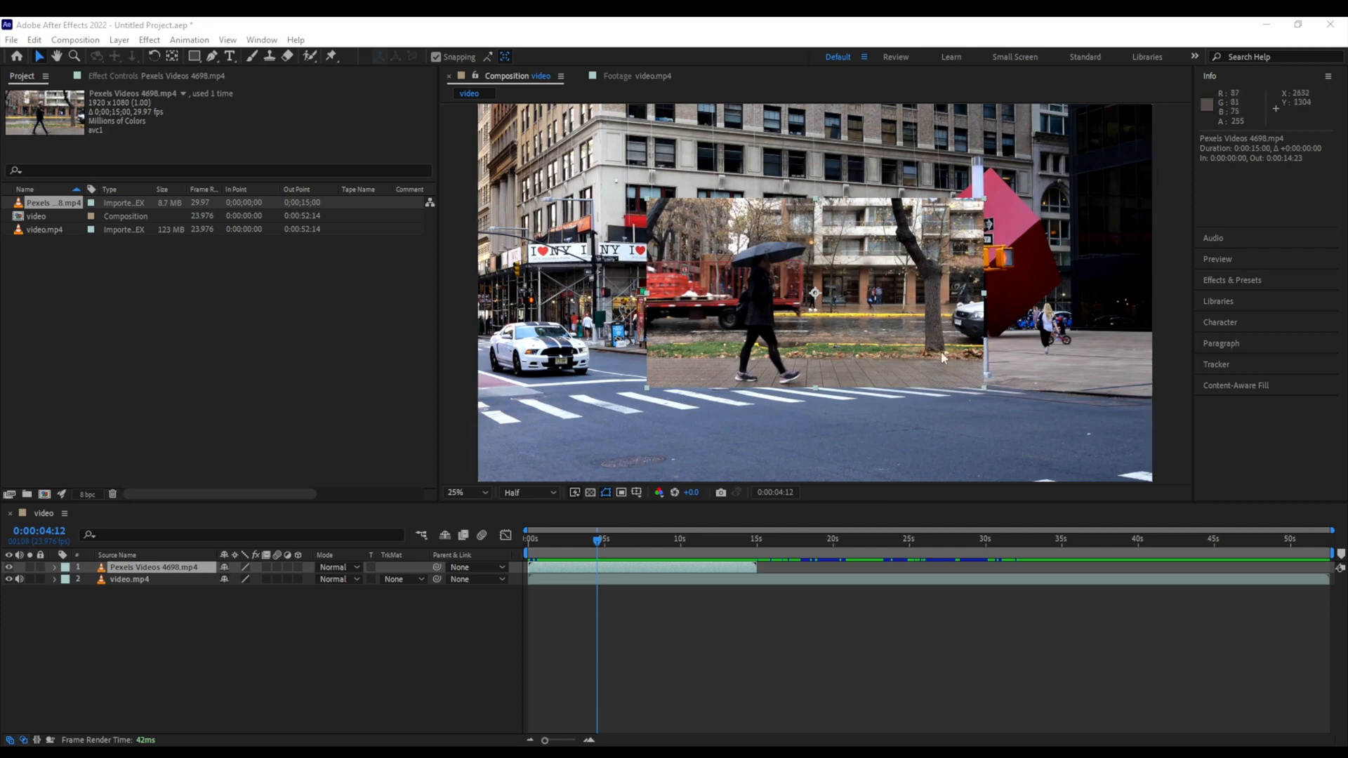
{"action": "left_click", "coordinate": [924, 411]}
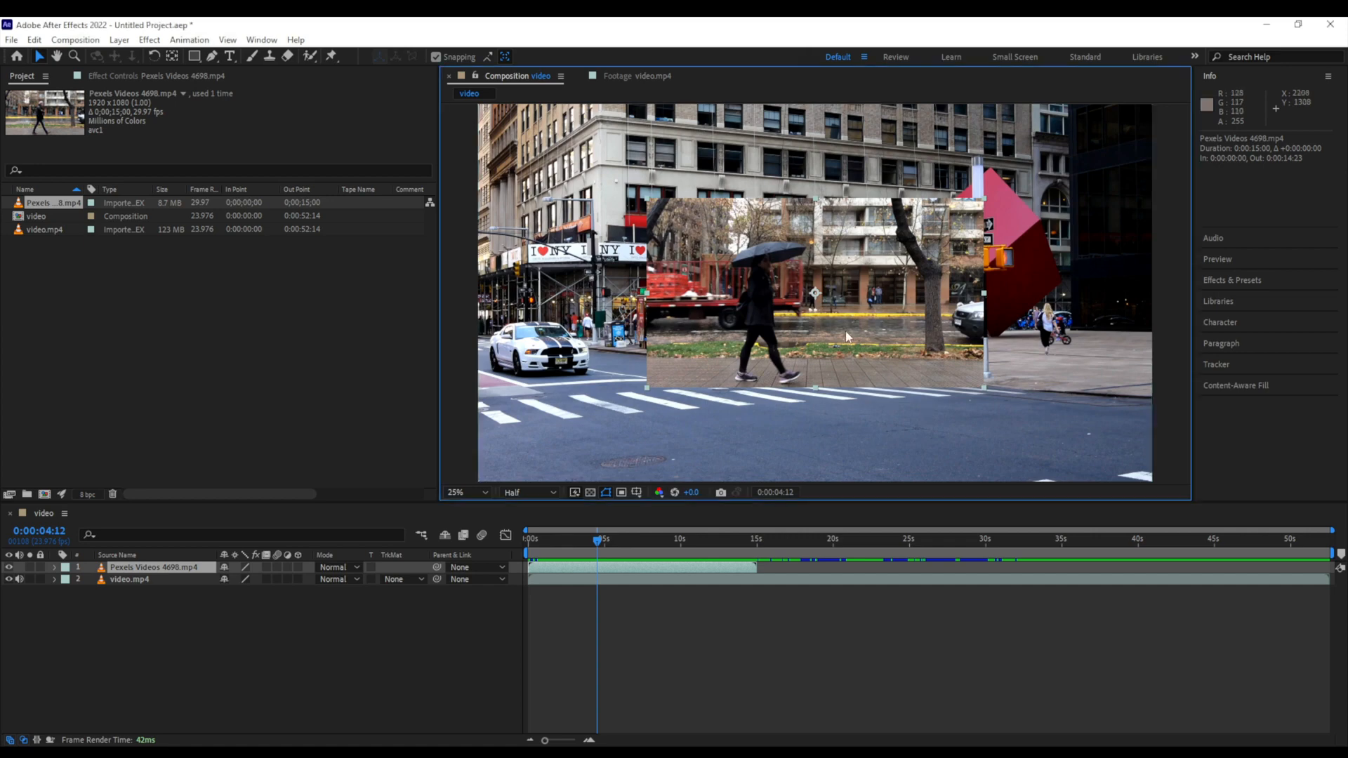
{"action": "left_click", "coordinate": [191, 567]}
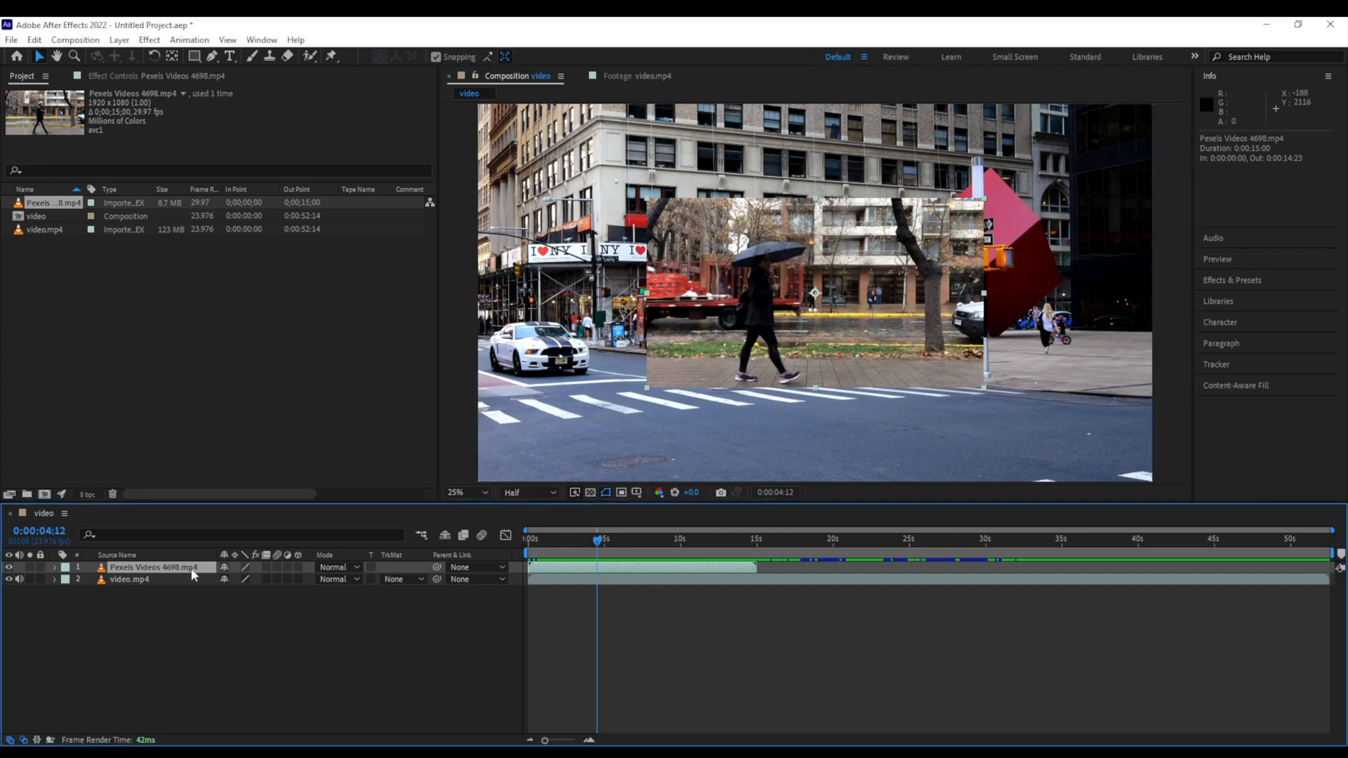
{"action": "key", "text": "Delete"}
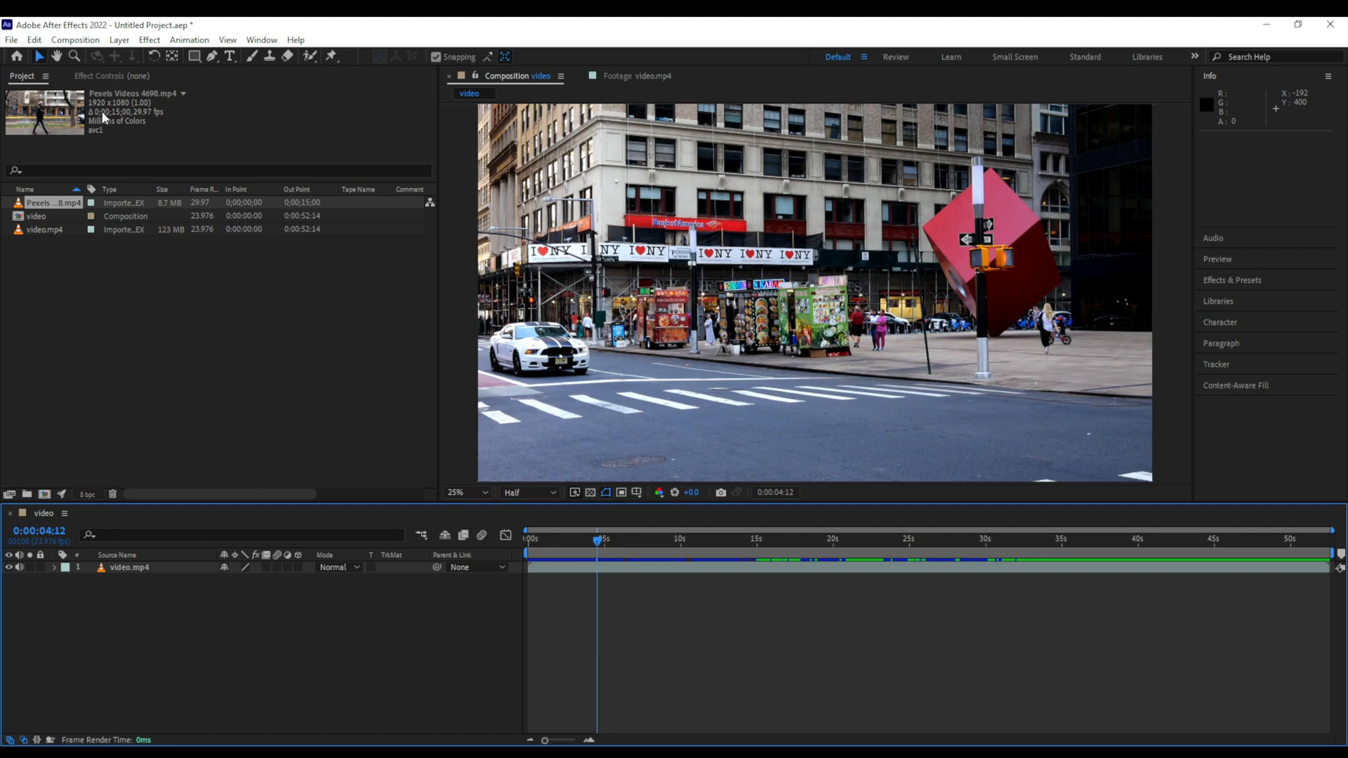
- Show Effect Controls and examine the list of Color Correction effects in Effects & Presets
{"action": "left_click", "coordinate": [99, 77]}
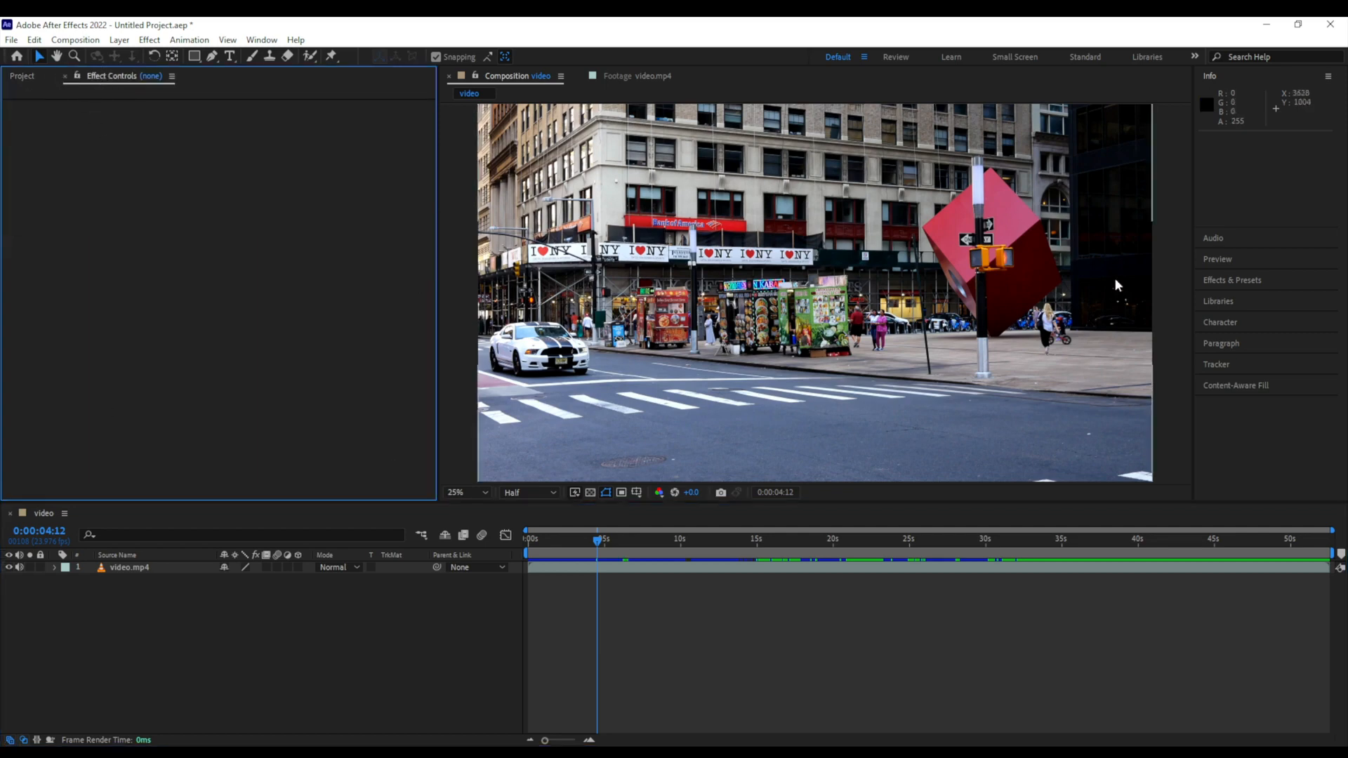
{"action": "left_click", "coordinate": [1232, 278]}
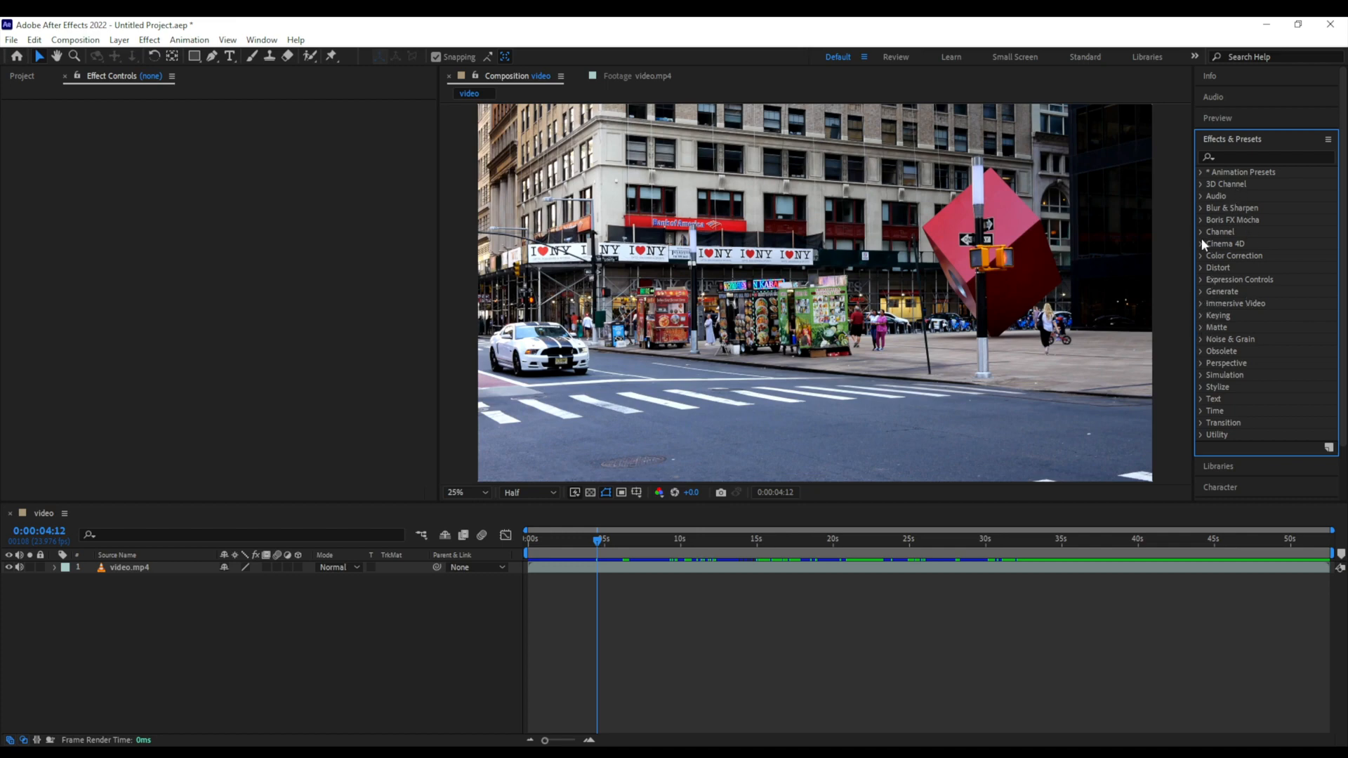
{"action": "left_click", "coordinate": [1202, 255]}
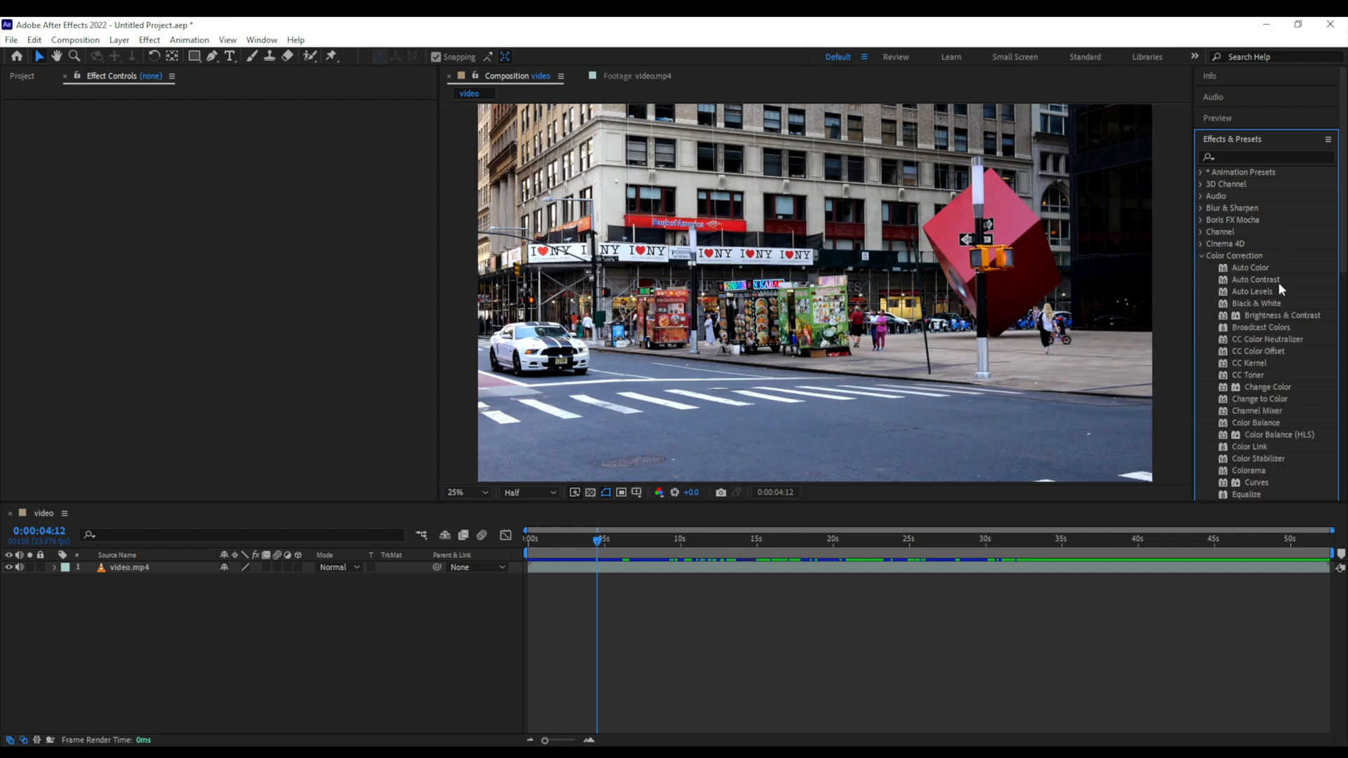
{"action": "scroll", "coordinate": [1278, 282], "scroll_direction": "down", "scroll_amount": 3}
{"action": "scroll", "coordinate": [1279, 282], "scroll_direction": "down", "scroll_amount": 4}
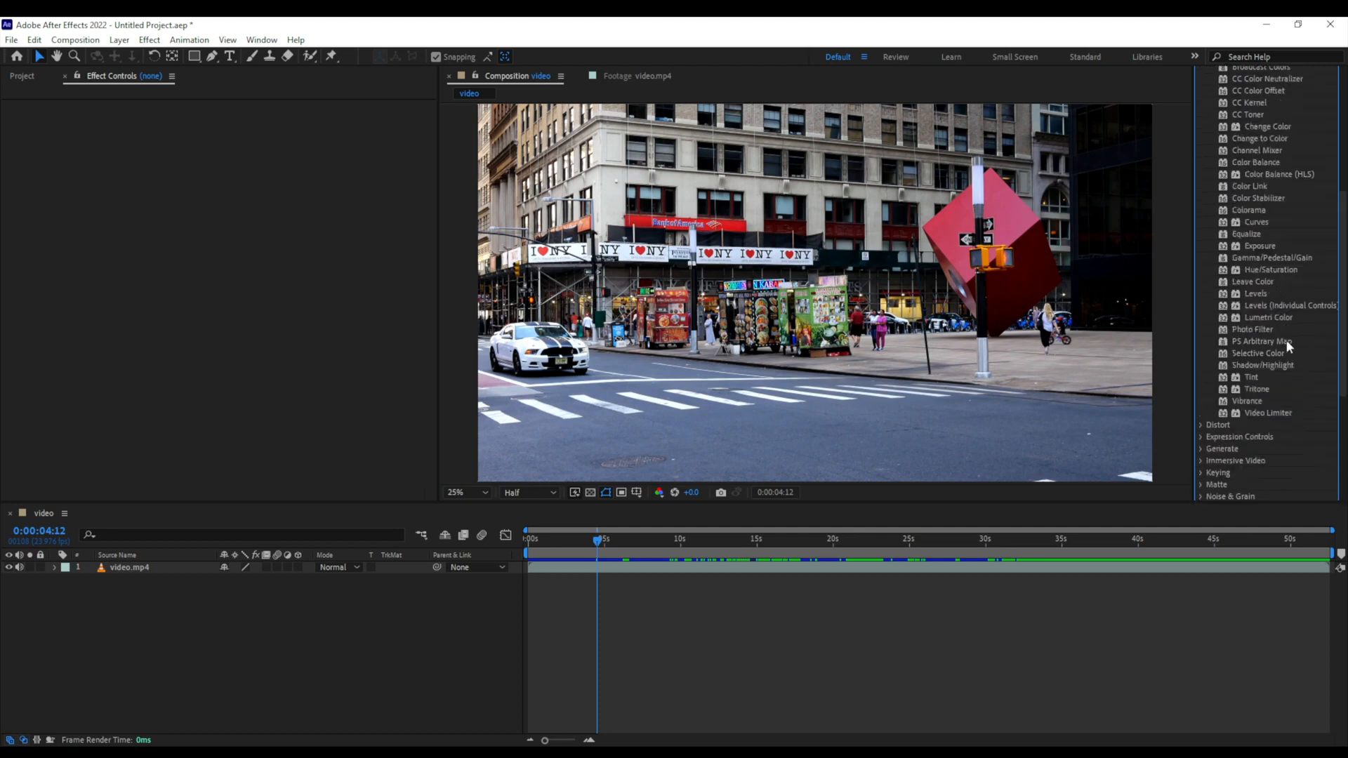
{"action": "scroll", "coordinate": [1267, 325], "scroll_direction": "up", "scroll_amount": 7}
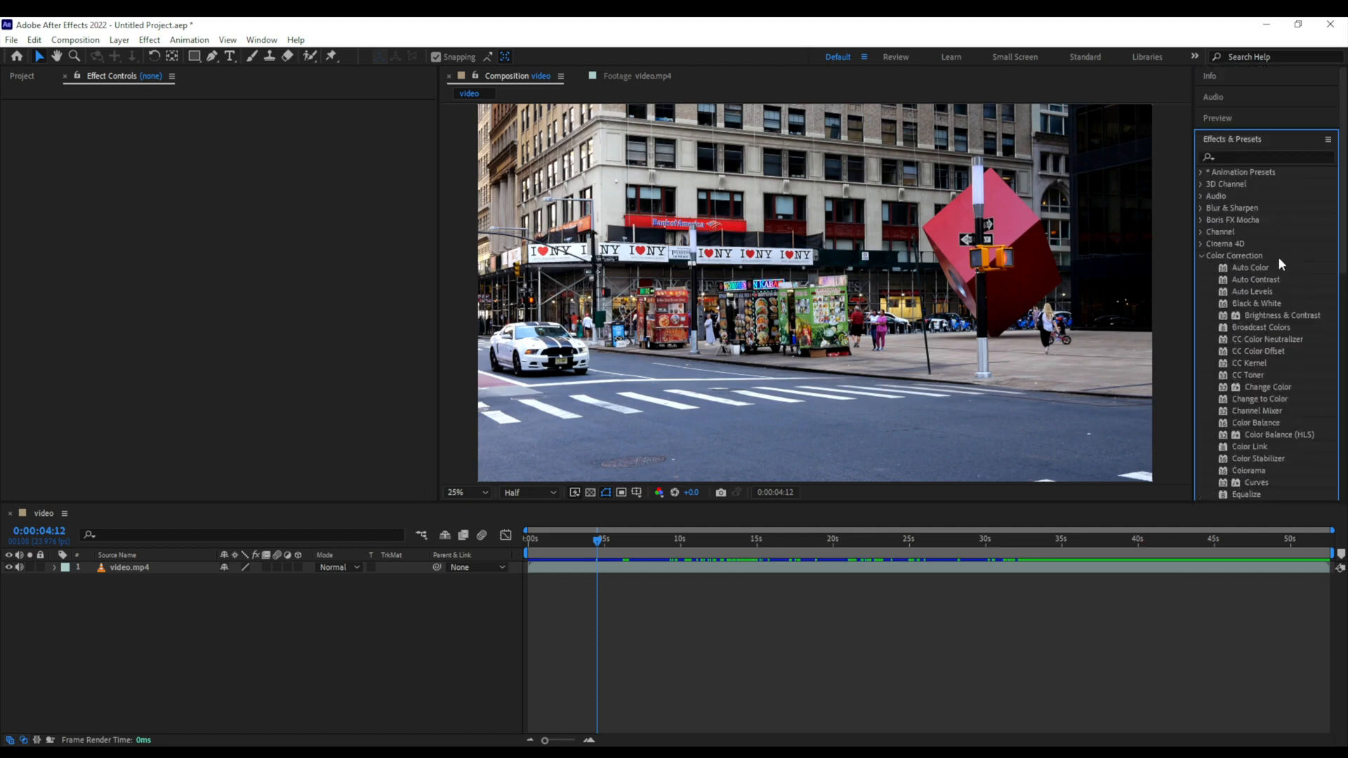
{"action": "scroll", "coordinate": [1280, 263], "scroll_direction": "down", "scroll_amount": 5}
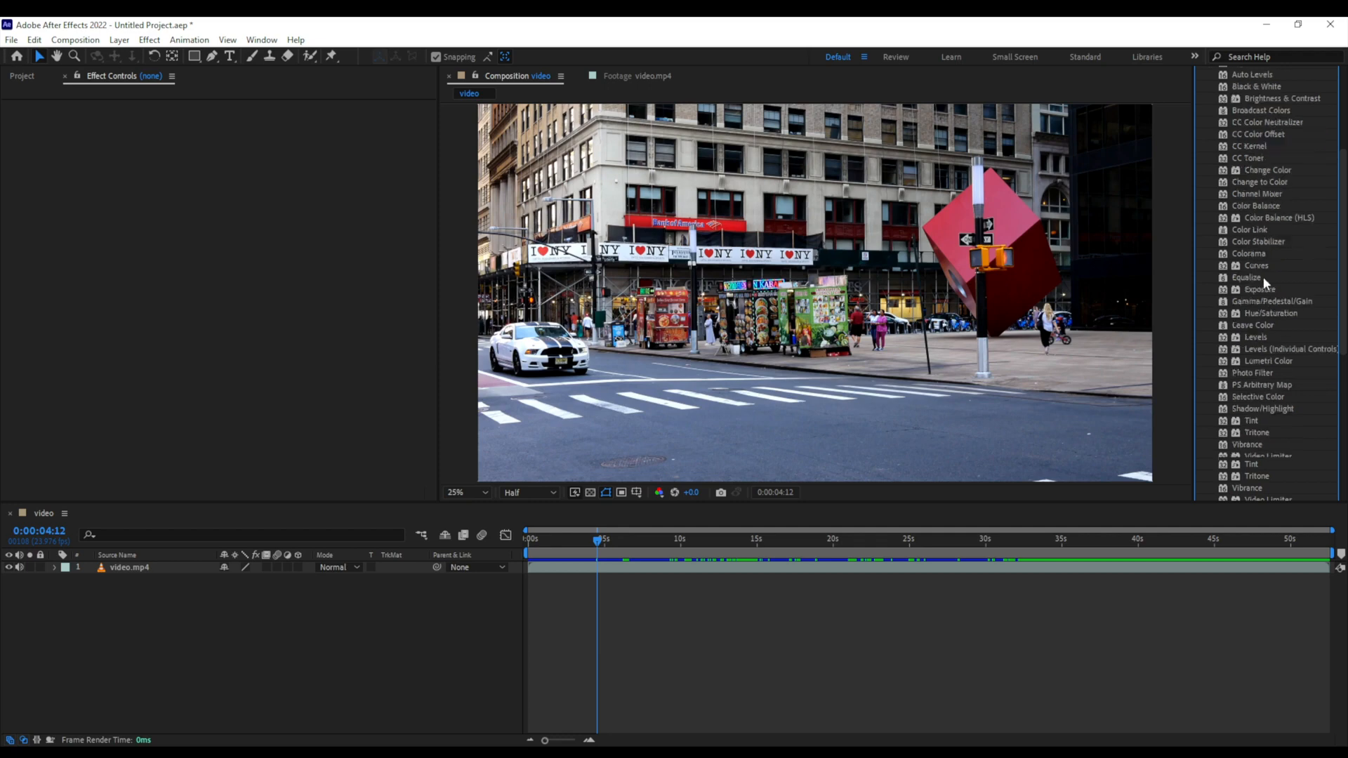
{"action": "scroll", "coordinate": [1268, 261], "scroll_direction": "down", "scroll_amount": 2}
{"action": "scroll", "coordinate": [1280, 353], "scroll_direction": "up", "scroll_amount": 2}
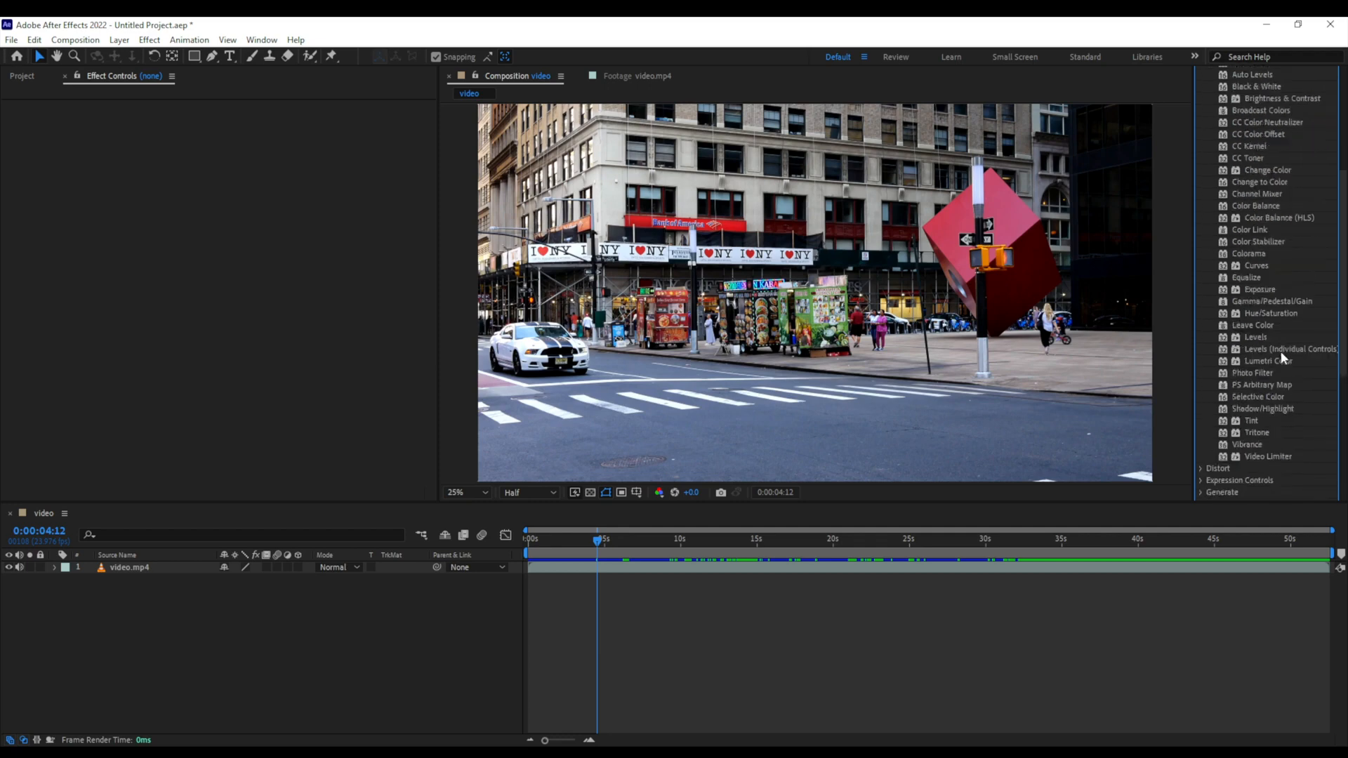
{"action": "scroll", "coordinate": [1281, 354], "scroll_direction": "up", "scroll_amount": 2}
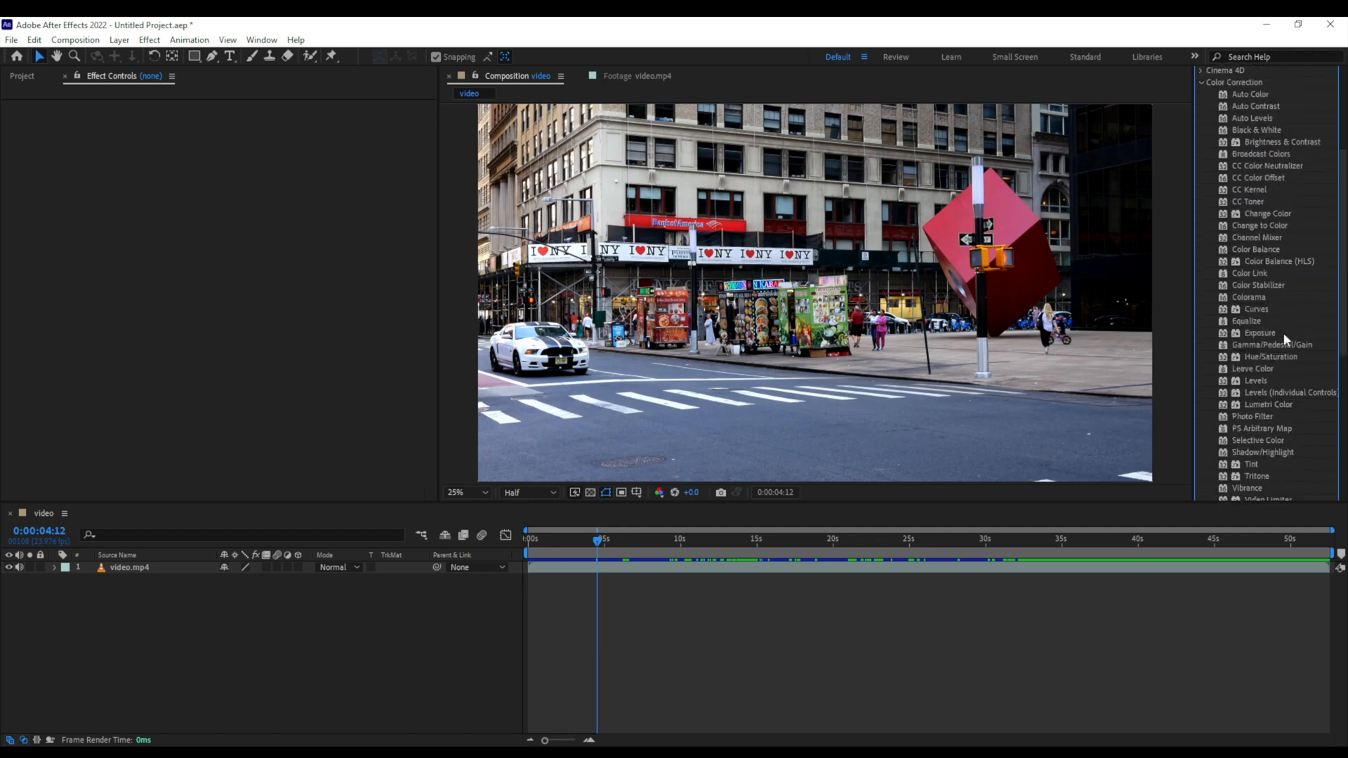
- Search the effects for "curve", apply Curves to the video.mp4 layer, and narrow the Effect Controls panel
{"action": "type", "text": "curve"}
{"action": "left_click_drag", "start_coordinate": [1256, 231], "coordinate": [169, 573]}
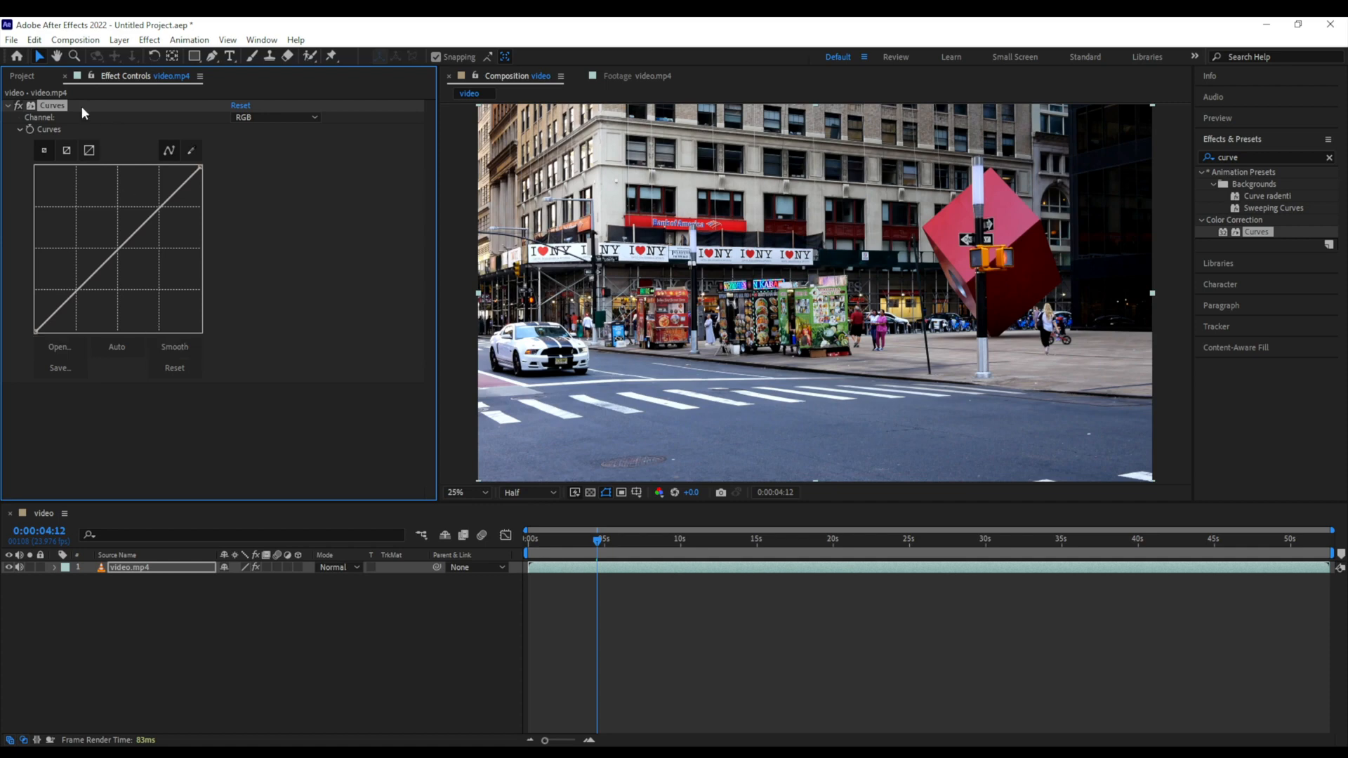
{"action": "left_click_drag", "start_coordinate": [438, 211], "coordinate": [343, 205]}
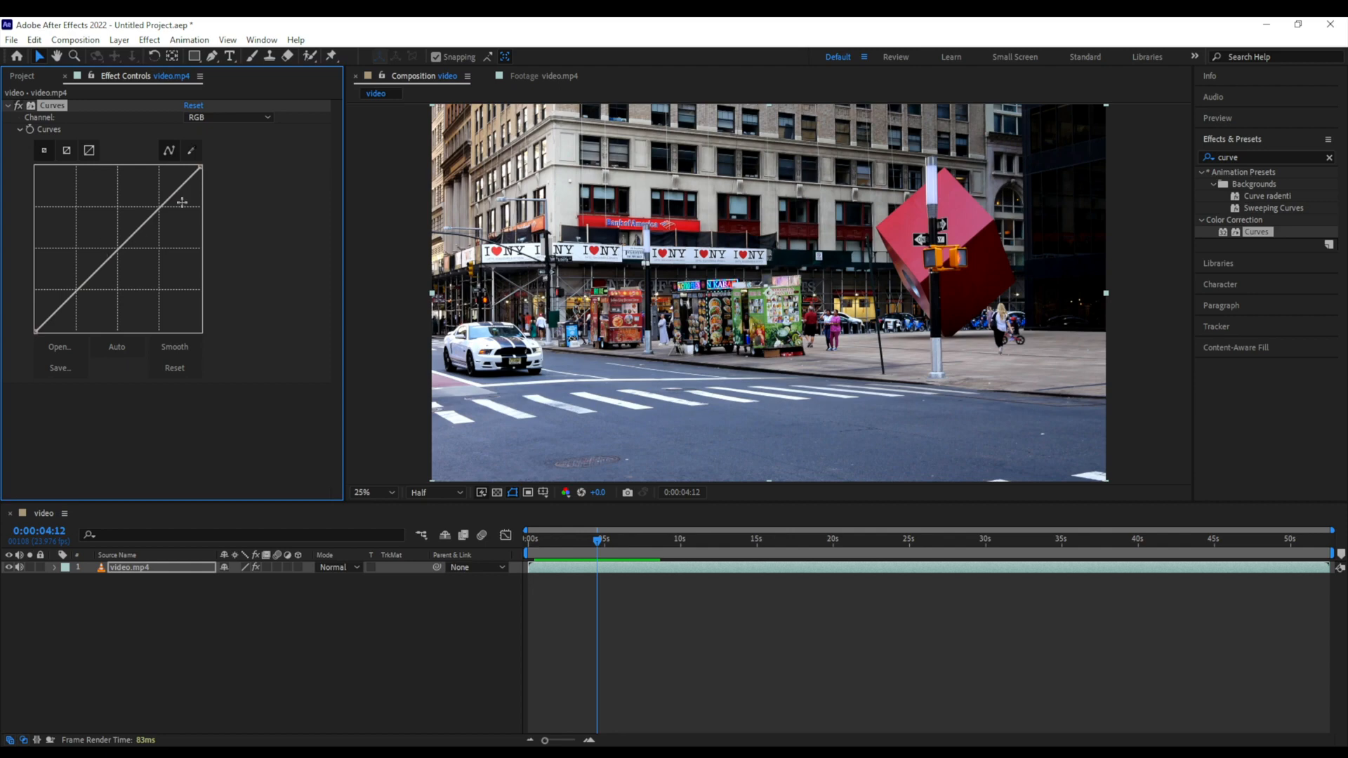
- View the Red, Green and Blue channels of the Curves effect one after another, and return the channel to RGB
{"action": "left_click", "coordinate": [246, 119]}
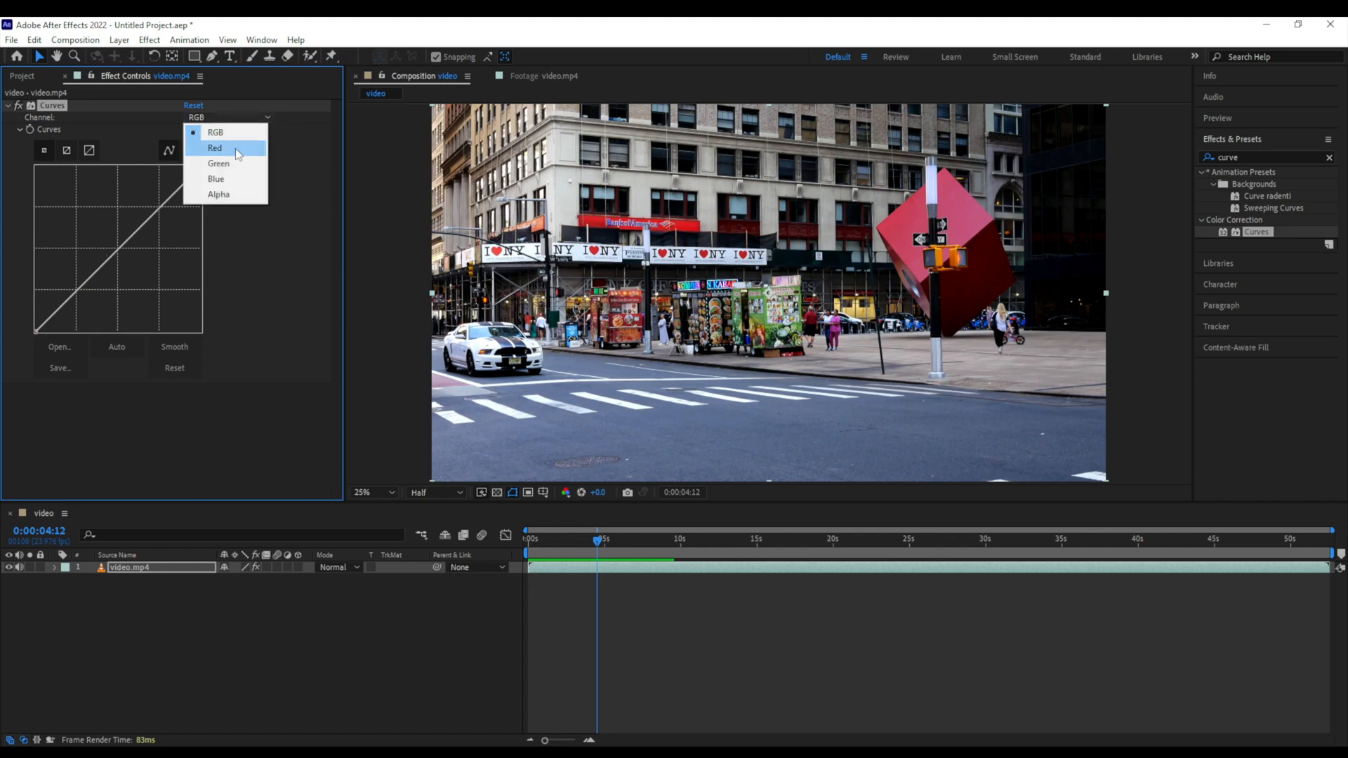
{"action": "left_click", "coordinate": [239, 143]}
{"action": "left_click", "coordinate": [238, 118]}
{"action": "left_click", "coordinate": [235, 163]}
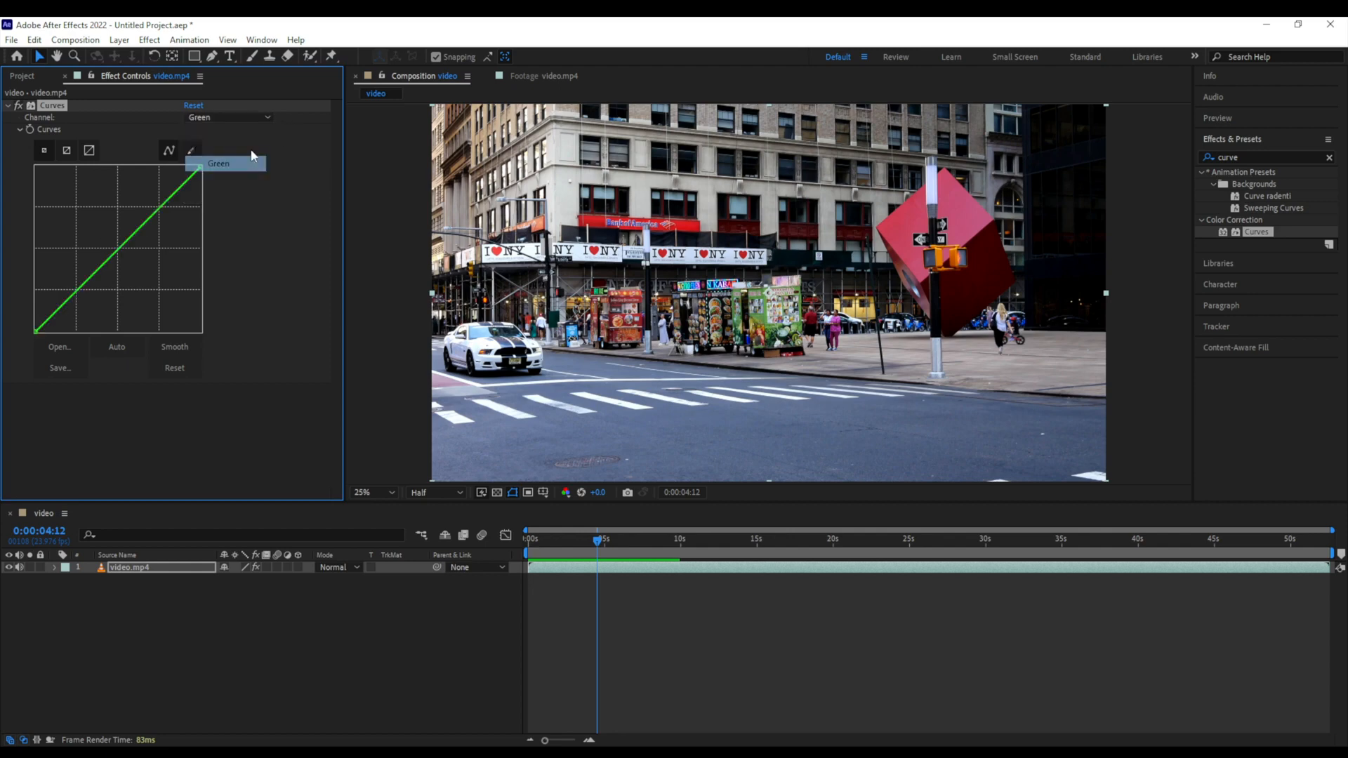
{"action": "left_click", "coordinate": [241, 118]}
{"action": "left_click", "coordinate": [235, 181]}
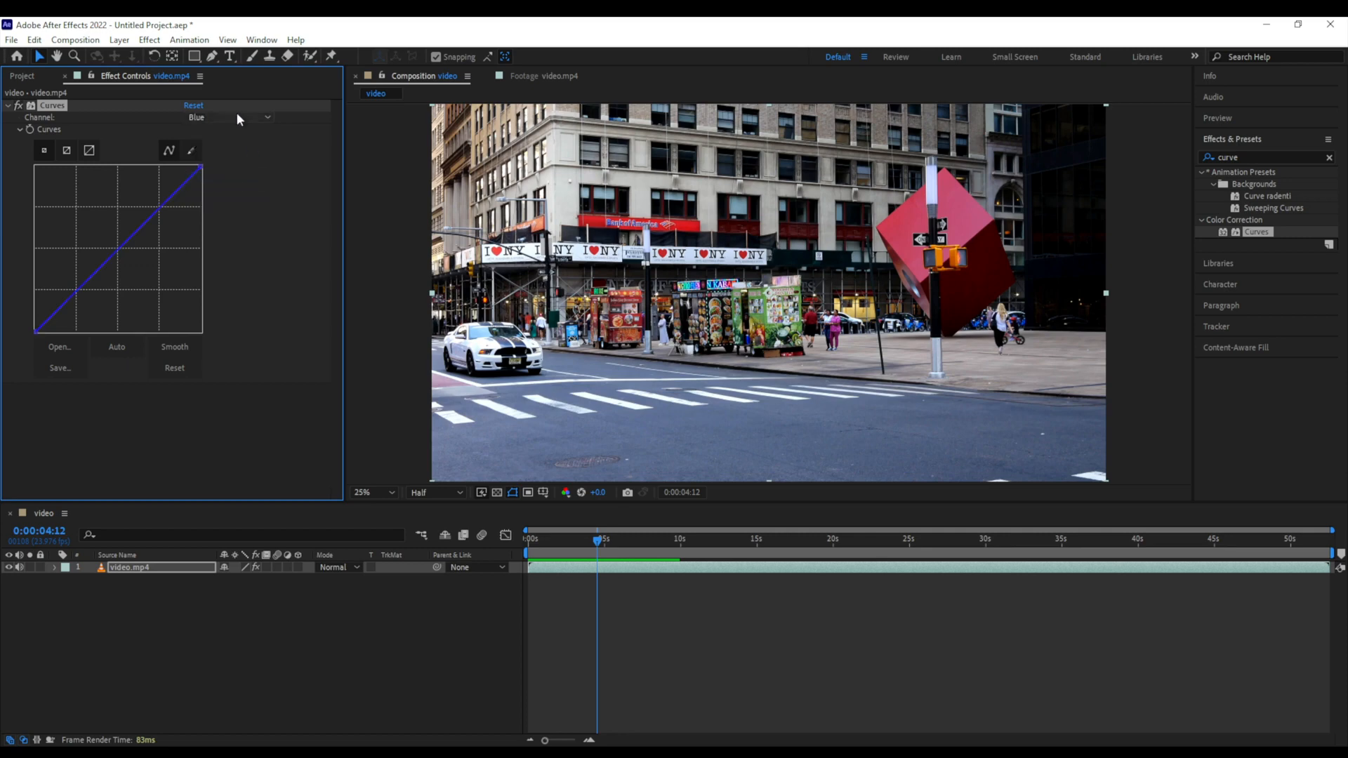
{"action": "left_click", "coordinate": [237, 117]}
{"action": "left_click", "coordinate": [211, 133]}
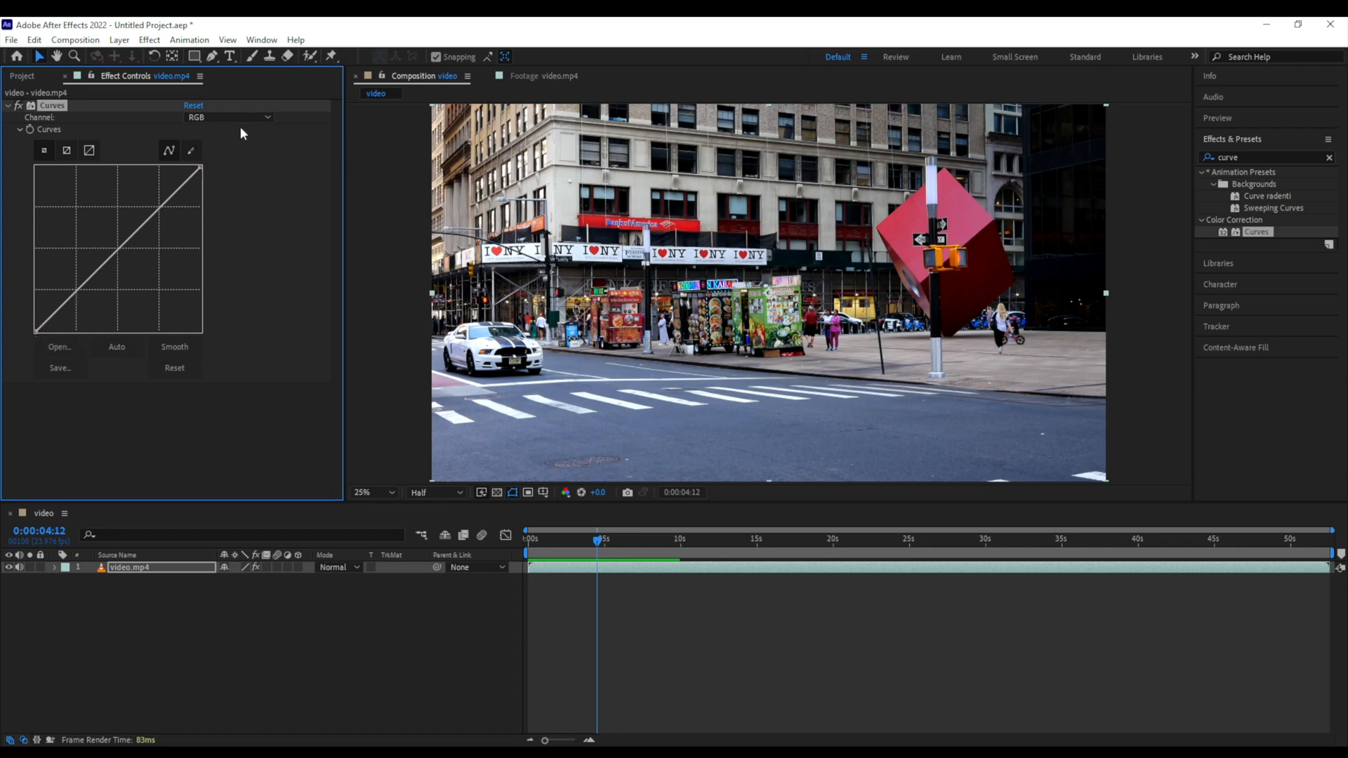
- Try extreme positions for the end points of the RGB curve, and restore the straight diagonal
{"action": "left_click_drag", "start_coordinate": [200, 167], "coordinate": [223, 138]}
{"action": "left_click_drag", "start_coordinate": [36, 330], "coordinate": [214, 344]}
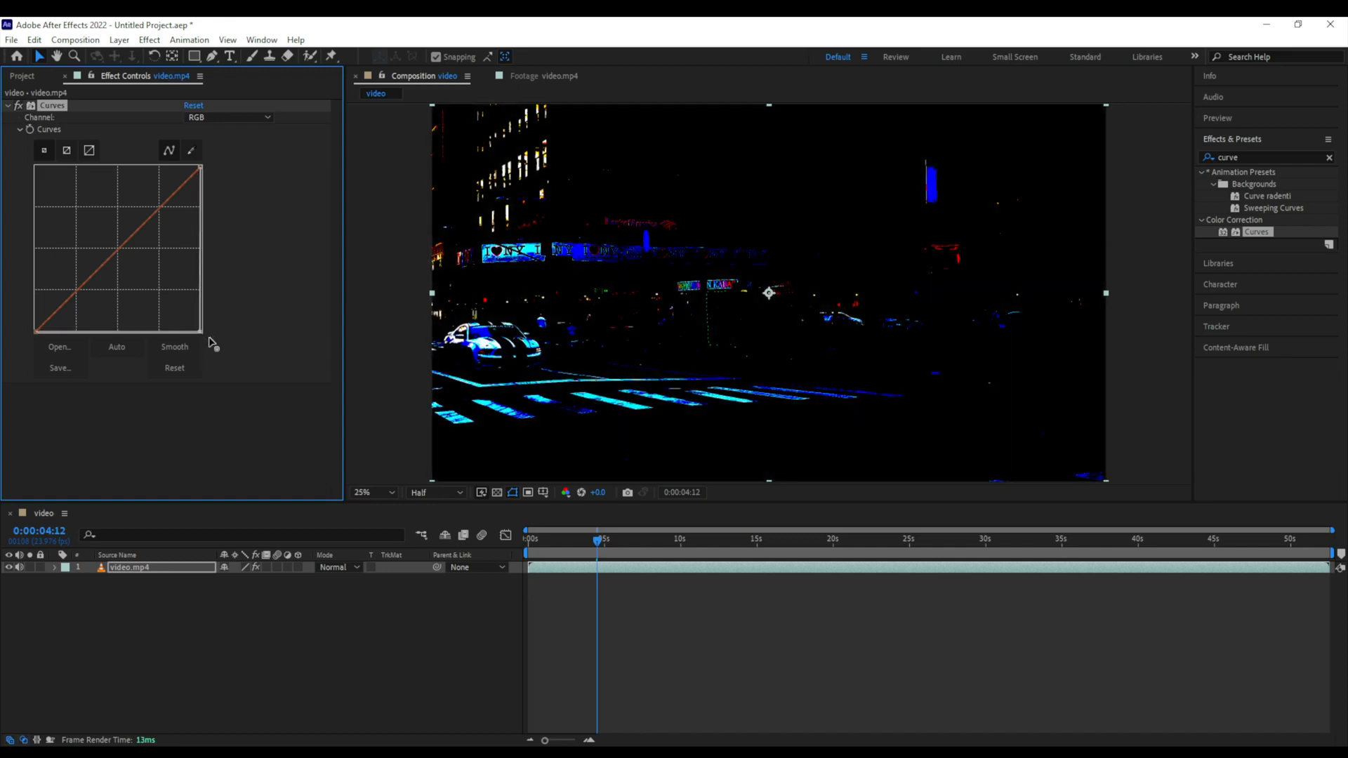
{"action": "left_click_drag", "start_coordinate": [210, 343], "coordinate": [4, 354]}
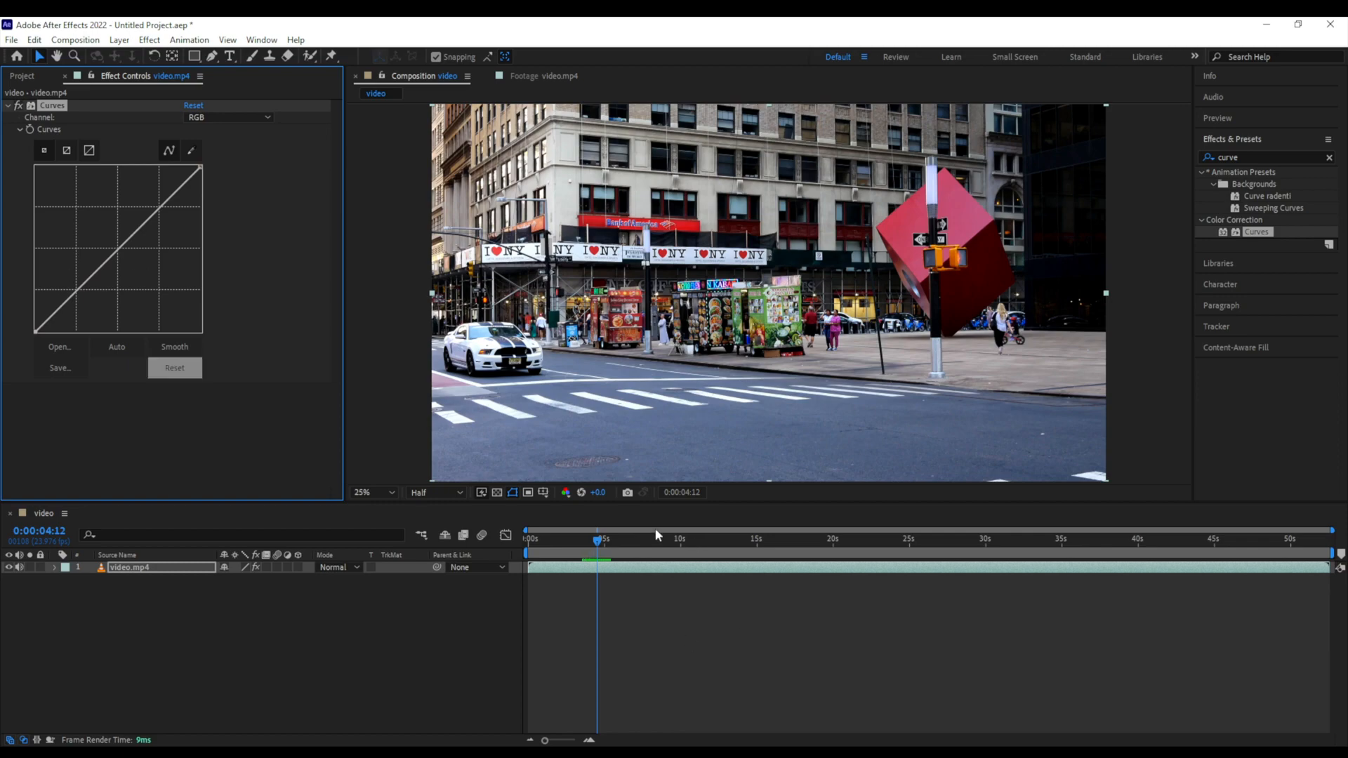
- At 0:00:18:18, anchor the RGB curve's shadows on the diagonal and pull its midtone and highlight points slightly below it
{"action": "left_click_drag", "start_coordinate": [598, 541], "coordinate": [816, 549]}
{"action": "key", "text": "space"}
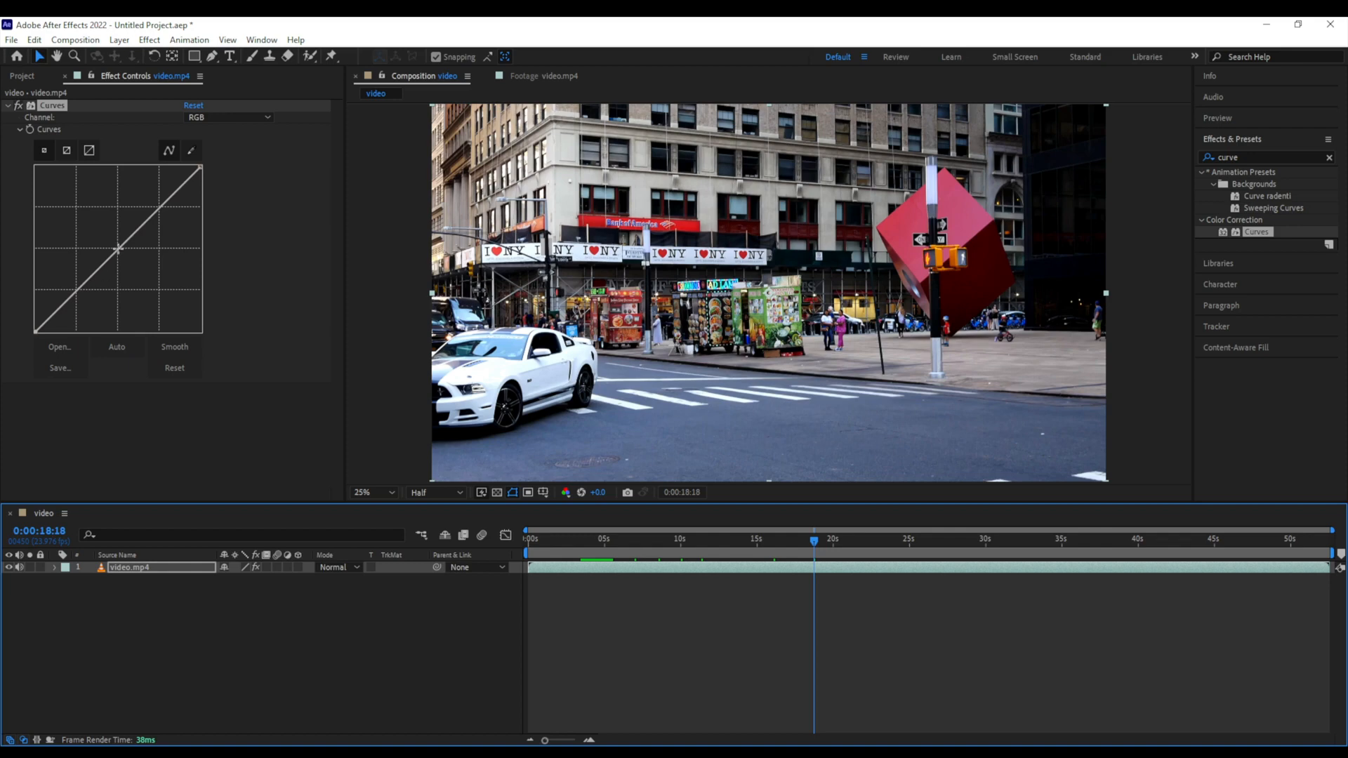
{"action": "mouse_move", "coordinate": [117, 248]}
{"action": "left_mouse_down"}
{"action": "mouse_move", "coordinate": [129, 266]}
{"action": "mouse_move", "coordinate": [118, 257]}
{"action": "left_mouse_up"}
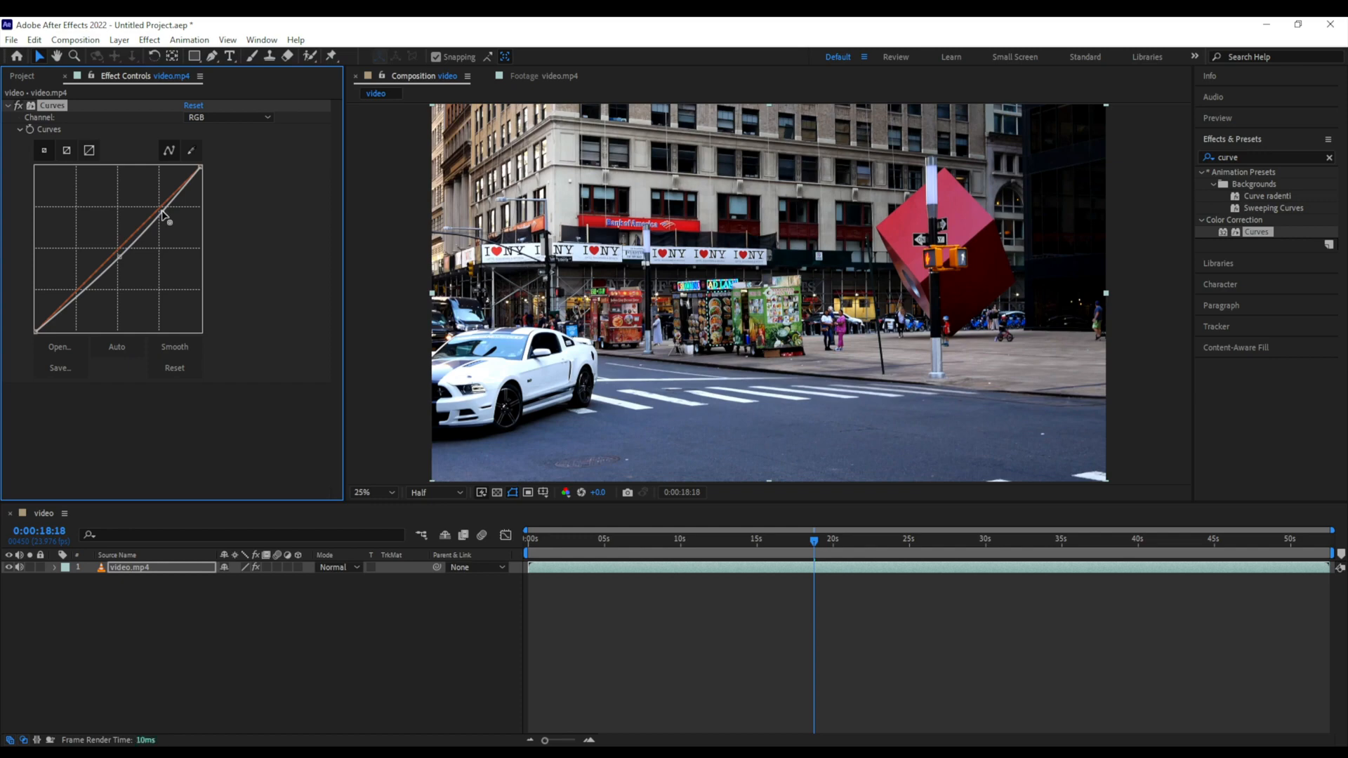
{"action": "left_click_drag", "start_coordinate": [167, 216], "coordinate": [169, 220]}
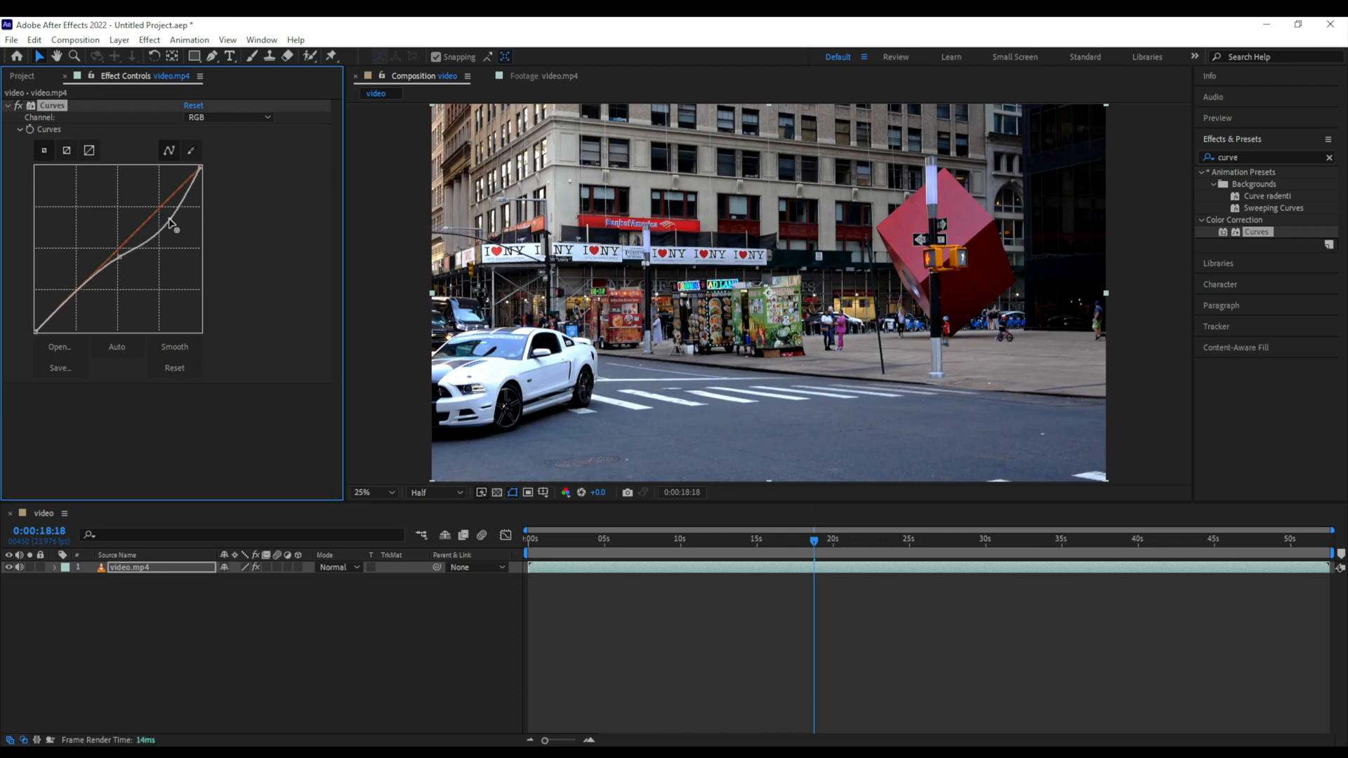
{"action": "mouse_move", "coordinate": [169, 220]}
{"action": "left_mouse_down"}
{"action": "mouse_move", "coordinate": [190, 259]}
{"action": "mouse_move", "coordinate": [171, 211]}
{"action": "mouse_move", "coordinate": [167, 221]}
{"action": "left_mouse_up"}
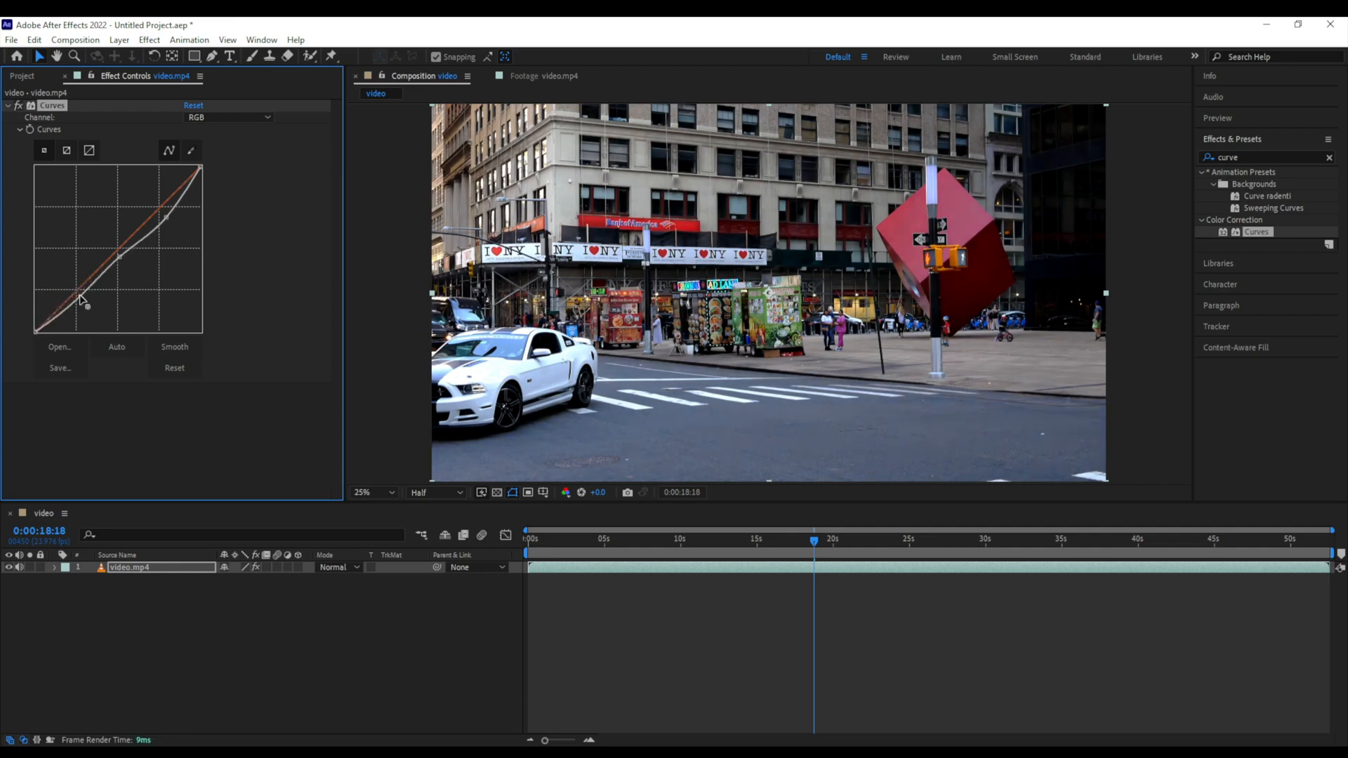
{"action": "left_click_drag", "start_coordinate": [76, 291], "coordinate": [124, 256]}
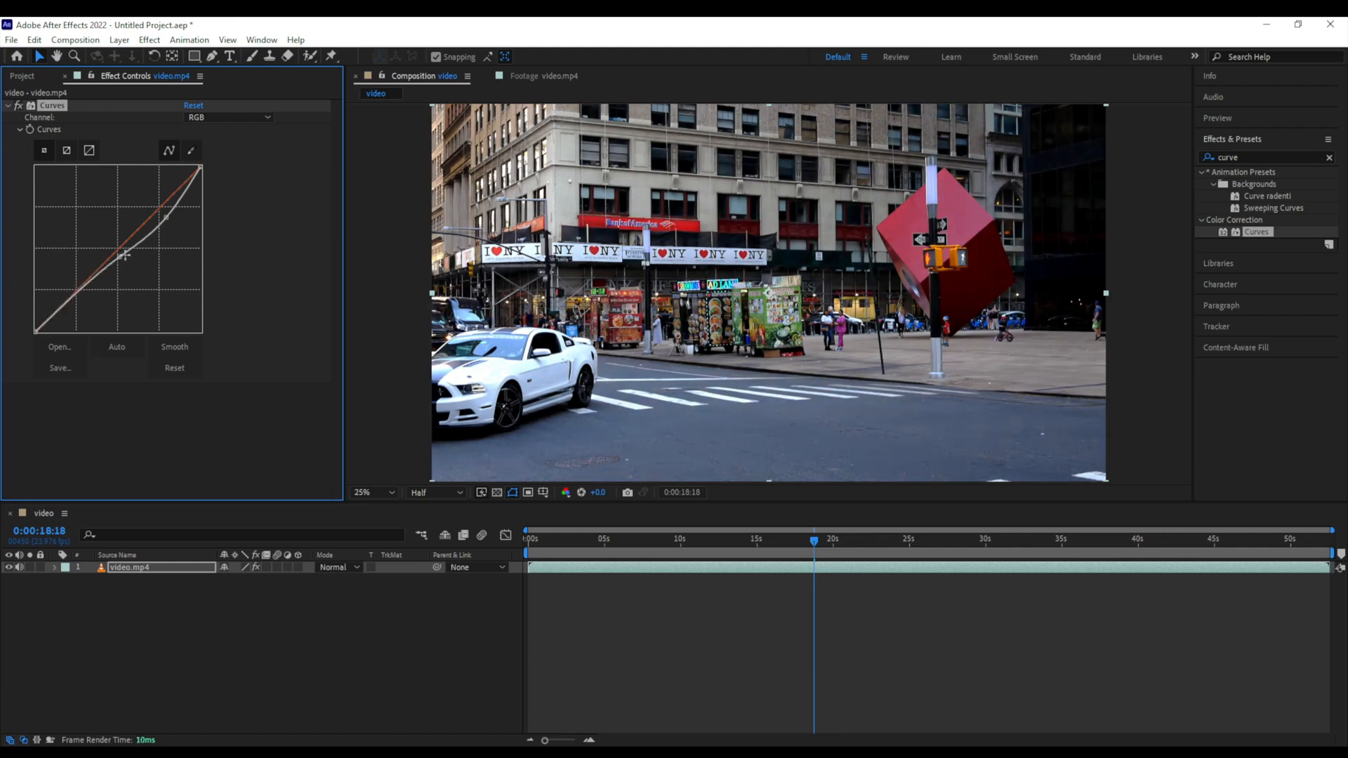
{"action": "left_click", "coordinate": [76, 290]}
{"action": "left_click_drag", "start_coordinate": [120, 260], "coordinate": [122, 261]}
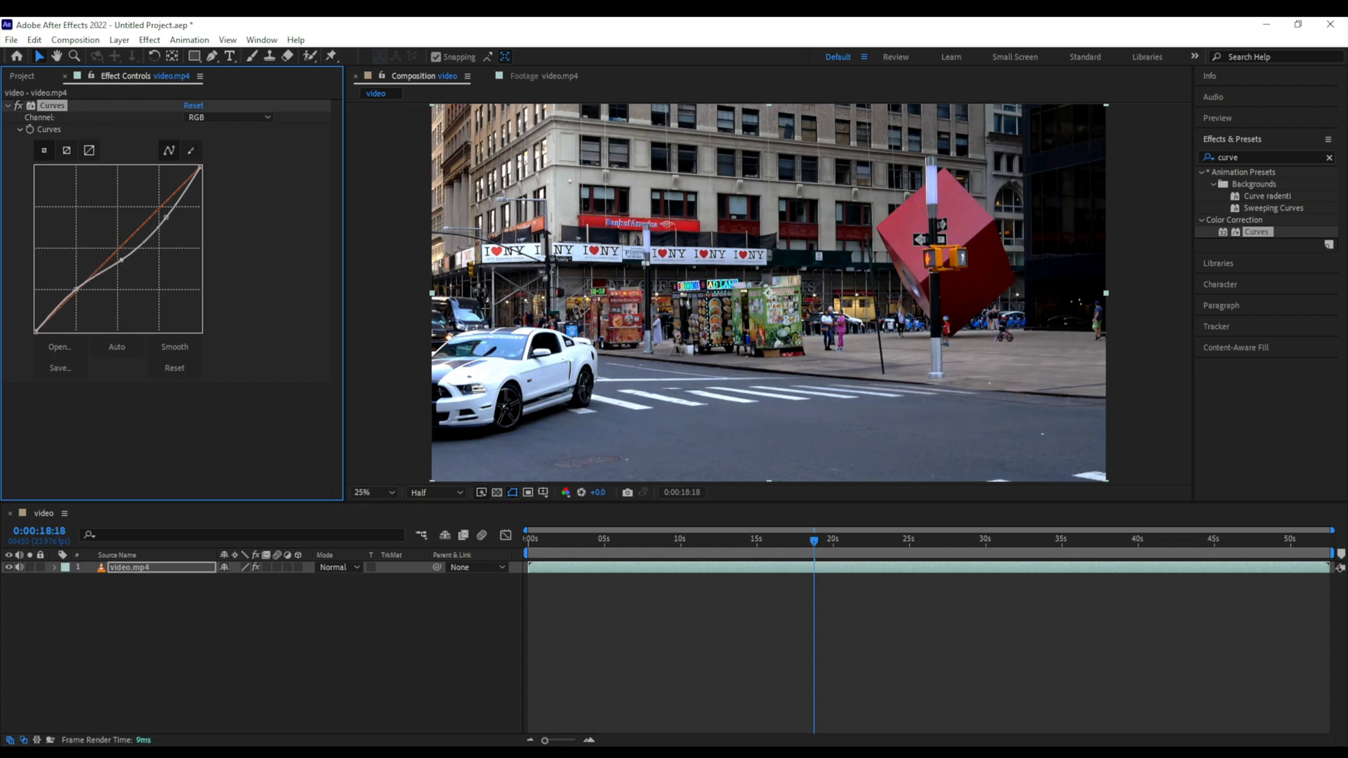
- Compare the footage with and without the Curves effect by repeatedly disabling and enabling it, leaving it enabled
{"action": "left_click", "coordinate": [19, 106]}
{"action": "left_click", "coordinate": [19, 106]}
{"action": "left_click", "coordinate": [19, 106]}
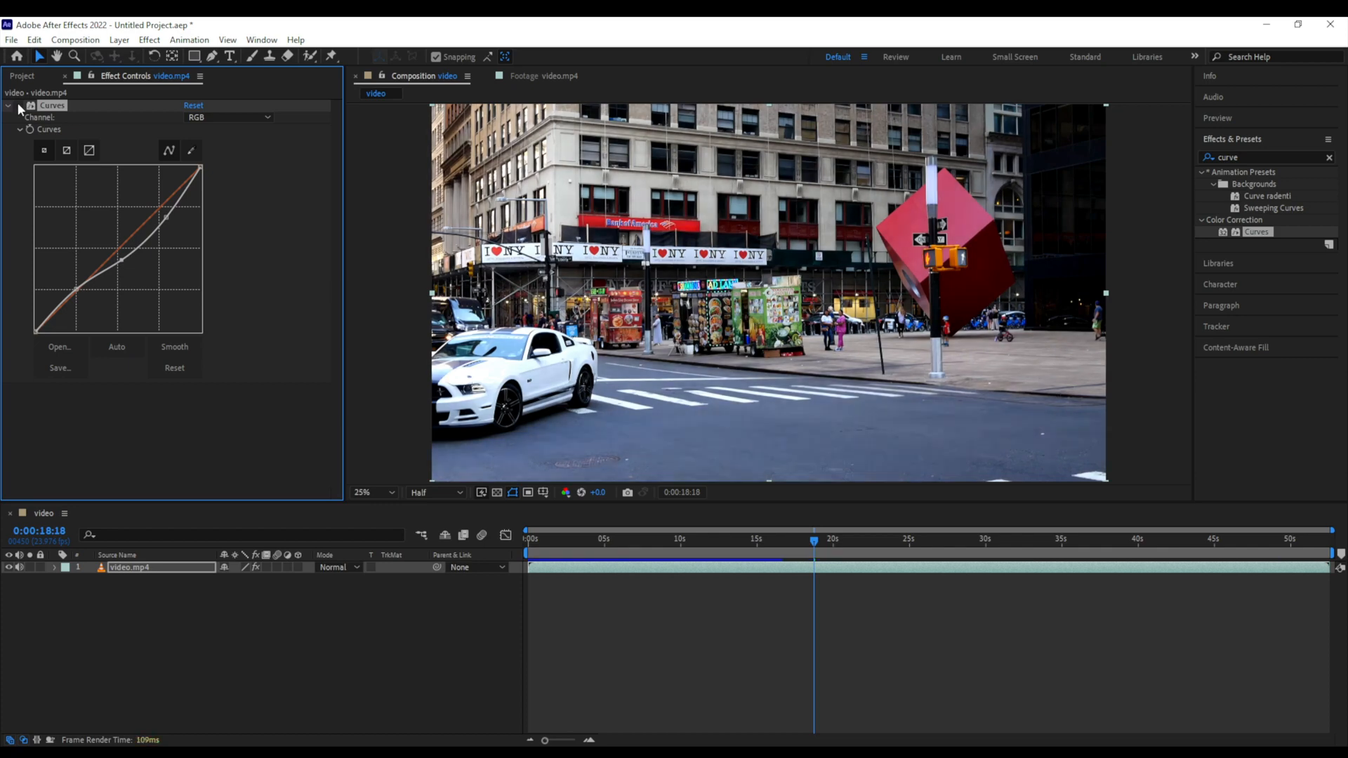
{"action": "left_click", "coordinate": [19, 106]}
{"action": "left_click", "coordinate": [19, 106]}
{"action": "left_click", "coordinate": [19, 106]}
{"action": "left_click", "coordinate": [19, 106]}
{"action": "left_click", "coordinate": [19, 106]}
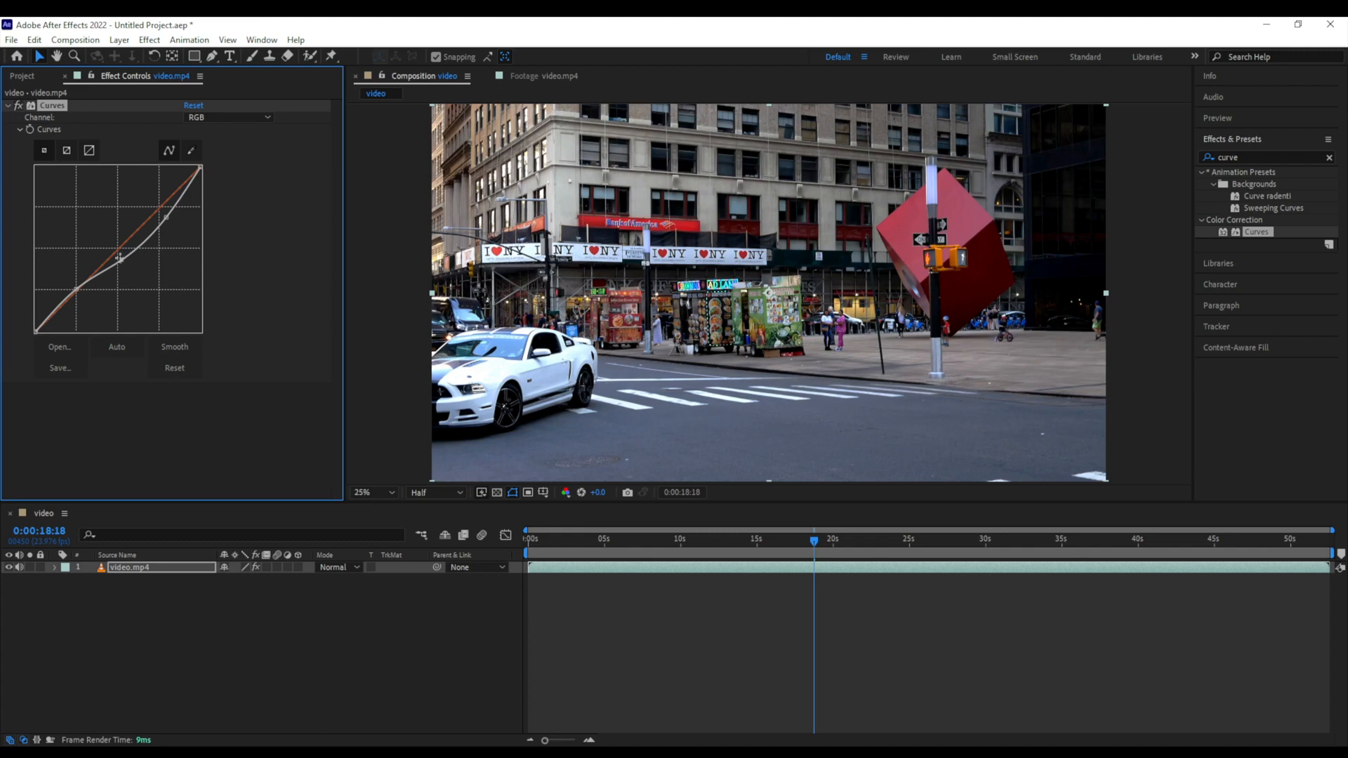
- Pull the Blue curve's midtone slightly below the diagonal and raise the Red curve's midtone slightly above it
{"action": "left_click", "coordinate": [221, 116]}
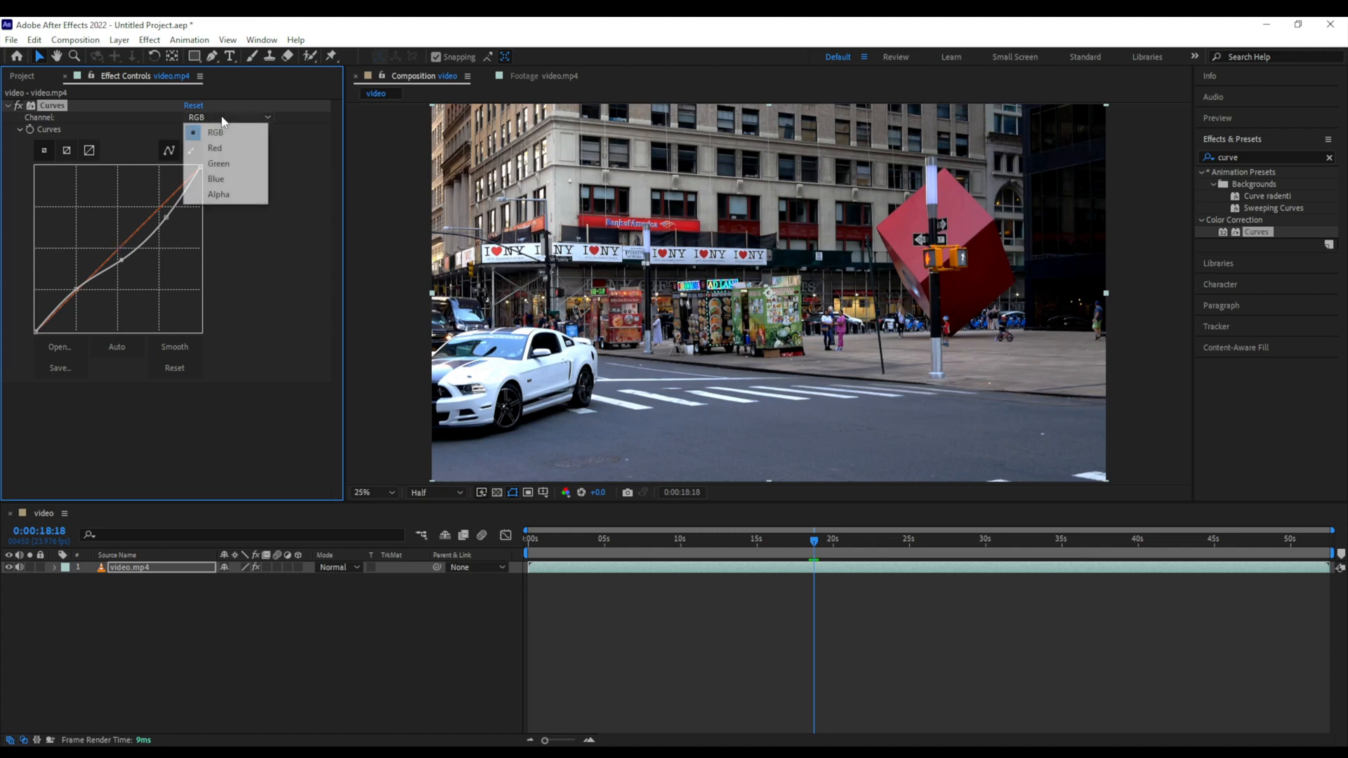
{"action": "left_click", "coordinate": [217, 179]}
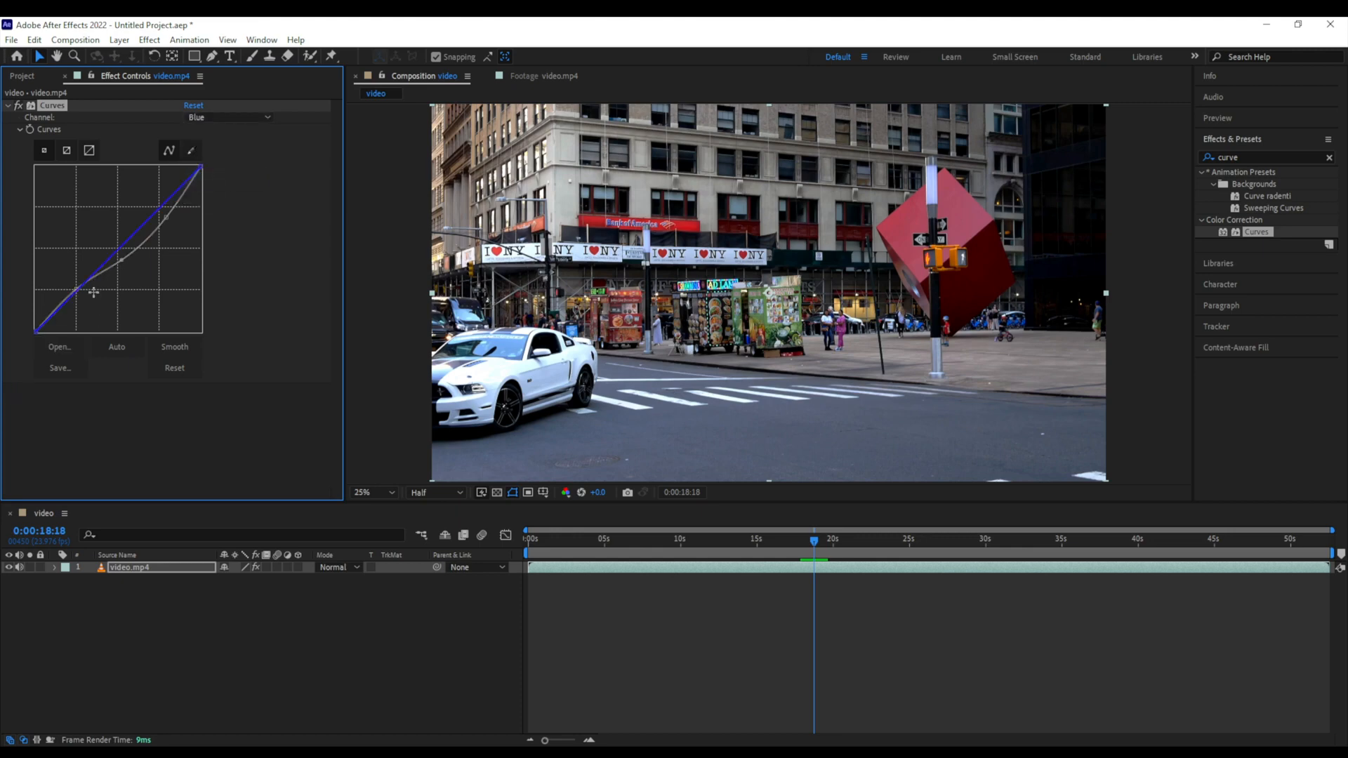
{"action": "left_click_drag", "start_coordinate": [118, 250], "coordinate": [124, 261]}
{"action": "left_click", "coordinate": [232, 117]}
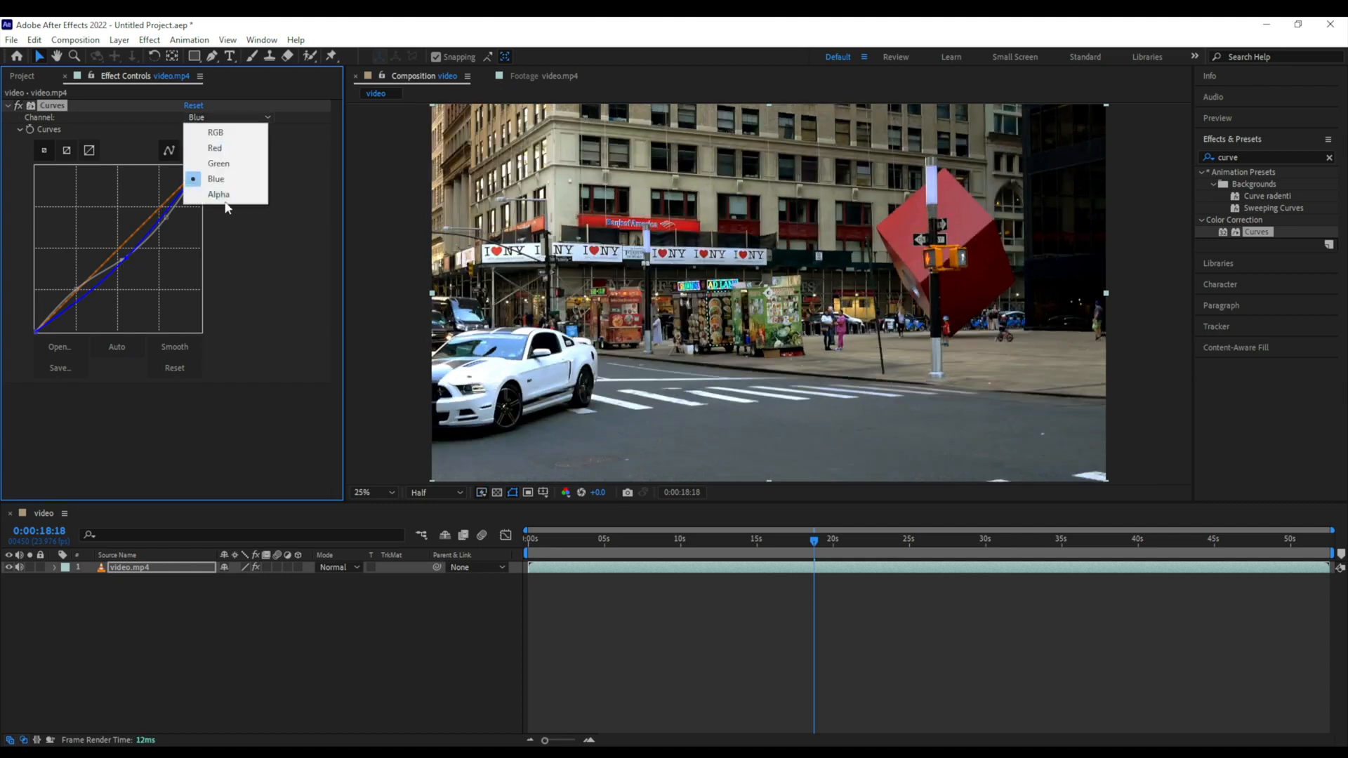
{"action": "left_click", "coordinate": [228, 147]}
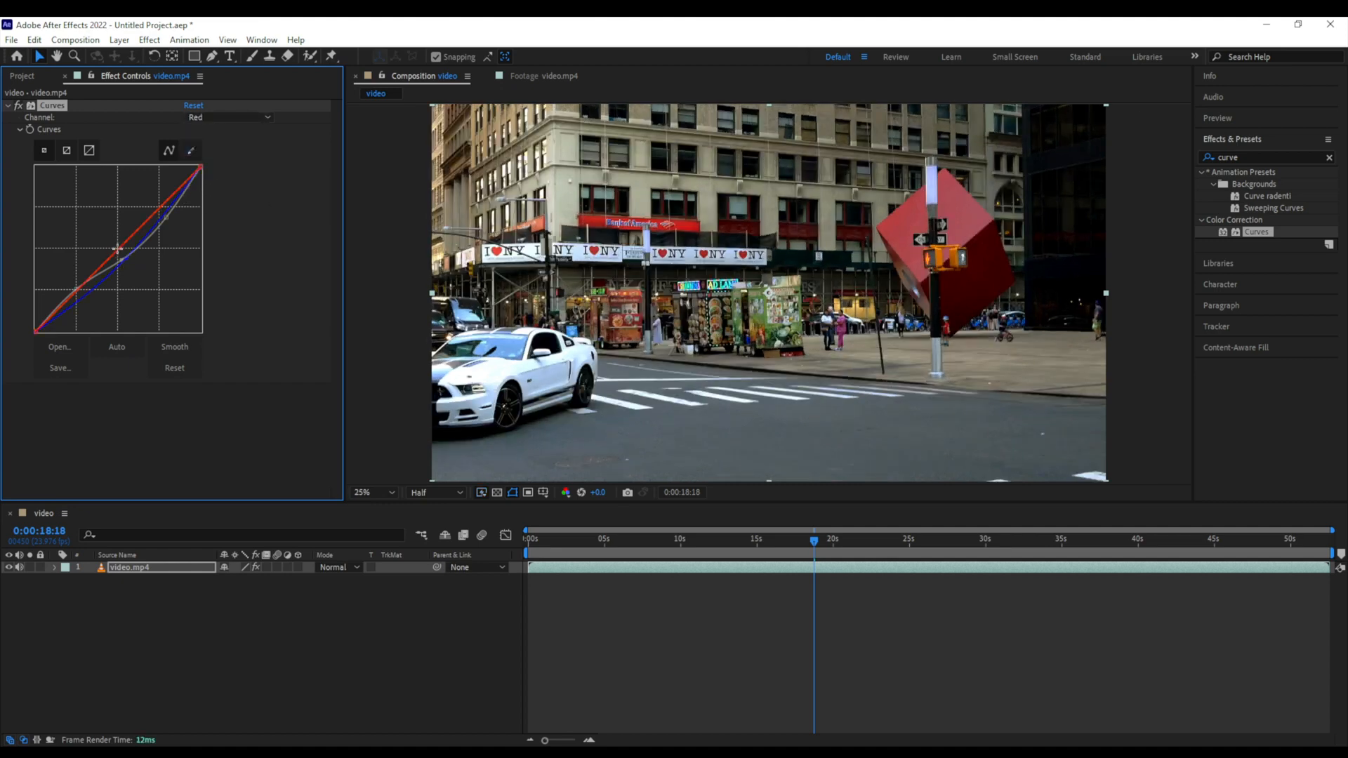
{"action": "left_click_drag", "start_coordinate": [117, 249], "coordinate": [114, 245]}
- Fine-tune the Blue curve's midtone point, and return the Curves channel to Red
{"action": "left_click", "coordinate": [237, 118]}
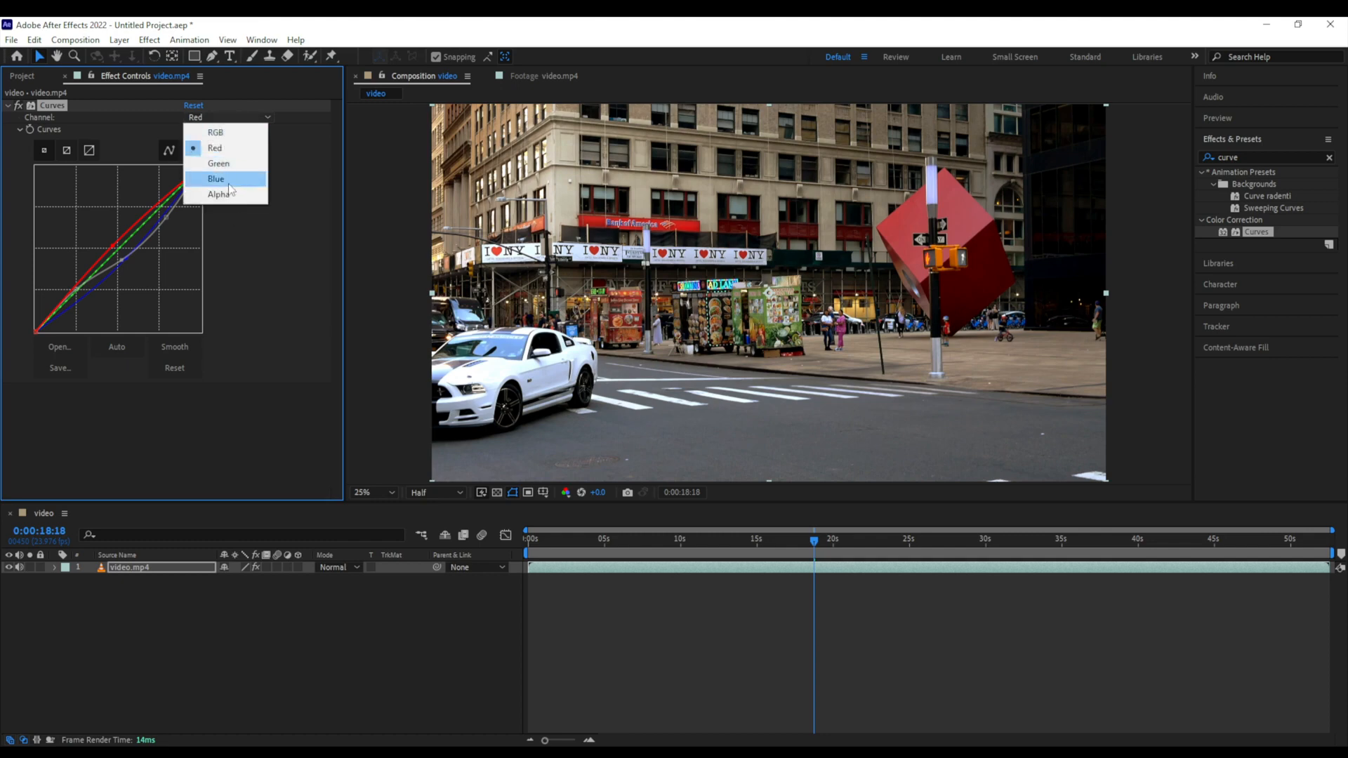
{"action": "left_click", "coordinate": [232, 181]}
{"action": "left_click_drag", "start_coordinate": [126, 260], "coordinate": [122, 258]}
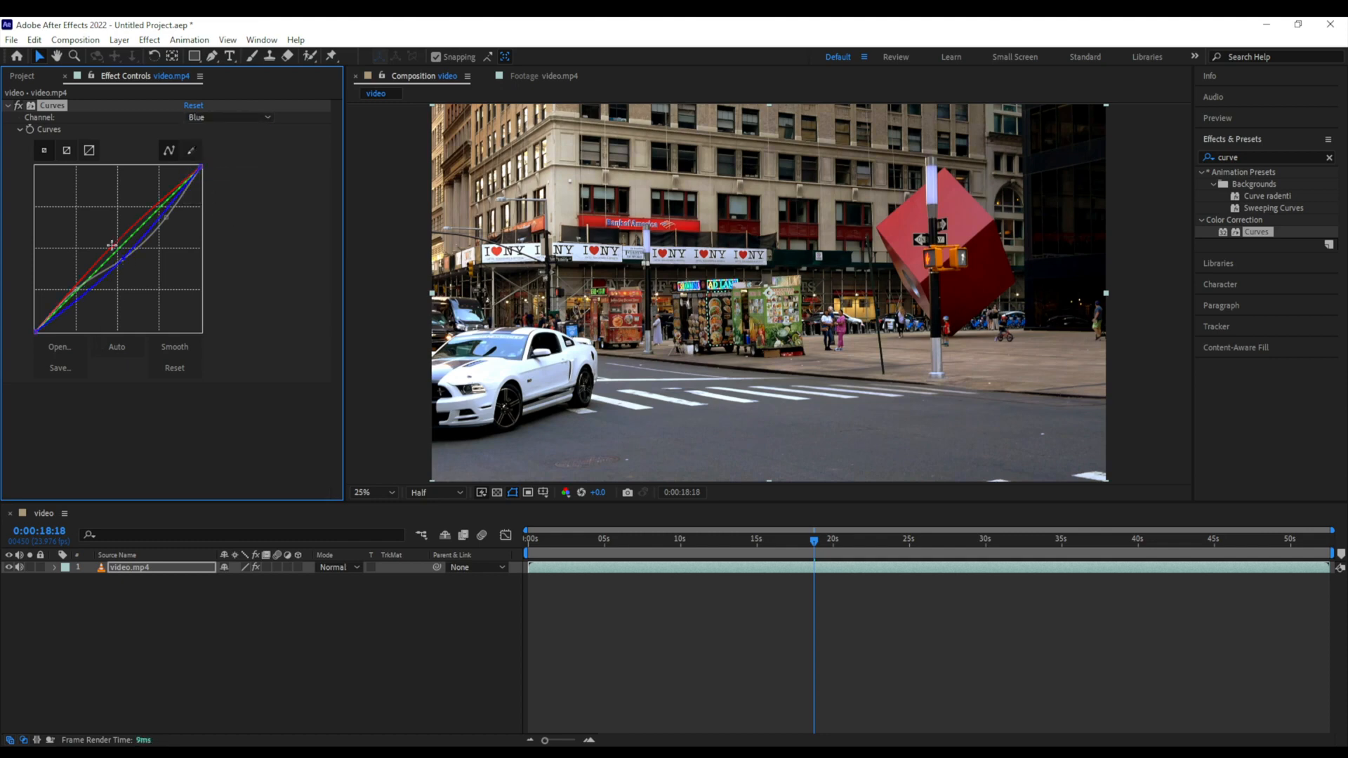
{"action": "left_click", "coordinate": [113, 246]}
- Compare the color-corrected footage with the original by repeatedly disabling and enabling the Curves effect, leaving it enabled
{"action": "left_click", "coordinate": [17, 106]}
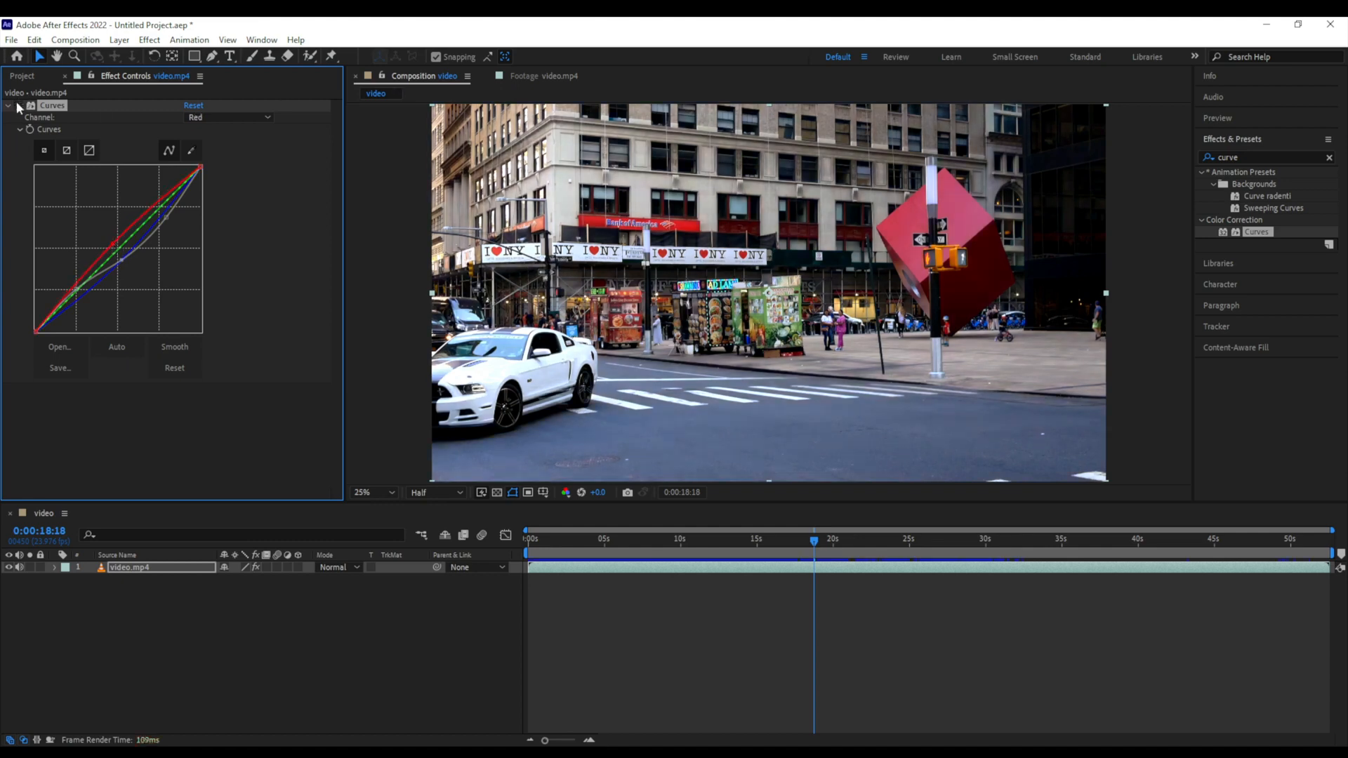
{"action": "left_click", "coordinate": [17, 106]}
{"action": "left_click", "coordinate": [17, 106]}
{"action": "left_click", "coordinate": [17, 106]}
{"action": "left_click", "coordinate": [17, 106]}
{"action": "left_click", "coordinate": [17, 106]}
{"action": "left_click", "coordinate": [17, 106]}
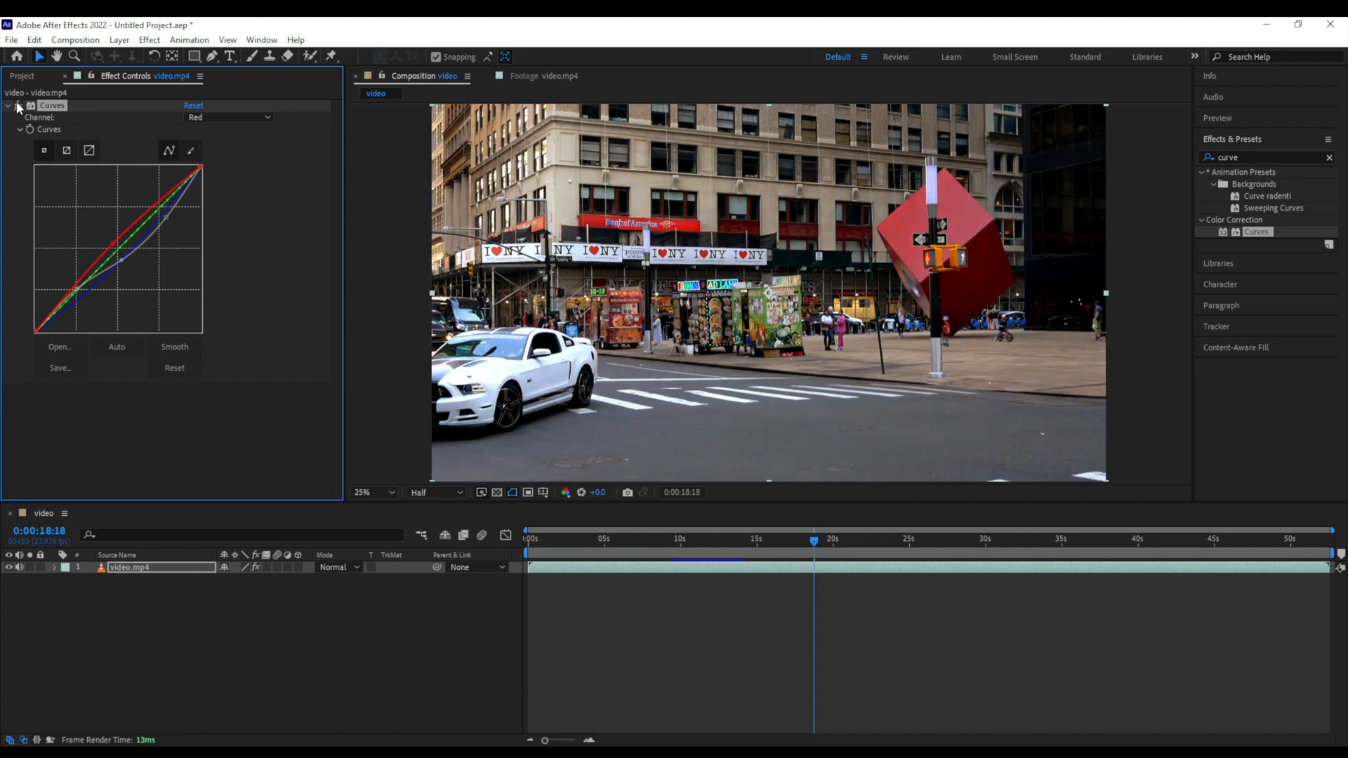
{"action": "left_click", "coordinate": [17, 106]}
{"action": "left_click", "coordinate": [16, 106]}
{"action": "left_click", "coordinate": [17, 106]}
{"action": "left_click", "coordinate": [17, 106]}
{"action": "left_click", "coordinate": [16, 106]}
{"action": "left_click", "coordinate": [17, 106]}
{"action": "left_click", "coordinate": [17, 106]}
{"action": "left_click", "coordinate": [16, 106]}
{"action": "left_click", "coordinate": [16, 106]}
{"action": "left_click", "coordinate": [17, 106]}
{"action": "left_click", "coordinate": [17, 106]}
{"action": "left_click", "coordinate": [17, 106]}
{"action": "left_click", "coordinate": [17, 106]}
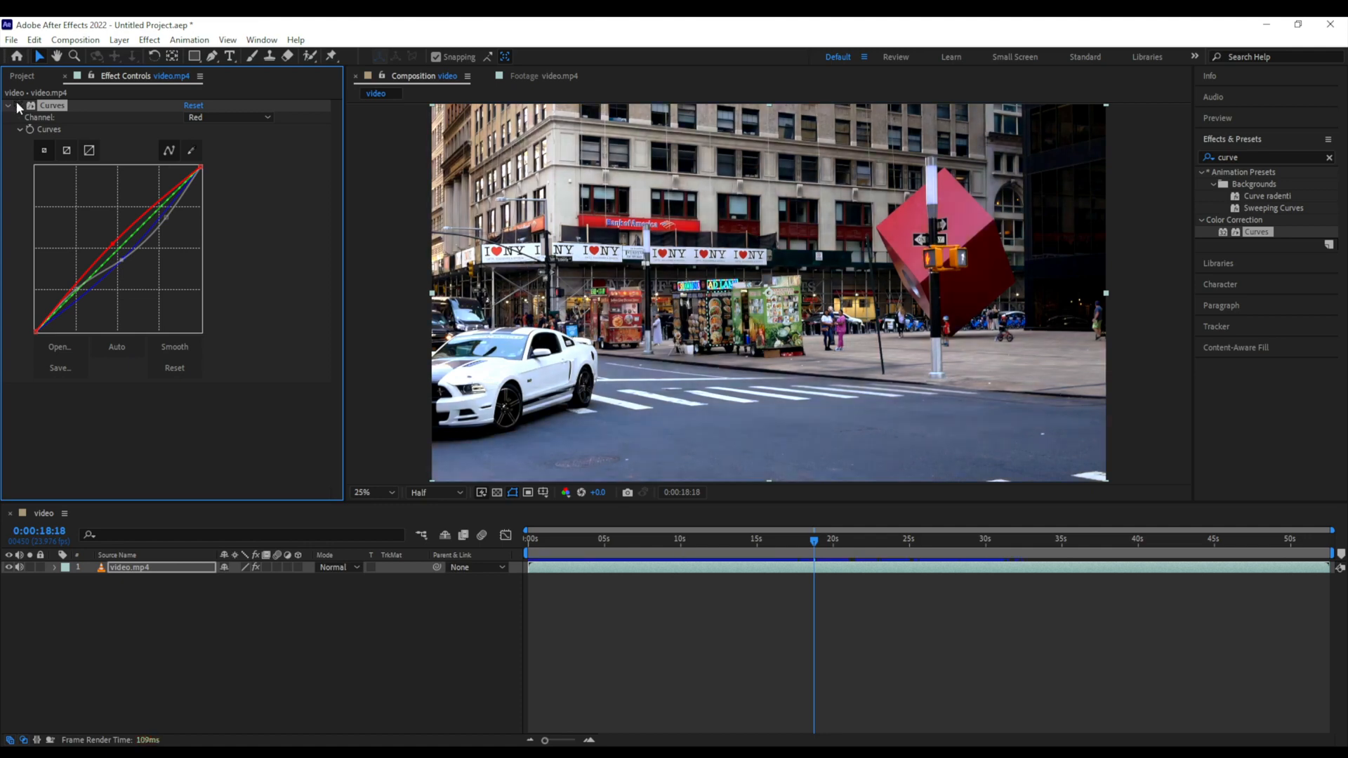
{"action": "left_click", "coordinate": [16, 106]}
{"action": "left_click", "coordinate": [17, 106]}
{"action": "left_click", "coordinate": [16, 106]}
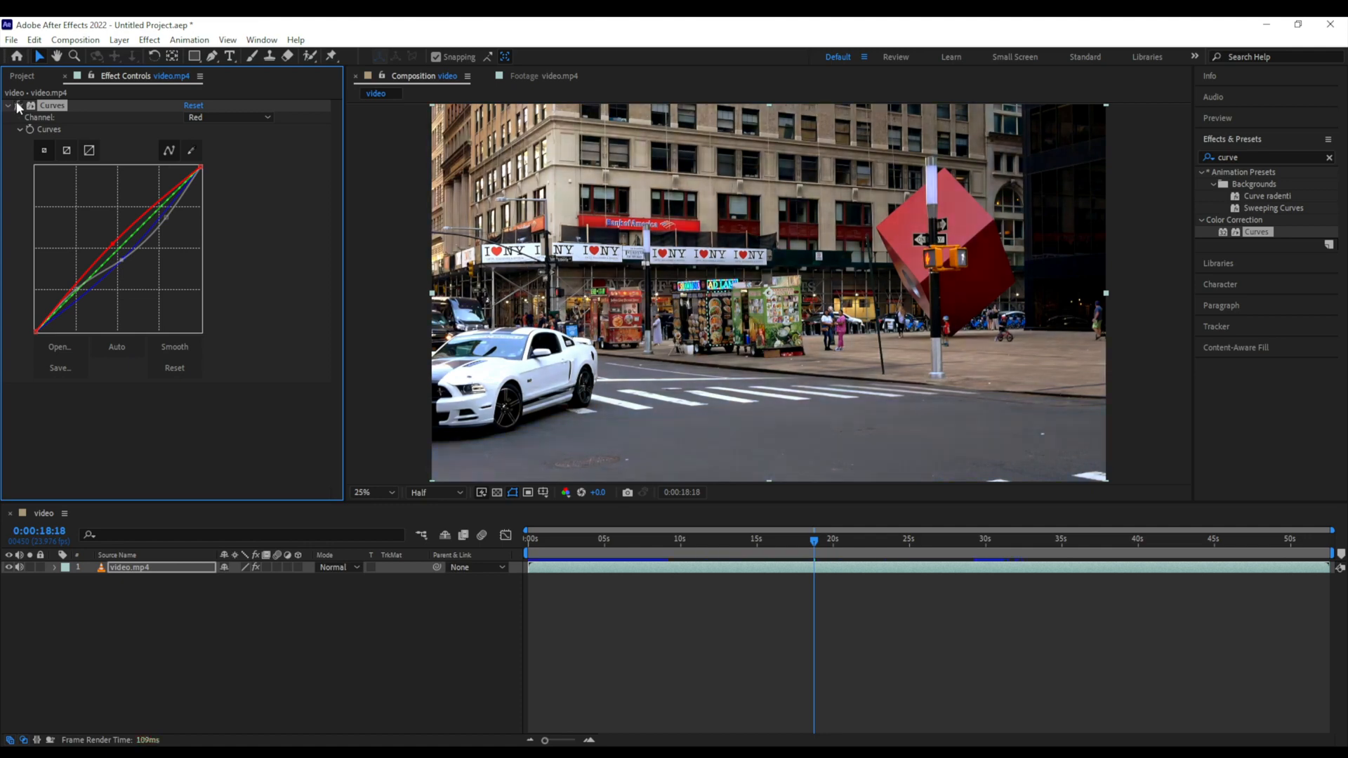
{"action": "left_click", "coordinate": [17, 106]}
{"action": "left_click", "coordinate": [17, 106]}
{"action": "scroll", "coordinate": [824, 258], "scroll_direction": "down", "scroll_amount": 1}
{"action": "scroll", "coordinate": [781, 328], "scroll_direction": "up", "scroll_amount": 1}
- Replace the effect search with "vign" and apply the CC Vignette effect to the video.mp4 layer
{"action": "left_click", "coordinate": [1329, 158]}
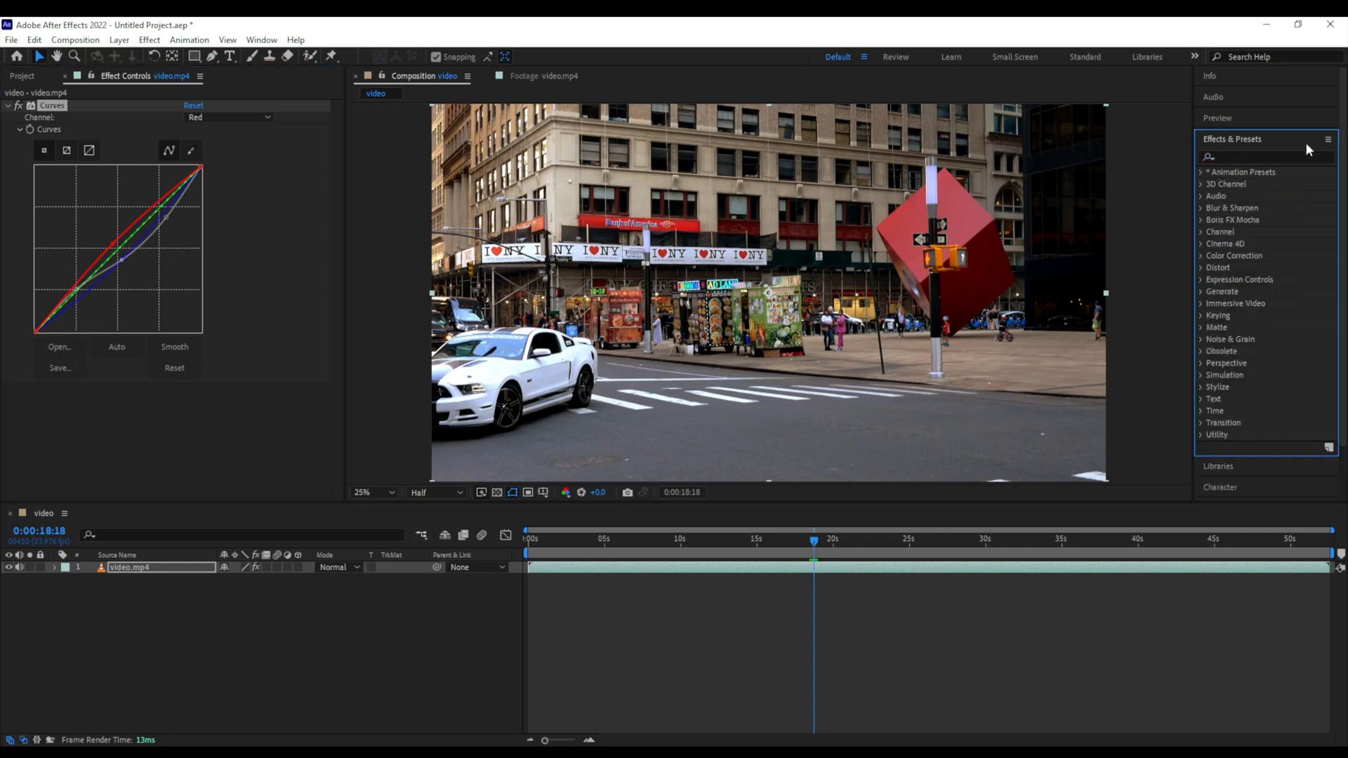
{"action": "left_click", "coordinate": [1239, 157]}
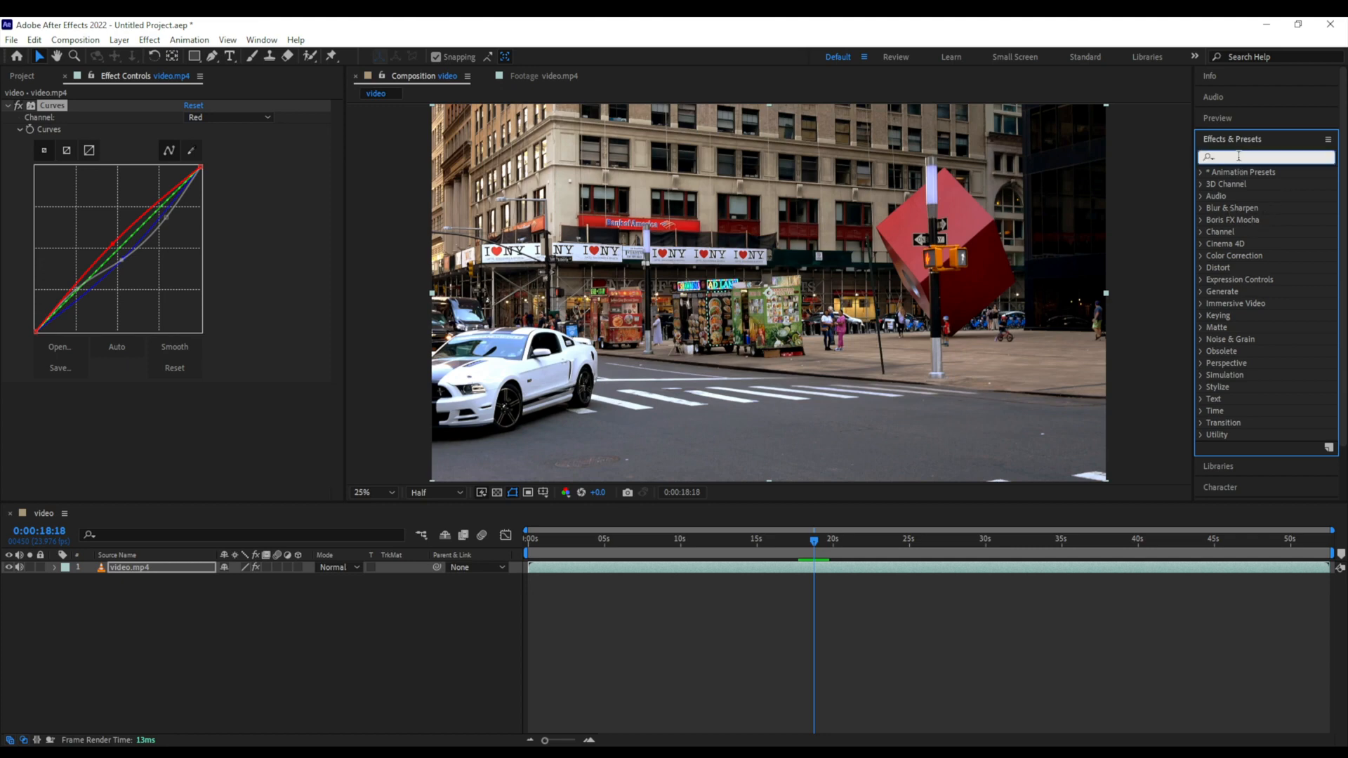
{"action": "type", "text": "vign"}
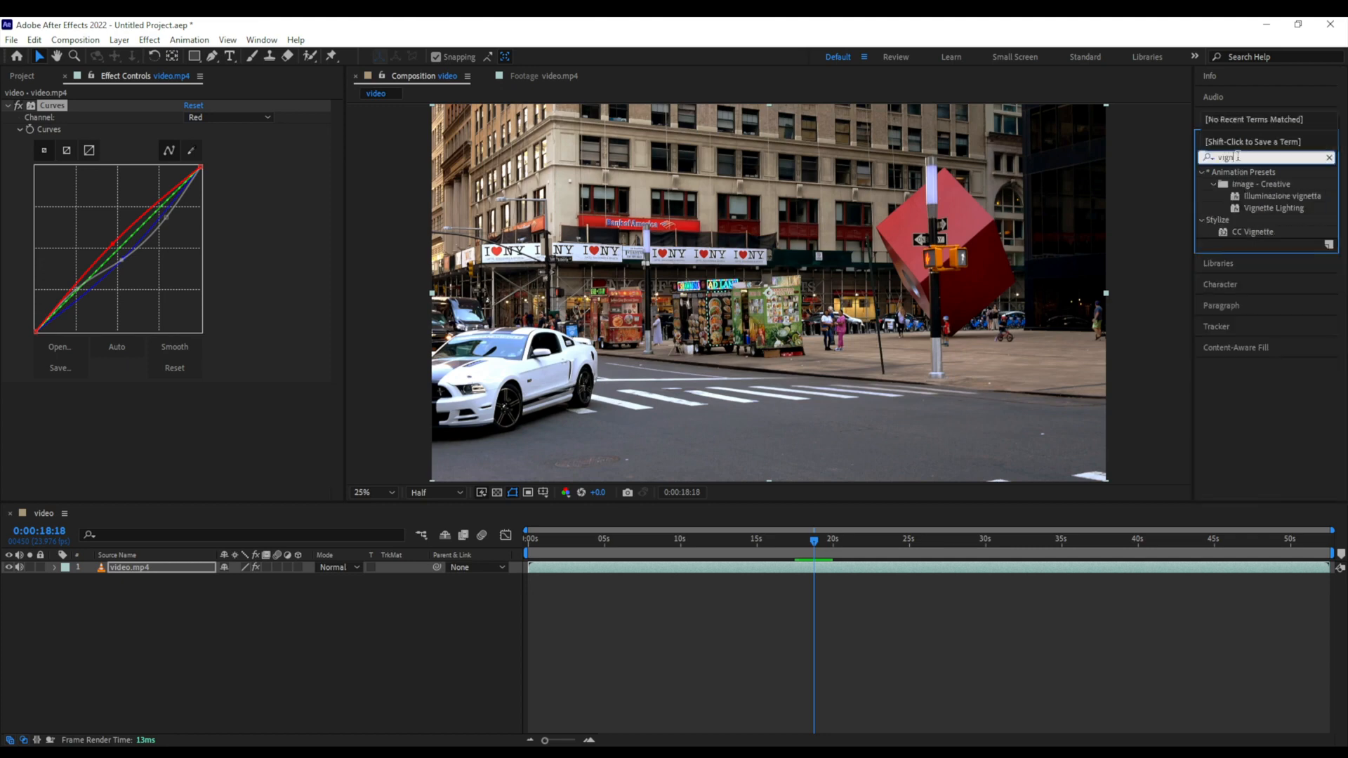
{"action": "left_click_drag", "start_coordinate": [1253, 232], "coordinate": [175, 457]}
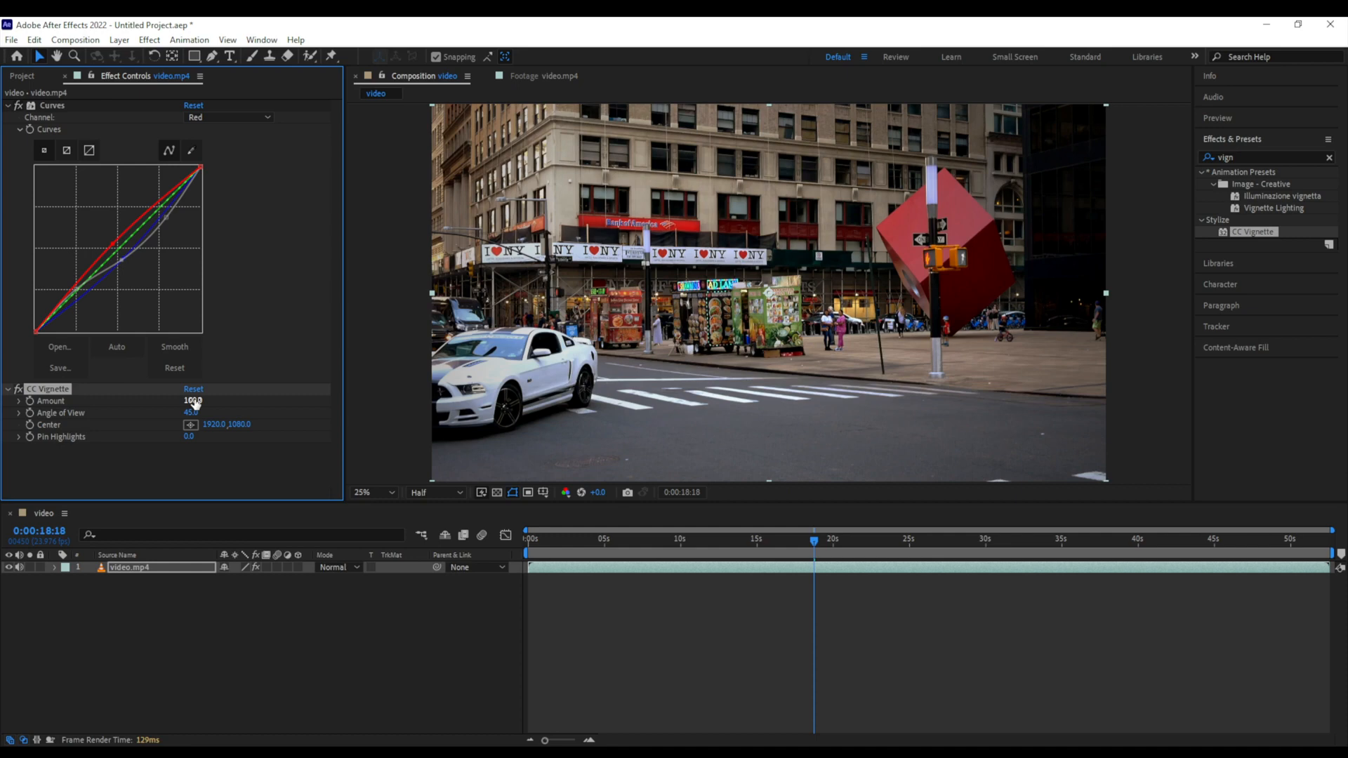
- Set the vignette's Amount to 137 and place its Center on the white car, at about 404, 1520
{"action": "mouse_move", "coordinate": [193, 401]}
{"action": "left_mouse_down"}
{"action": "mouse_move", "coordinate": [372, 422]}
{"action": "mouse_move", "coordinate": [256, 417]}
{"action": "left_mouse_up"}
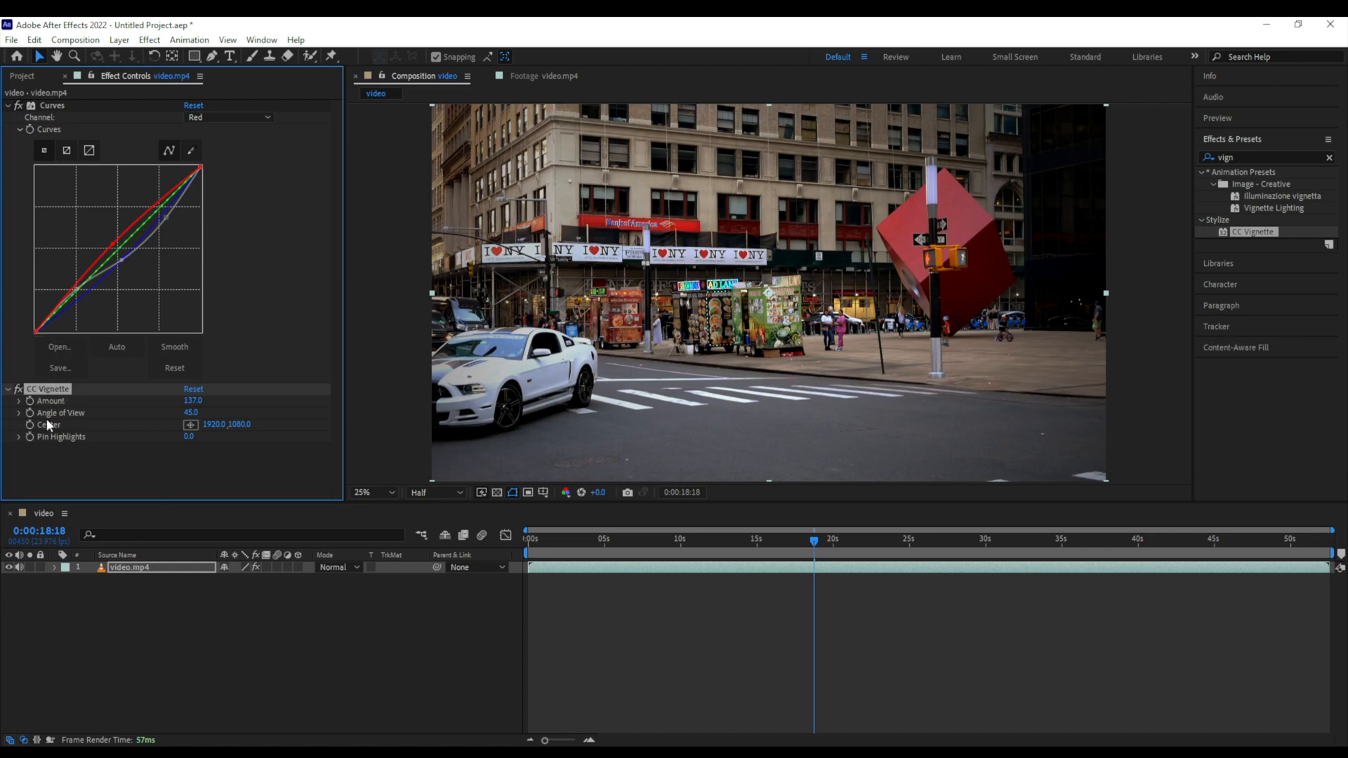
{"action": "left_click", "coordinate": [188, 424]}
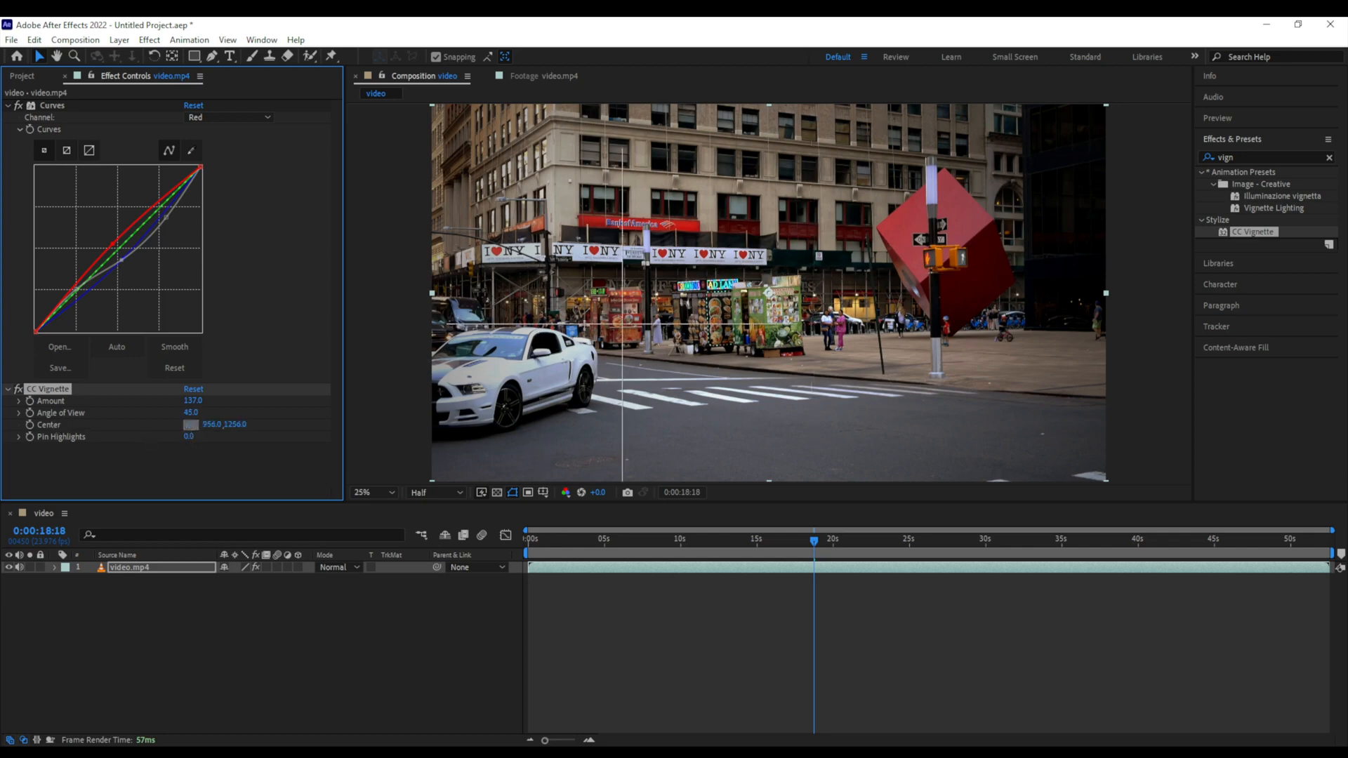
{"action": "left_click", "coordinate": [498, 366]}
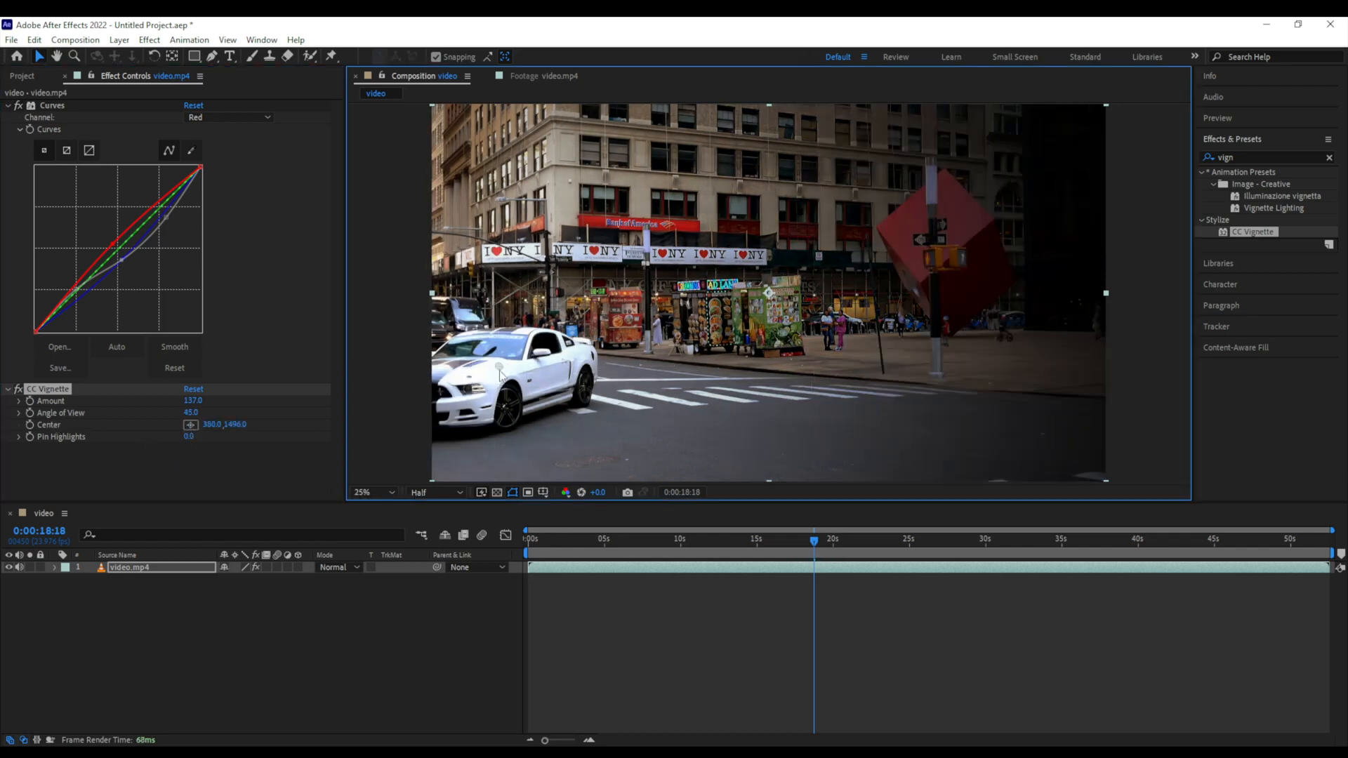
{"action": "left_click_drag", "start_coordinate": [499, 367], "coordinate": [503, 370]}
- At 0:00:19:16, compare the footage with and without CC Vignette, leaving the effect enabled
{"action": "left_click_drag", "start_coordinate": [744, 546], "coordinate": [828, 541]}
{"action": "left_click", "coordinate": [18, 389]}
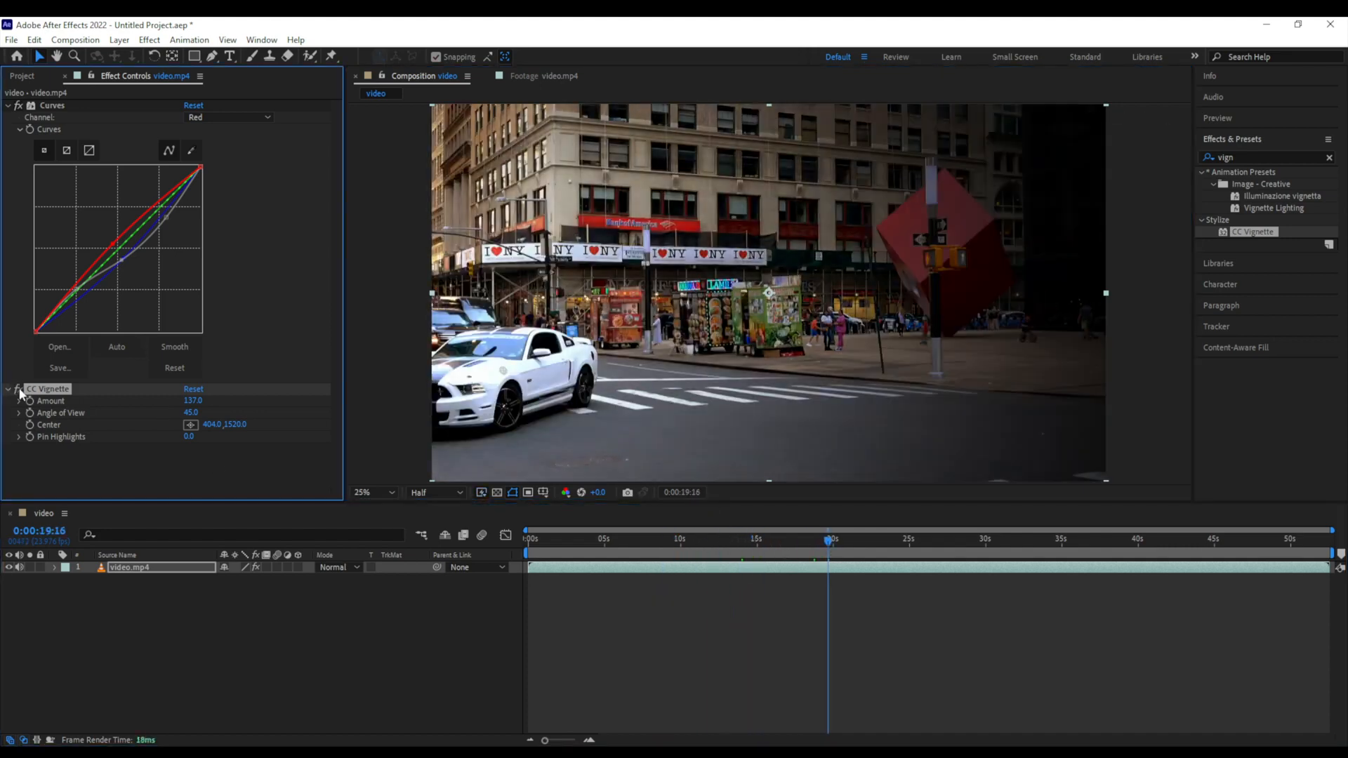
{"action": "left_click", "coordinate": [19, 389]}
- Try CC Vignette above Curves in the layer's effect order, and restore it below Curves with both effects expanded
{"action": "left_click", "coordinate": [8, 105]}
{"action": "left_click", "coordinate": [8, 120]}
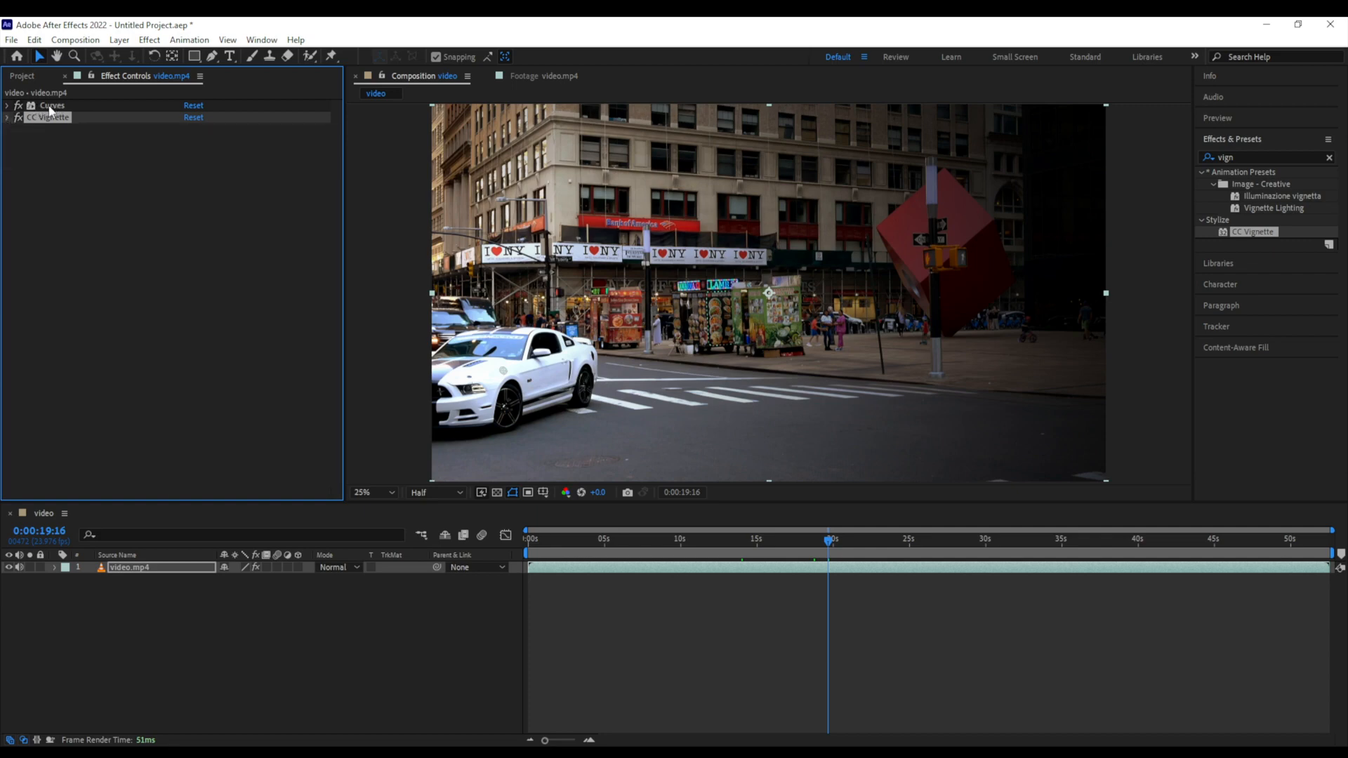
{"action": "left_click_drag", "start_coordinate": [56, 121], "coordinate": [82, 106]}
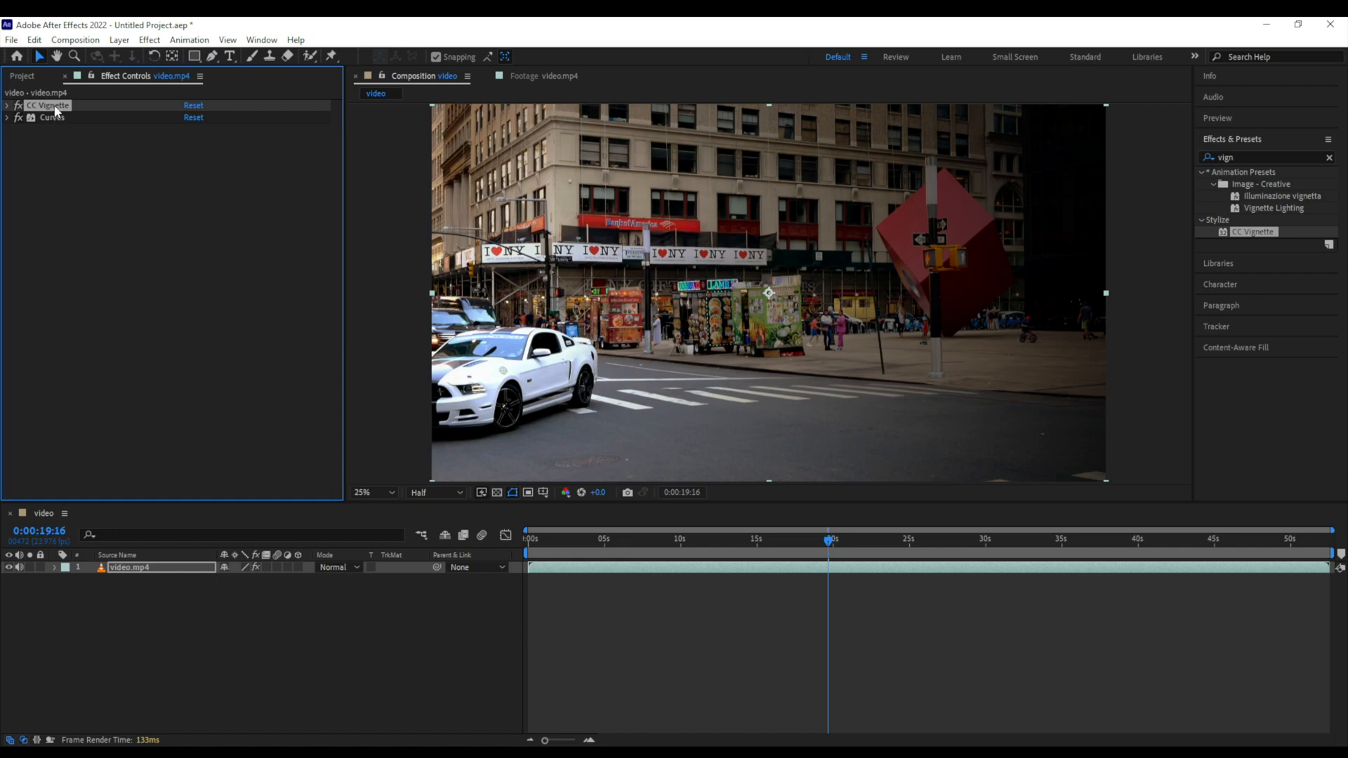
{"action": "mouse_move", "coordinate": [56, 110]}
{"action": "left_mouse_down"}
{"action": "mouse_move", "coordinate": [74, 133]}
{"action": "mouse_move", "coordinate": [70, 122]}
{"action": "left_mouse_up"}
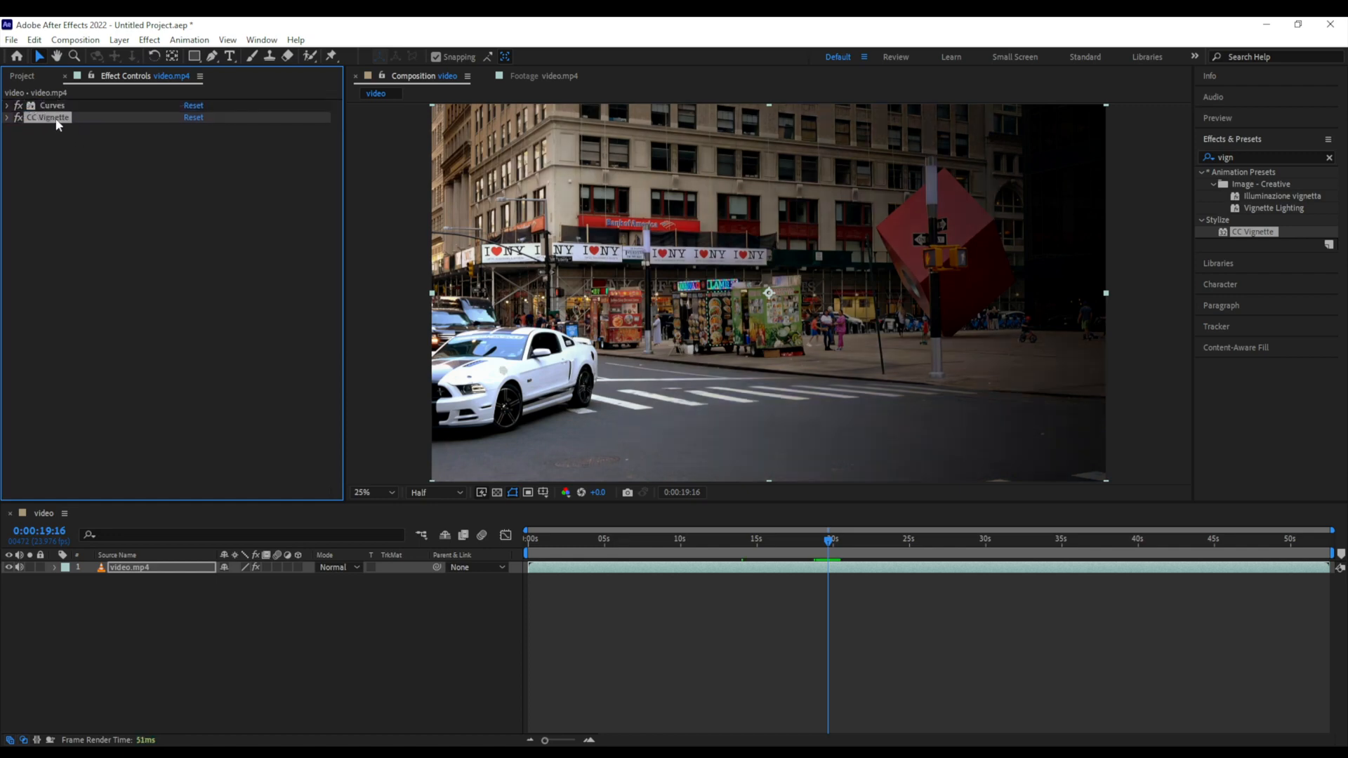
{"action": "mouse_move", "coordinate": [64, 123]}
{"action": "left_mouse_down"}
{"action": "mouse_move", "coordinate": [69, 107]}
{"action": "mouse_move", "coordinate": [62, 125]}
{"action": "left_mouse_up"}
{"action": "left_click", "coordinate": [7, 117]}
{"action": "left_click", "coordinate": [7, 105]}
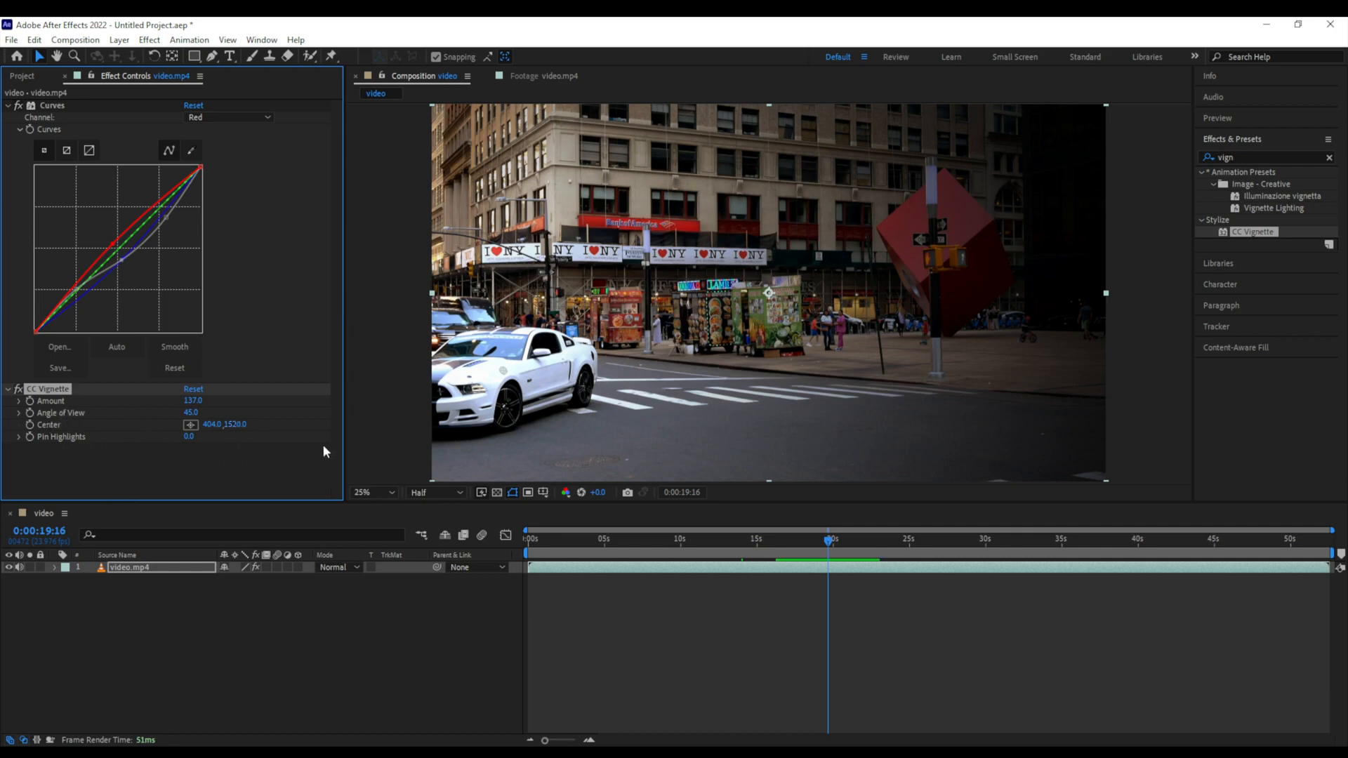
- At 0:00:15:00, move the vignette's Center onto the white car at about 816, 1396 and set its Angle of View to 76.5
{"action": "left_click_drag", "start_coordinate": [824, 540], "coordinate": [831, 541]}
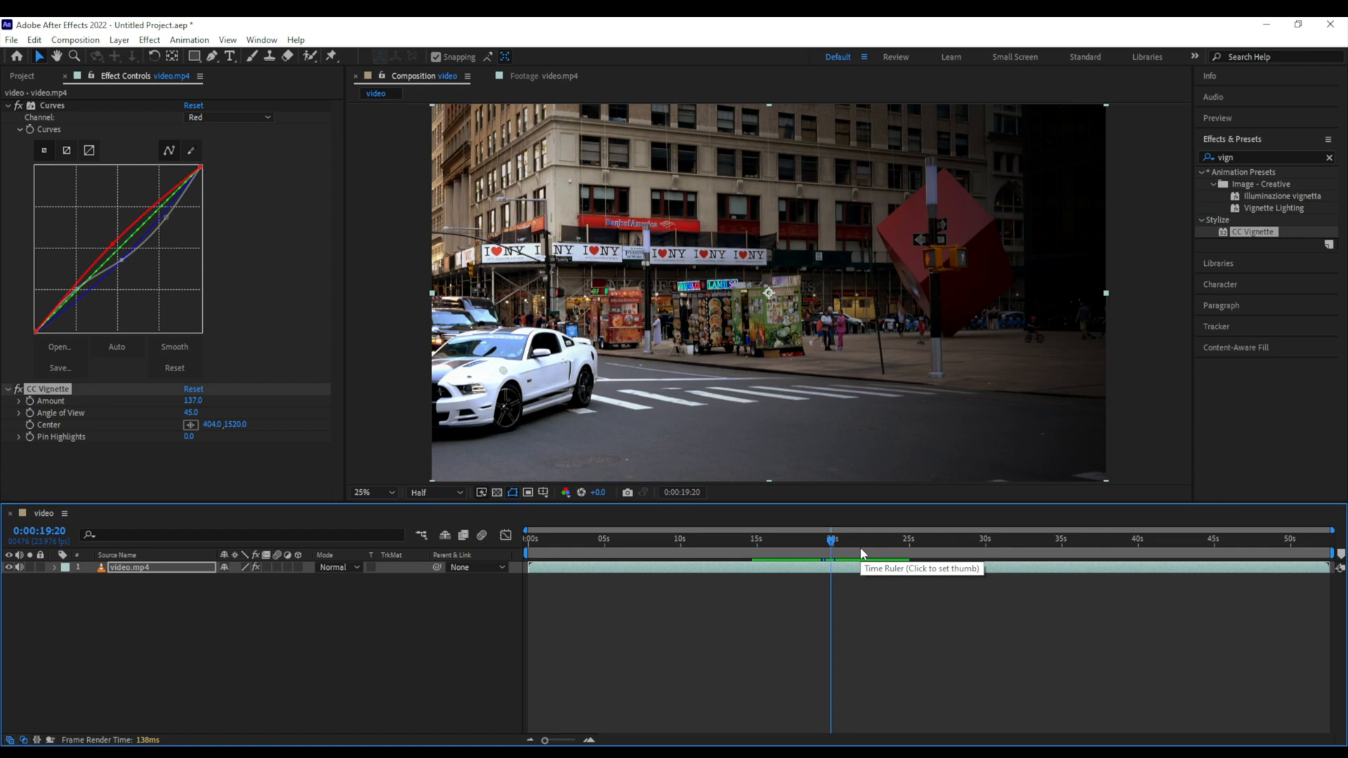
{"action": "left_click_drag", "start_coordinate": [810, 537], "coordinate": [757, 541]}
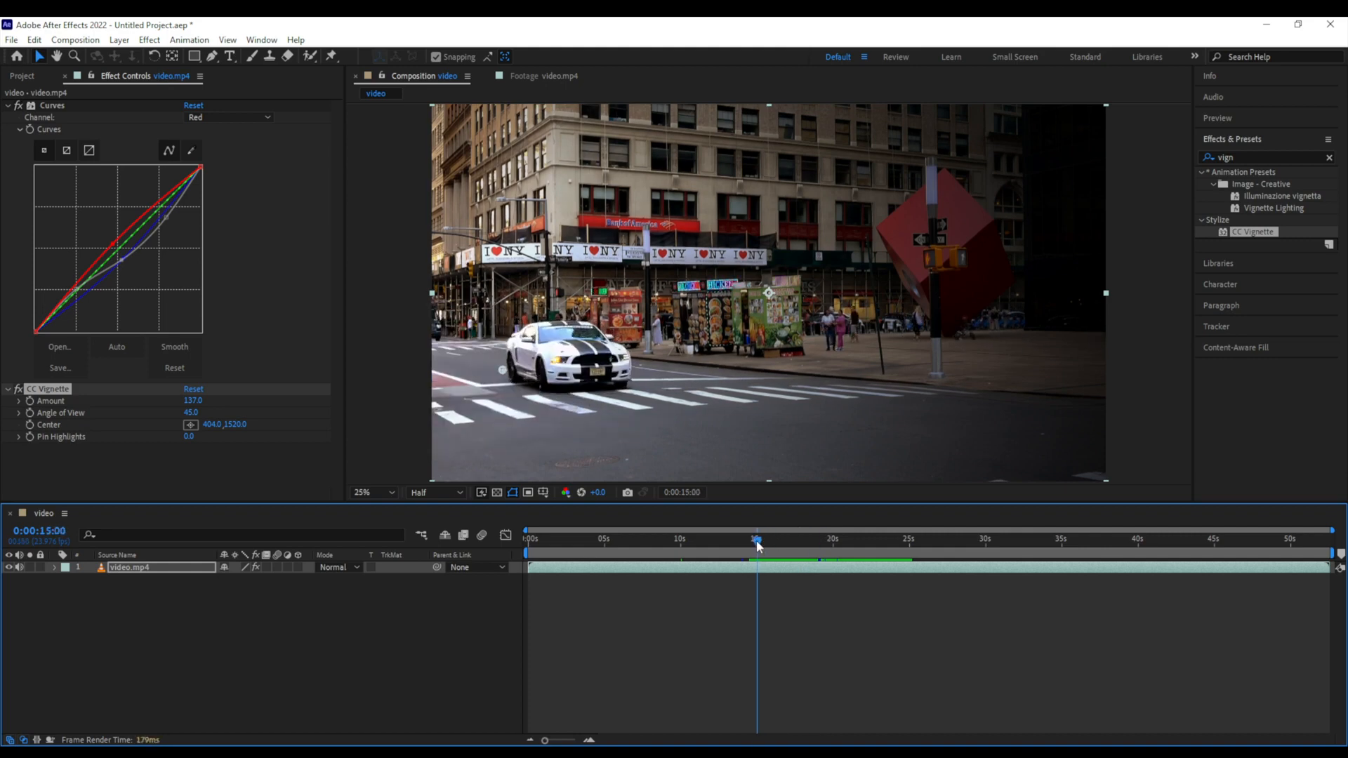
{"action": "left_click_drag", "start_coordinate": [505, 375], "coordinate": [581, 353]}
{"action": "left_click_drag", "start_coordinate": [186, 413], "coordinate": [361, 412]}
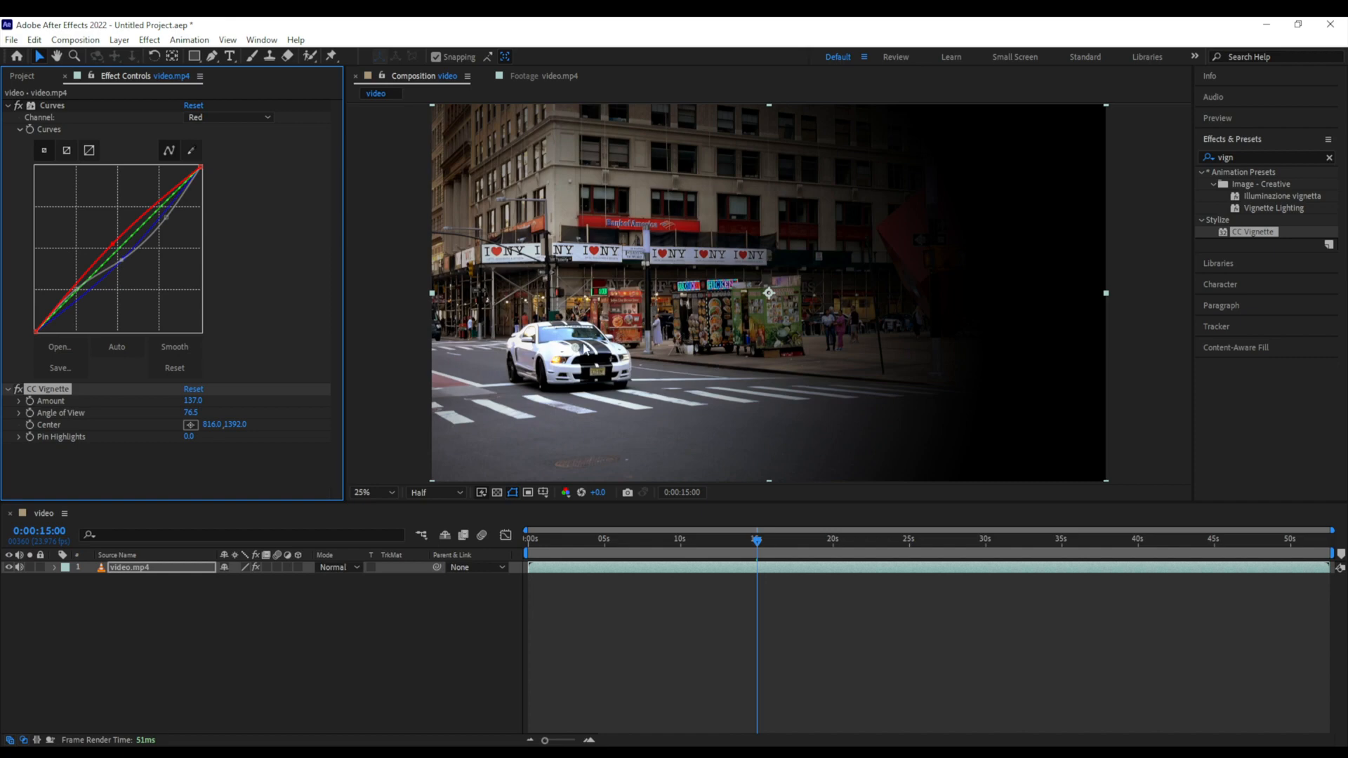
{"action": "left_click_drag", "start_coordinate": [580, 351], "coordinate": [576, 353]}
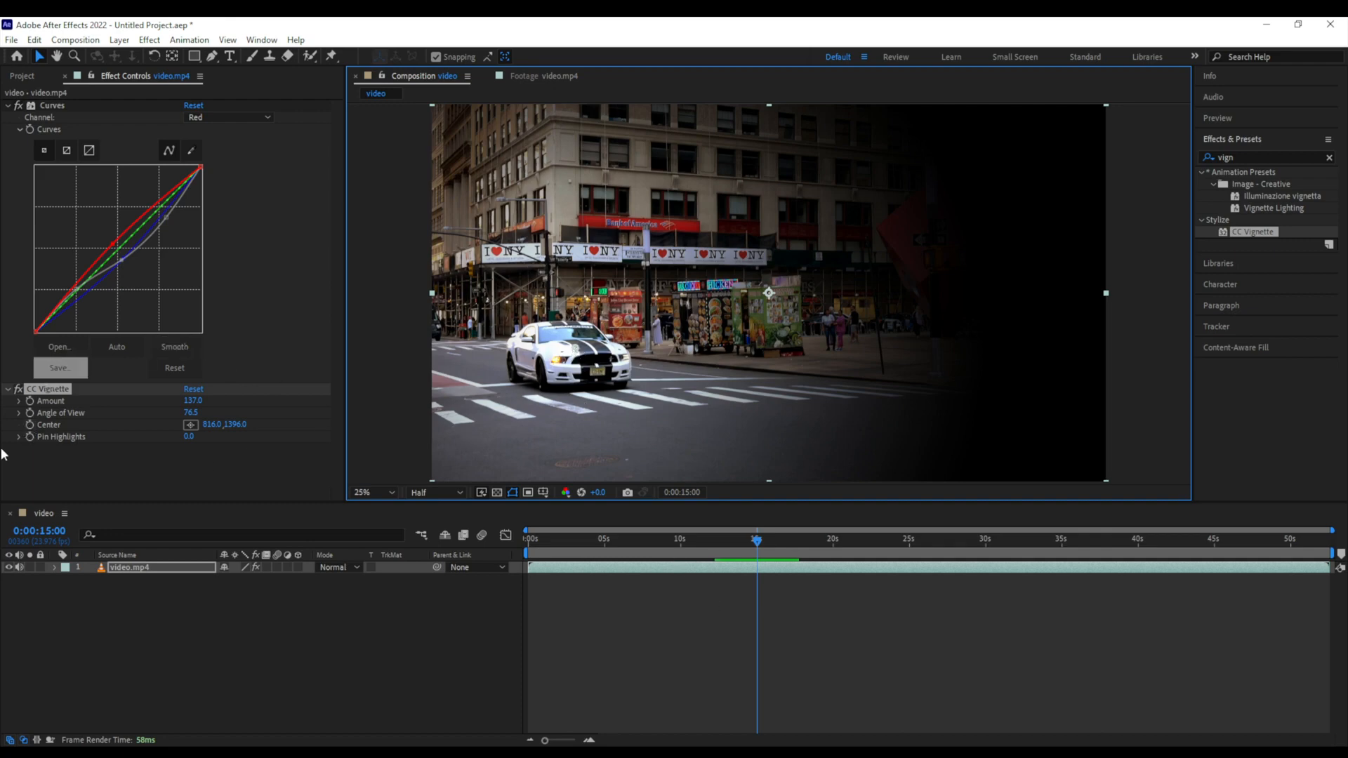
- Start keyframing the vignette's Center at 0:00:15:00, and at 0:00:09:23 move it onto the car at about 352, 1360
{"action": "left_click", "coordinate": [30, 424]}
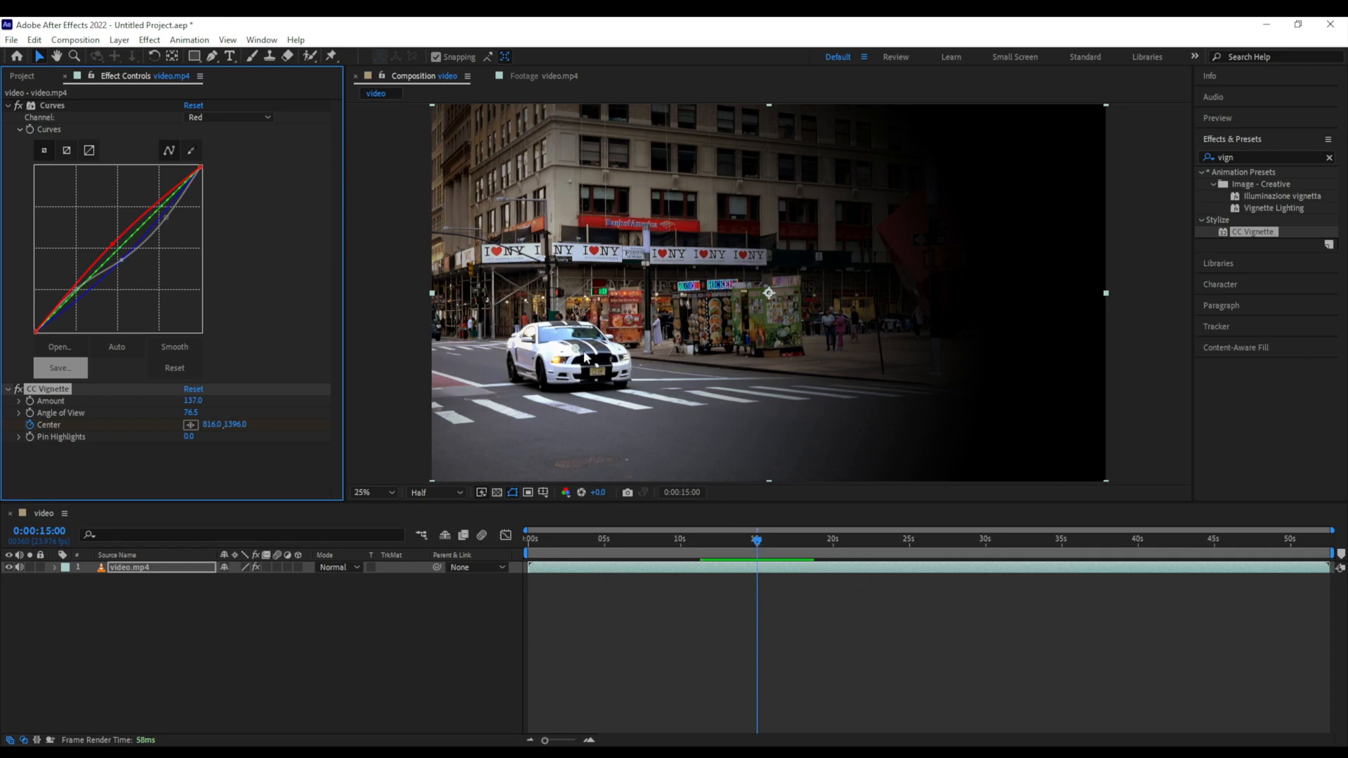
{"action": "left_click", "coordinate": [679, 548]}
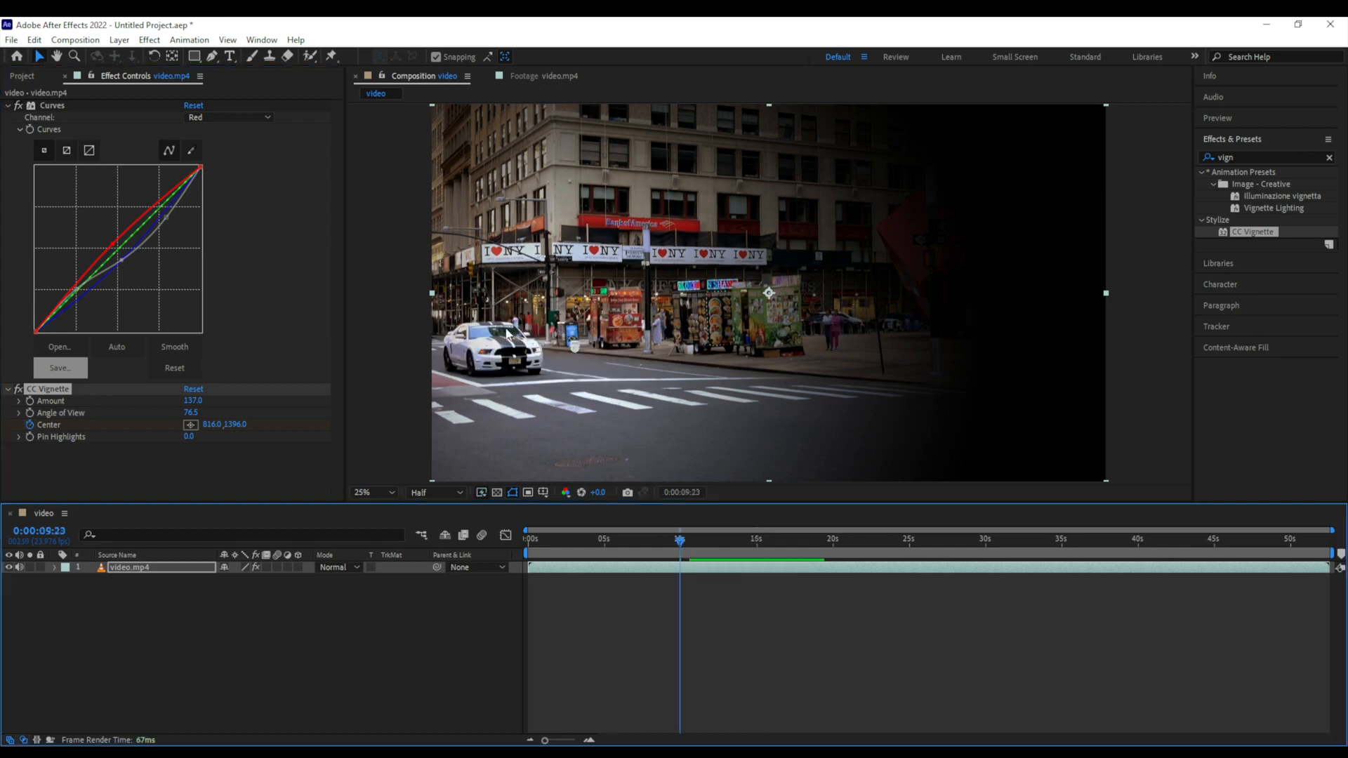
{"action": "left_click_drag", "start_coordinate": [573, 351], "coordinate": [494, 346]}
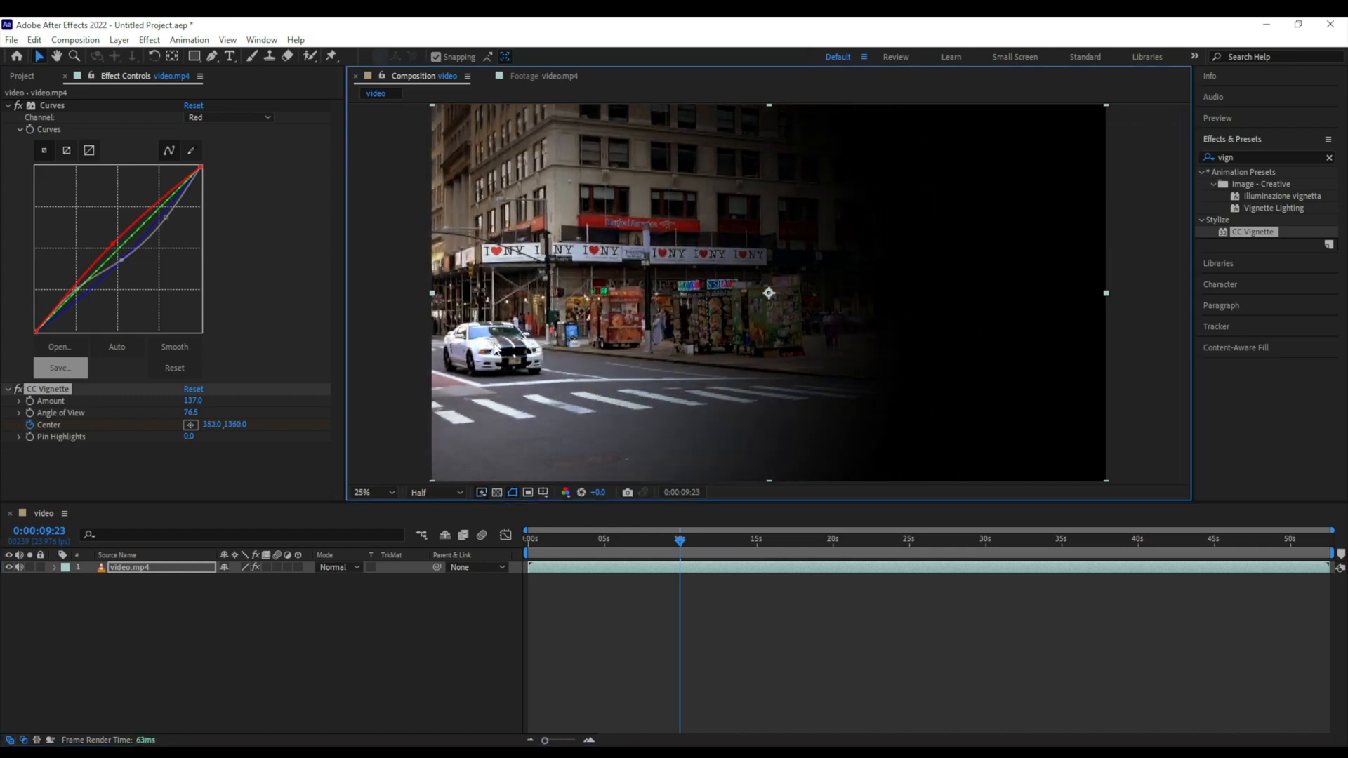
- Keyframe the vignette's Center on the white car at 0:00:20:00, and at 0:00:12:09 at about 417, 1357
{"action": "left_click", "coordinate": [834, 546]}
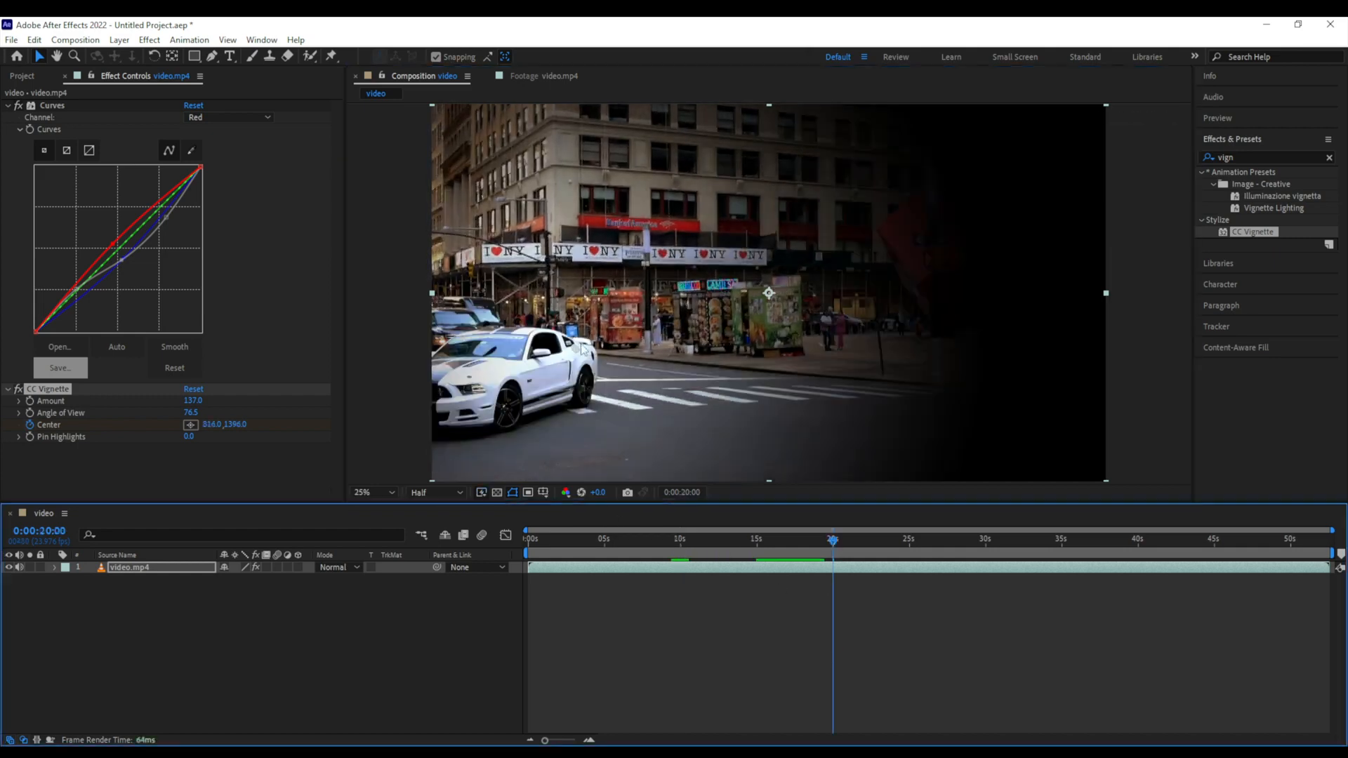
{"action": "left_click_drag", "start_coordinate": [575, 351], "coordinate": [469, 376]}
{"action": "left_click_drag", "start_coordinate": [834, 540], "coordinate": [717, 552]}
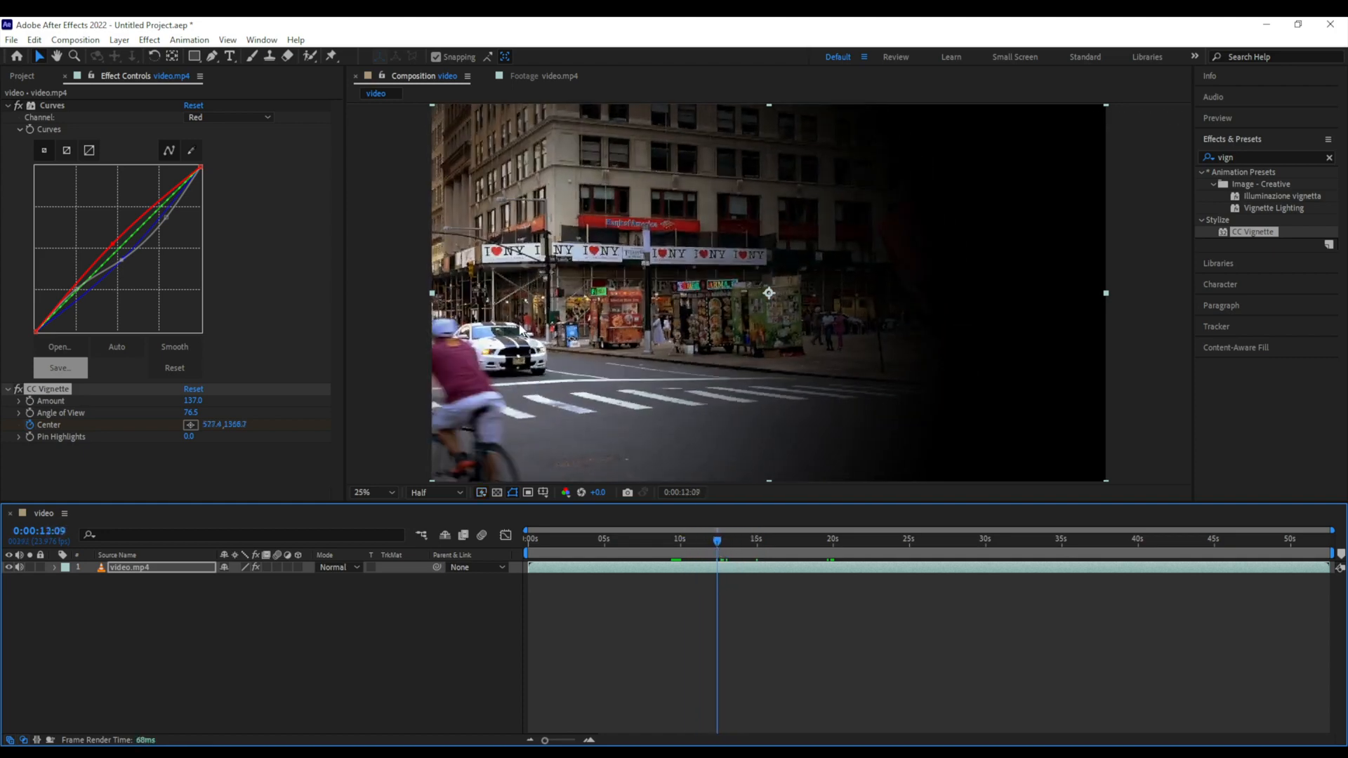
{"action": "left_click_drag", "start_coordinate": [533, 346], "coordinate": [499, 349]}
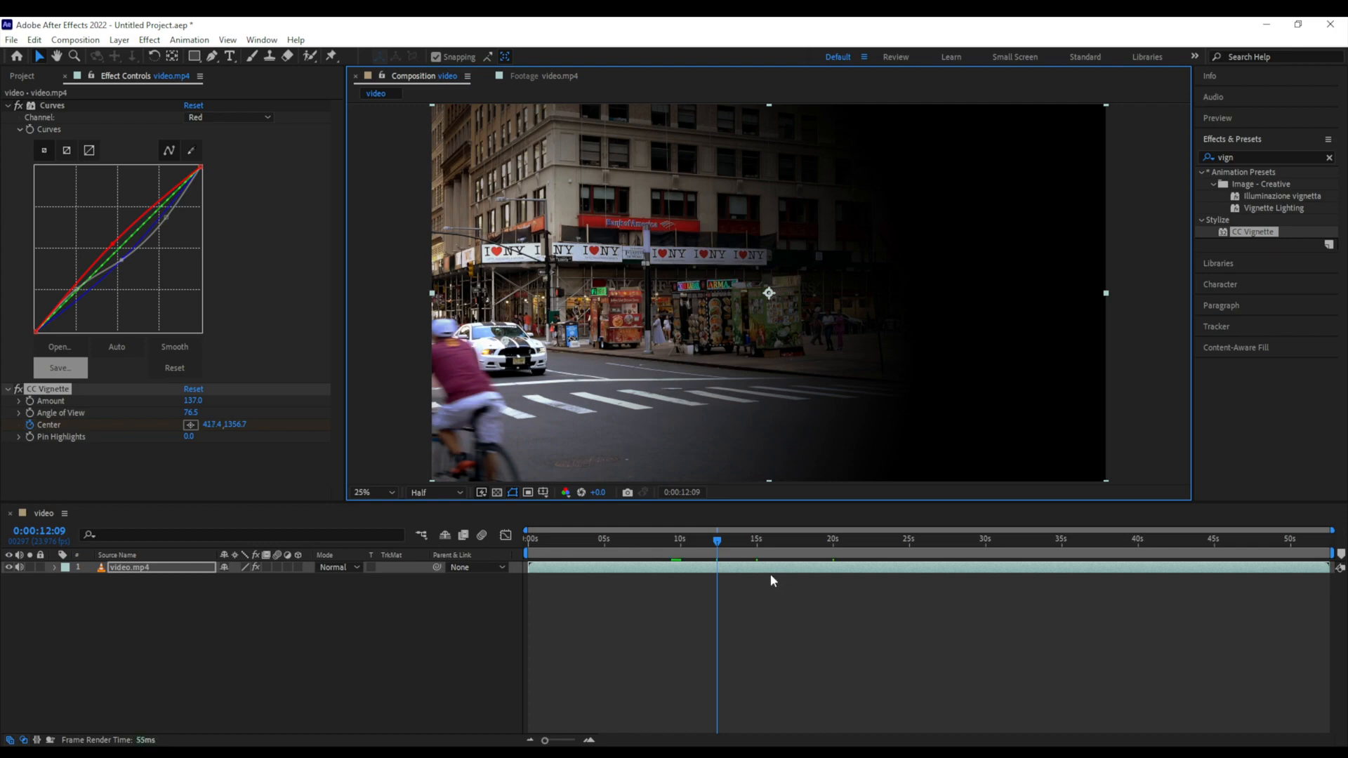
- Scrub the composition between 0:00:10:00 and 0:00:15:00 to check how the vignette's Center follows the car
{"action": "left_click_drag", "start_coordinate": [719, 547], "coordinate": [757, 561]}
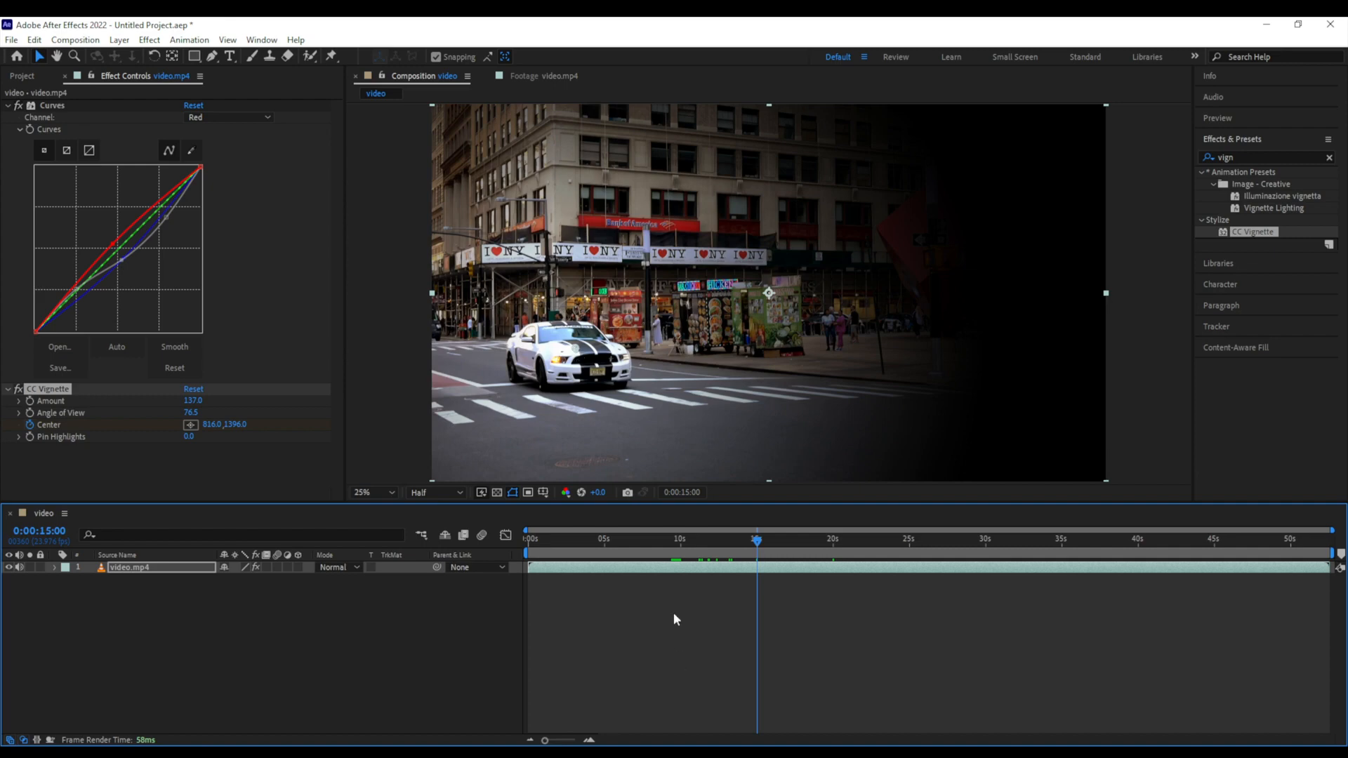
{"action": "left_click", "coordinate": [681, 554]}
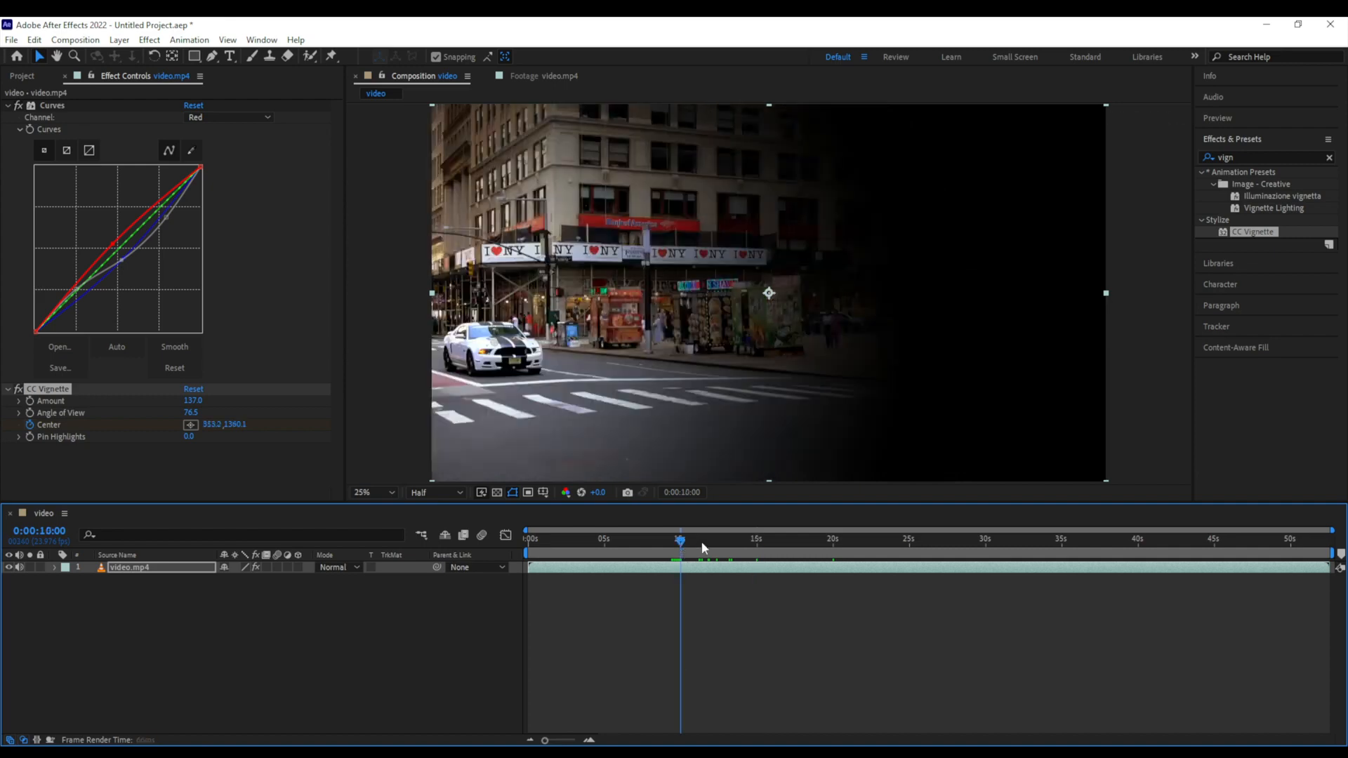
{"action": "left_click_drag", "start_coordinate": [679, 551], "coordinate": [757, 548]}
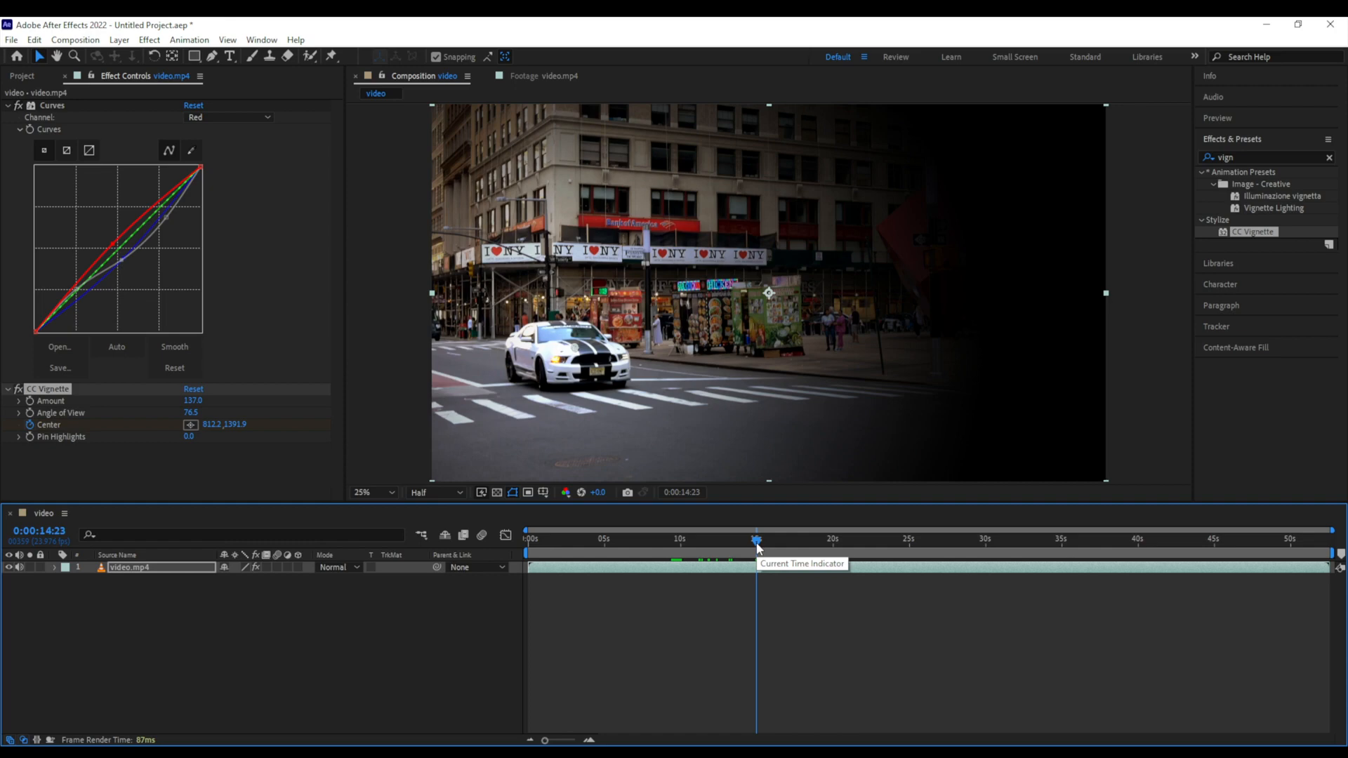
- Move to 0:00:10:01 and expand the video.mp4 layer's Transform properties in the timeline
{"action": "left_click", "coordinate": [681, 553]}
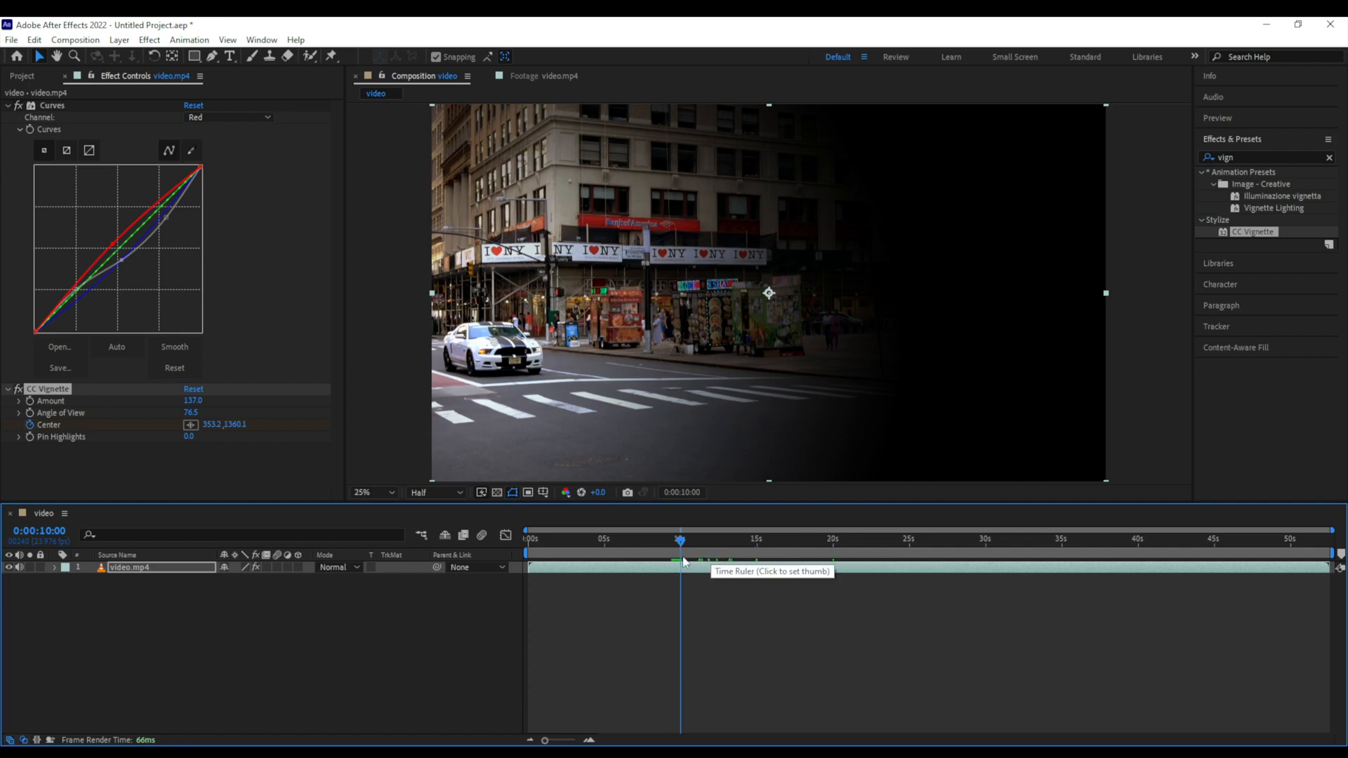
{"action": "left_click_drag", "start_coordinate": [680, 549], "coordinate": [681, 548]}
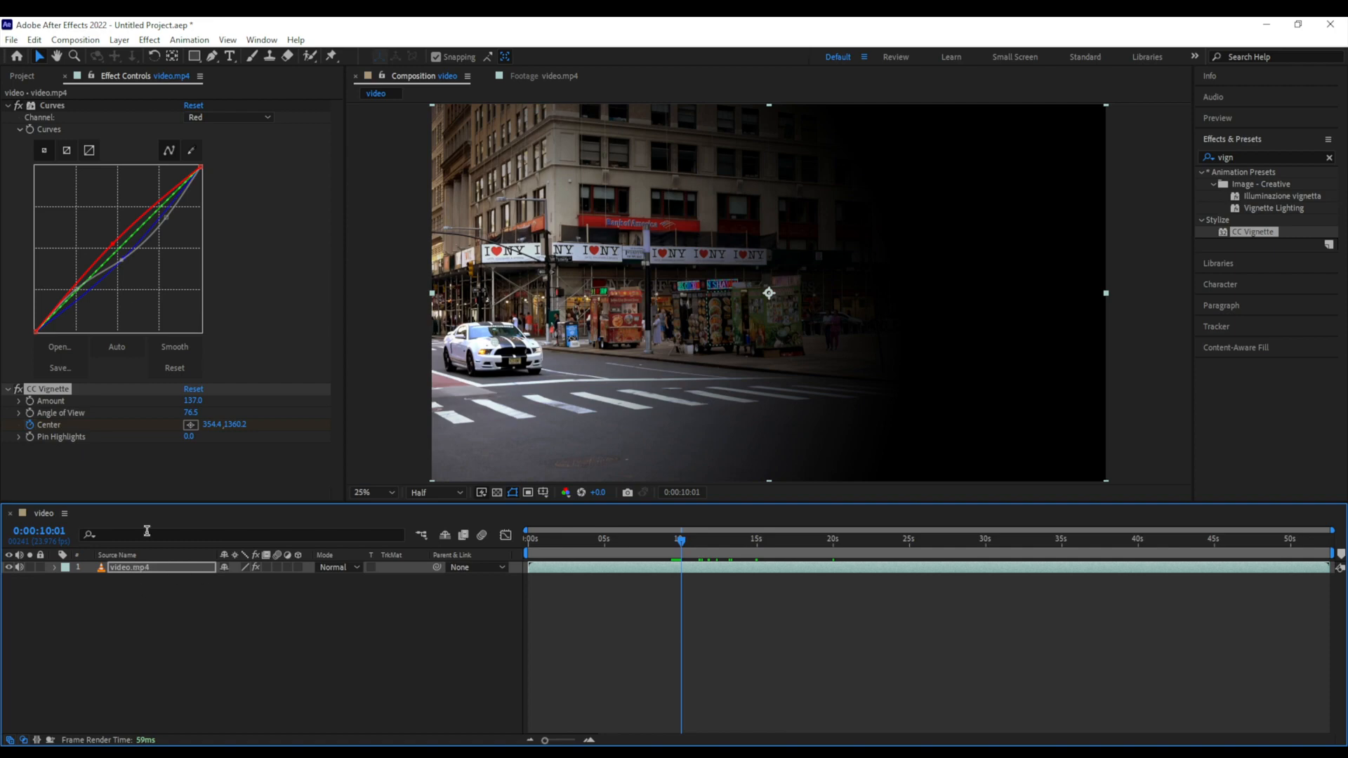
{"action": "left_click", "coordinate": [158, 566]}
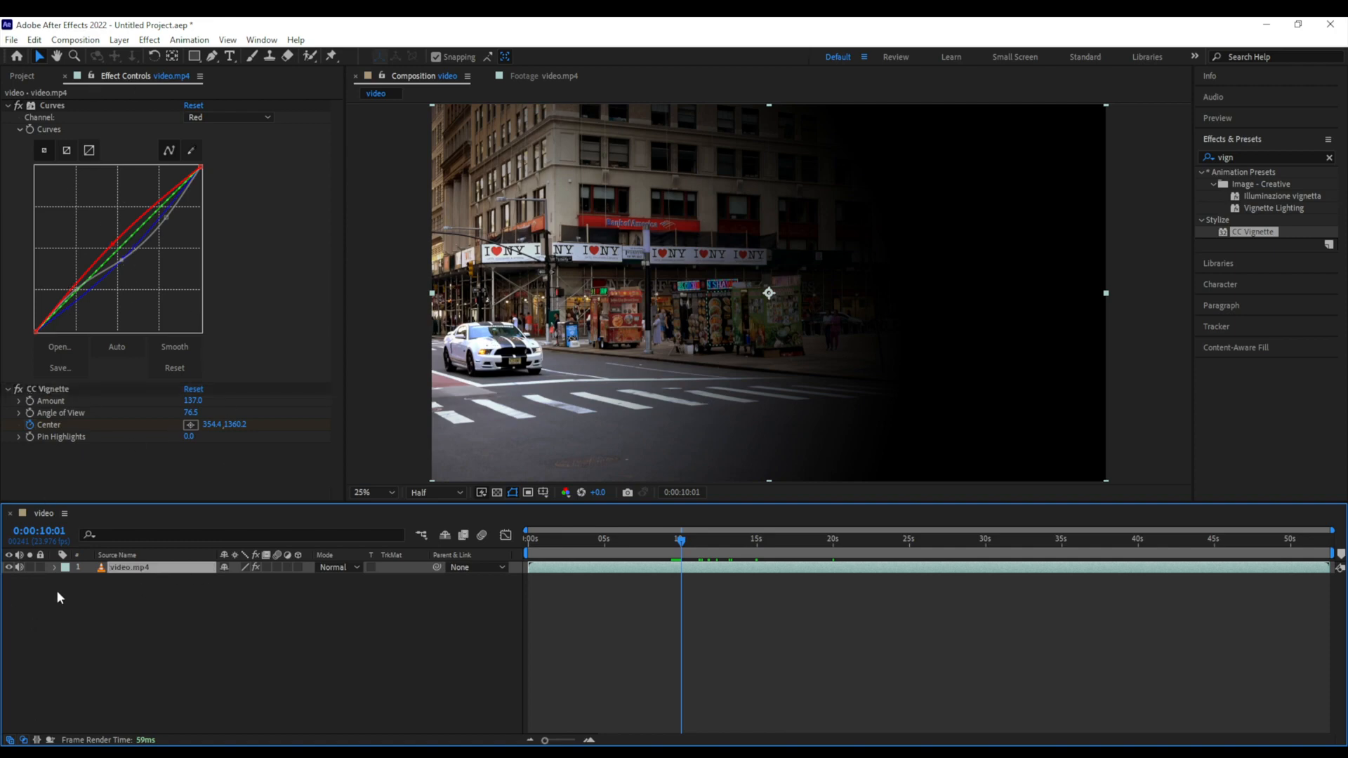
{"action": "left_click", "coordinate": [54, 567]}
{"action": "left_click", "coordinate": [67, 591]}
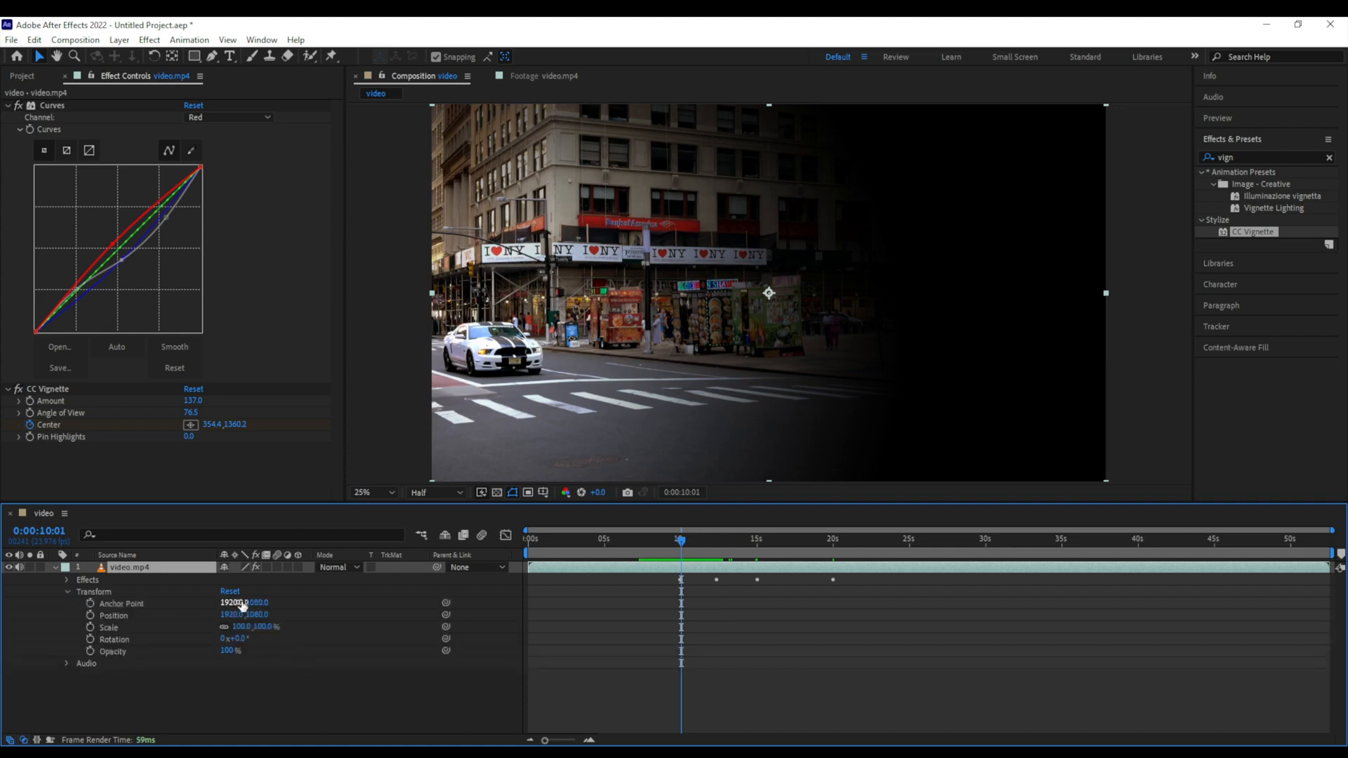
- Try shifting the layer's Anchor Point, and undo the changes to its transform
{"action": "left_click_drag", "start_coordinate": [242, 604], "coordinate": [82, 650]}
{"action": "key", "text": "ctrl+z"}
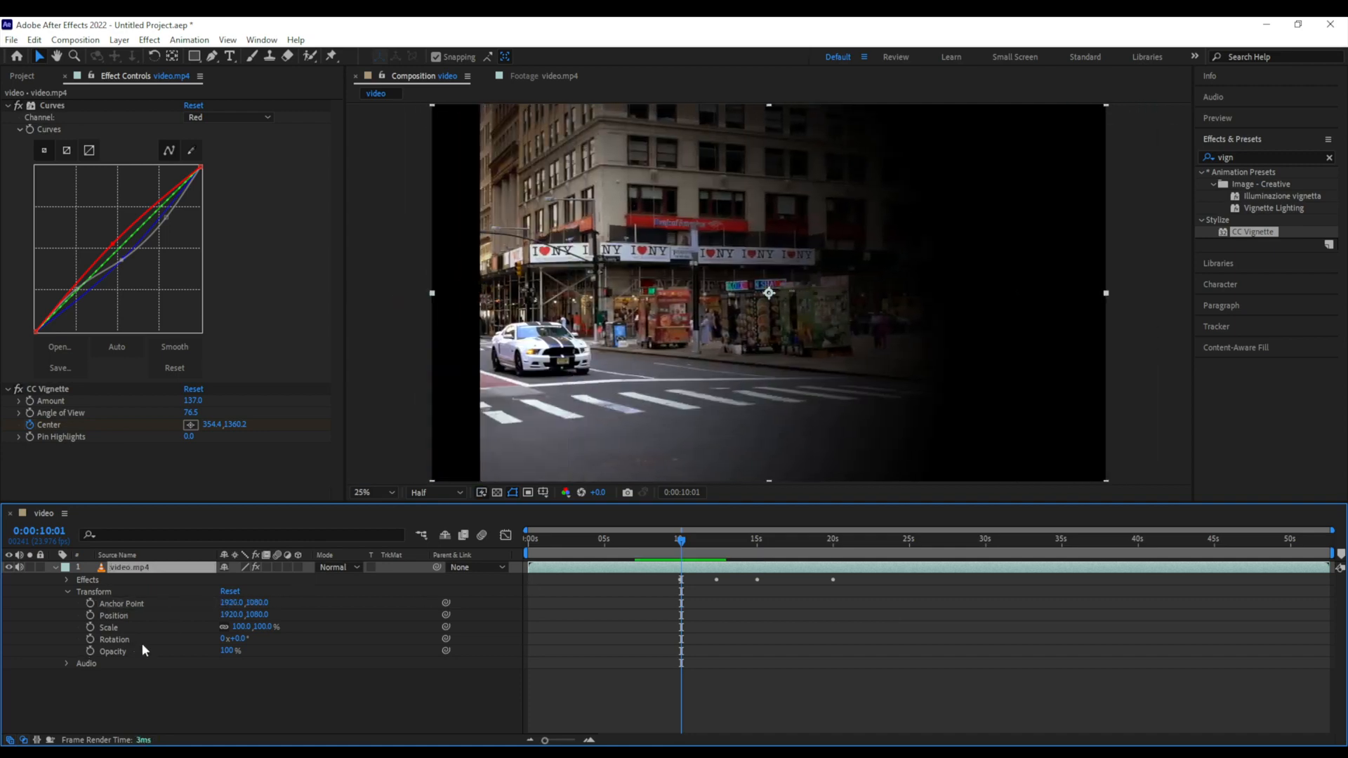
{"action": "left_click_drag", "start_coordinate": [256, 604], "coordinate": [268, 671]}
{"action": "key", "text": "ctrl+z"}
{"action": "key", "text": "ctrl+z"}
{"action": "key", "text": "ctrl+z"}
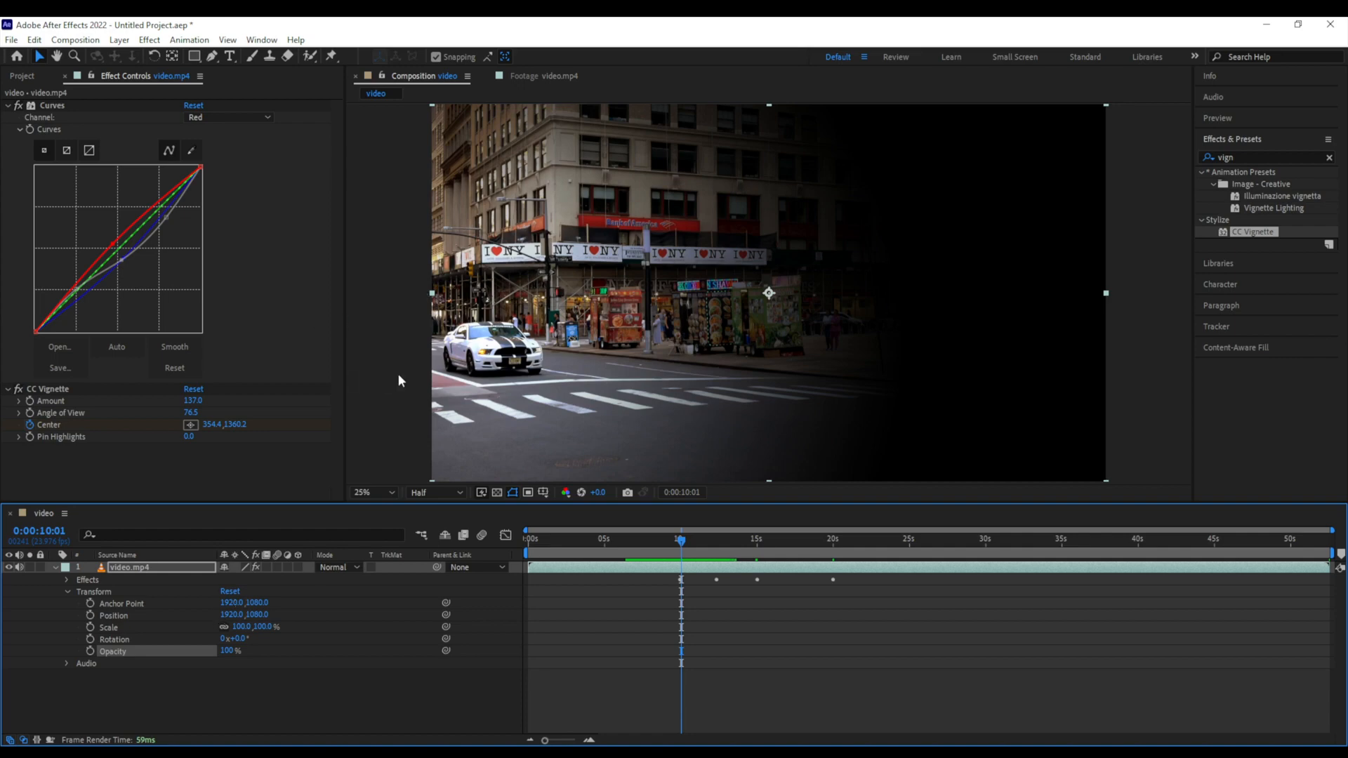
- Expand the layer's Effects group and the CC Vignette properties to show the Center keyframes
{"action": "left_click", "coordinate": [66, 580]}
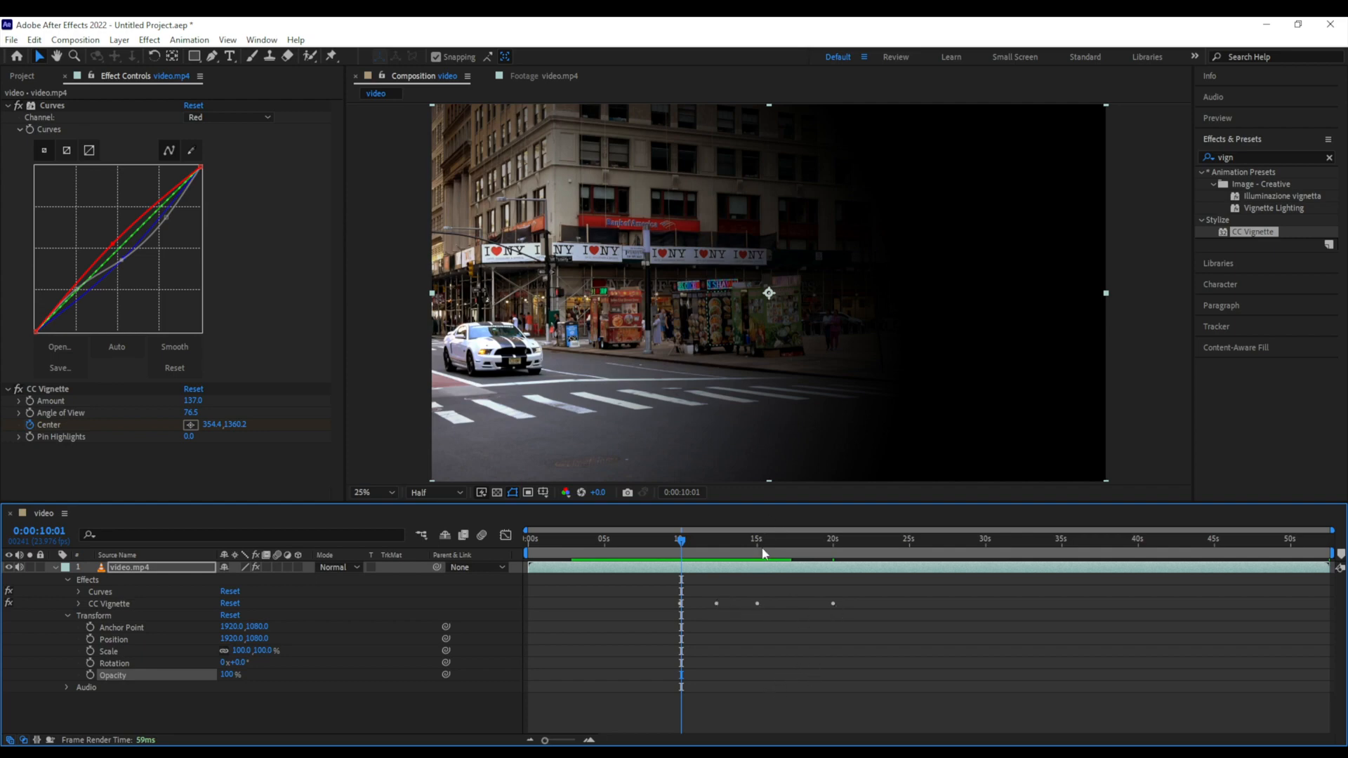
{"action": "left_click", "coordinate": [757, 603]}
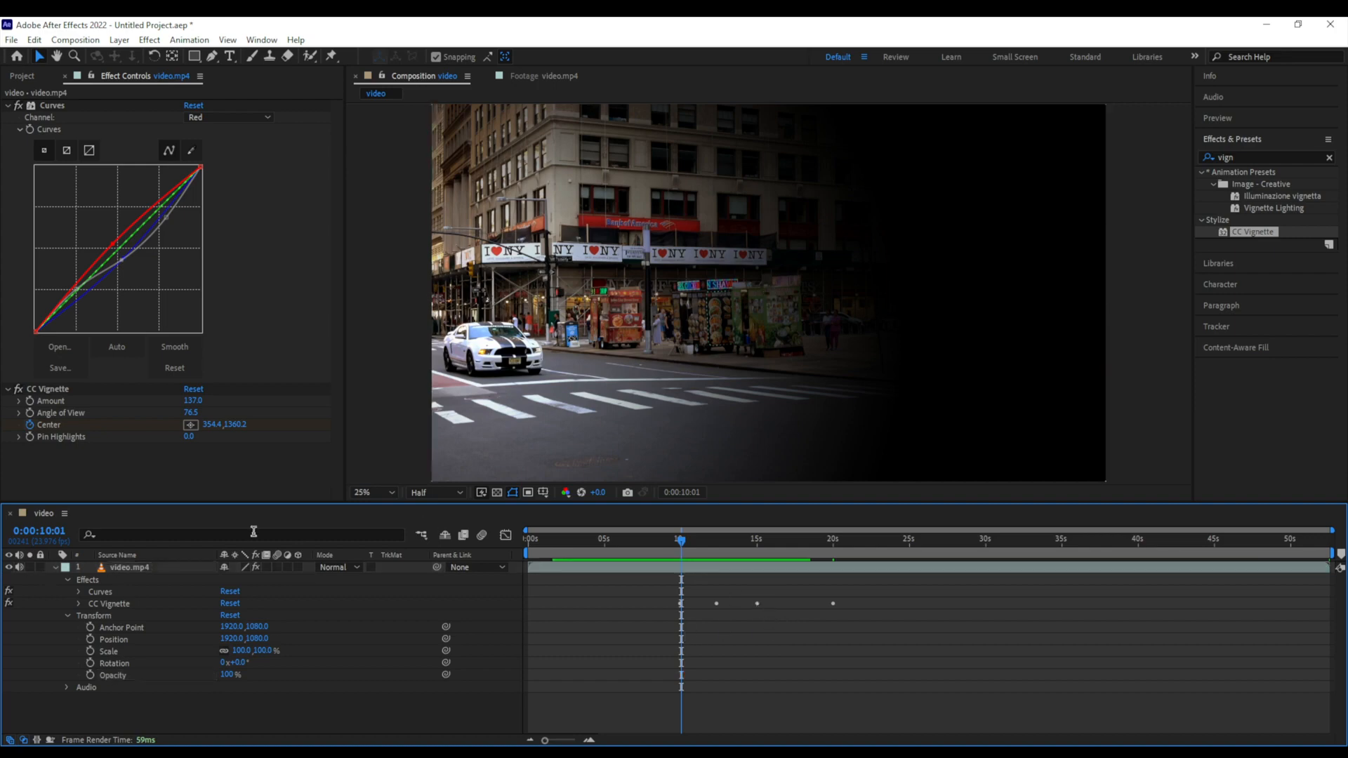
{"action": "left_click", "coordinate": [78, 604]}
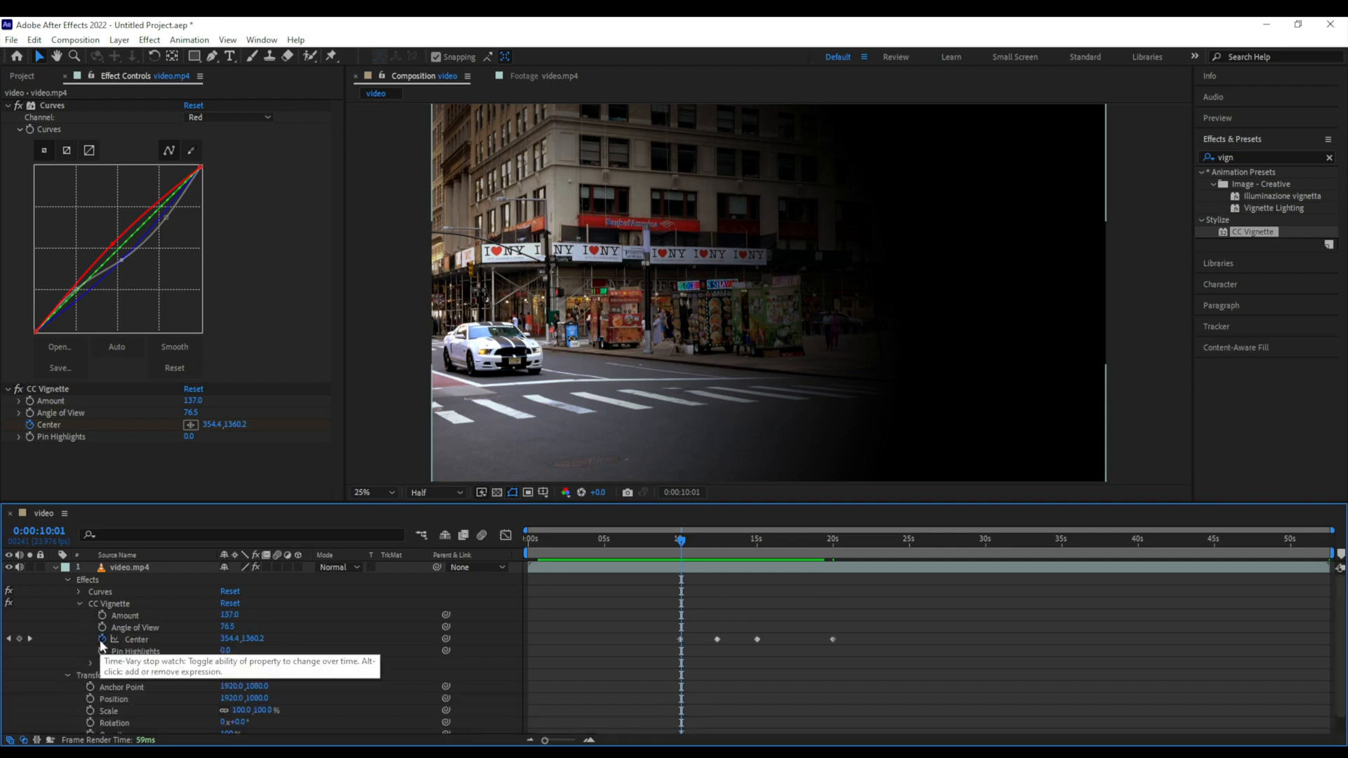
- Step forward and back through the vignette's Center keyframes to compare the frame at each one, ending on 0:00:12:09
{"action": "left_click", "coordinate": [31, 641]}
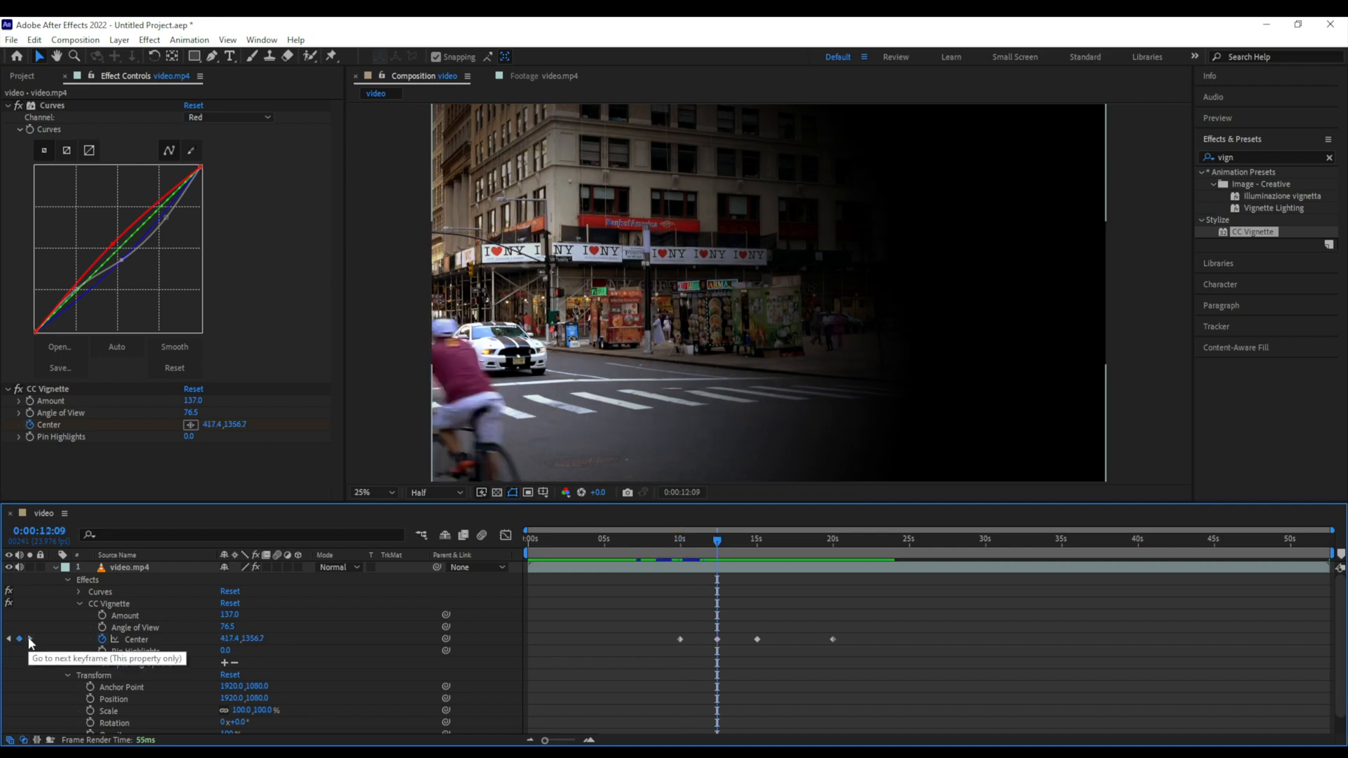
{"action": "left_click", "coordinate": [30, 641]}
{"action": "left_click", "coordinate": [30, 641]}
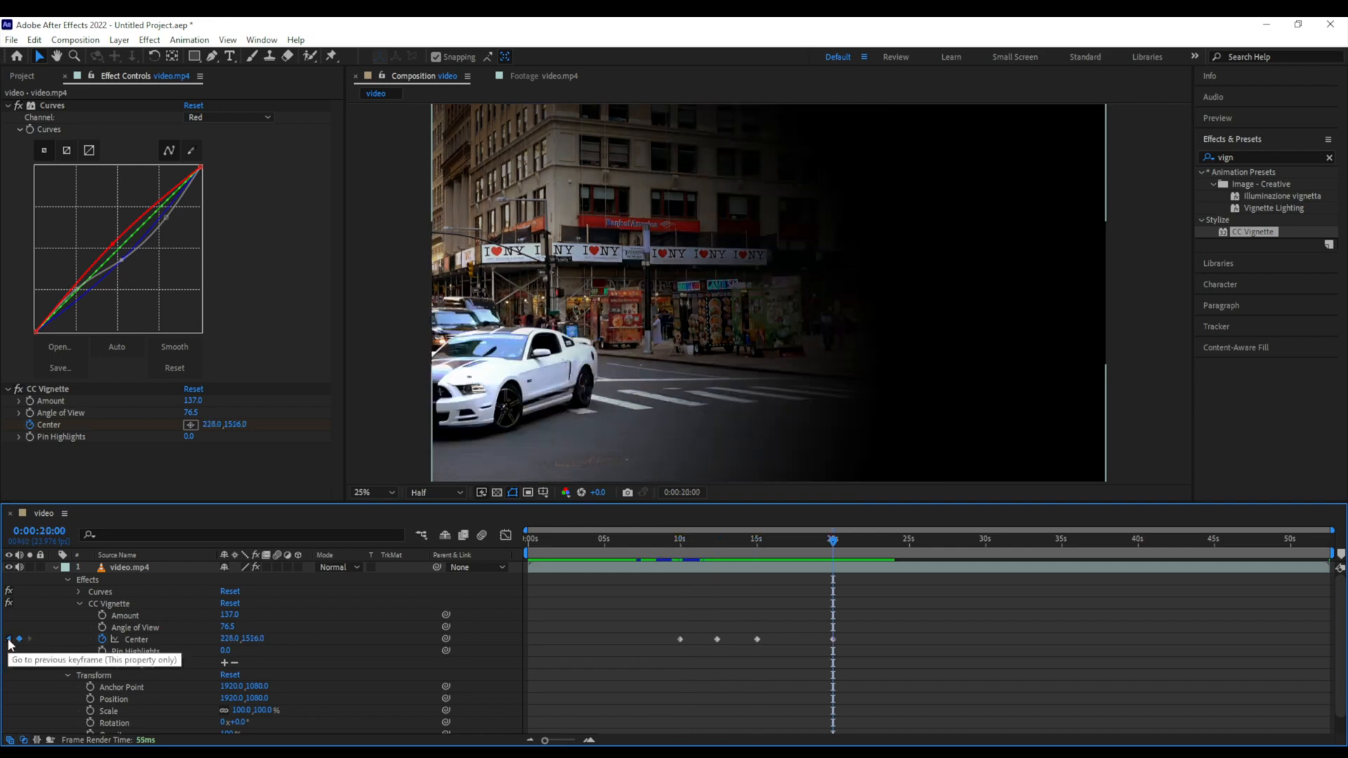
{"action": "left_click", "coordinate": [9, 641]}
{"action": "left_click", "coordinate": [10, 641]}
{"action": "left_click", "coordinate": [10, 641]}
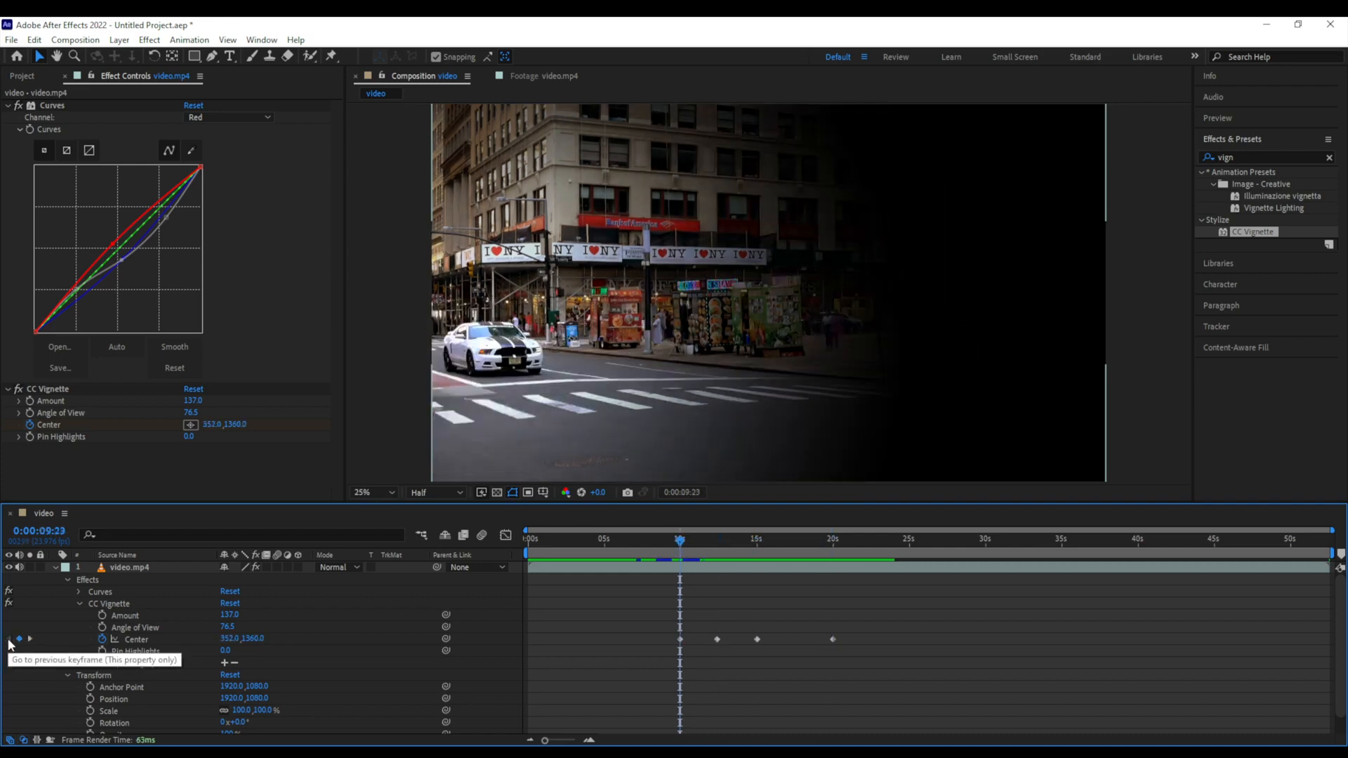
{"action": "left_click", "coordinate": [30, 641]}
{"action": "left_click", "coordinate": [30, 641]}
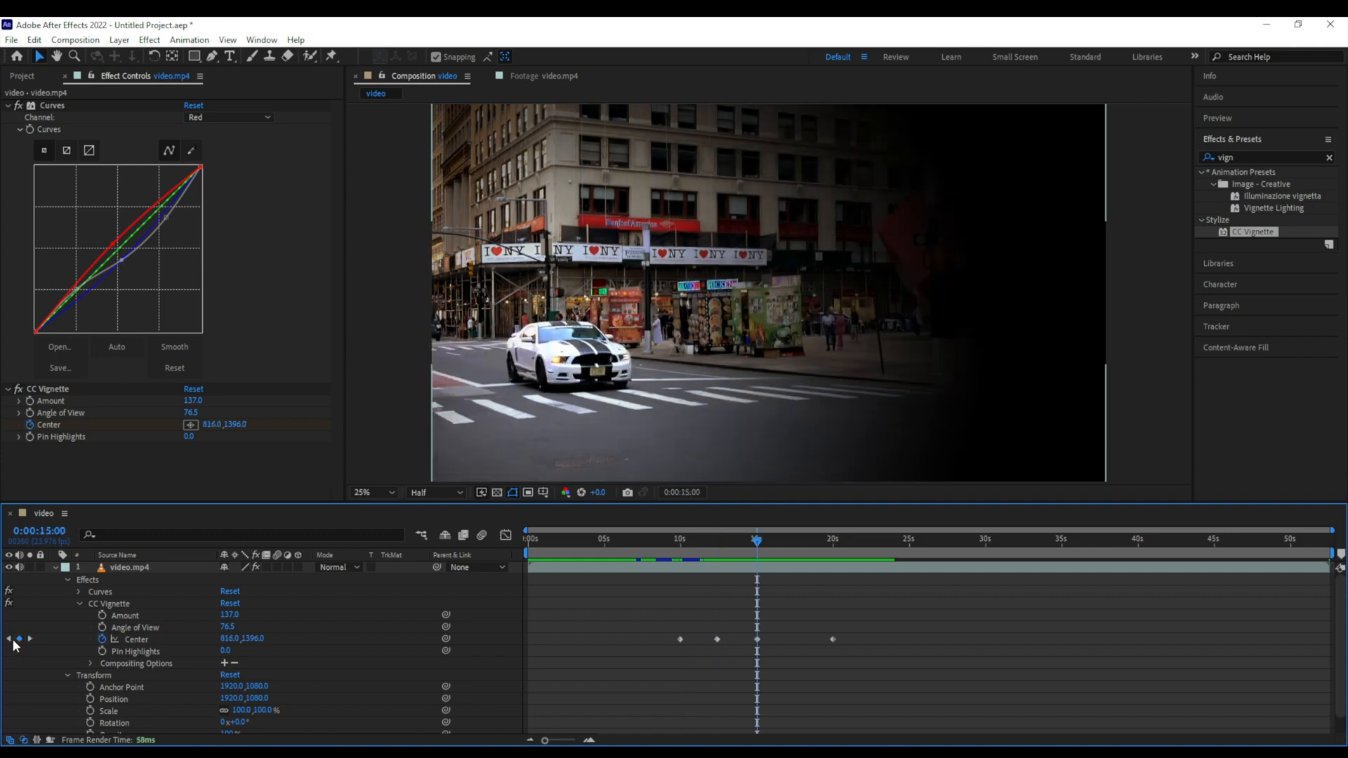
{"action": "left_click", "coordinate": [9, 639]}
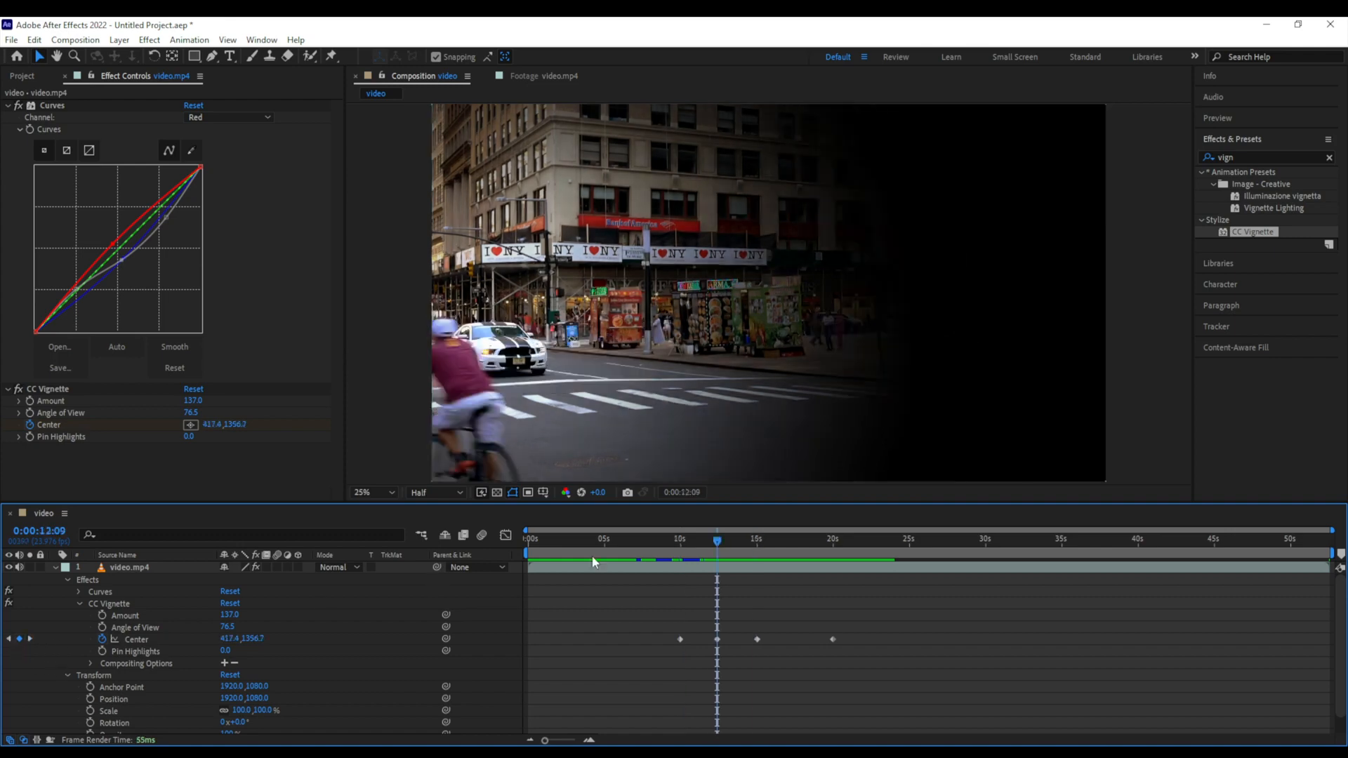
- Inspect individual Center keyframes in the timeline, comparing the CC Vignette keyframe display collapsed and expanded
{"action": "left_click", "coordinate": [680, 639]}
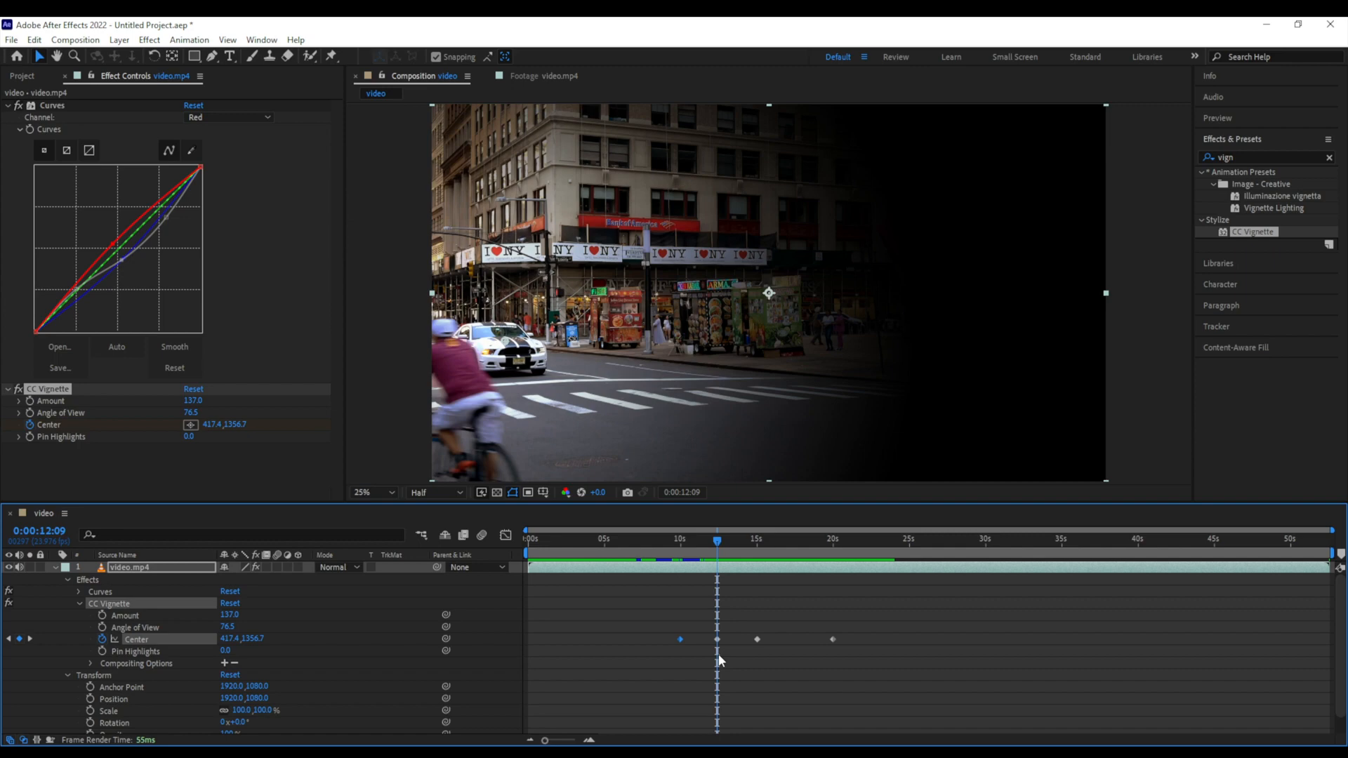
{"action": "left_click", "coordinate": [757, 639]}
{"action": "left_click", "coordinate": [80, 604]}
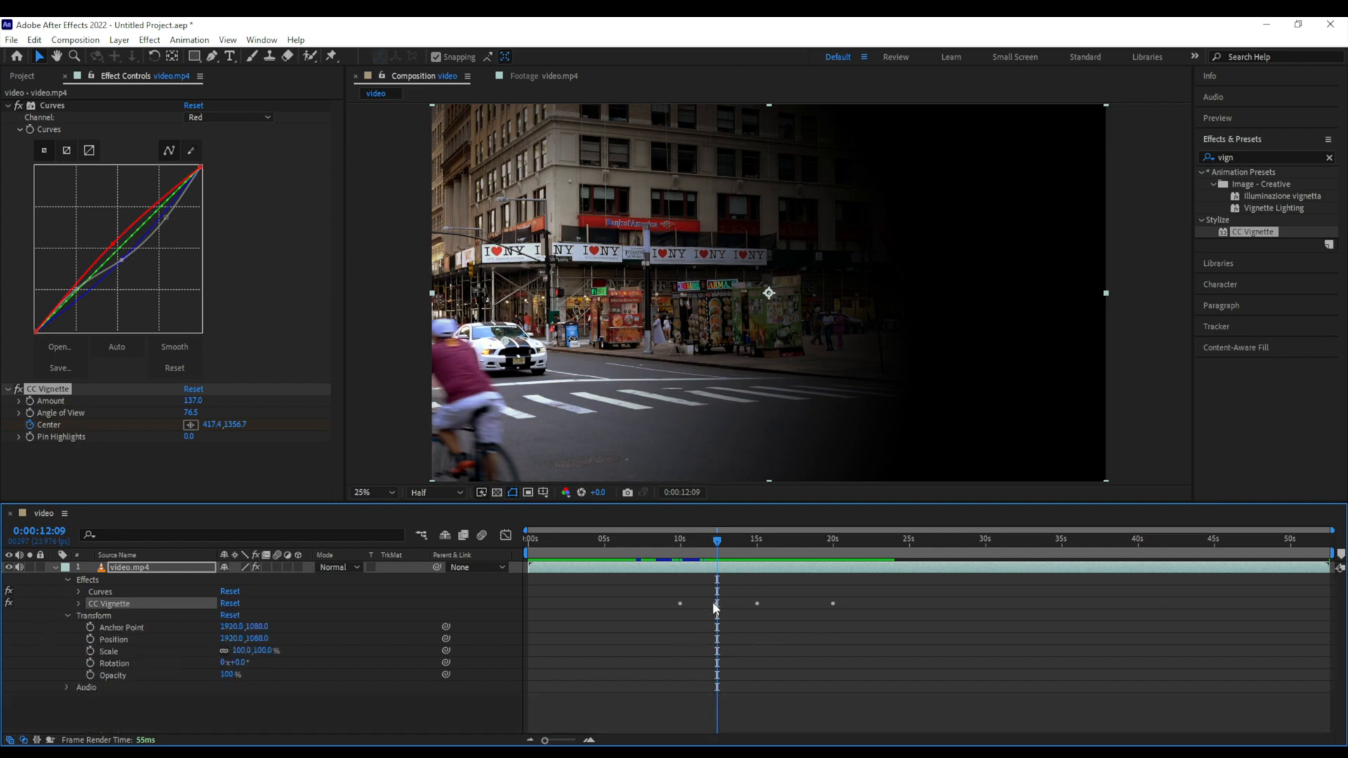
{"action": "left_click", "coordinate": [836, 609]}
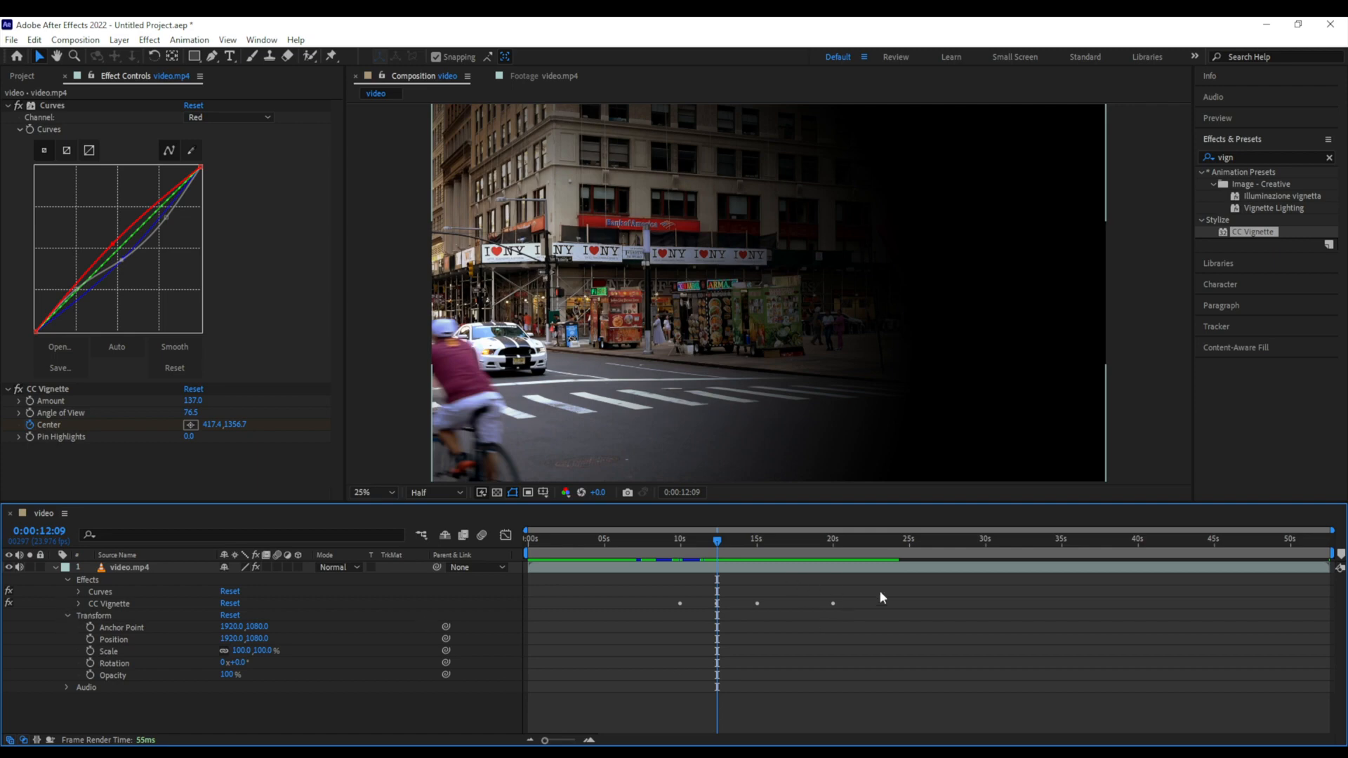
{"action": "left_click", "coordinate": [78, 604]}
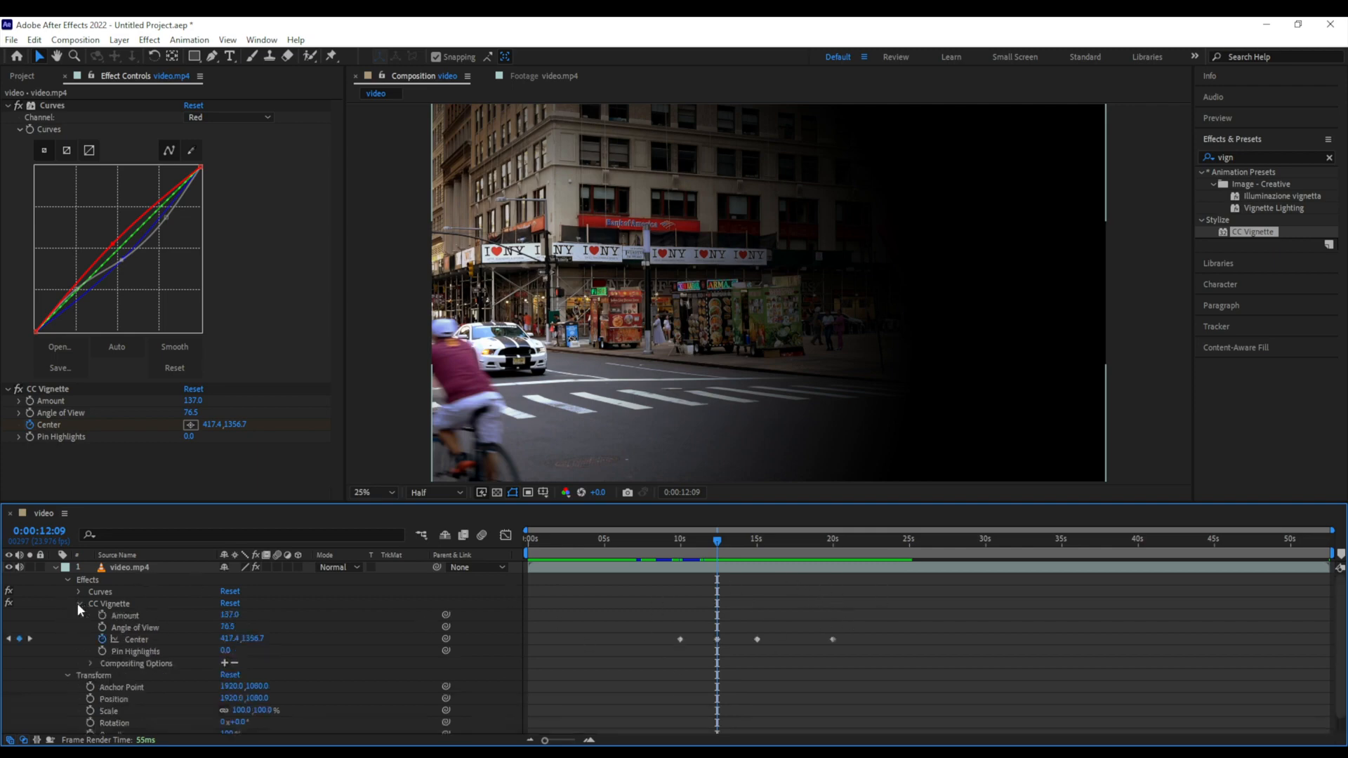
{"action": "left_click", "coordinate": [717, 639]}
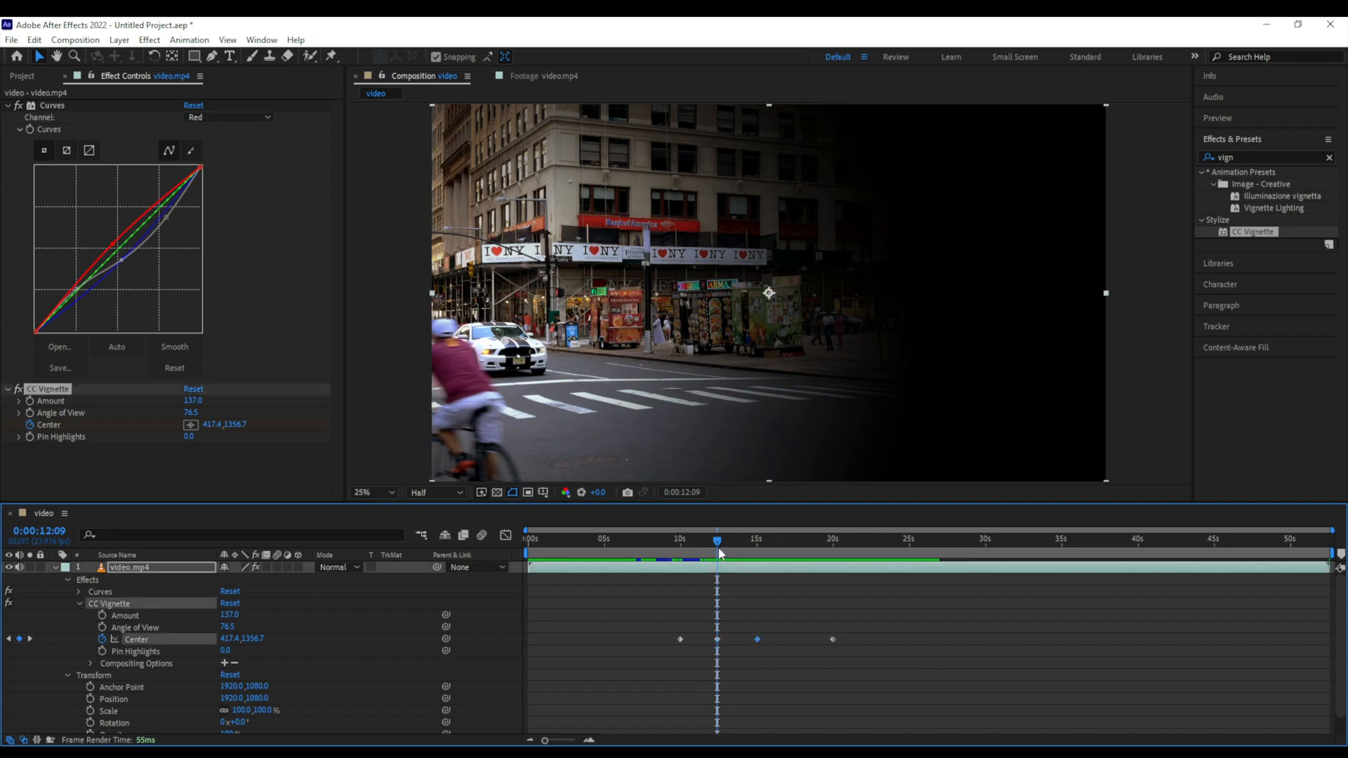
- At 0:00:16:12, start keyframing the vignette's Amount and Angle of View, plus the layer's Anchor Point, Position, Scale and Rotation
{"action": "left_click_drag", "start_coordinate": [718, 542], "coordinate": [779, 640]}
{"action": "mouse_move", "coordinate": [777, 550]}
{"action": "left_mouse_down"}
{"action": "mouse_move", "coordinate": [745, 552]}
{"action": "mouse_move", "coordinate": [766, 554]}
{"action": "left_mouse_up"}
{"action": "key", "text": "ctrl+z"}
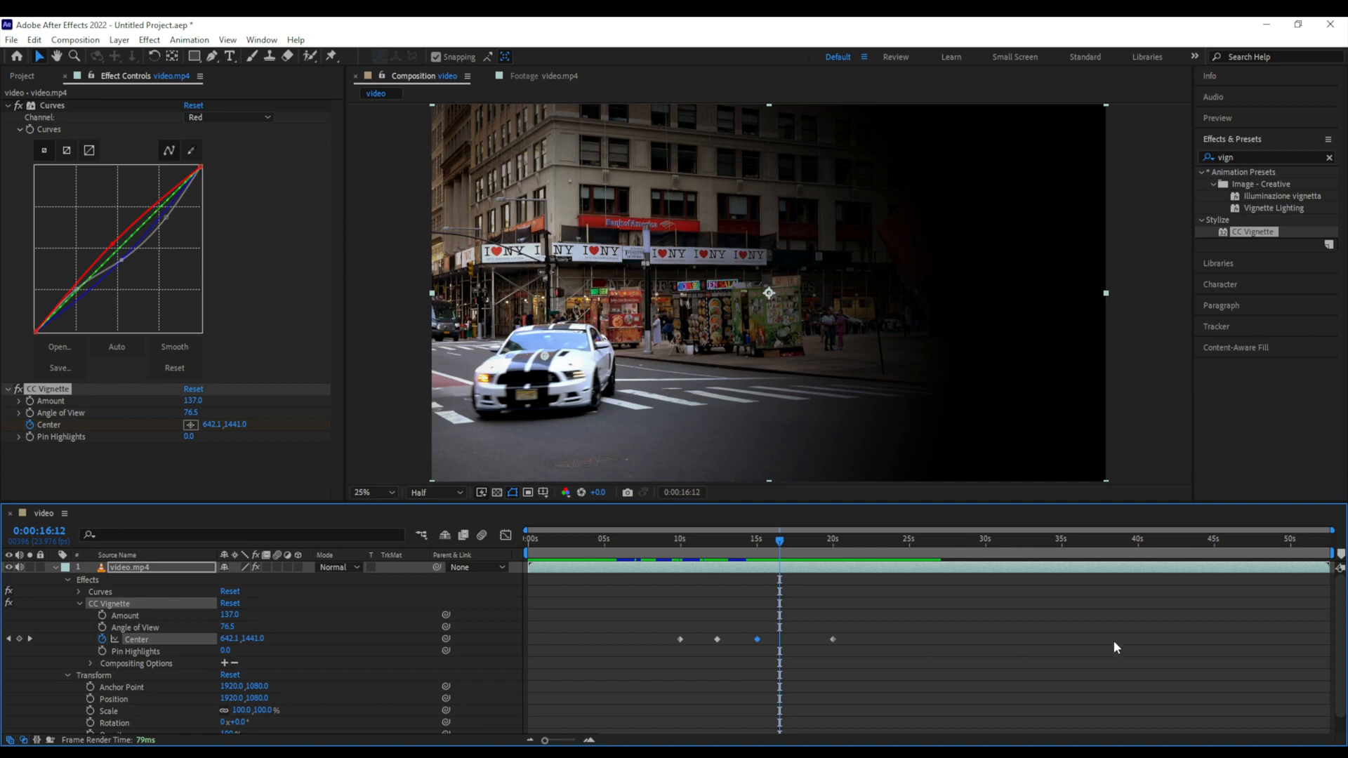
{"action": "left_click", "coordinate": [101, 615]}
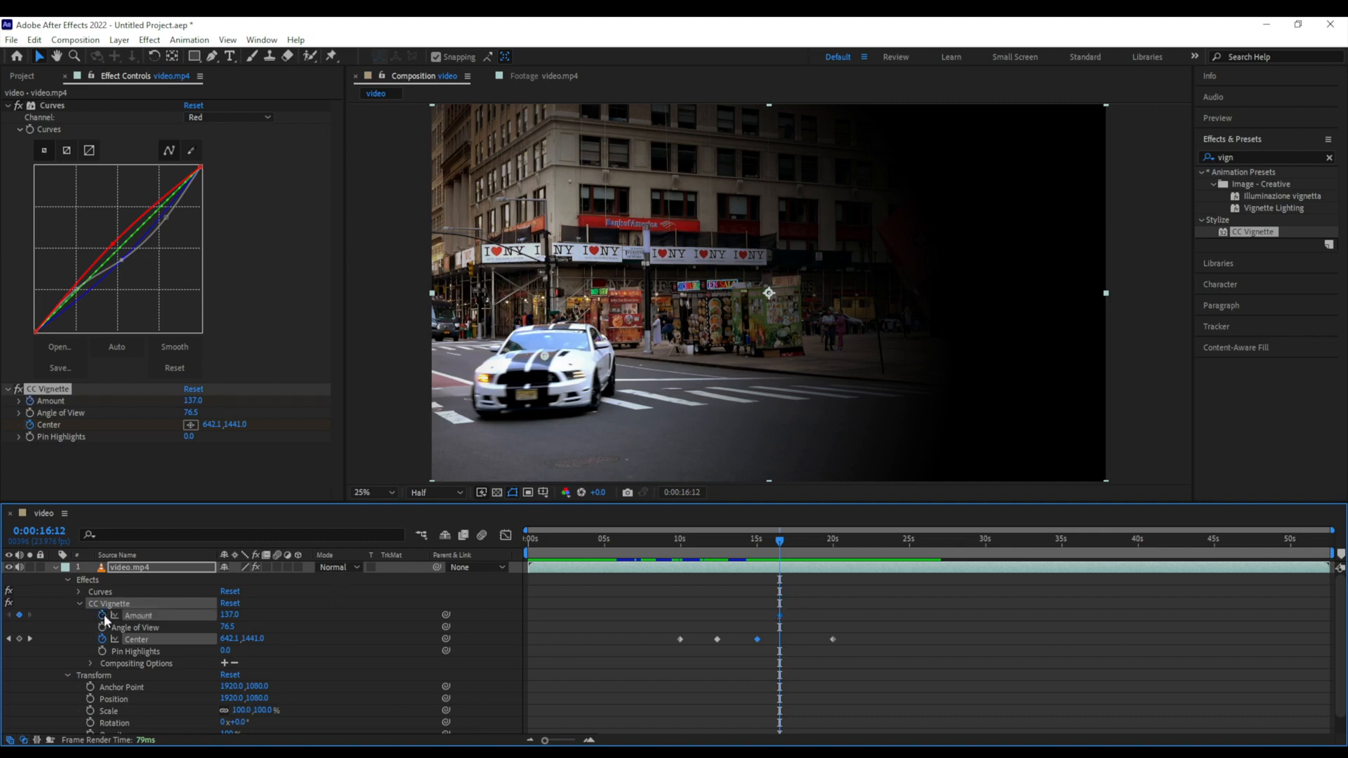
{"action": "left_click", "coordinate": [102, 627]}
{"action": "left_click", "coordinate": [90, 687]}
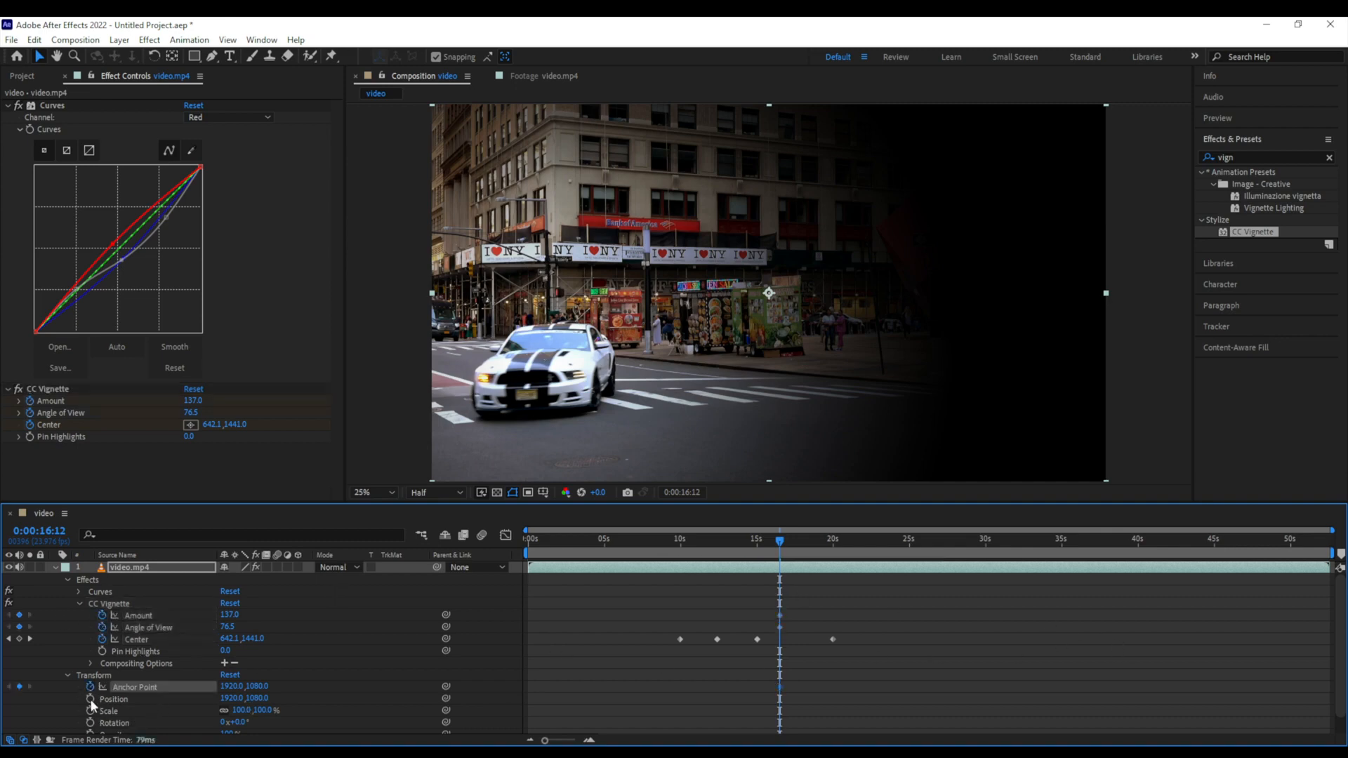
{"action": "left_click", "coordinate": [90, 698]}
{"action": "left_click", "coordinate": [90, 710]}
{"action": "left_click", "coordinate": [90, 722]}
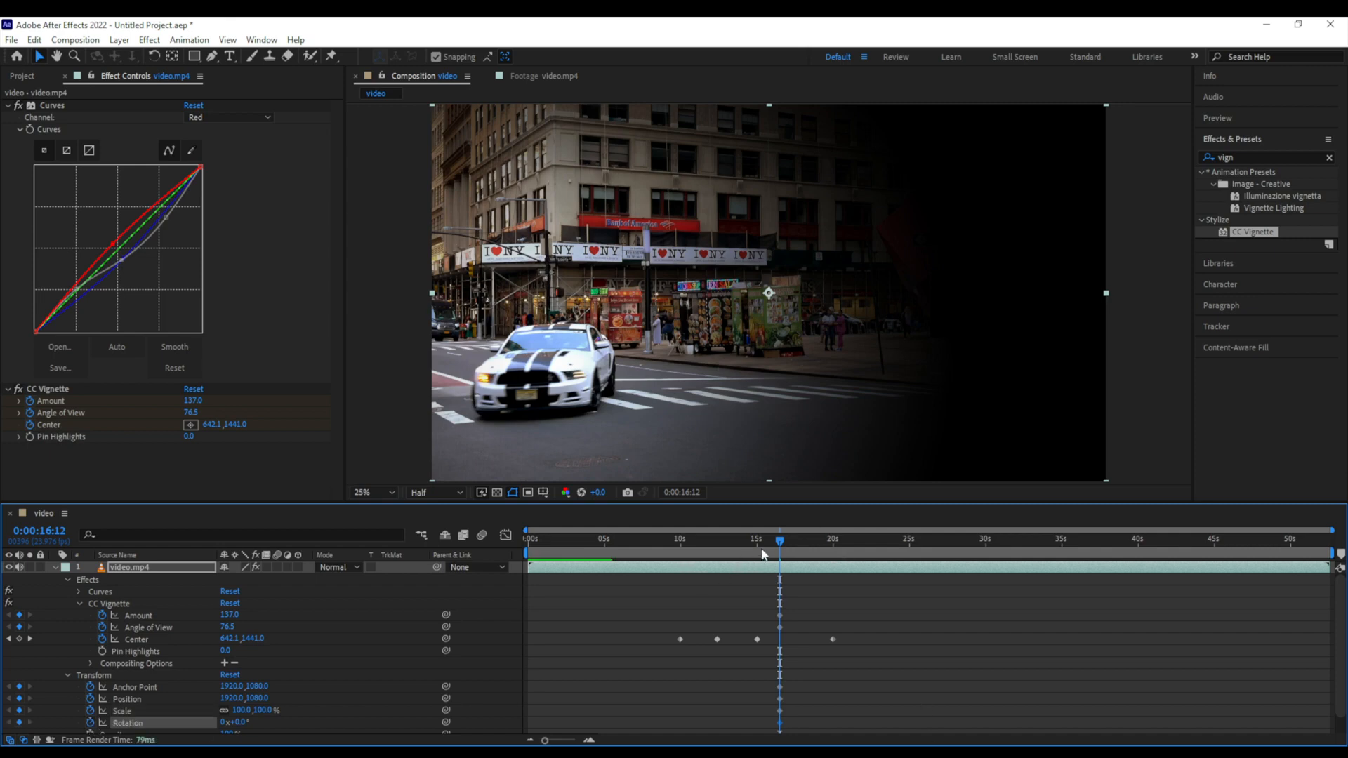
- Undo the keyframing just added to the vignette's Amount and Angle of View and to the layer's transform properties
{"action": "left_click_drag", "start_coordinate": [778, 540], "coordinate": [731, 539]}
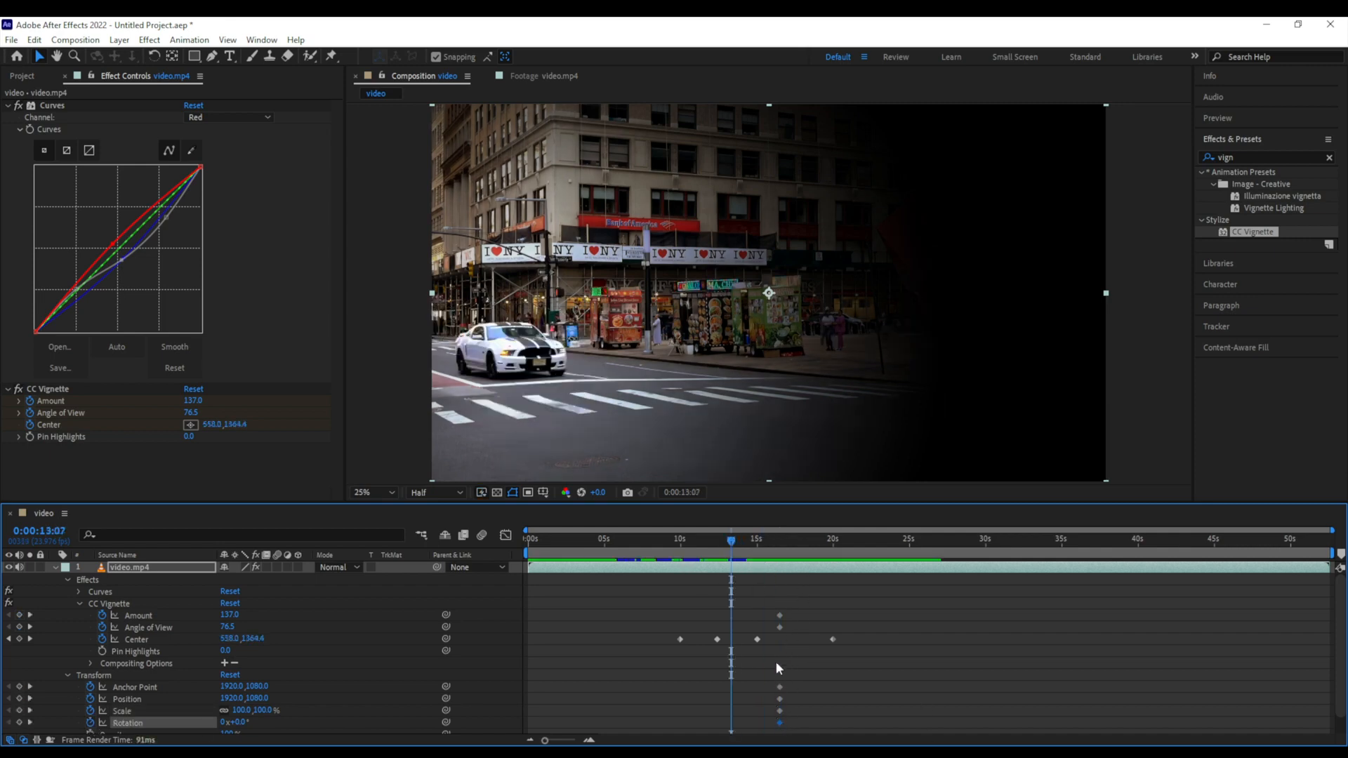
{"action": "scroll", "coordinate": [774, 656], "scroll_direction": "down", "scroll_amount": 1}
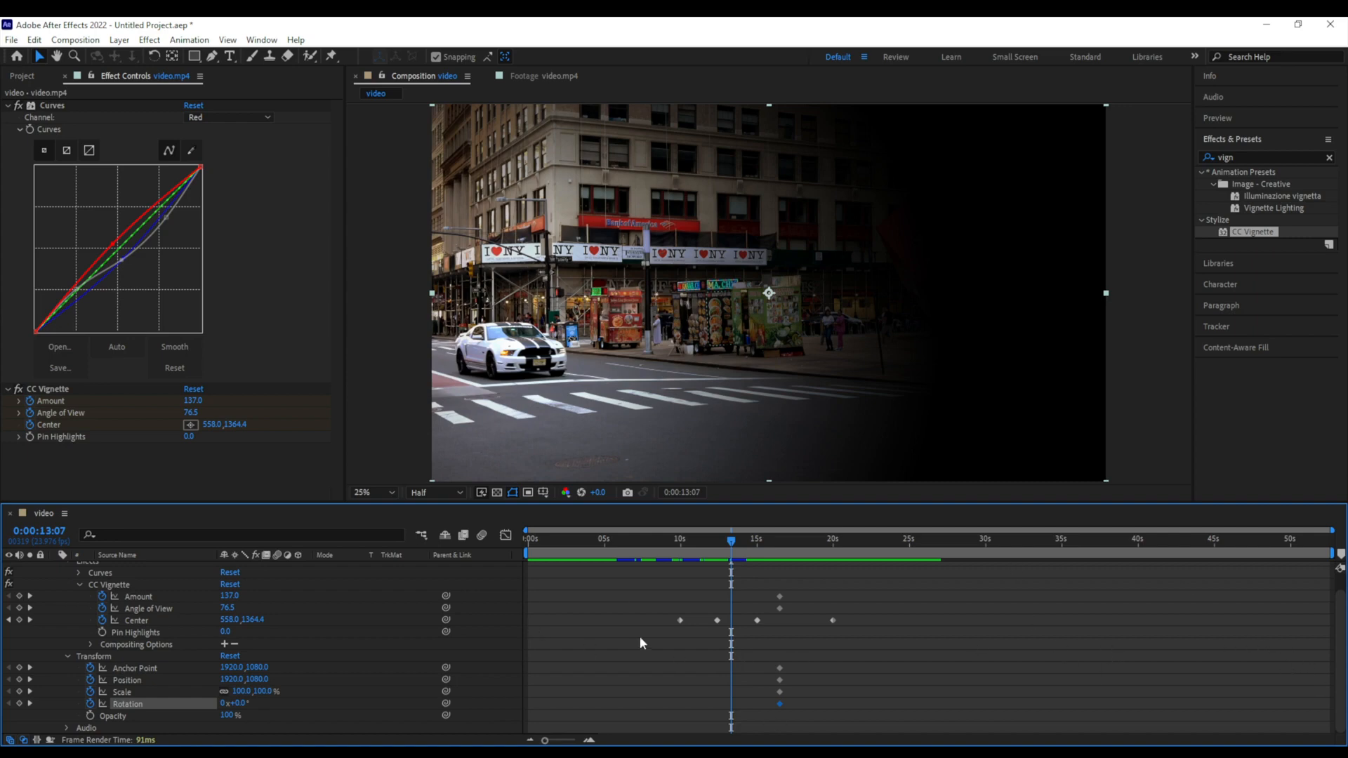
{"action": "key", "text": "ctrl+z"}
{"action": "key", "text": "ctrl+z"}
{"action": "key", "text": "ctrl+z"}
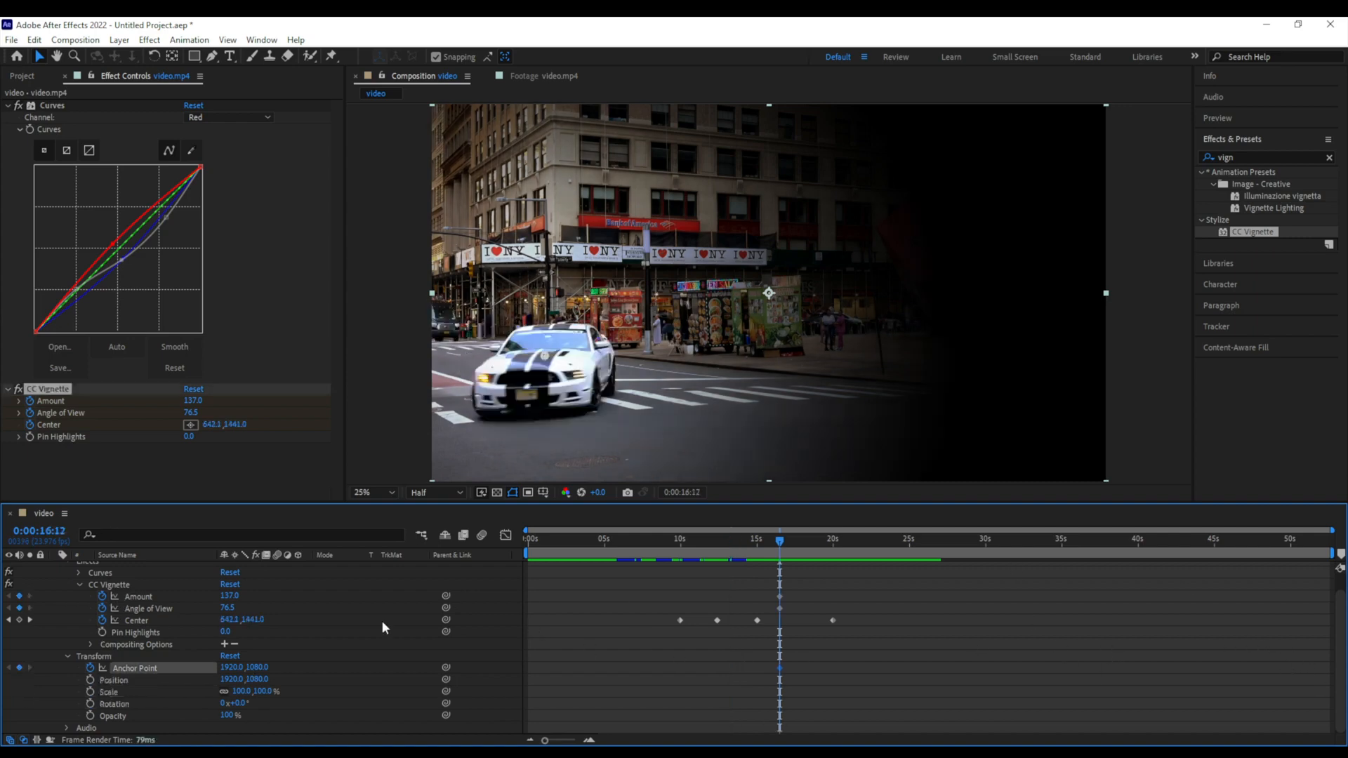
{"action": "key", "text": "ctrl+z"}
{"action": "key", "text": "ctrl+z"}
{"action": "key", "text": "ctrl+z"}
{"action": "key", "text": "ctrl+z"}
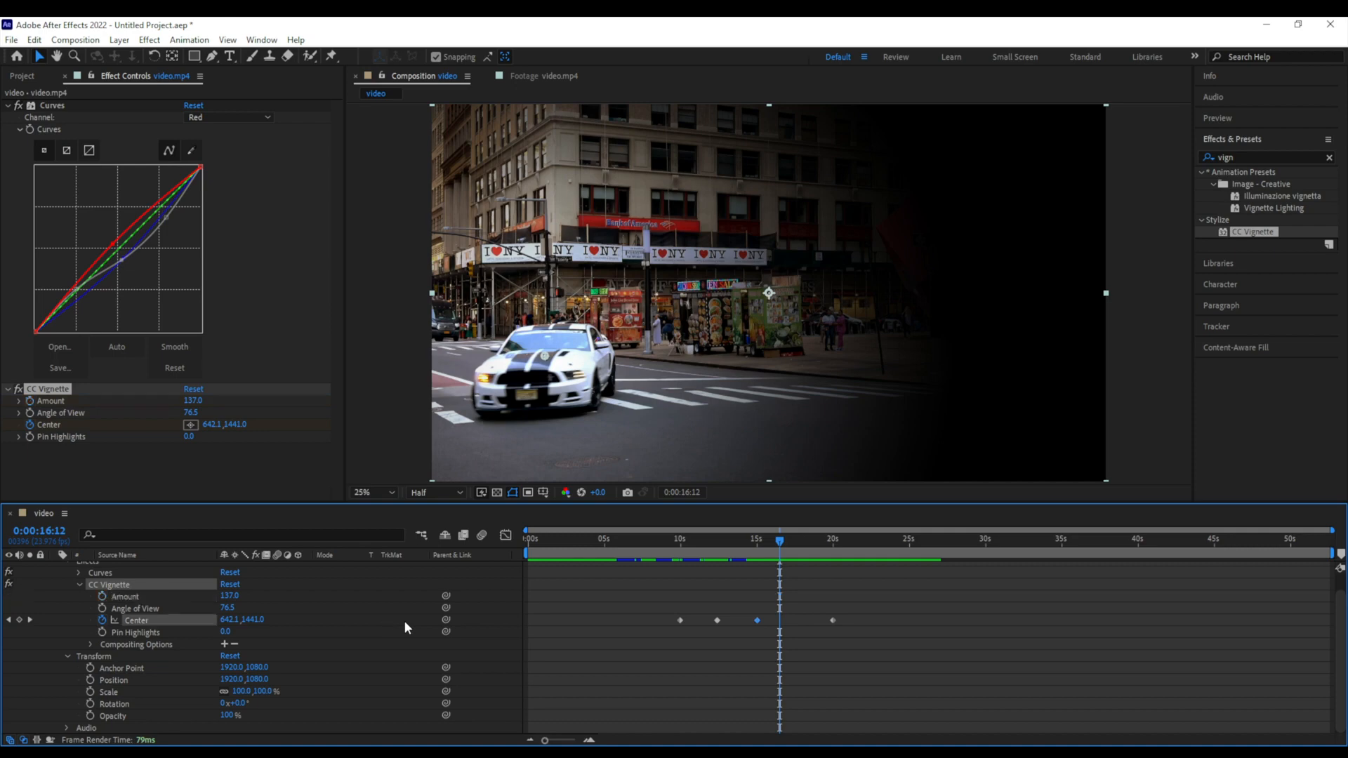
- Select all the vignette's Center keyframes, try moving them together about five seconds later, and undo the move
{"action": "left_click_drag", "start_coordinate": [795, 537], "coordinate": [1070, 598]}
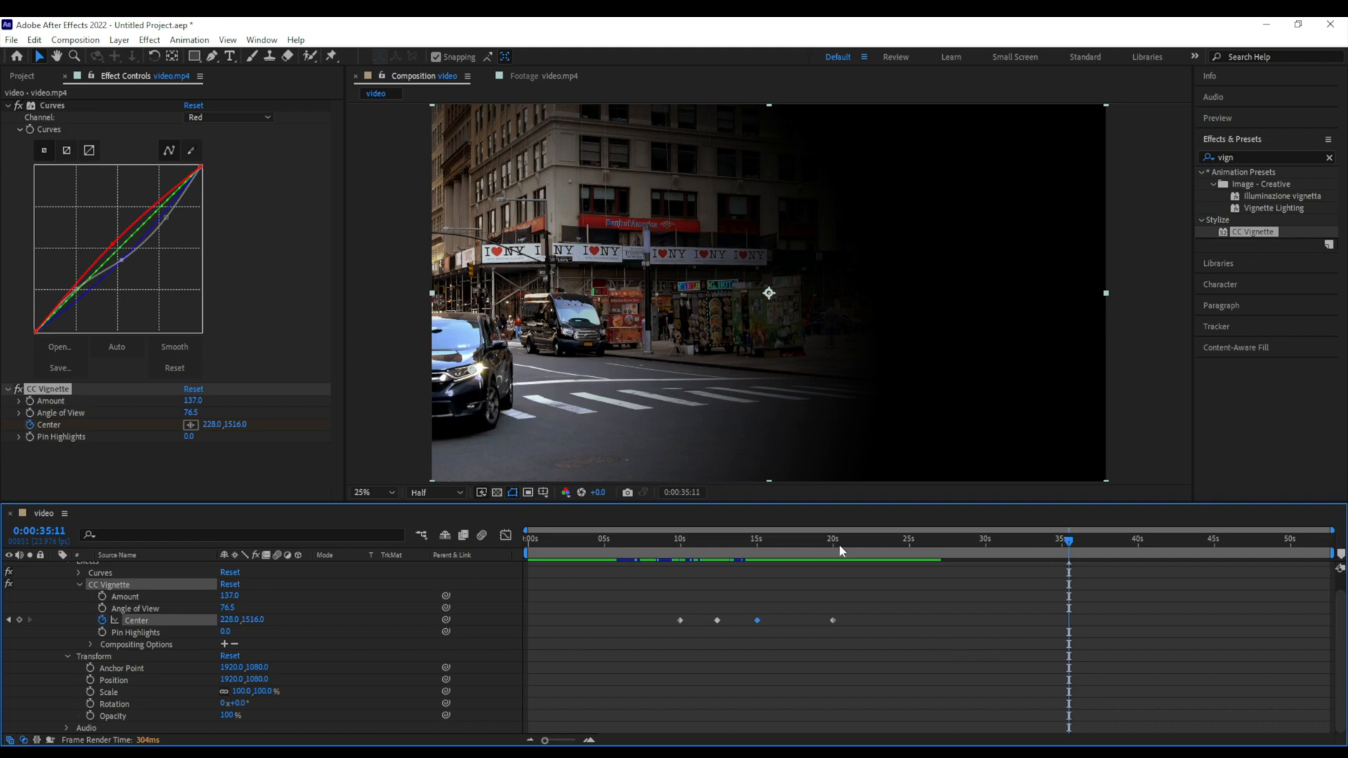
{"action": "left_click_drag", "start_coordinate": [841, 549], "coordinate": [810, 617]}
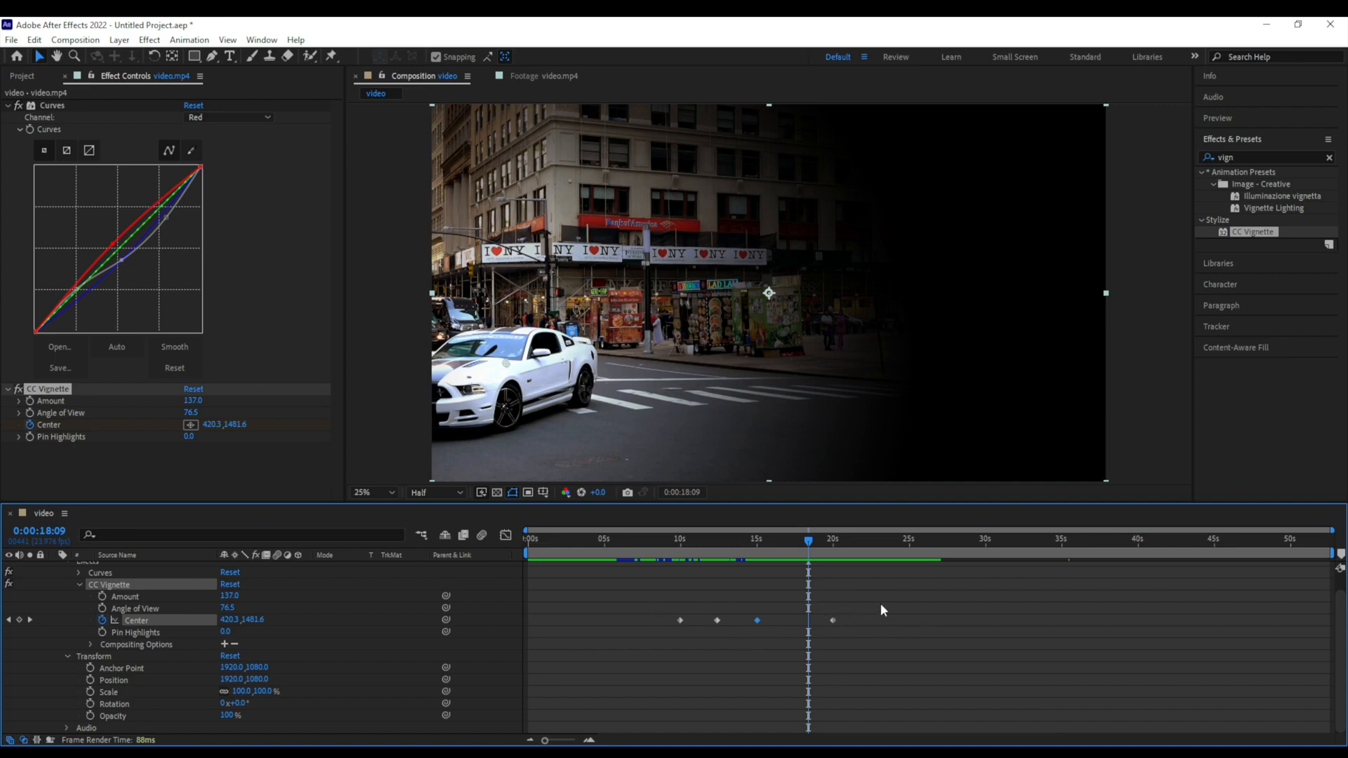
{"action": "left_click_drag", "start_coordinate": [882, 604], "coordinate": [632, 667]}
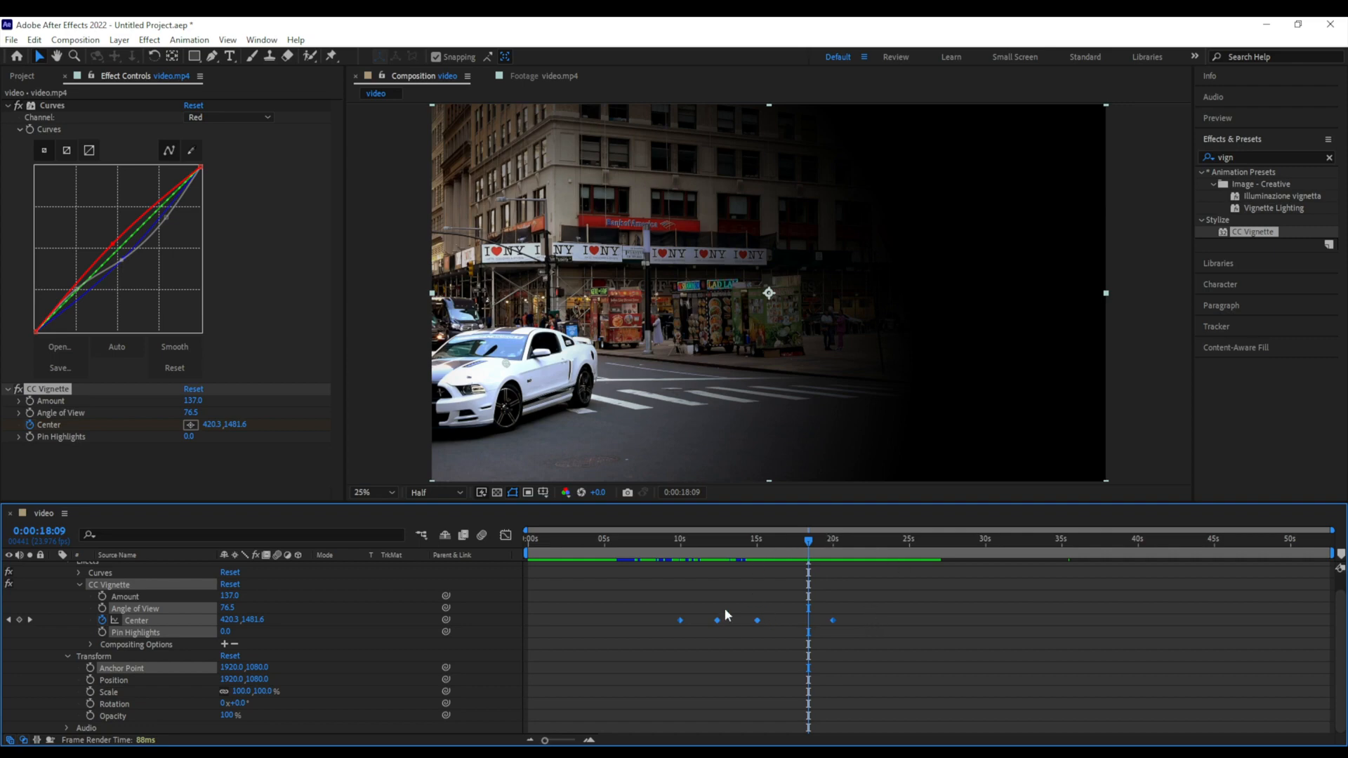
{"action": "left_click_drag", "start_coordinate": [912, 572], "coordinate": [566, 657]}
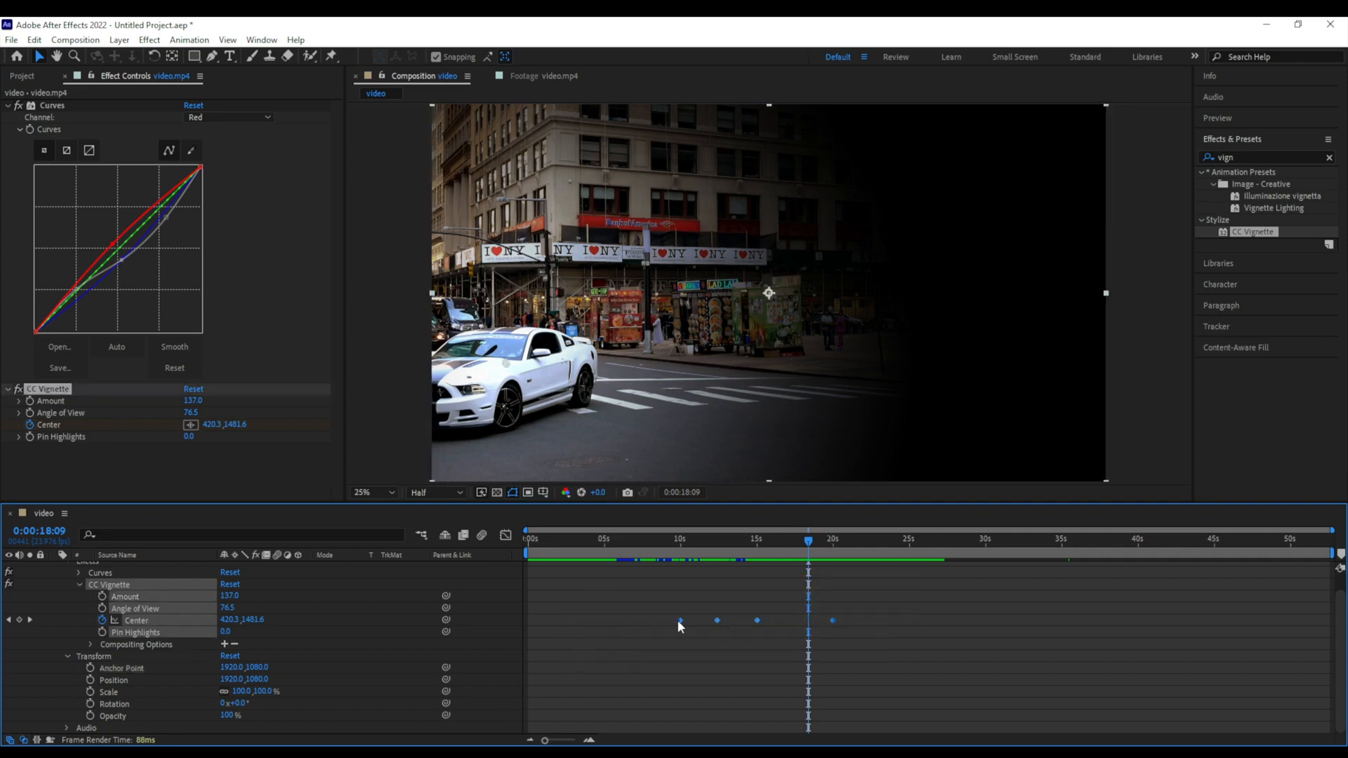
{"action": "left_click_drag", "start_coordinate": [679, 621], "coordinate": [755, 624]}
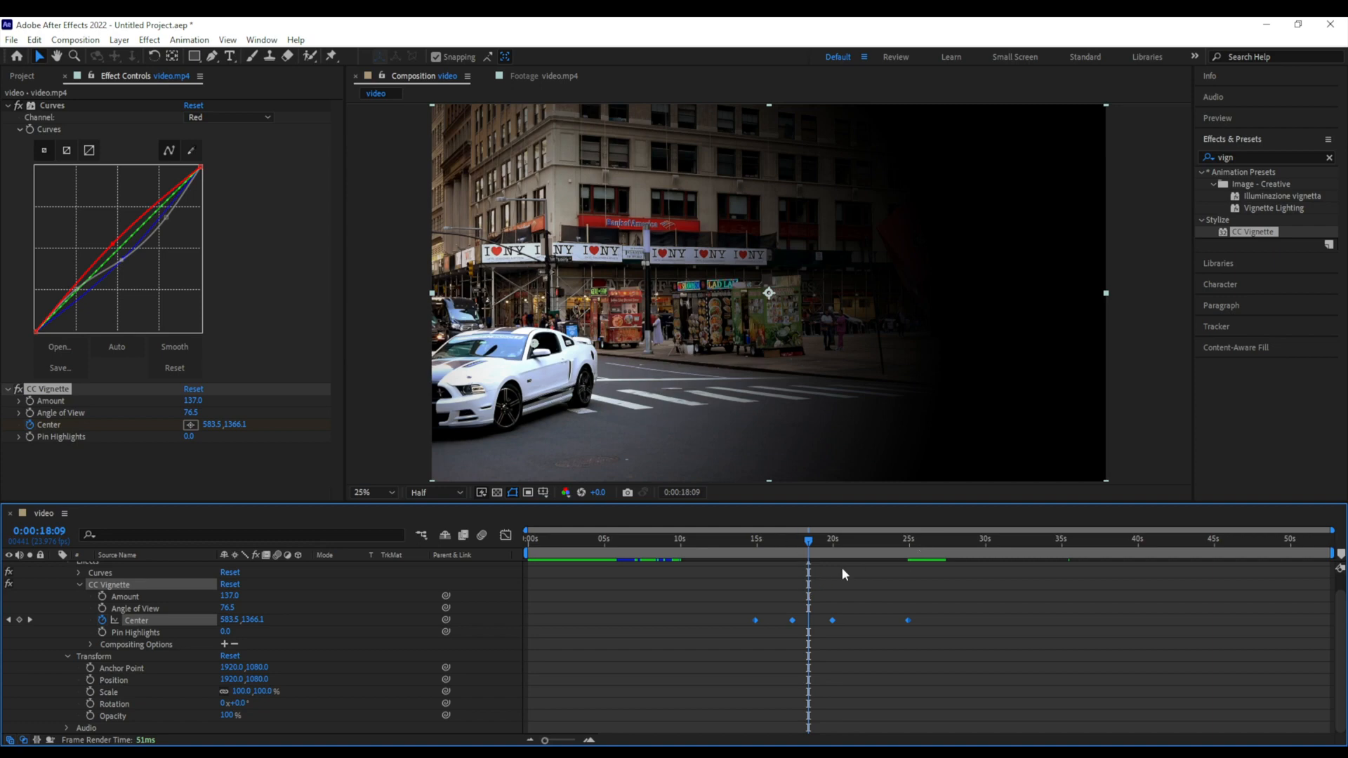
{"action": "key", "text": "ctrl+z"}
- Deselect the keyframes, scrub back toward 0:00:15:00 to review the vignette, and collapse the video.mp4 layer's properties
{"action": "left_click", "coordinate": [797, 577]}
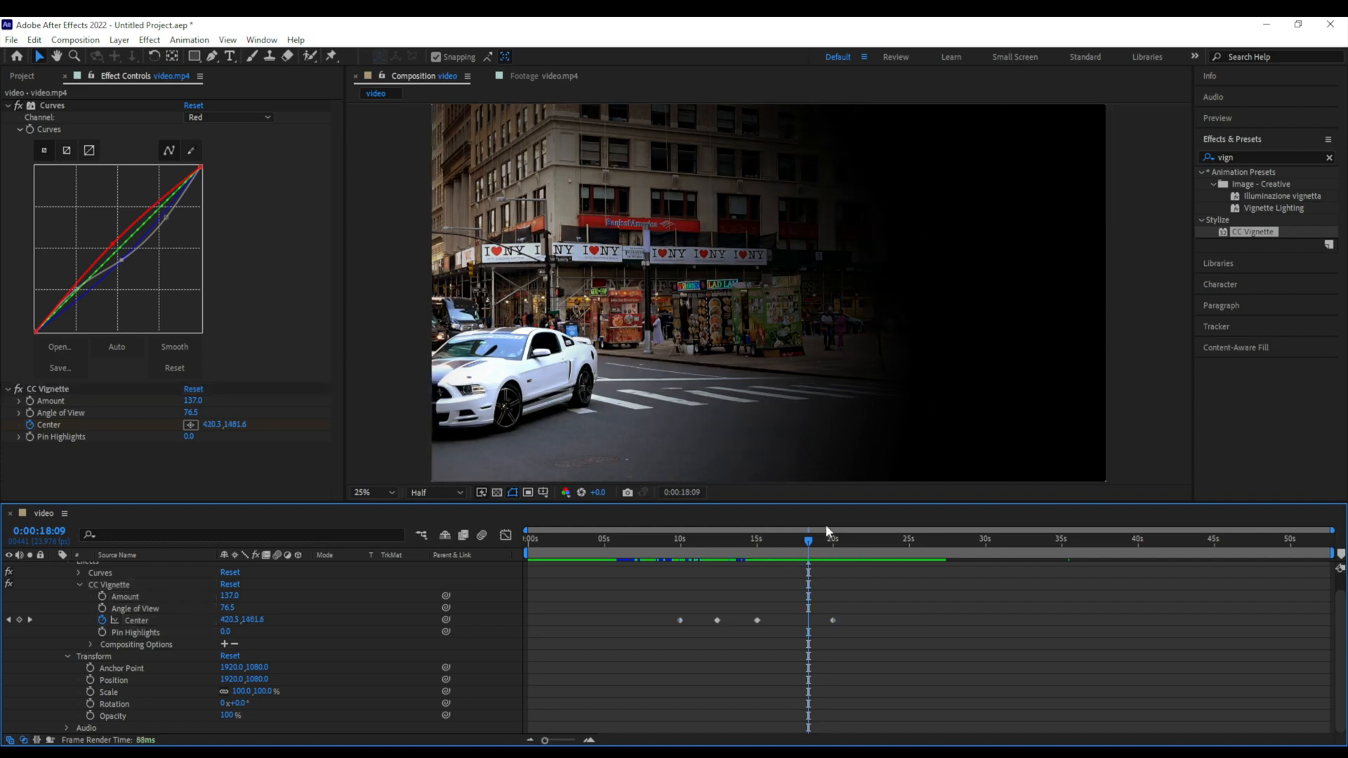
{"action": "left_click_drag", "start_coordinate": [799, 544], "coordinate": [790, 589]}
{"action": "left_click_drag", "start_coordinate": [782, 541], "coordinate": [754, 542]}
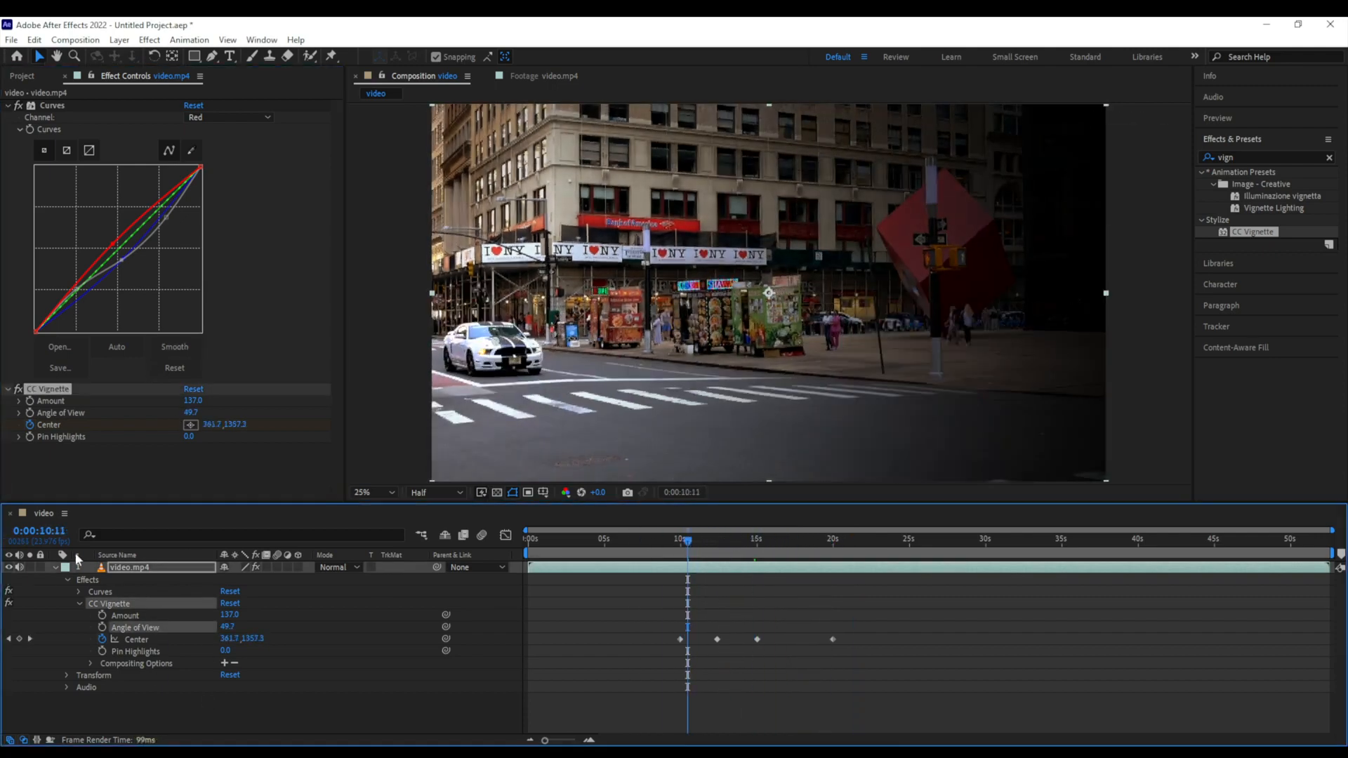
{"action": "left_click", "coordinate": [56, 567]}
{"action": "left_click", "coordinate": [222, 646]}
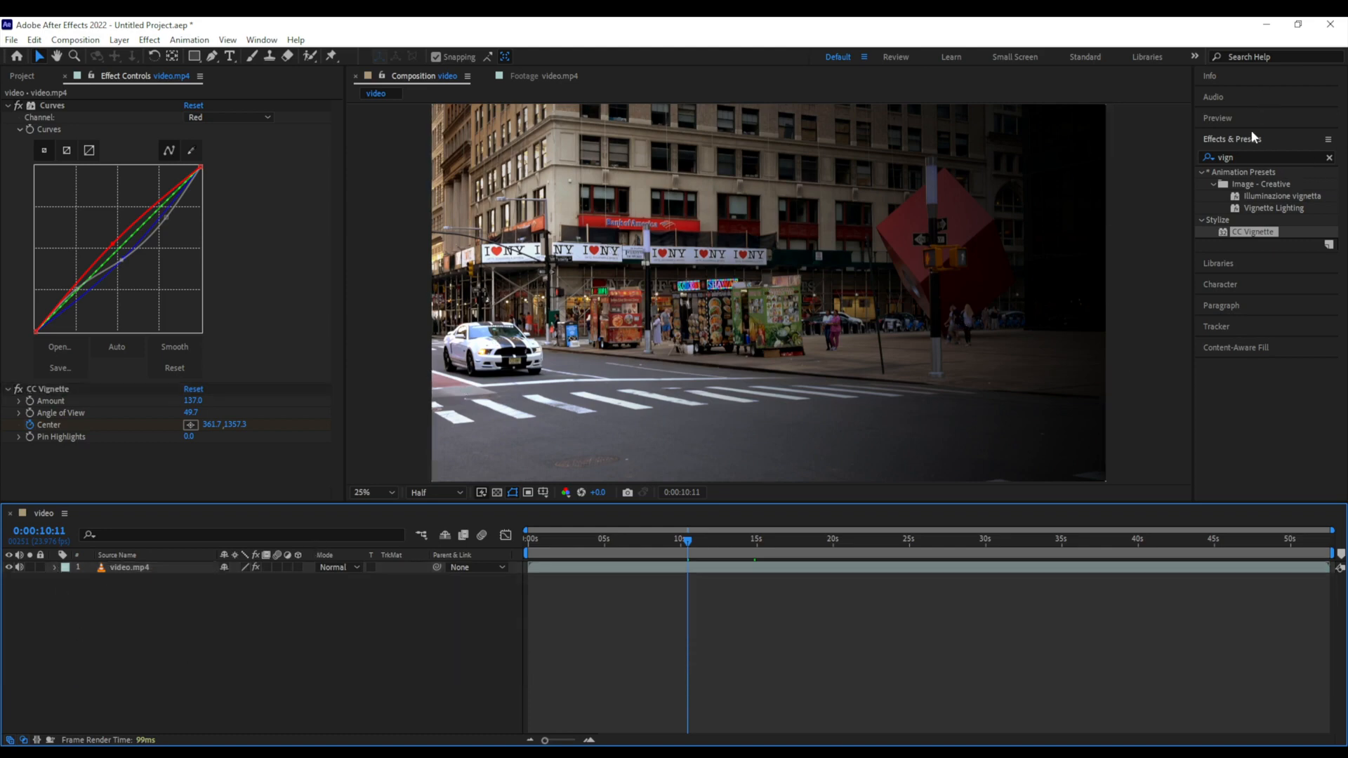
- Try adding a text layer reading MUSTANG over the street footage with the Type tool, and delete that layer
{"action": "left_click", "coordinate": [1227, 284]}
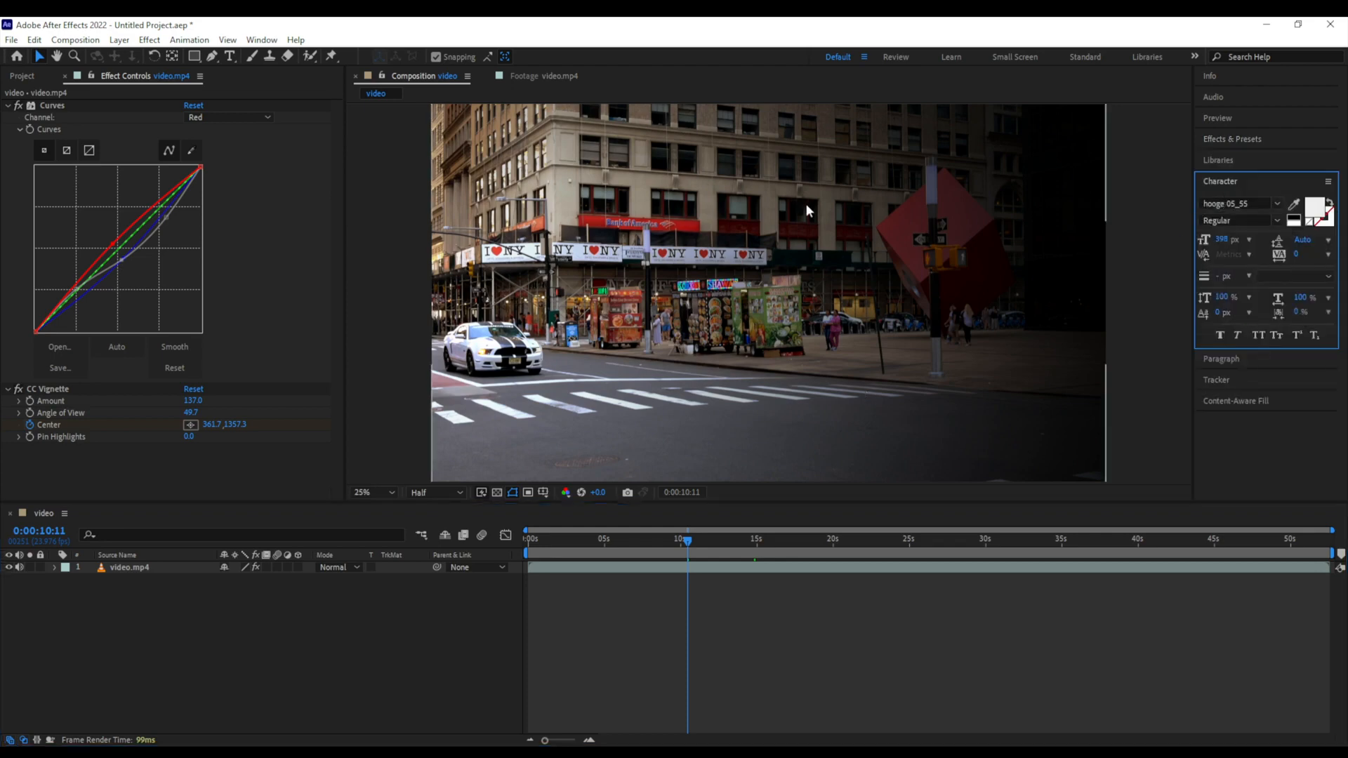
{"action": "left_click", "coordinate": [230, 57]}
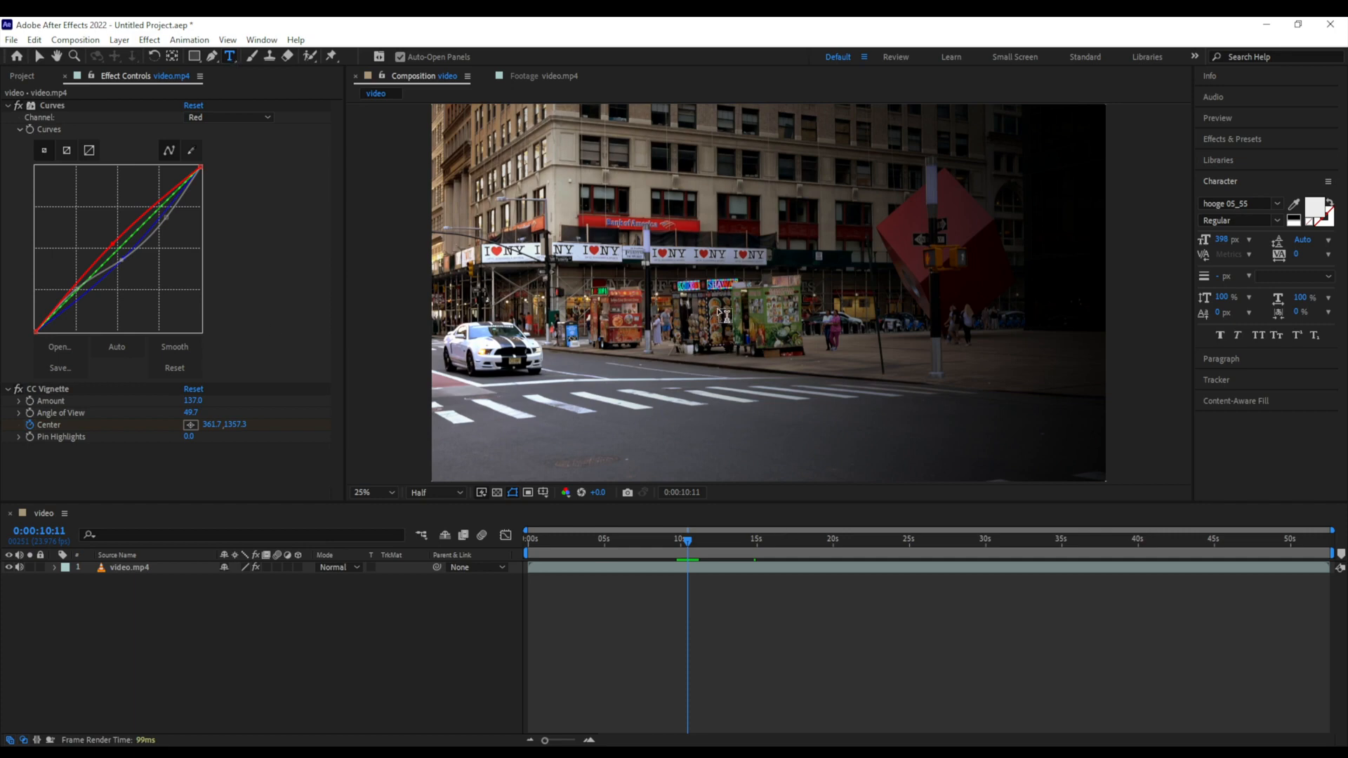
{"action": "left_click", "coordinate": [950, 257]}
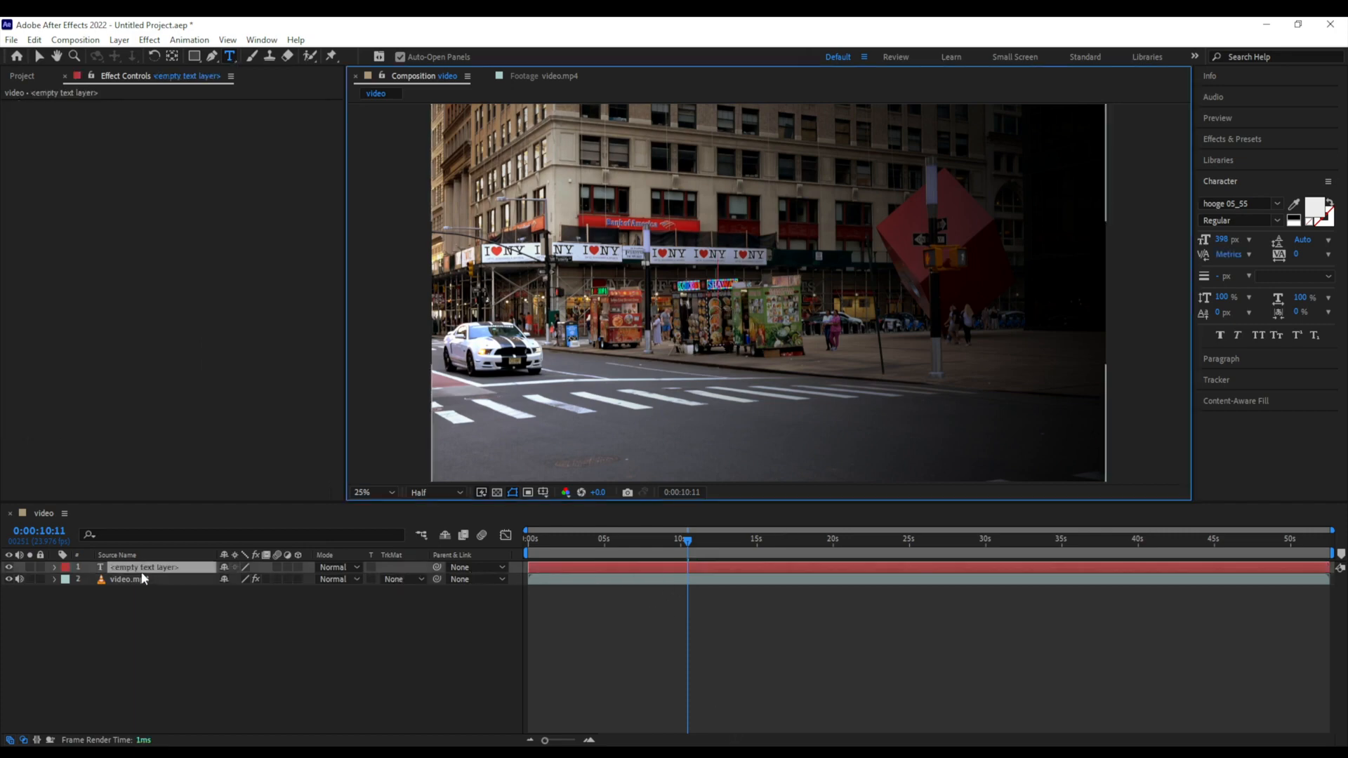
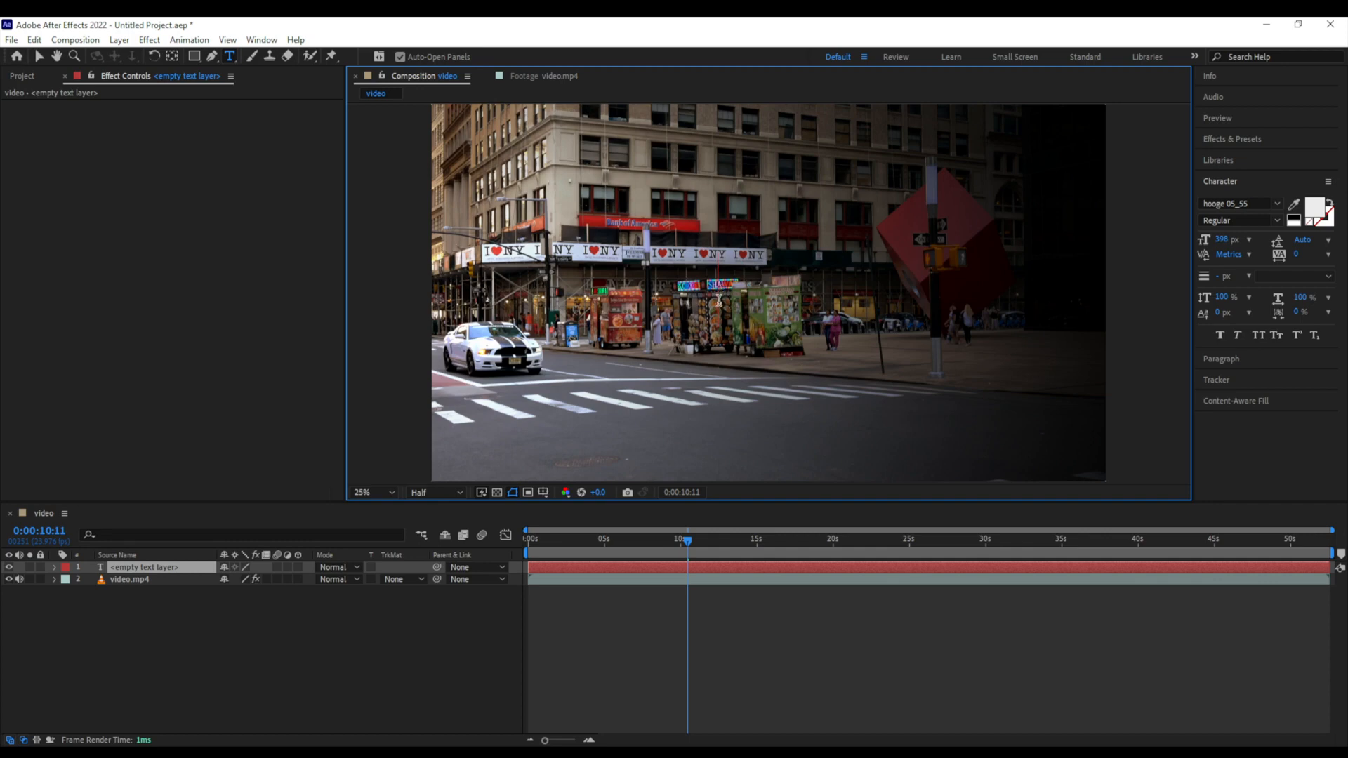
{"action": "type", "text": "MUSTANG"}
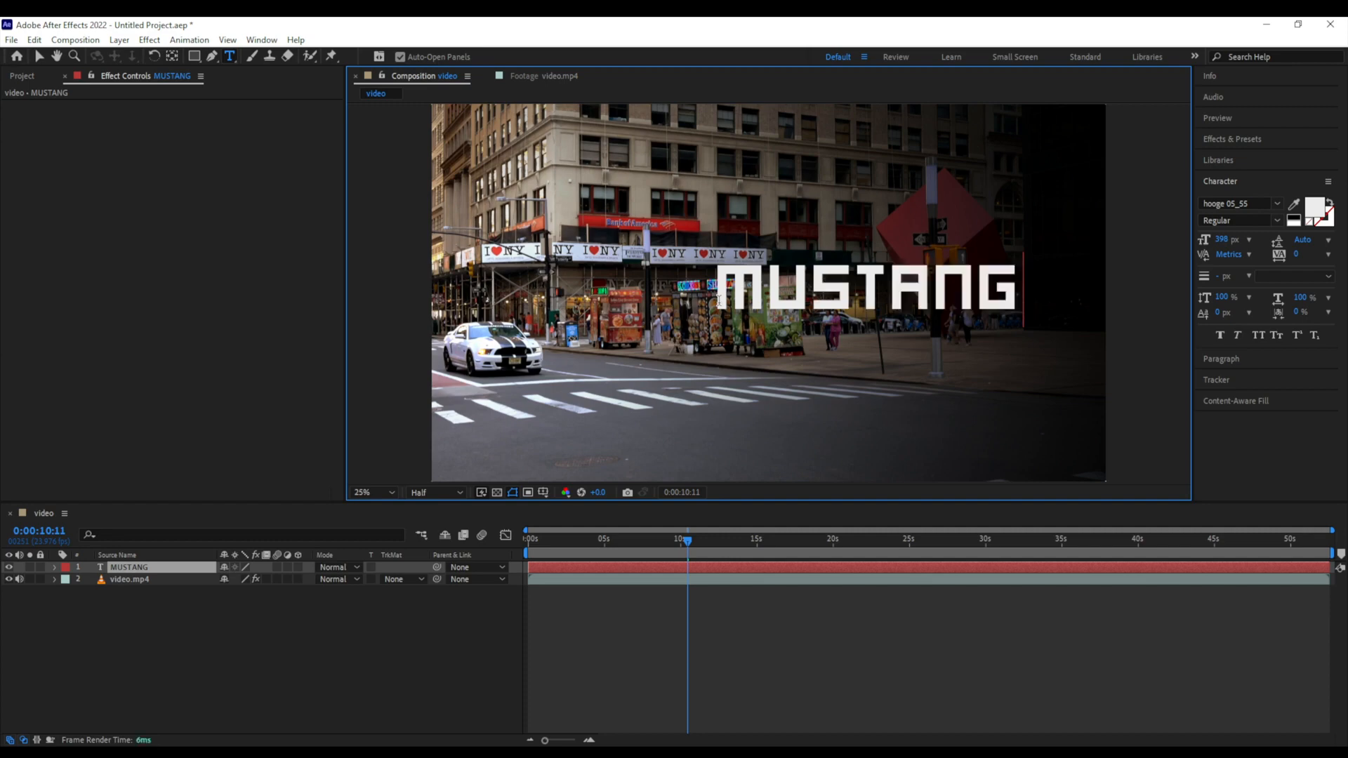
{"action": "left_click", "coordinate": [705, 638]}
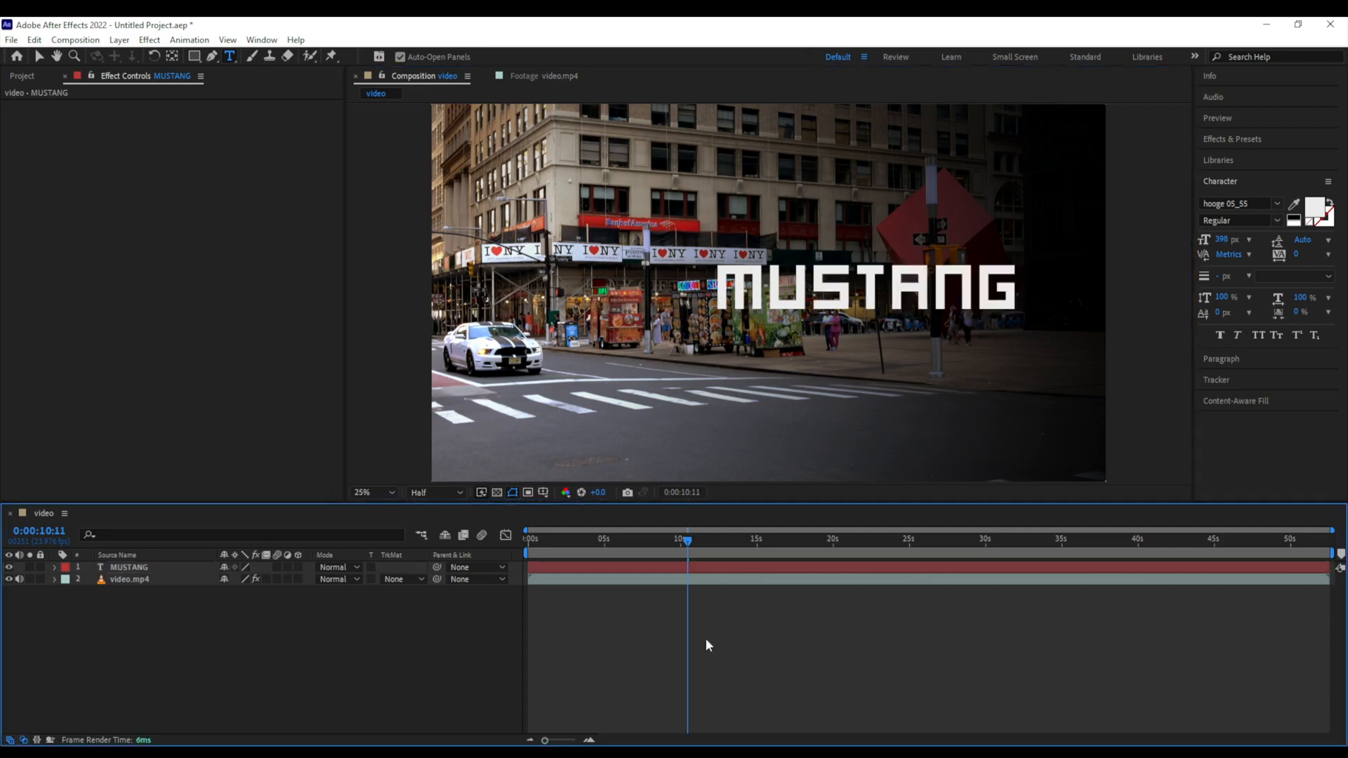
{"action": "left_click", "coordinate": [710, 567]}
{"action": "key", "text": "Delete"}
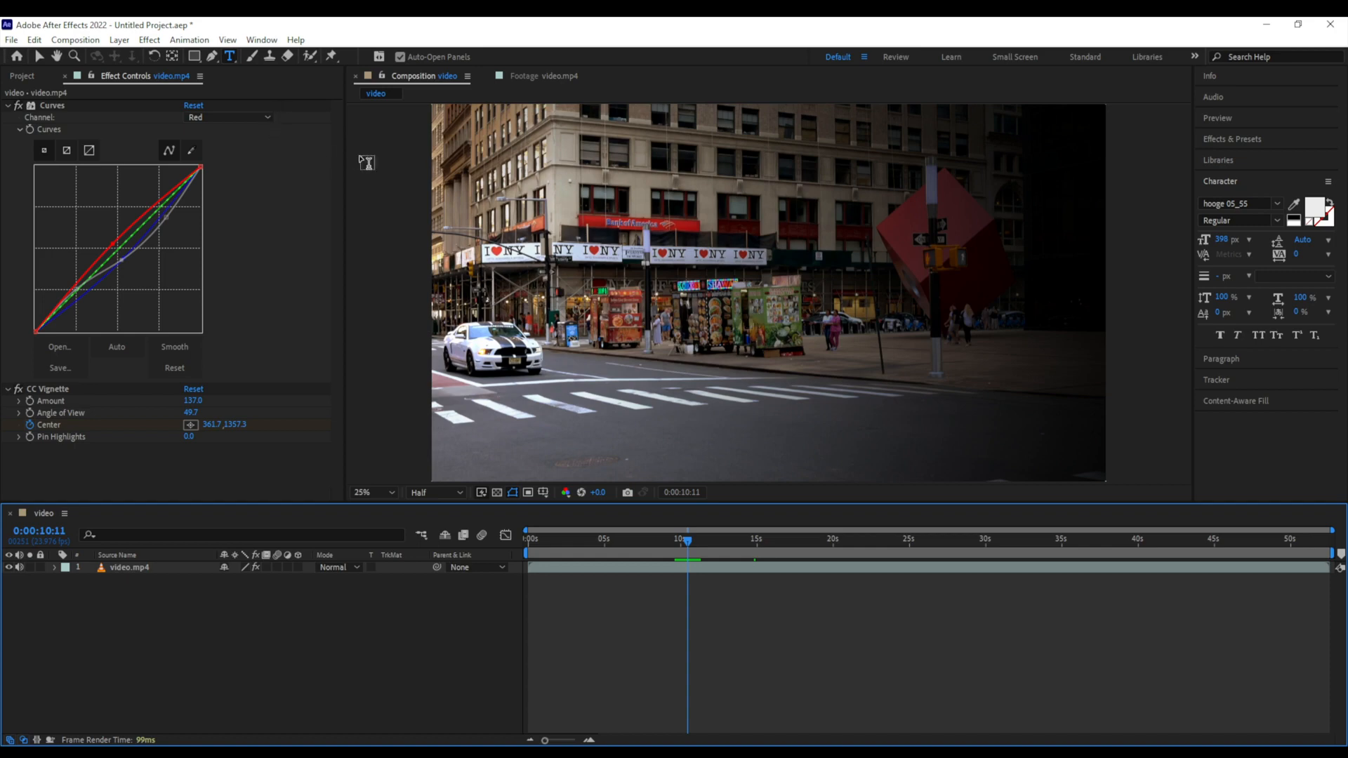
- Create a text layer reading MUSTANG over the street, to the right of the white car
{"action": "key", "text": "v"}
{"action": "key", "text": "ctrl+t"}
{"action": "left_click", "coordinate": [722, 302]}
{"action": "type", "text": "MUSTANG"}
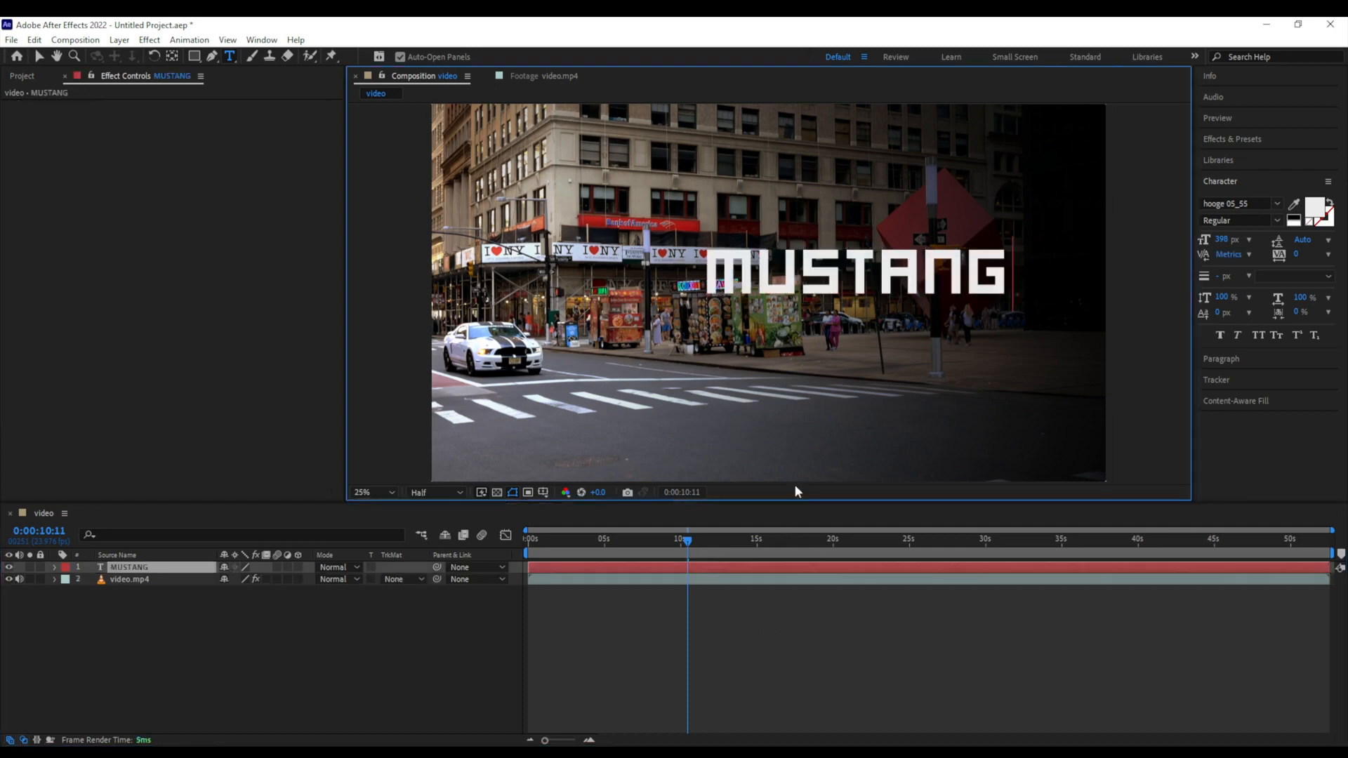
{"action": "left_click", "coordinate": [799, 646]}
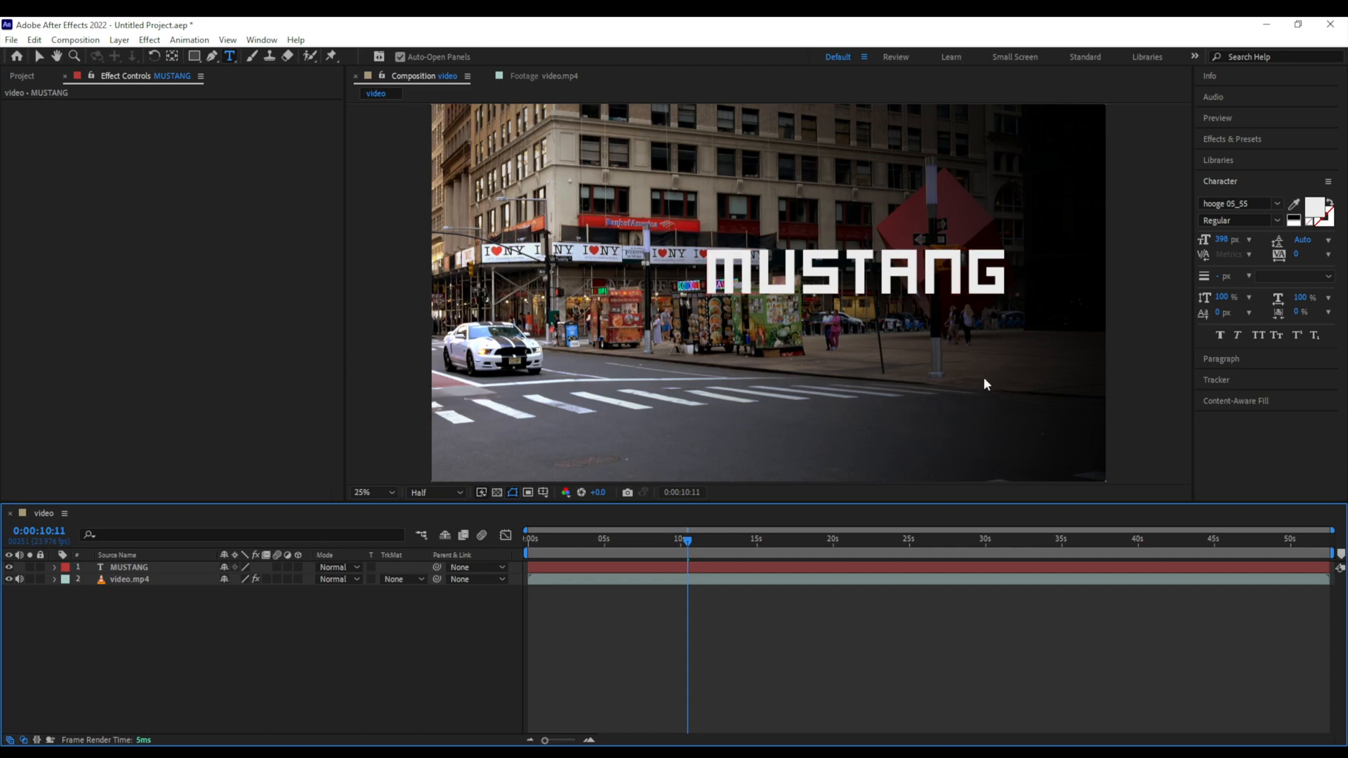
- Move the MUSTANG text down and left toward the white car, to about 1040, 1384, and deselect it
{"action": "key", "text": "v"}
{"action": "left_click", "coordinate": [816, 294]}
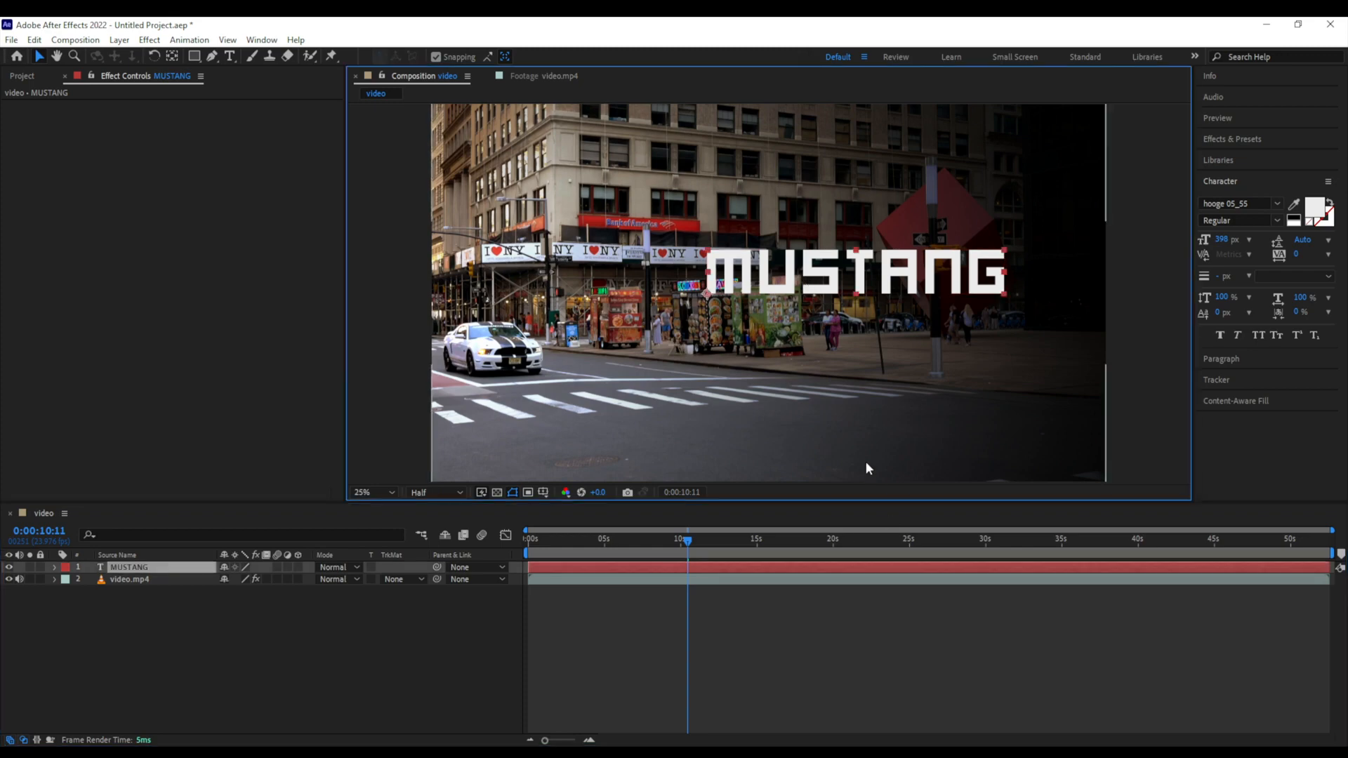
{"action": "left_click_drag", "start_coordinate": [935, 268], "coordinate": [839, 331]}
{"action": "key", "text": "Caps_Lock"}
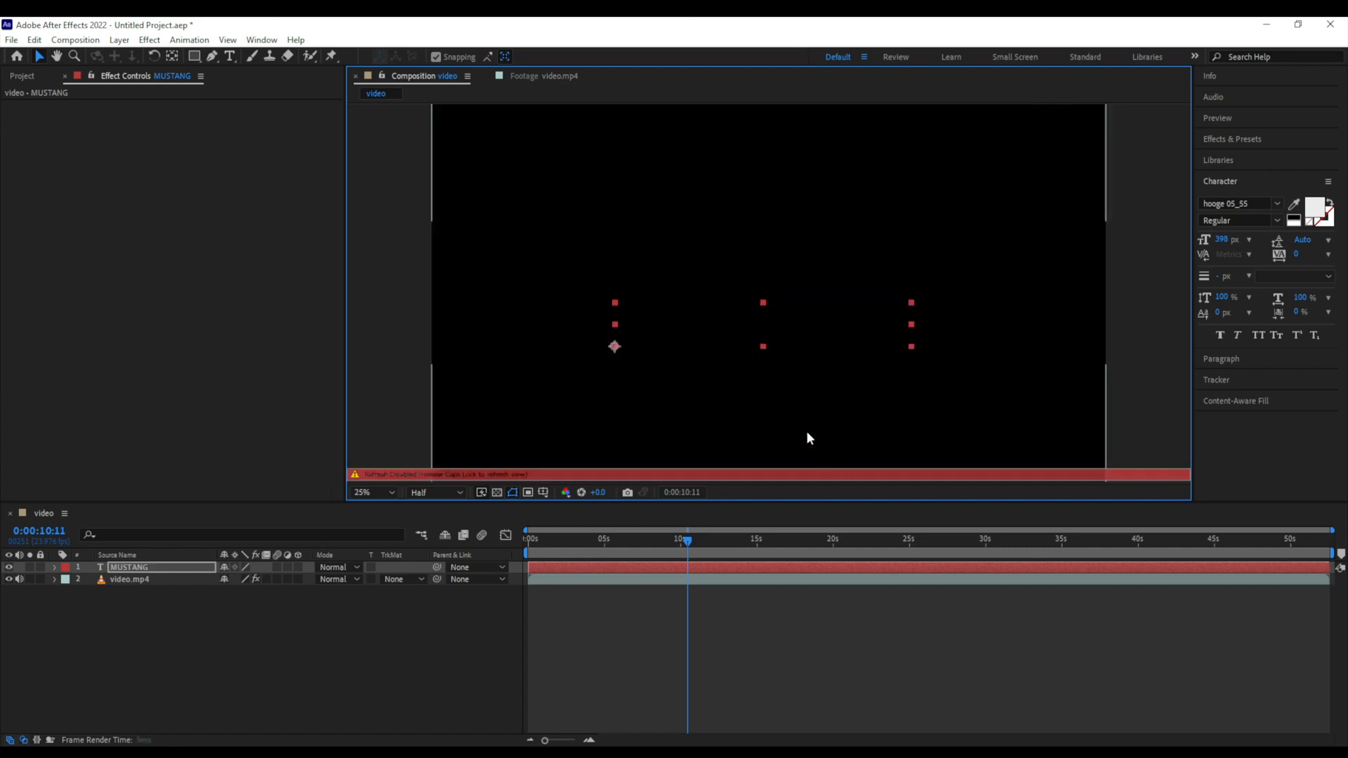
{"action": "key", "text": "Caps_Lock"}
{"action": "left_click", "coordinate": [111, 651]}
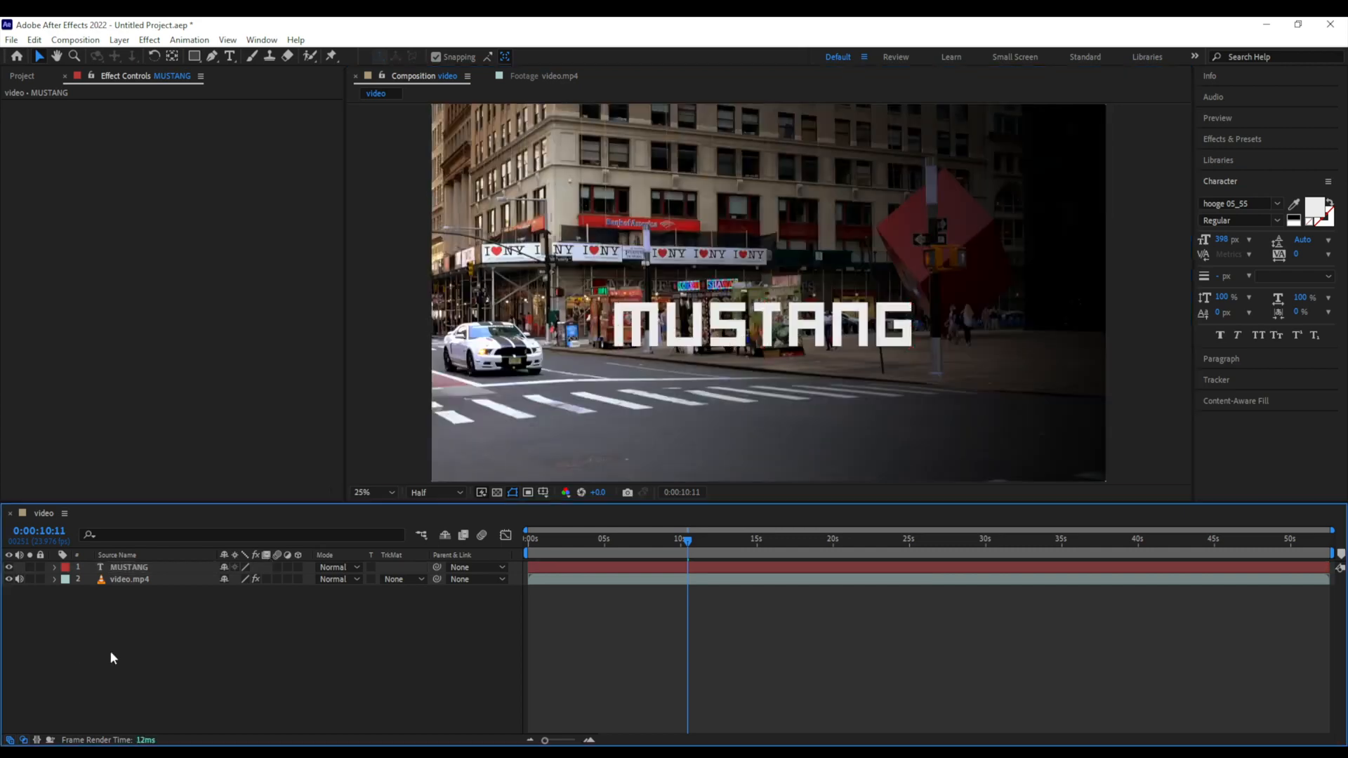
- Select the MUSTANG layer and expand its Transform properties in the timeline
{"action": "left_click", "coordinate": [114, 567]}
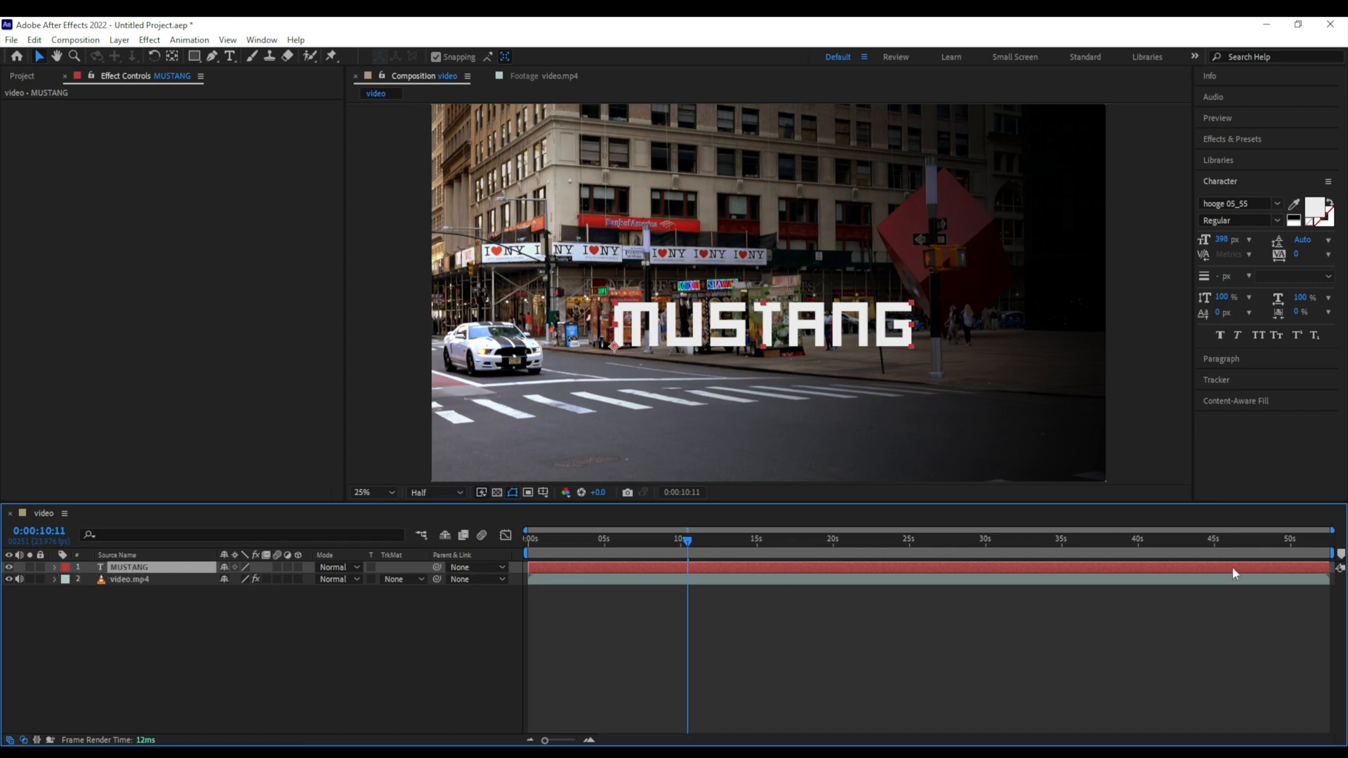
{"action": "left_click", "coordinate": [55, 567]}
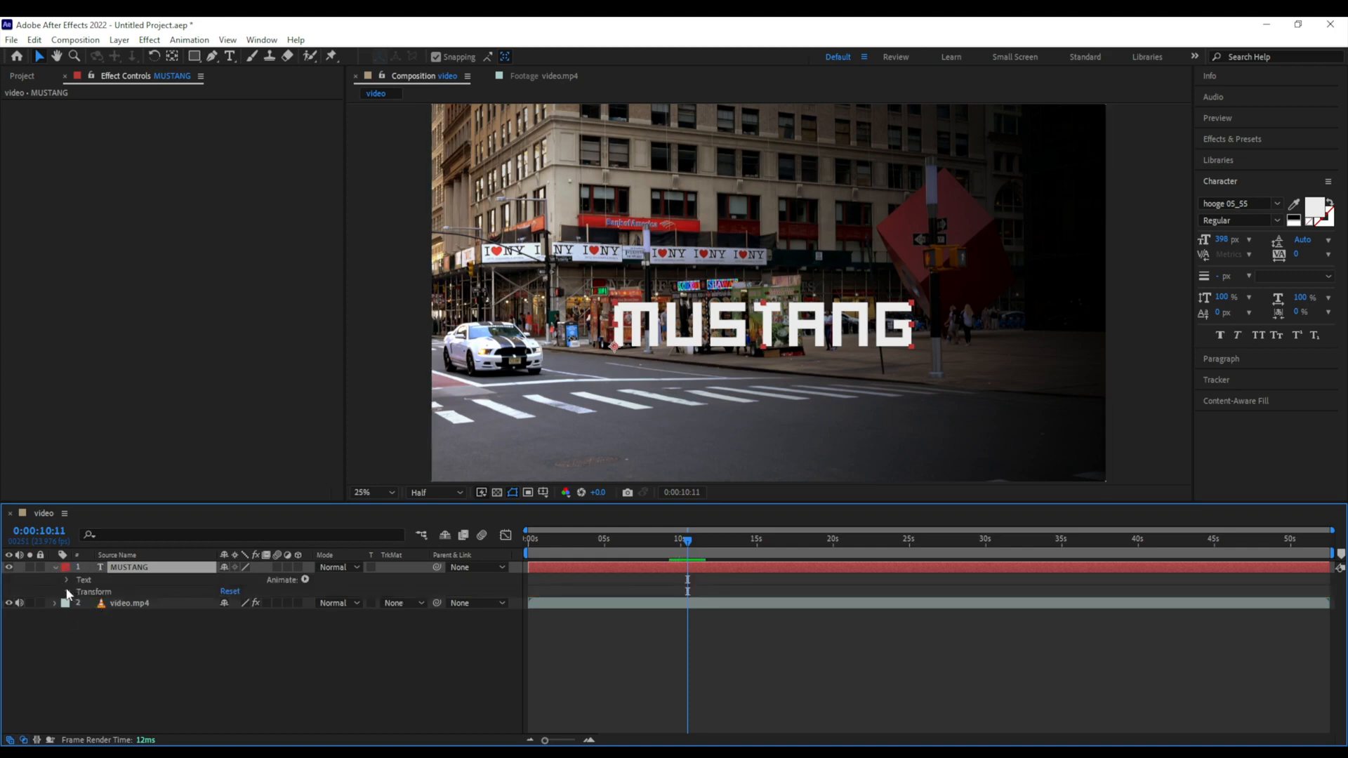
{"action": "left_click", "coordinate": [68, 592]}
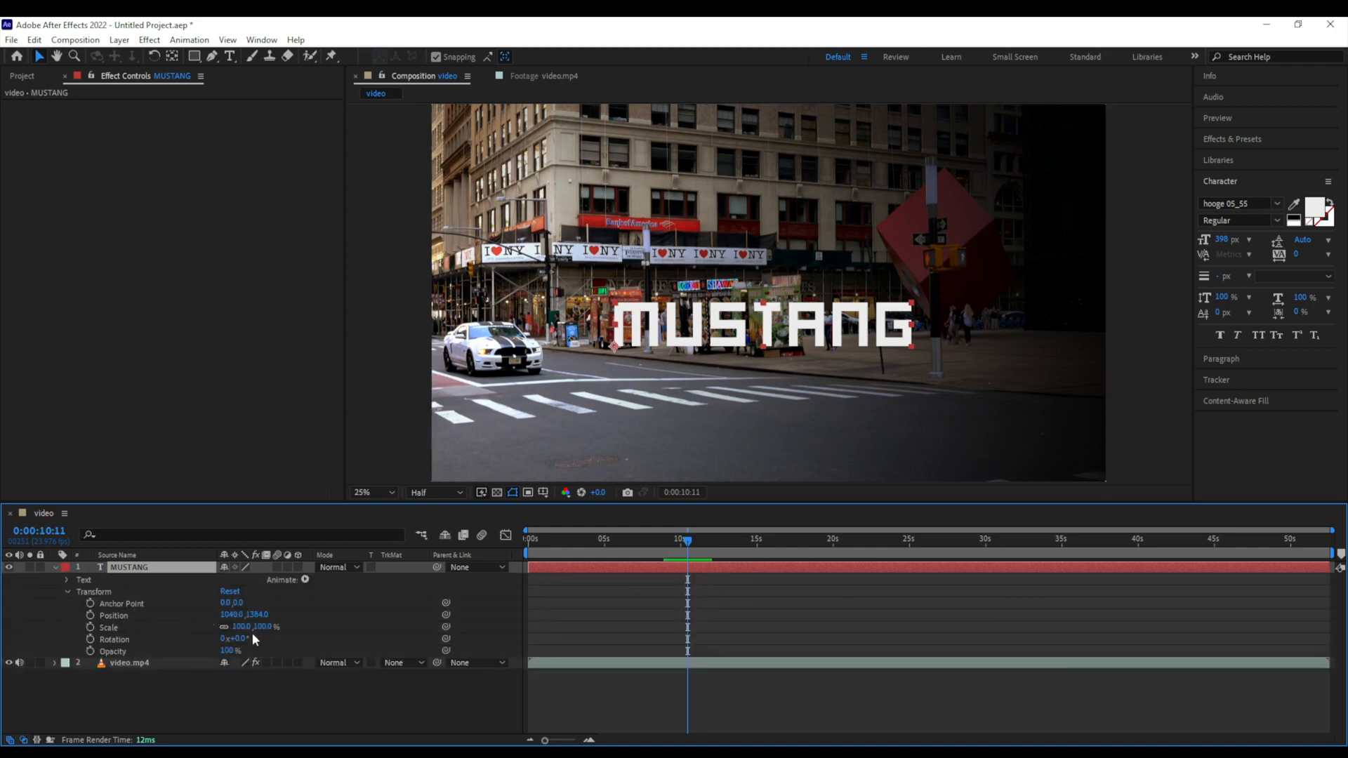
- Look through the available fonts for the MUSTANG text, and try Faux Bold and Faux Italic, turning each off again
{"action": "left_click", "coordinate": [1277, 205]}
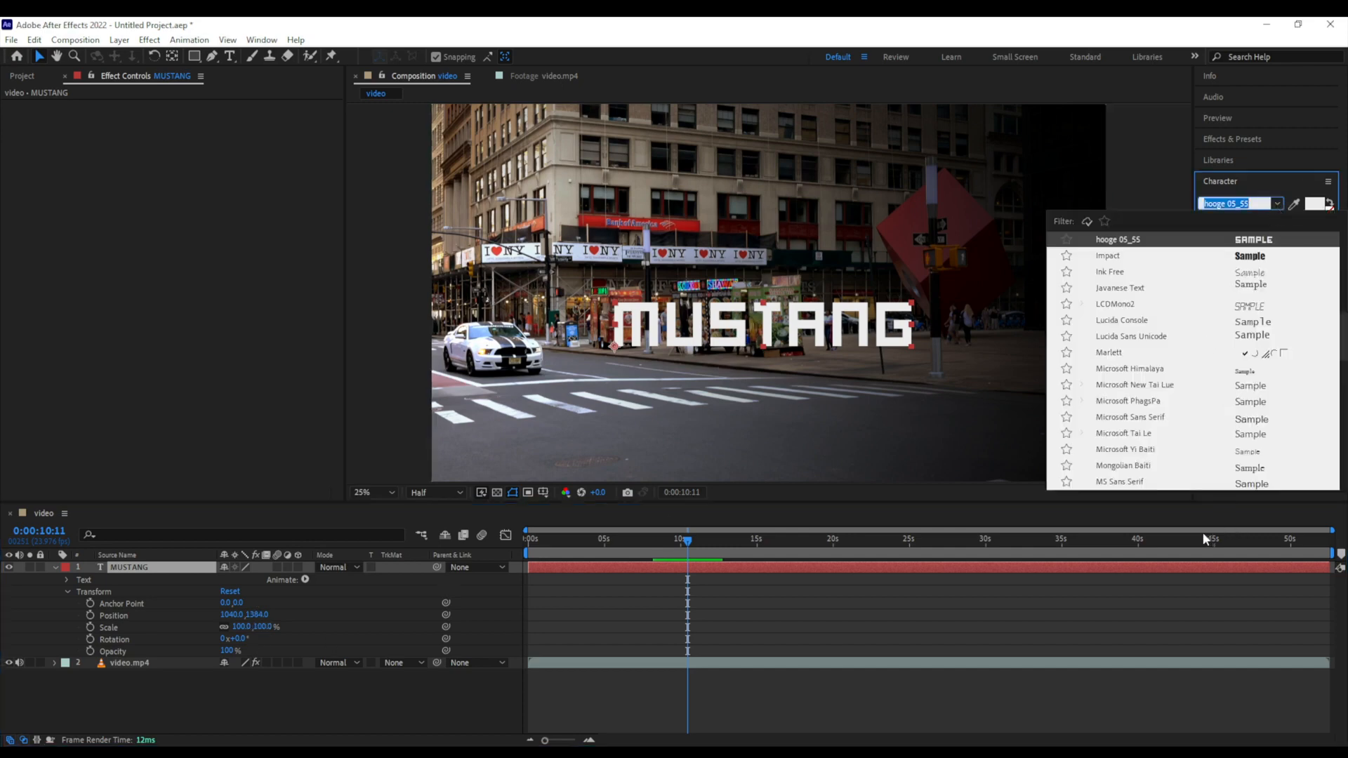
{"action": "left_click", "coordinate": [1227, 245]}
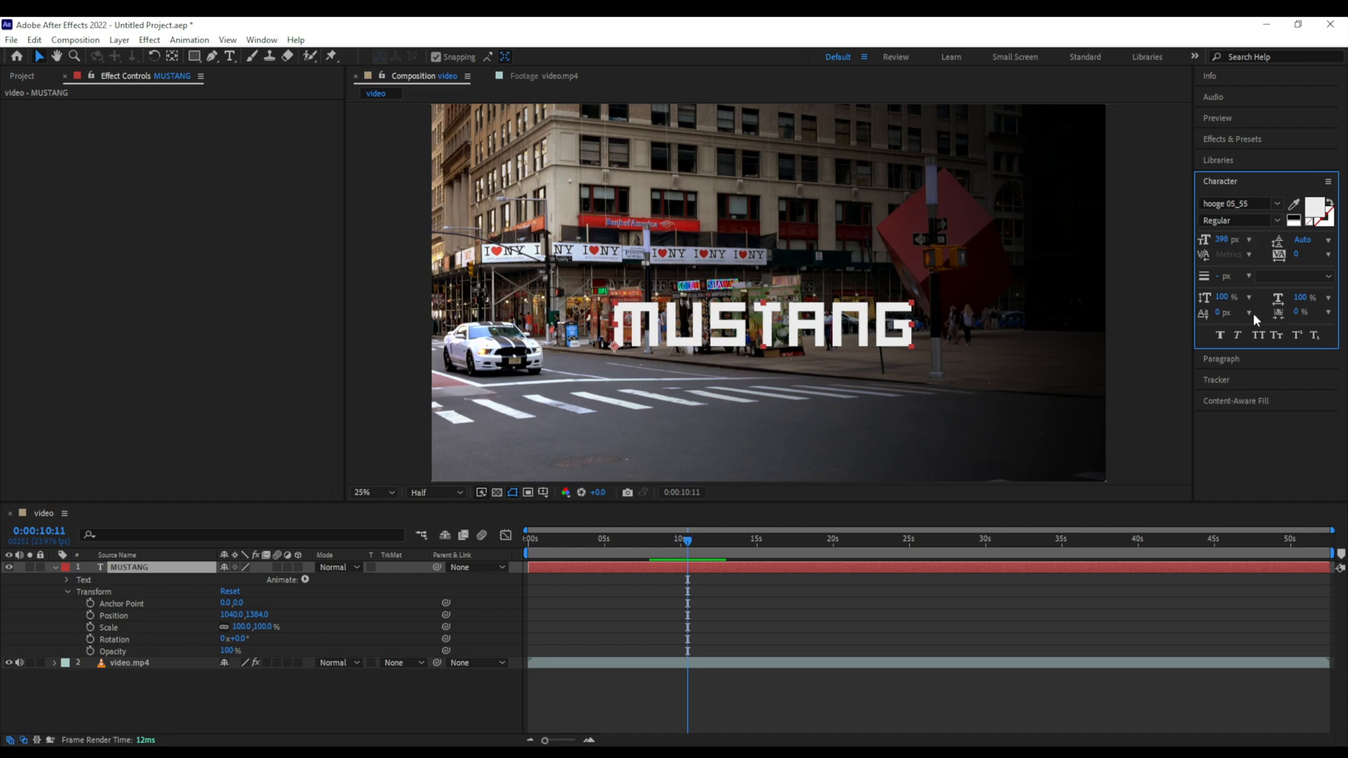
{"action": "left_click", "coordinate": [1220, 336]}
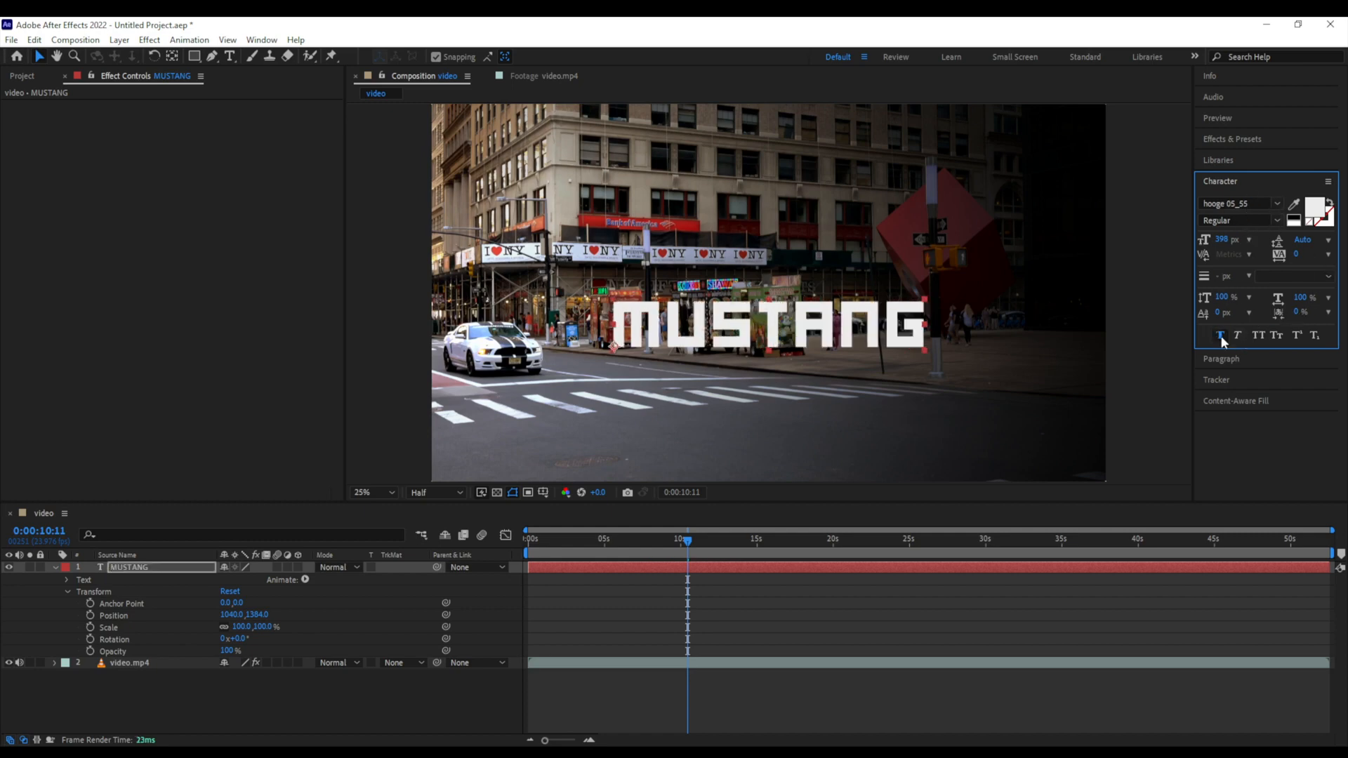
{"action": "left_click", "coordinate": [1220, 336]}
{"action": "left_click", "coordinate": [1236, 336]}
{"action": "left_click", "coordinate": [1237, 336]}
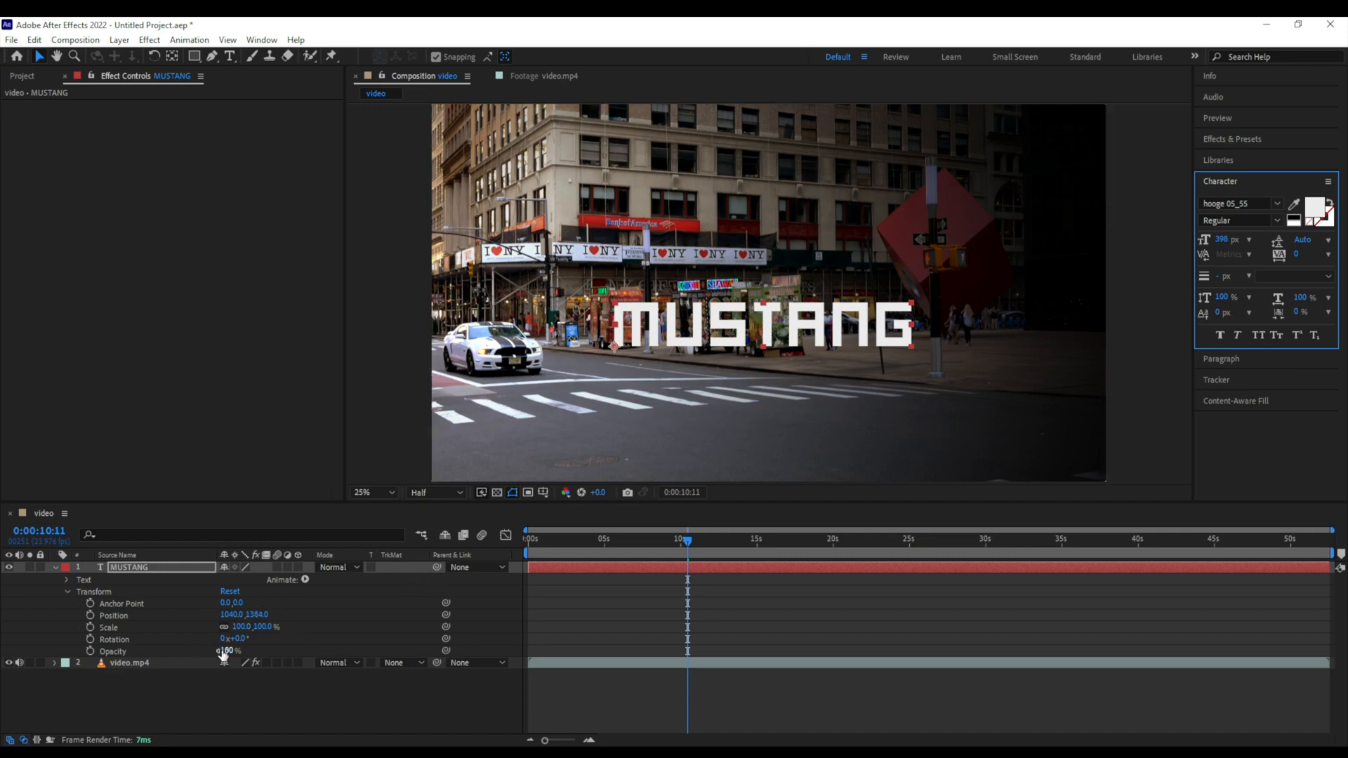
- At 0:00:09:23, start keyframing the MUSTANG layer's Scale and Opacity
{"action": "left_click_drag", "start_coordinate": [588, 537], "coordinate": [680, 557]}
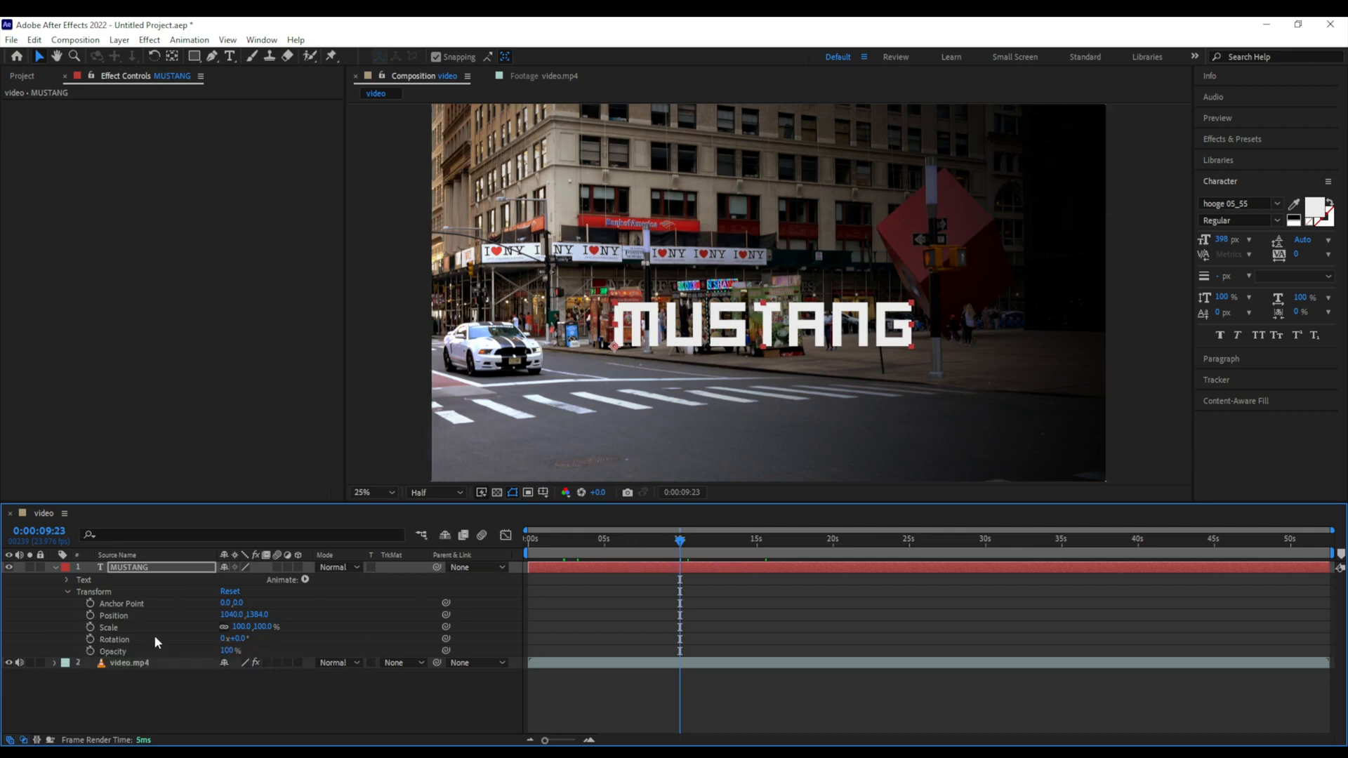
{"action": "left_click", "coordinate": [90, 627]}
{"action": "left_click", "coordinate": [90, 650]}
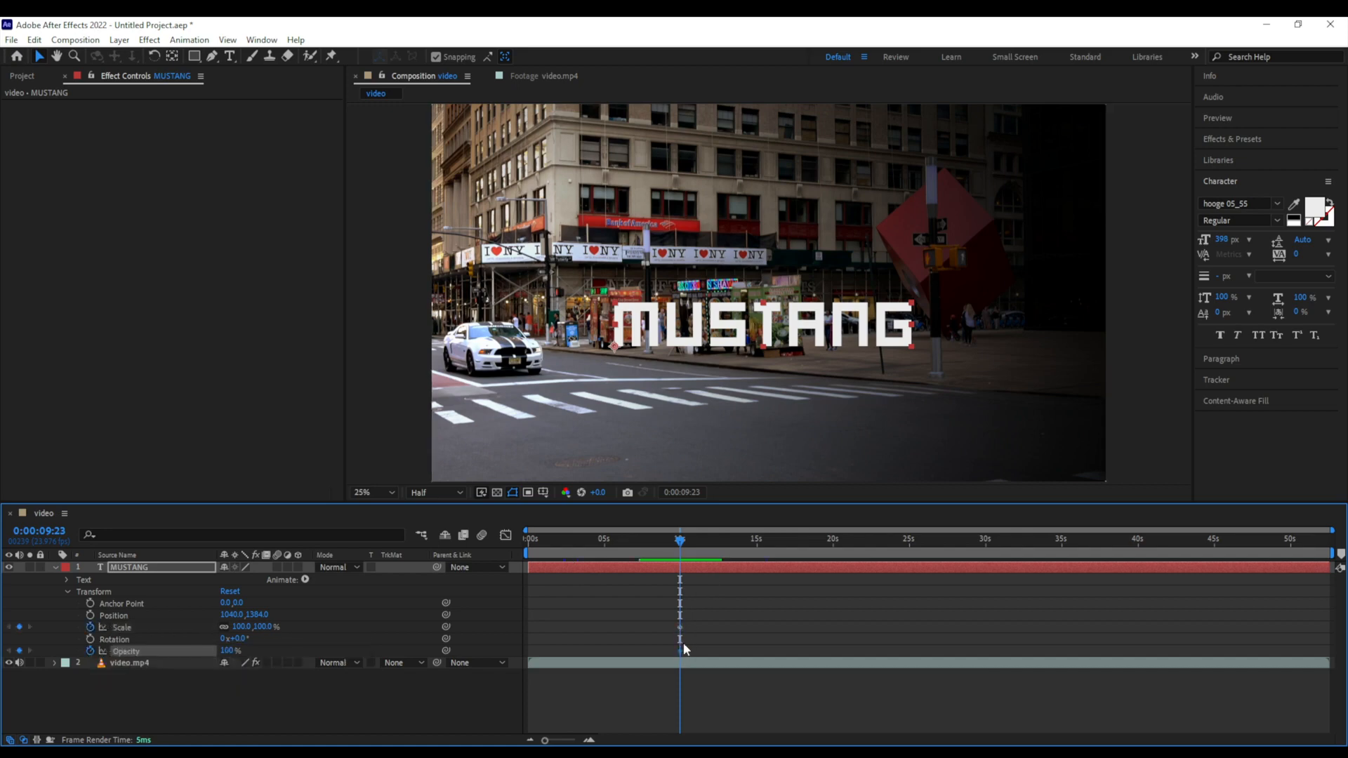
- At 0:00:15:00, move the MUSTANG text to about 1340, 1448 and add Scale and Opacity keyframes
{"action": "left_click_drag", "start_coordinate": [680, 540], "coordinate": [757, 546]}
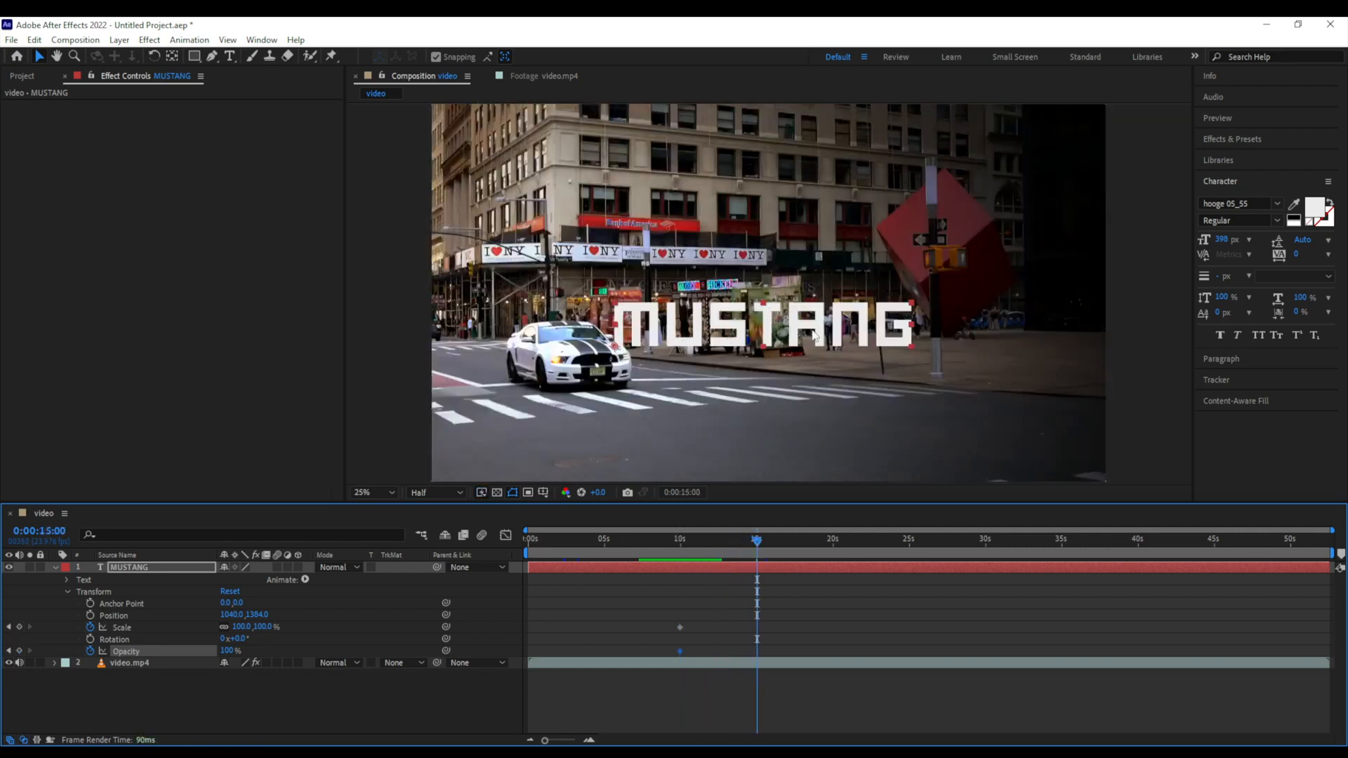
{"action": "left_click_drag", "start_coordinate": [800, 329], "coordinate": [854, 340]}
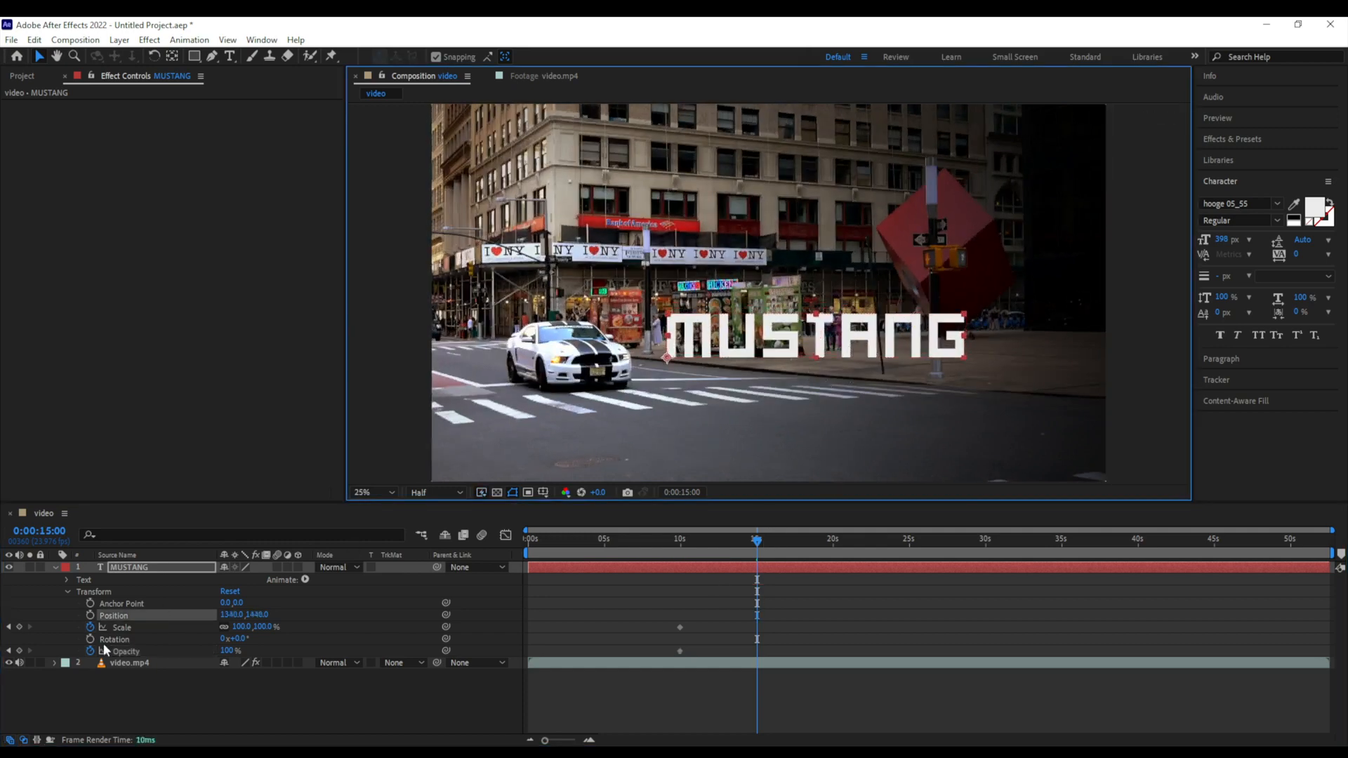
{"action": "left_click", "coordinate": [19, 626]}
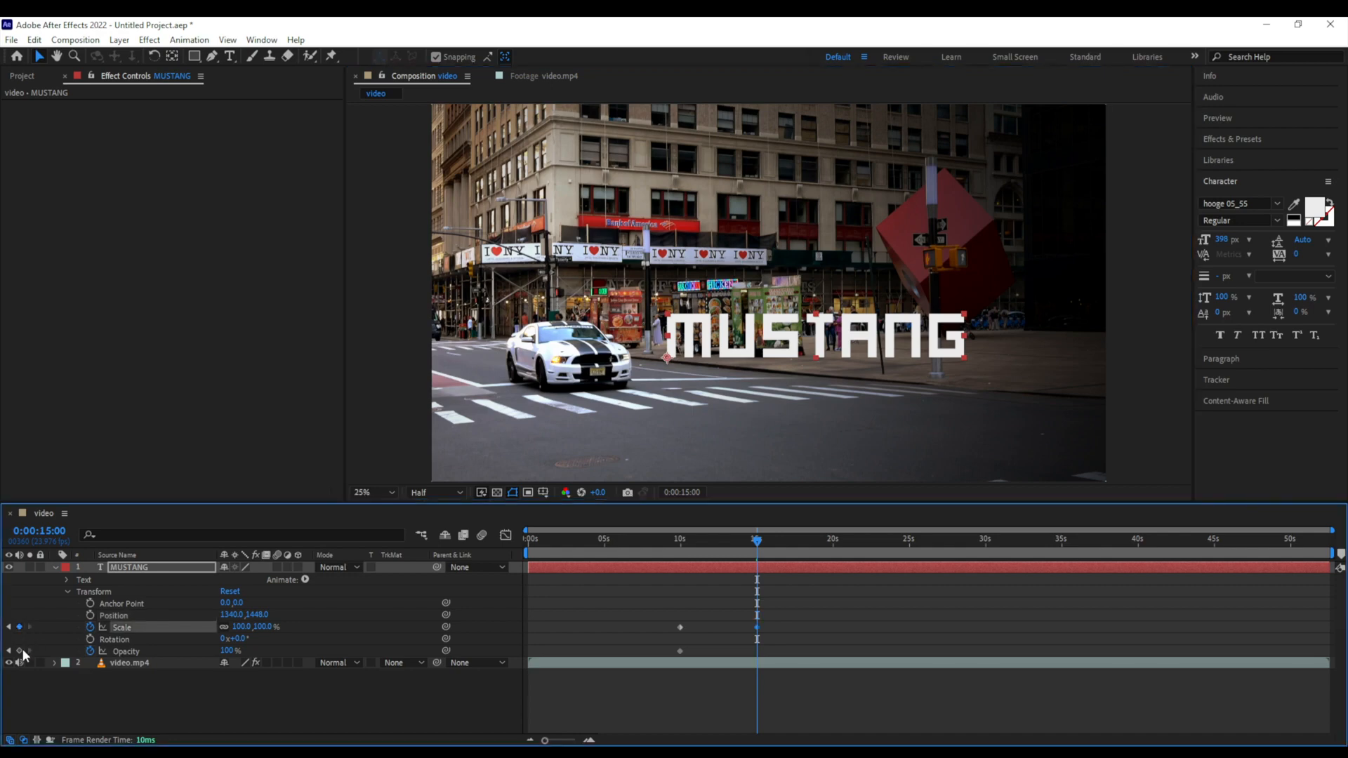
{"action": "left_click", "coordinate": [19, 650]}
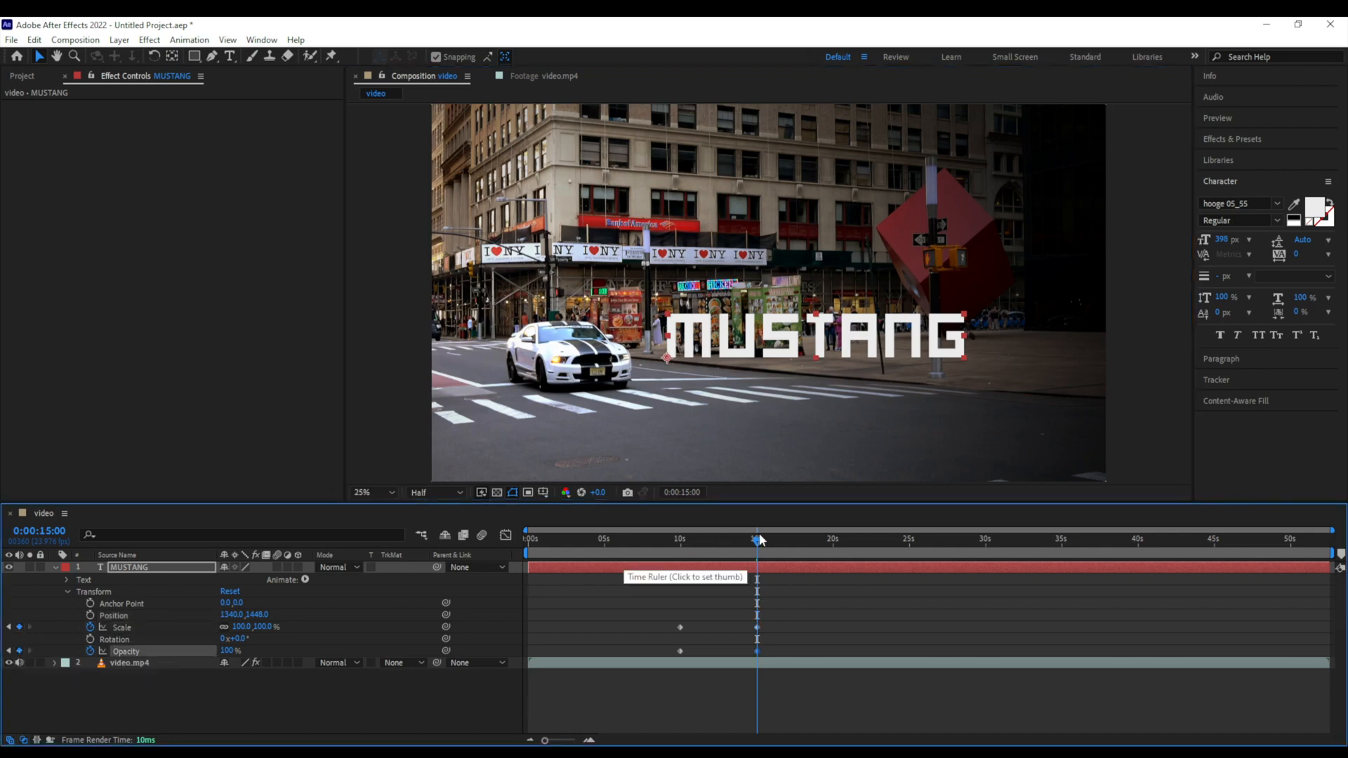
- Return to the first keyframes at 0:00:09:23 and set the text's Scale to 90% and Opacity to 0%
{"action": "left_click_drag", "start_coordinate": [760, 539], "coordinate": [737, 540]}
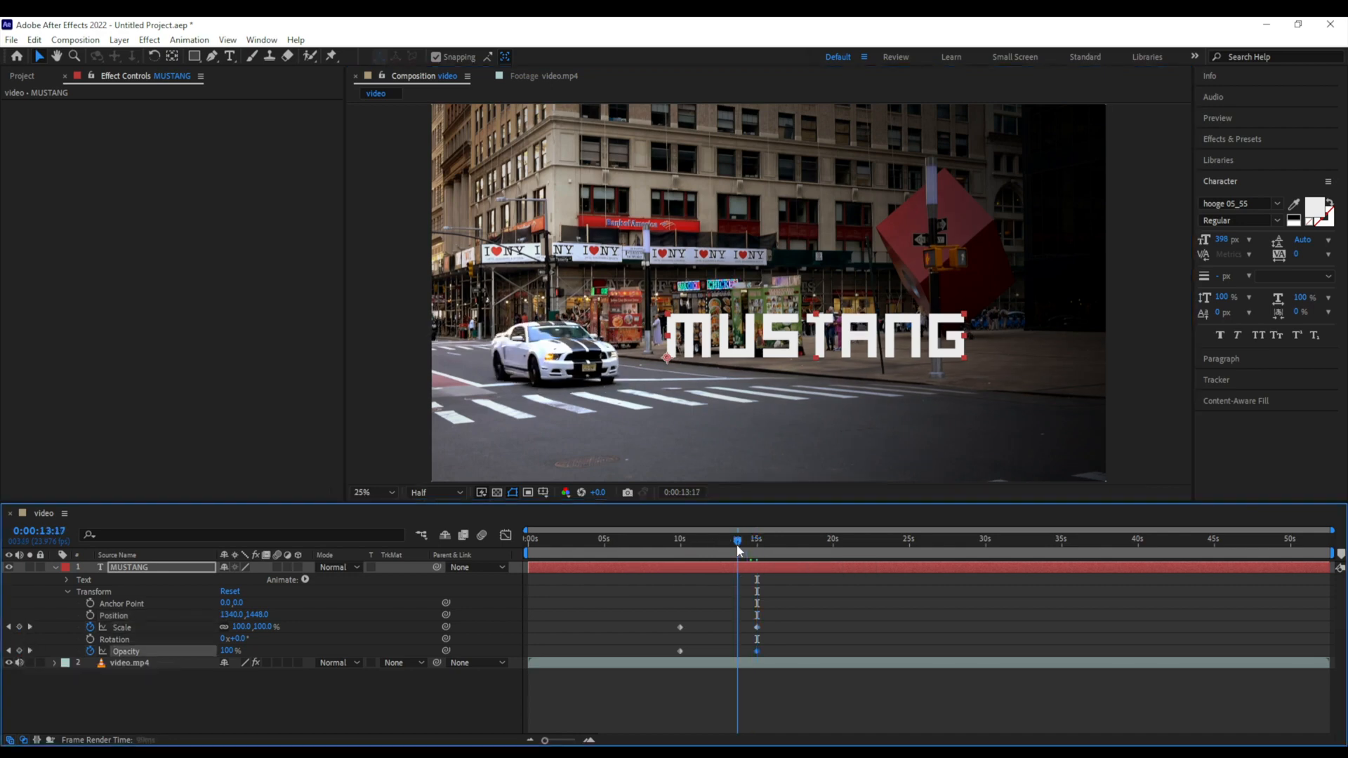
{"action": "left_click", "coordinate": [8, 627]}
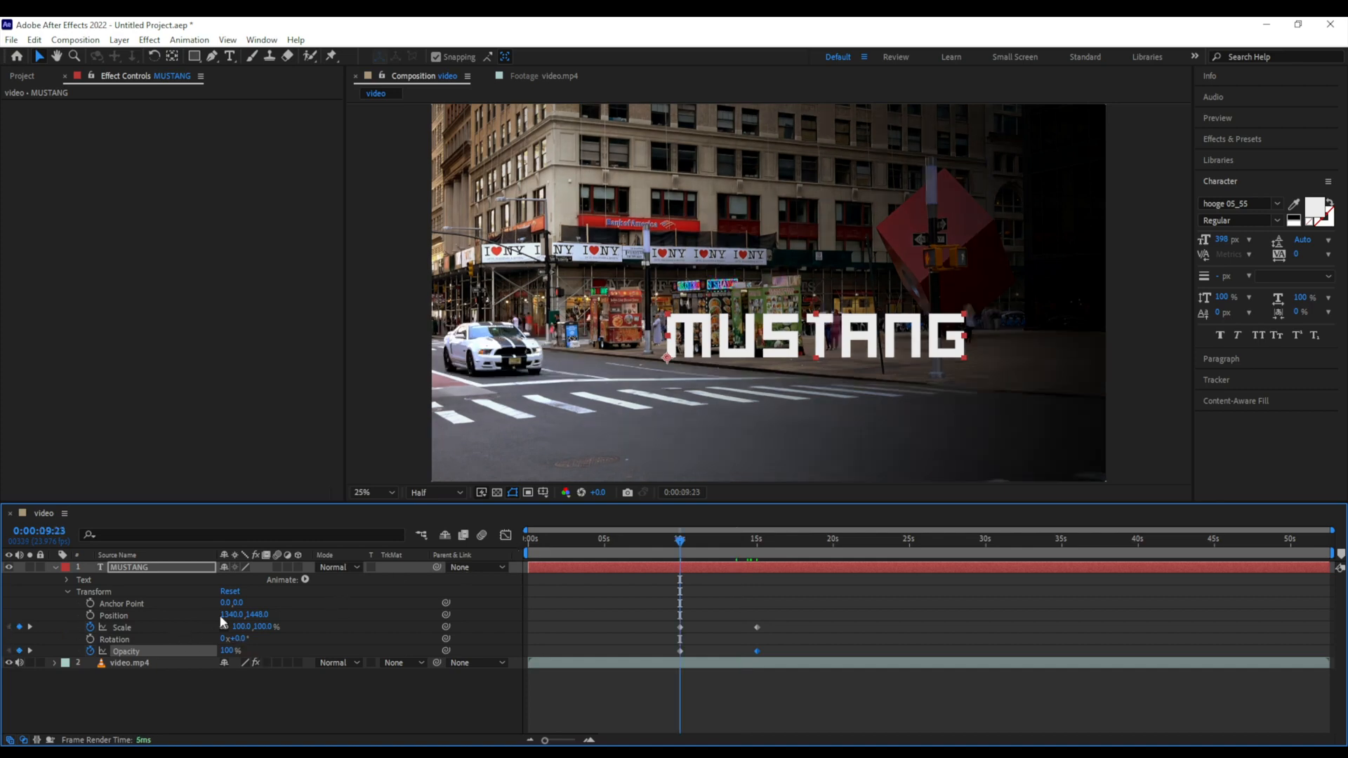
{"action": "left_click", "coordinate": [242, 626]}
{"action": "key", "text": "Return"}
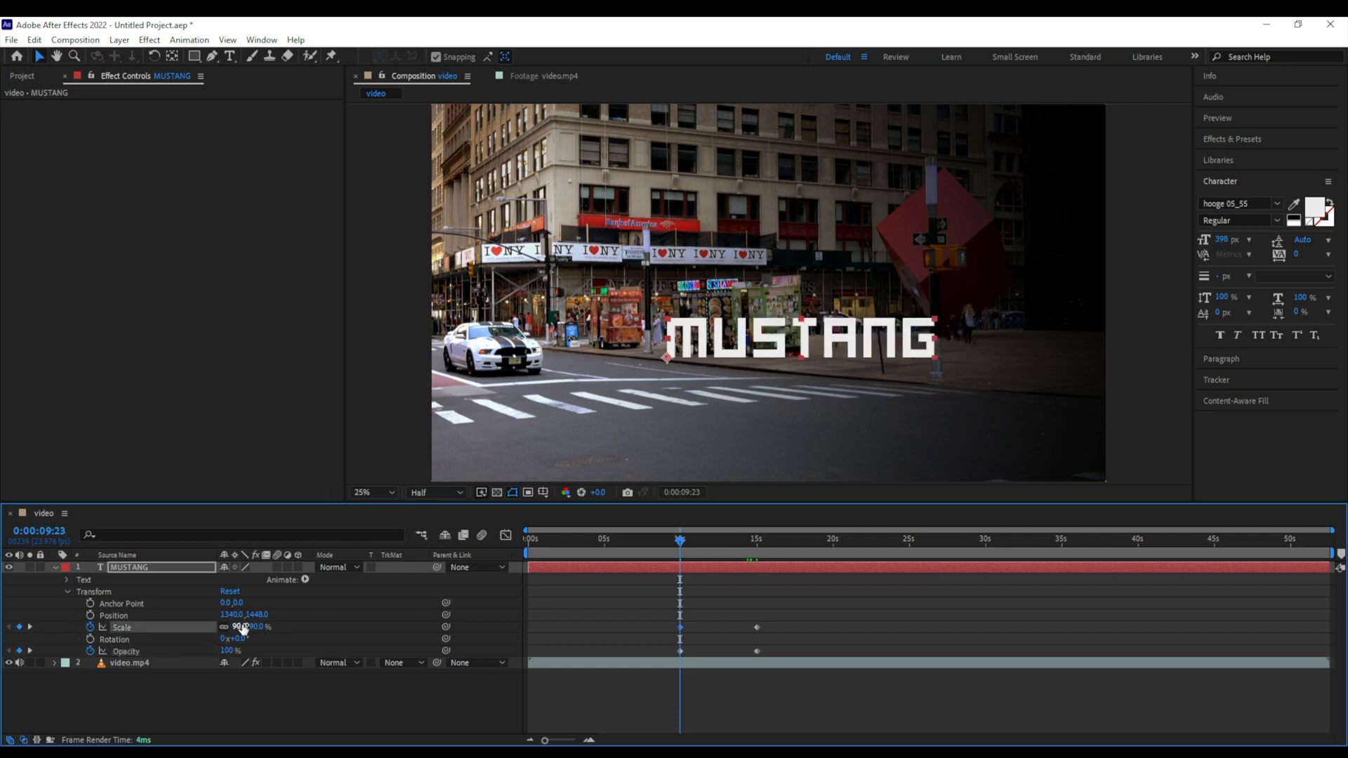
{"action": "left_click", "coordinate": [230, 650]}
{"action": "type", "text": "0"}
{"action": "key", "text": "Return"}
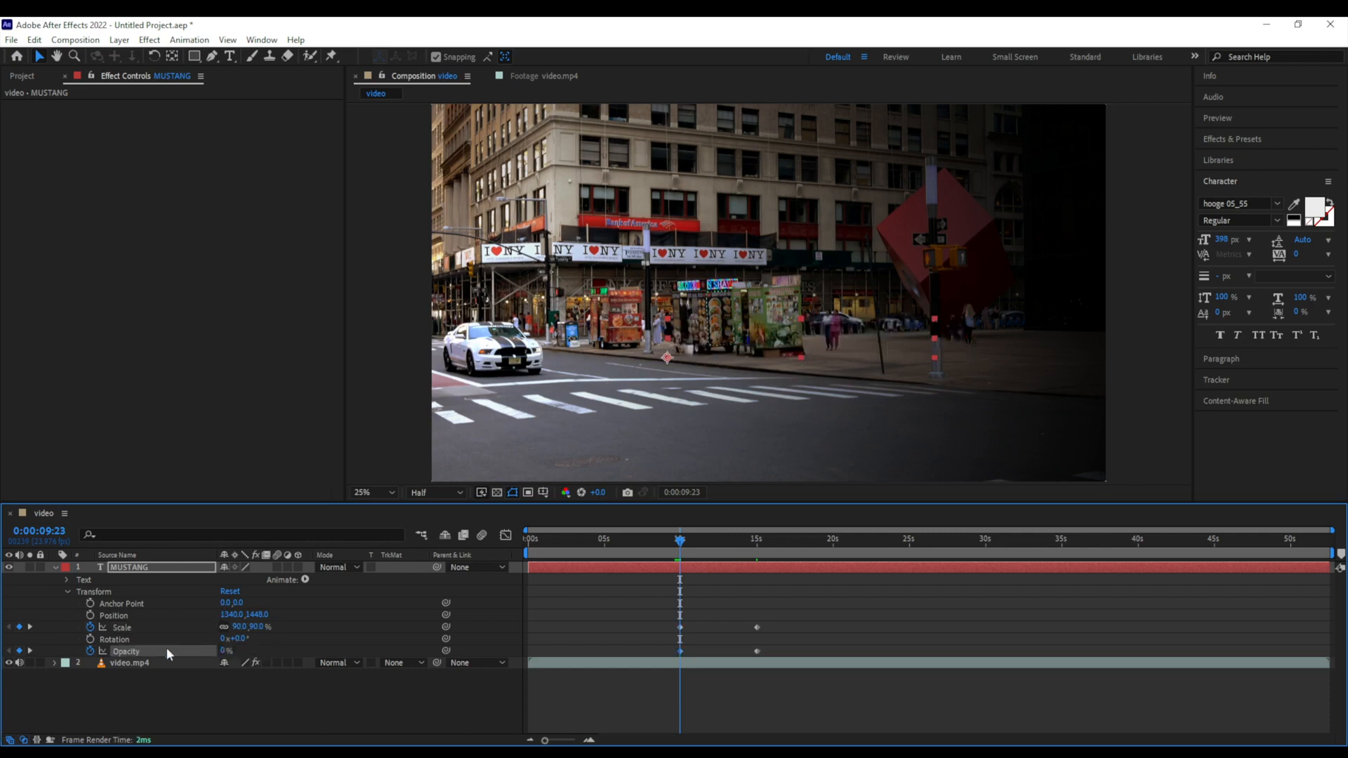
- Preview the MUSTANG text animation from 0:00:08:23, and scrub back to 0:00:15:00 to review it
{"action": "left_click_drag", "start_coordinate": [688, 546], "coordinate": [665, 548]}
{"action": "key", "text": "space"}
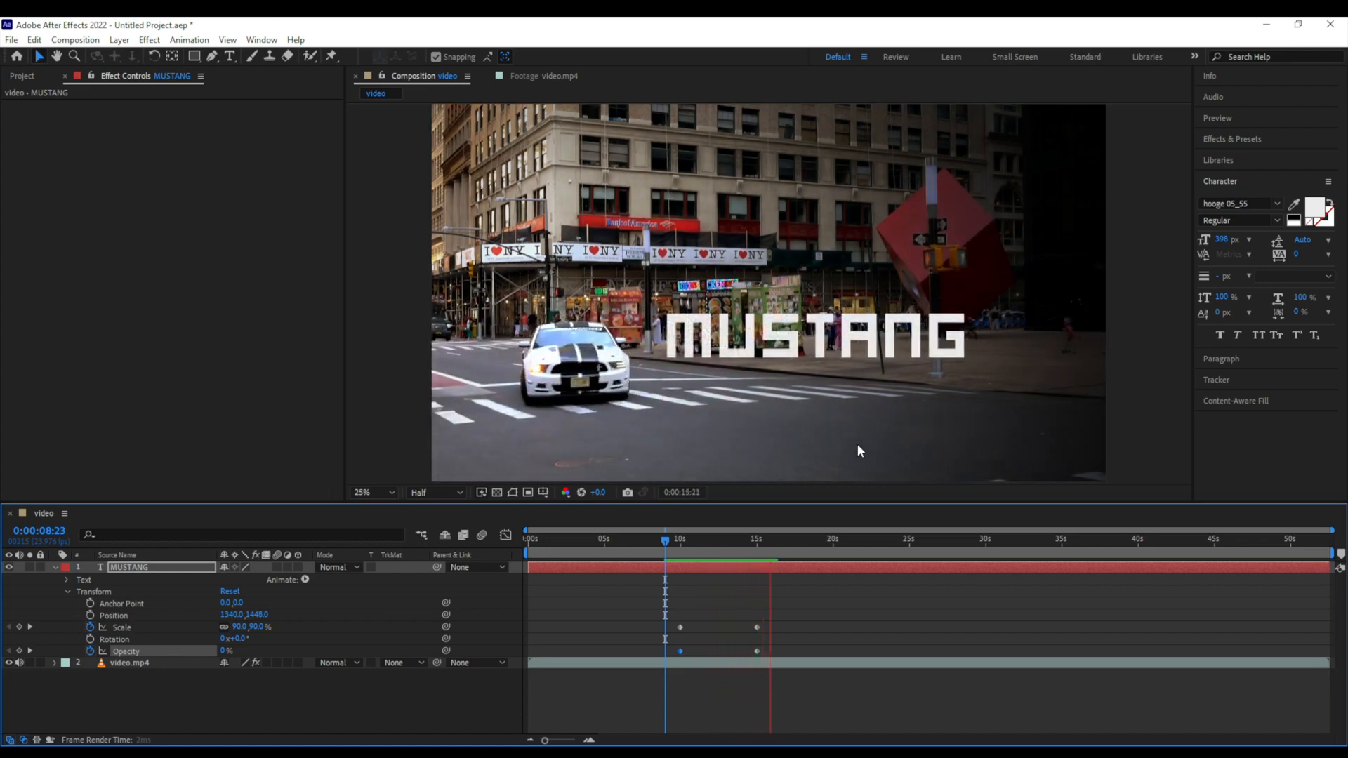
{"action": "key", "text": "space"}
{"action": "left_click_drag", "start_coordinate": [778, 543], "coordinate": [758, 567]}
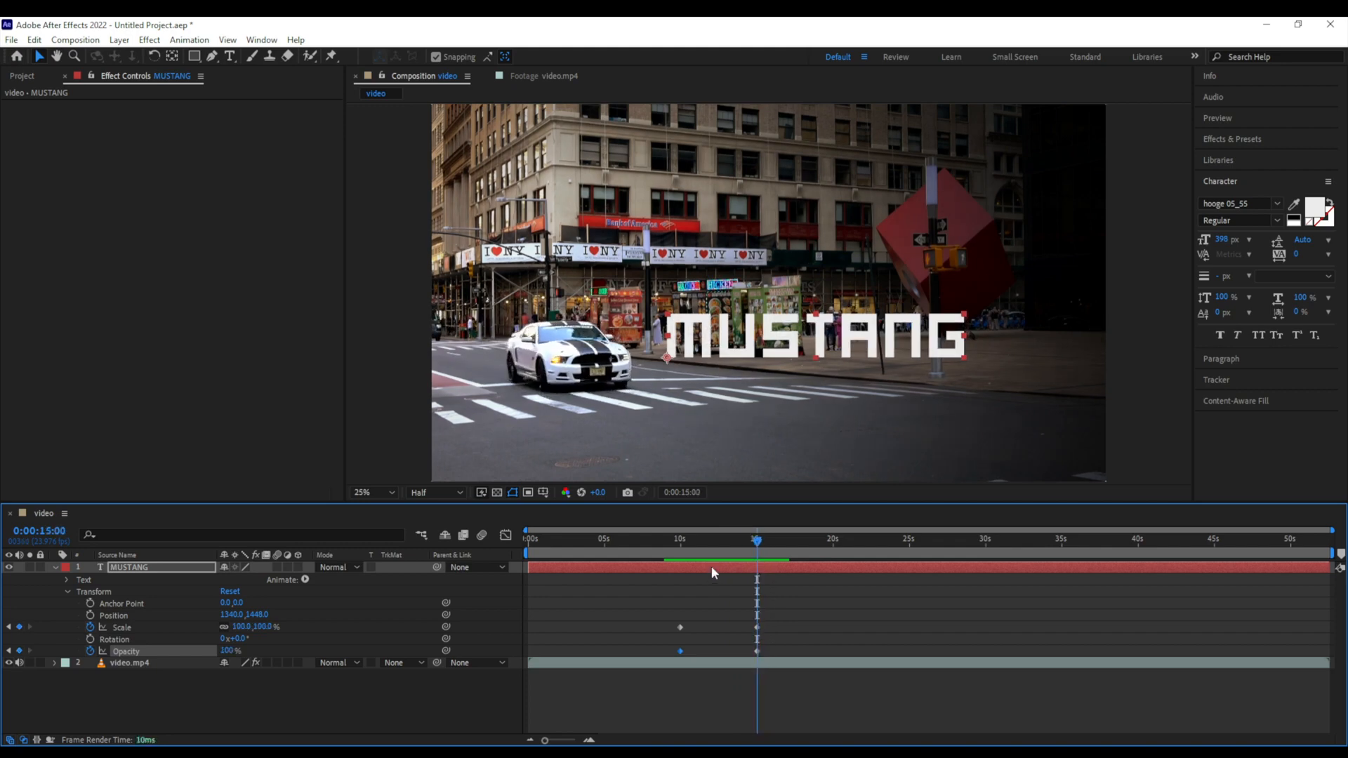
{"action": "left_click_drag", "start_coordinate": [681, 544], "coordinate": [758, 547]}
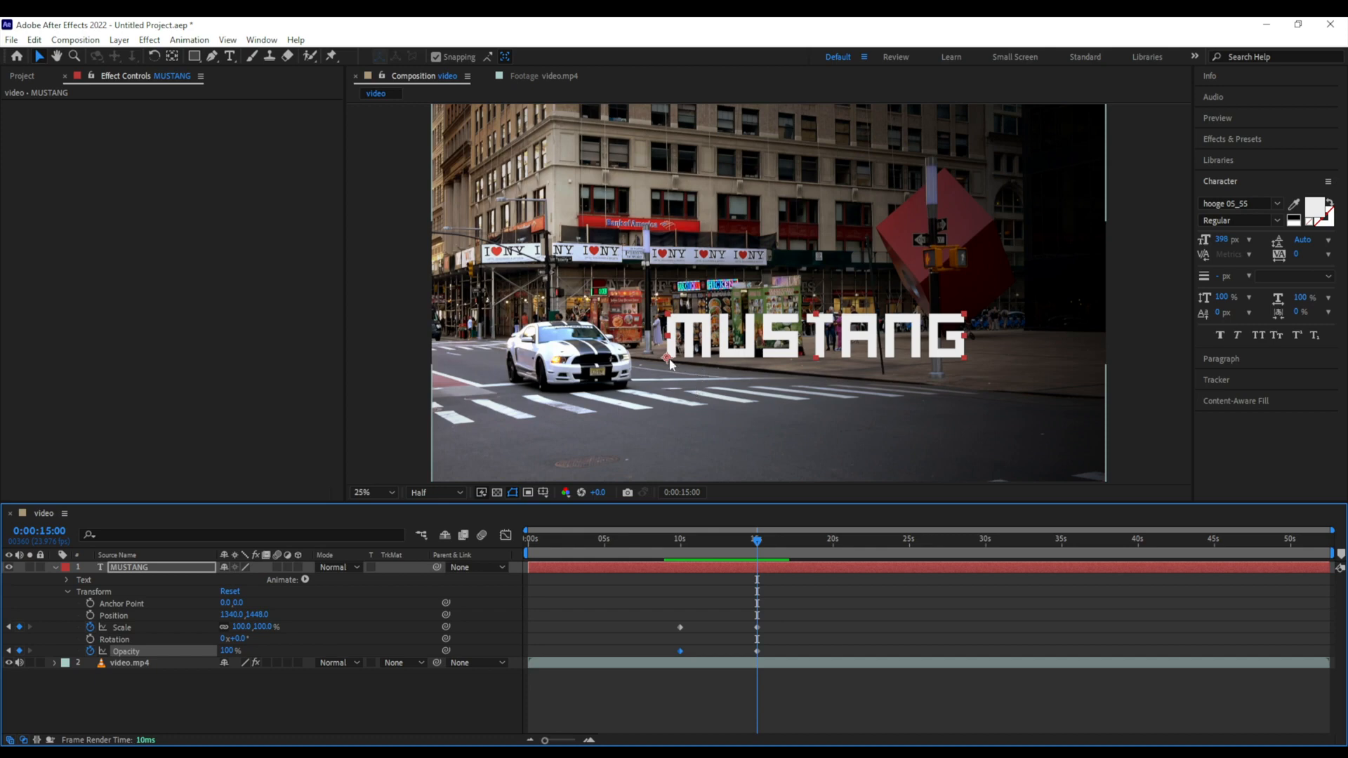
- Nudge the MUSTANG text right to about 1368, 1448 and center-align its paragraph around the anchor point
{"action": "left_click_drag", "start_coordinate": [671, 363], "coordinate": [679, 361]}
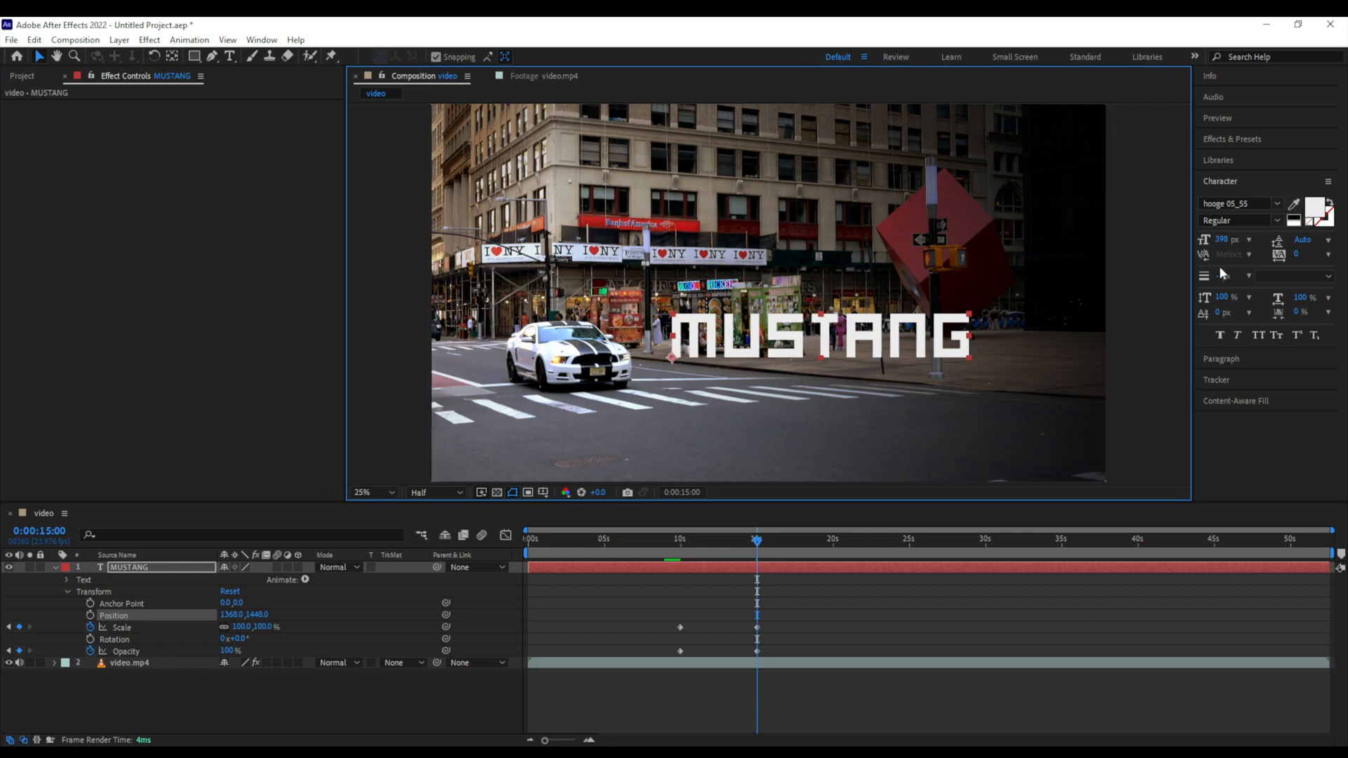
{"action": "left_click", "coordinate": [1247, 359]}
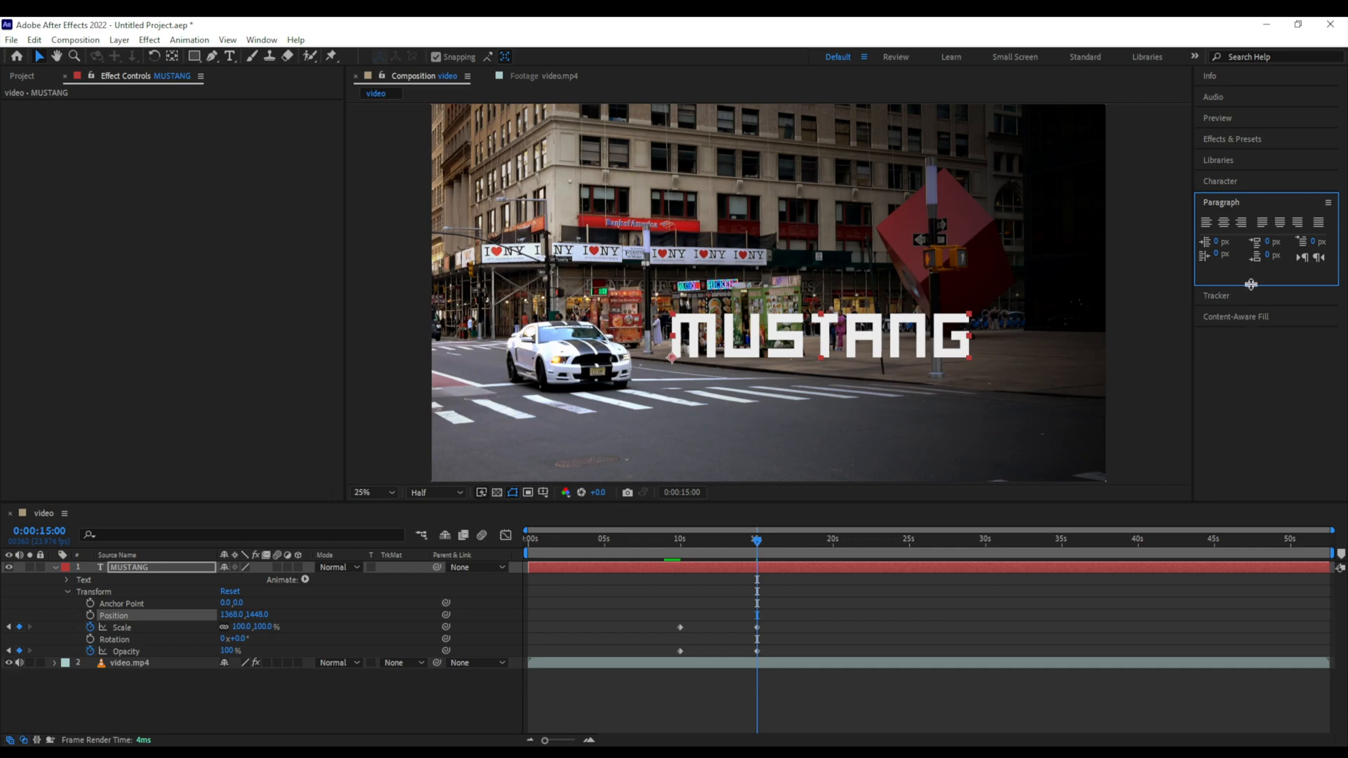
{"action": "left_click", "coordinate": [1227, 222]}
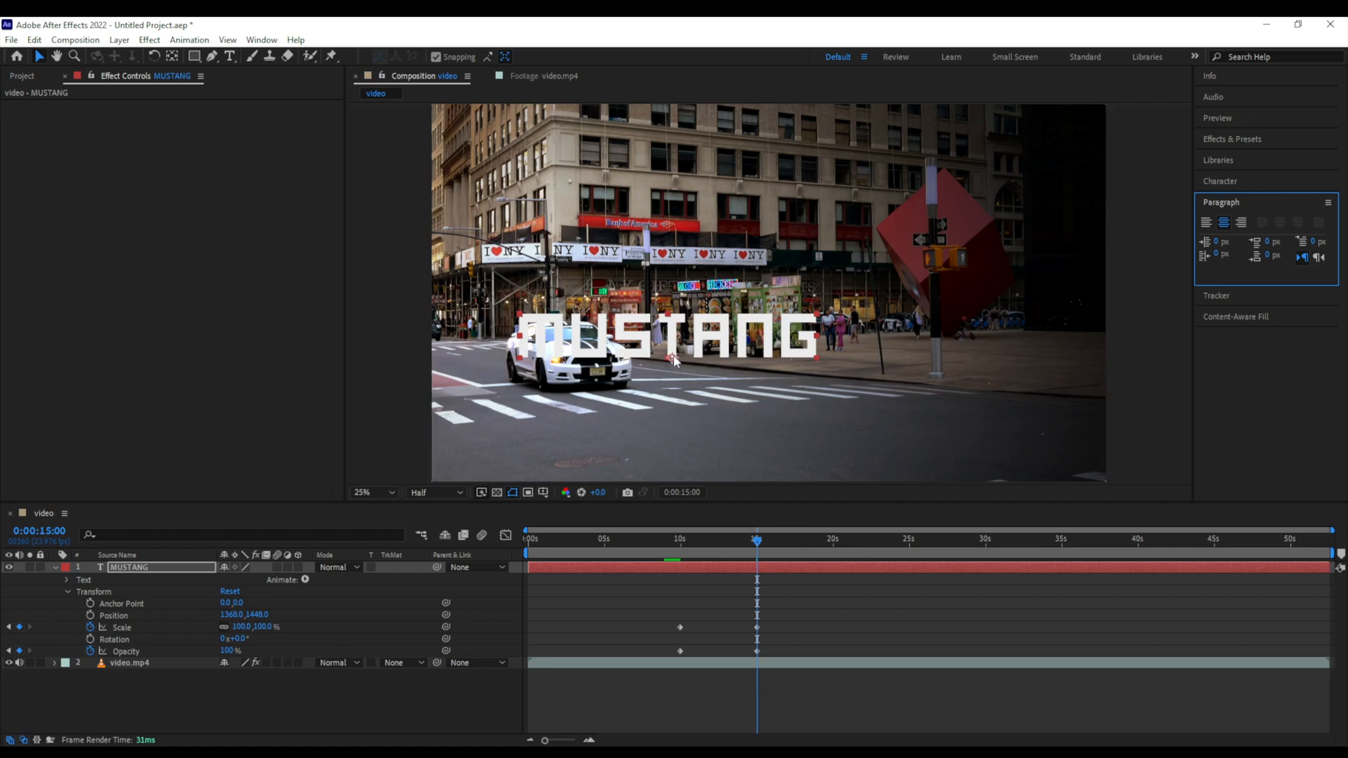
- Move the MUSTANG text beside the car to about 2192, 1388 and set its Anchor Point to about -15, -107
{"action": "left_click_drag", "start_coordinate": [672, 361], "coordinate": [820, 350]}
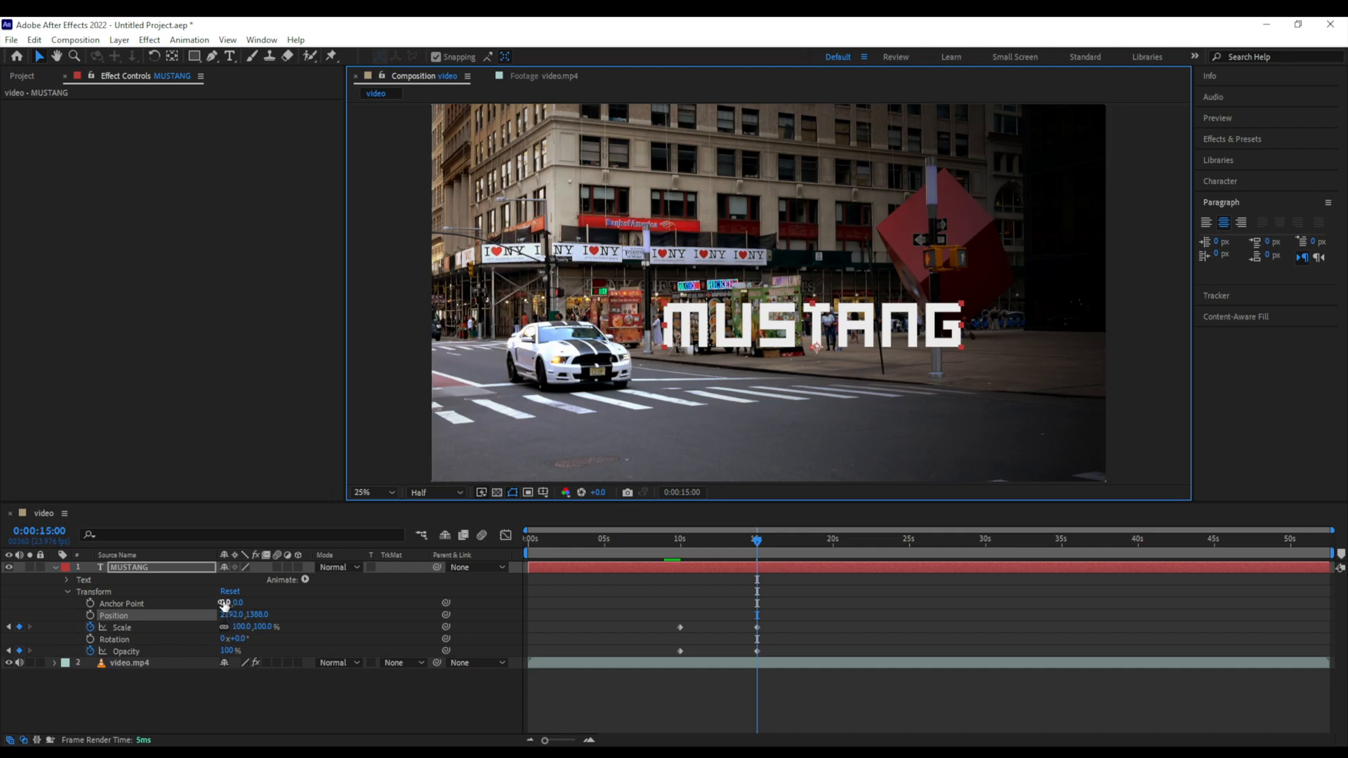
{"action": "left_click_drag", "start_coordinate": [236, 602], "coordinate": [255, 524]}
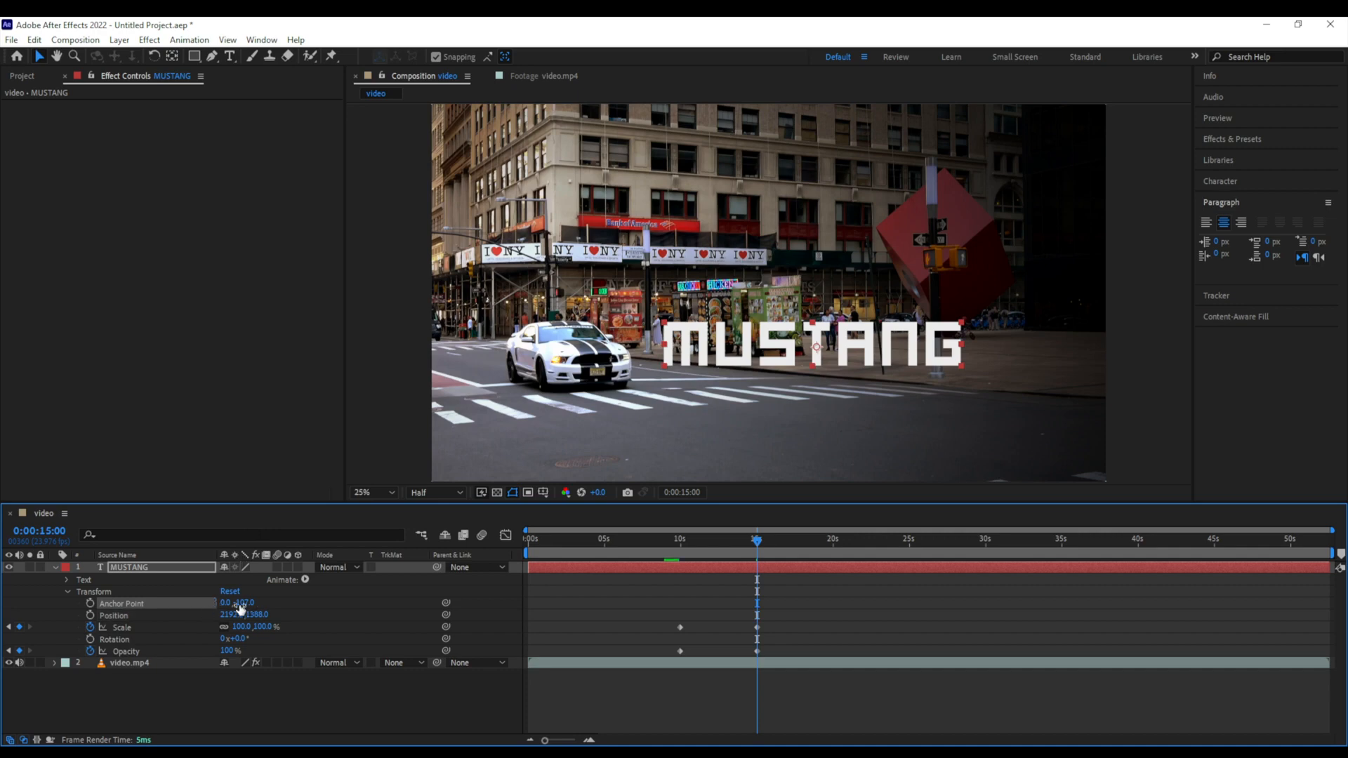
{"action": "left_click_drag", "start_coordinate": [225, 603], "coordinate": [232, 617]}
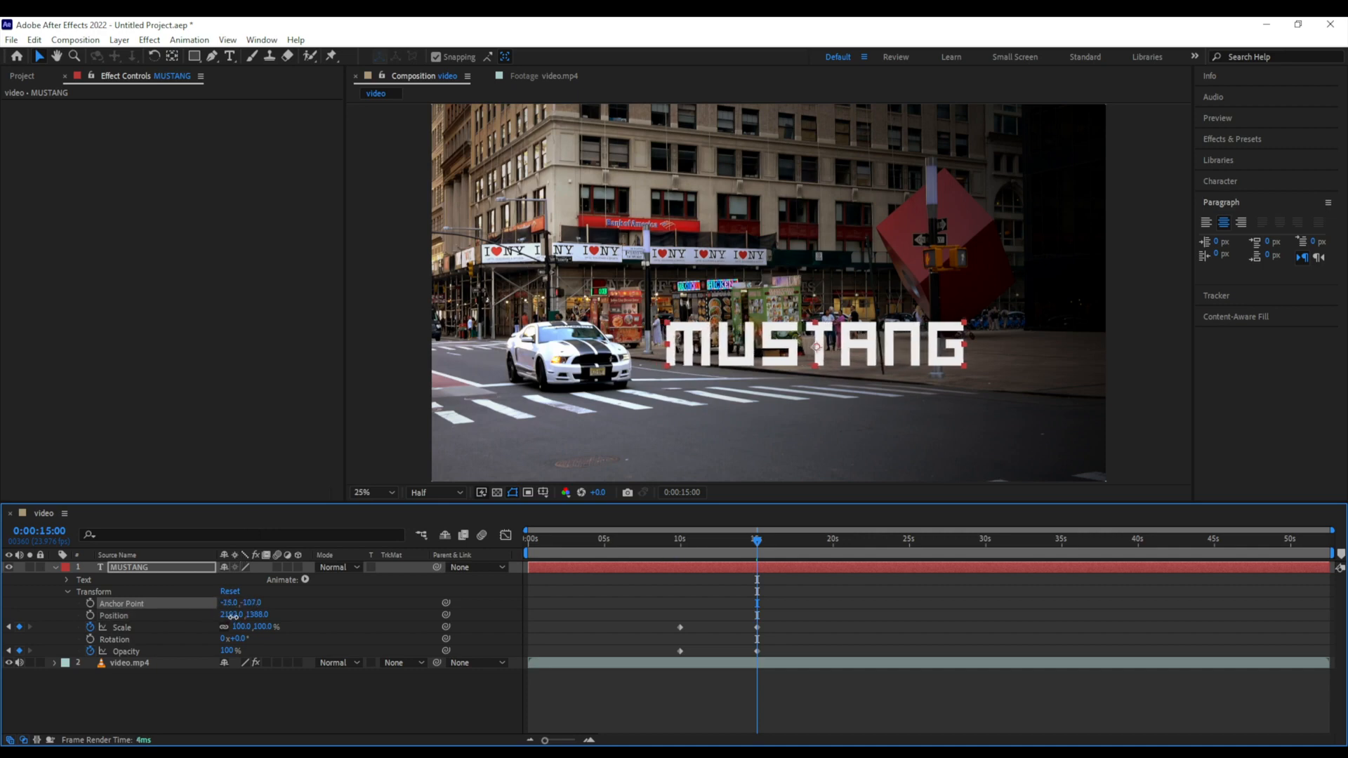
- Preview the repositioned MUSTANG text animation from 0:00:09:22
{"action": "left_click", "coordinate": [680, 542]}
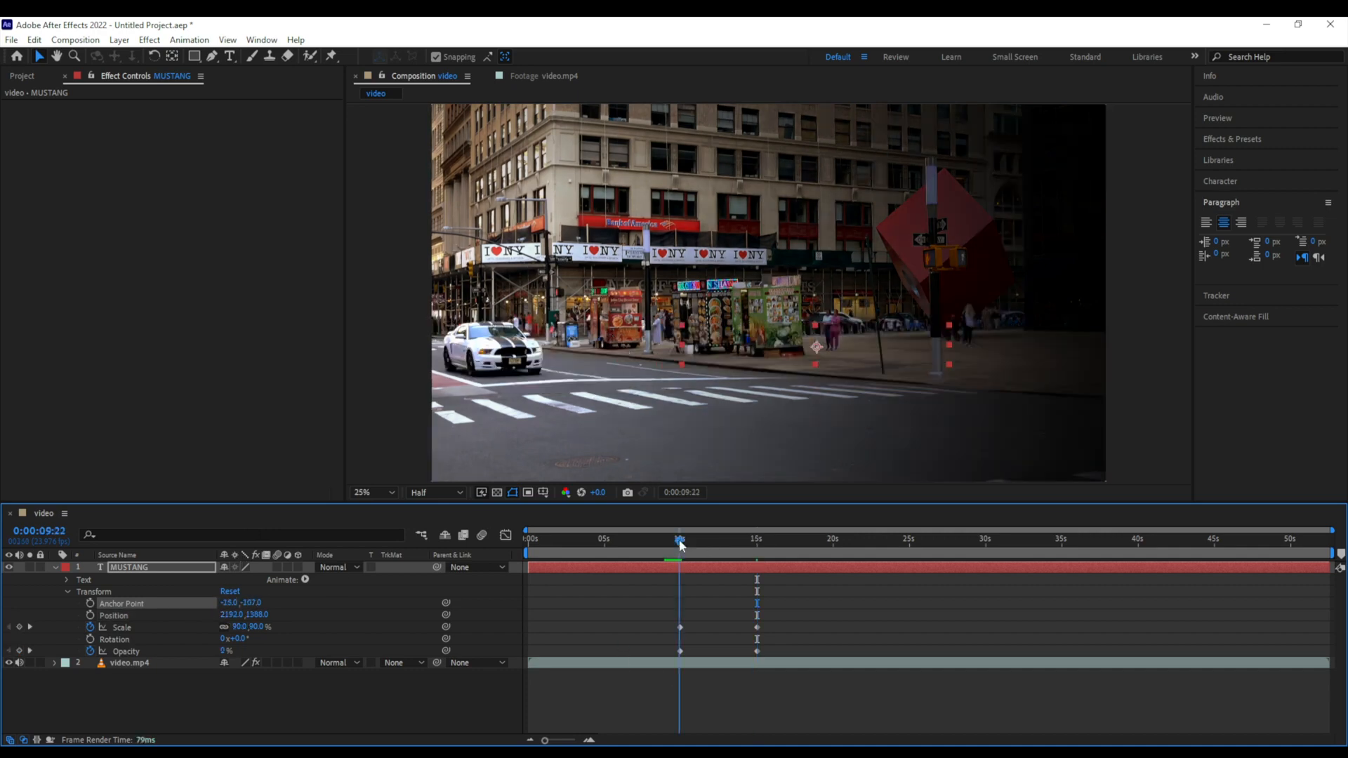
{"action": "key", "text": "space"}
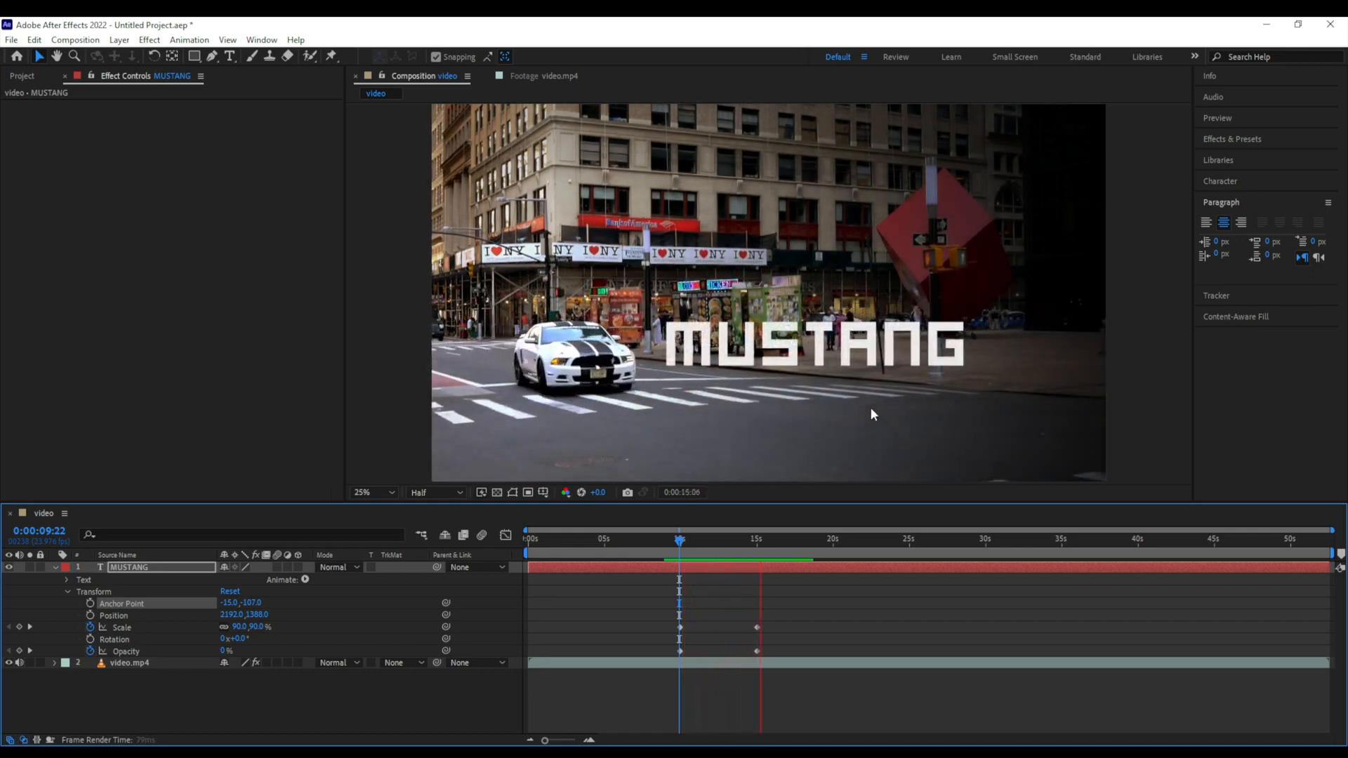
{"action": "key", "text": "space"}
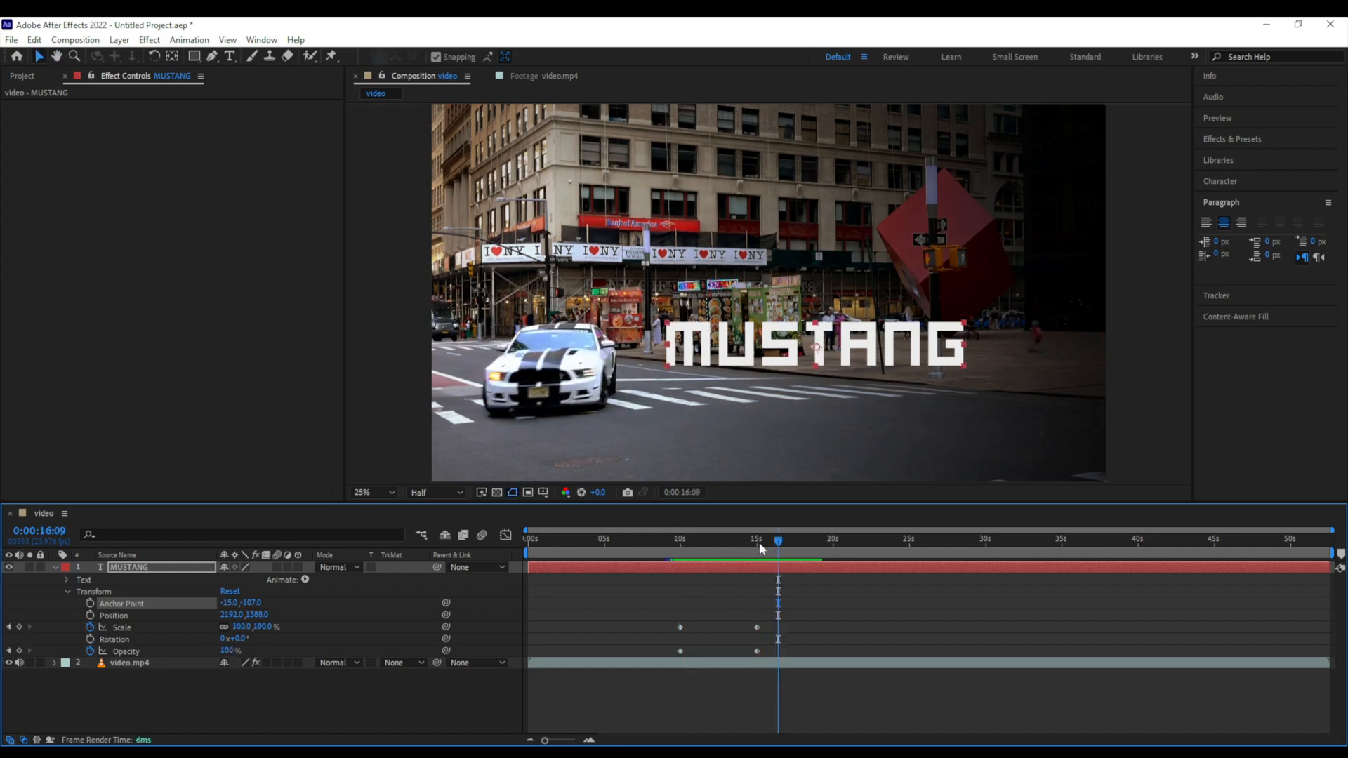
- Shorten the text animation by moving its ending Scale and Opacity keyframes to about 12.5 seconds, and preview it from 0:00:09:11
{"action": "left_click_drag", "start_coordinate": [762, 547], "coordinate": [723, 548]}
{"action": "left_click_drag", "start_coordinate": [775, 608], "coordinate": [718, 653]}
{"action": "left_click", "coordinate": [672, 540]}
{"action": "key", "text": "space"}
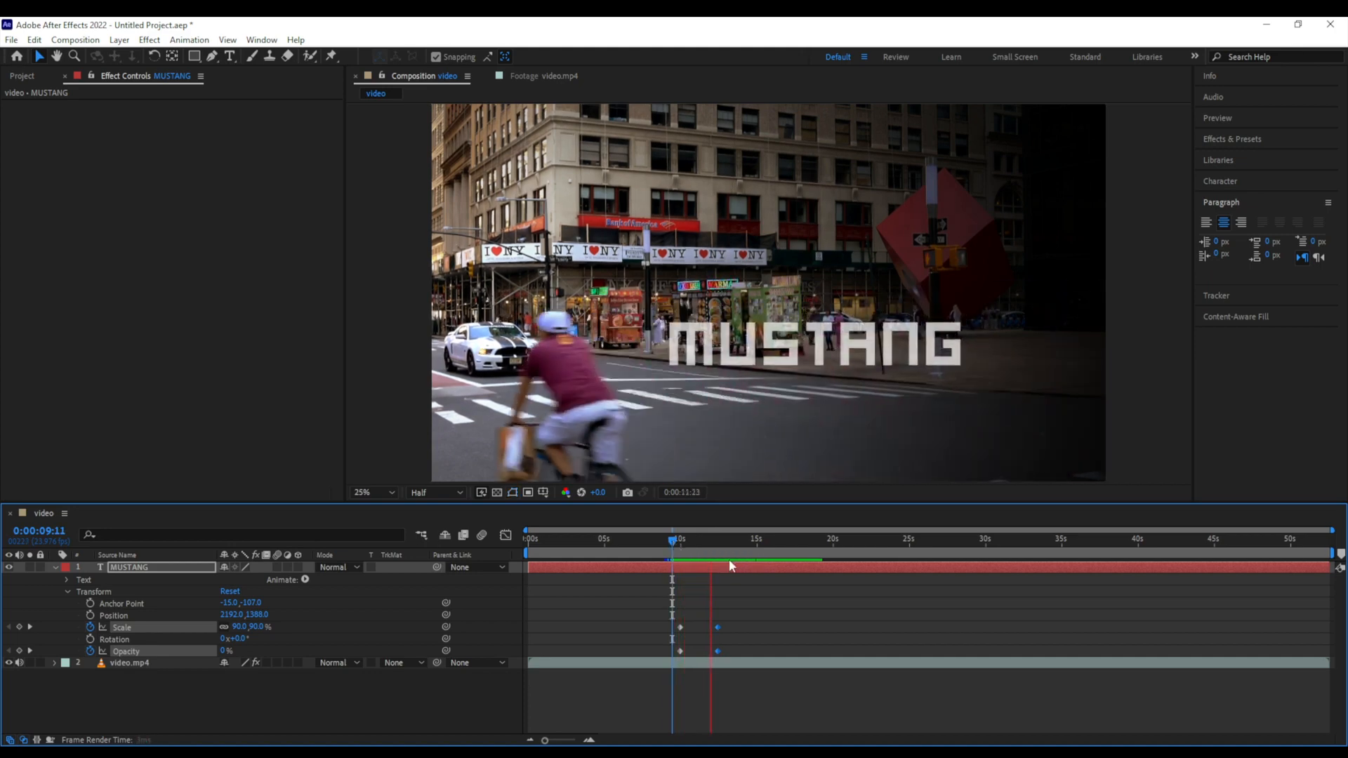
{"action": "key", "text": "space"}
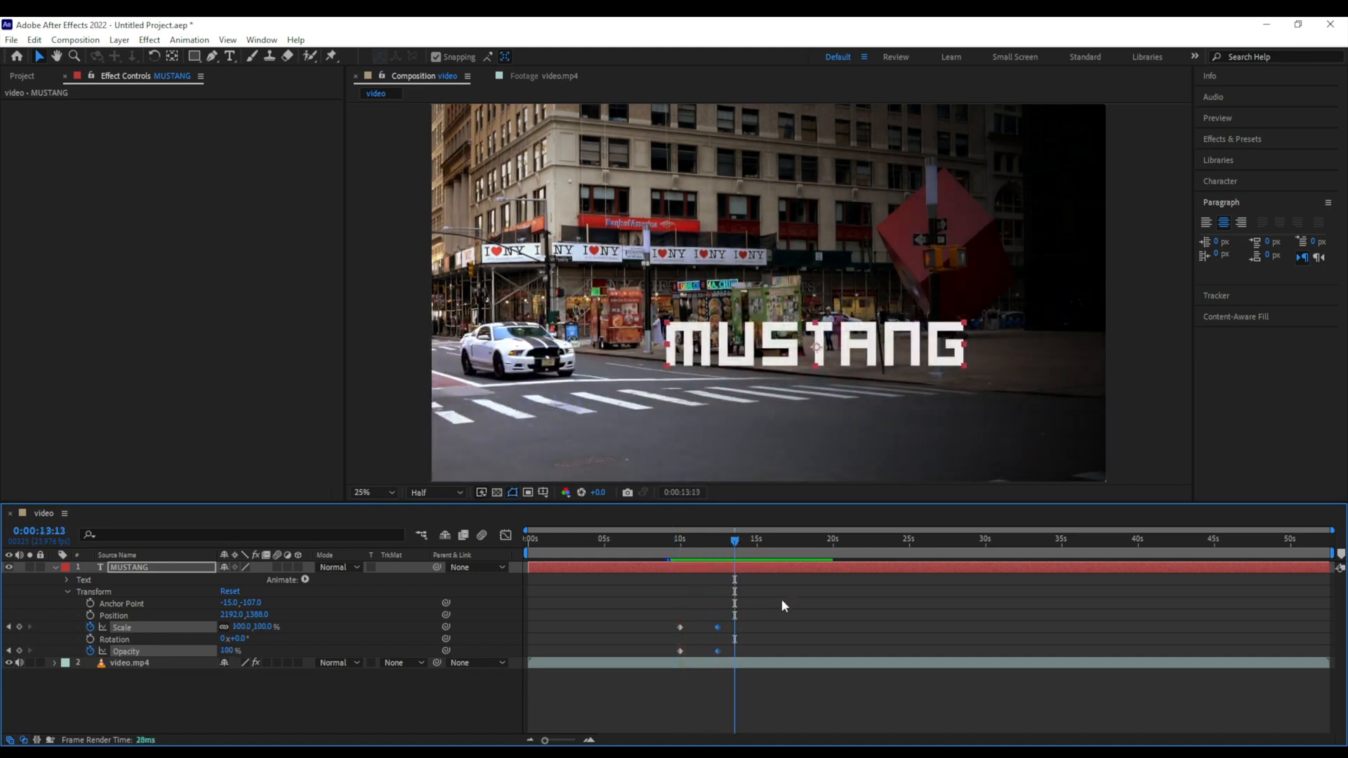
- Shift all four Scale and Opacity keyframes to start at about 0:00:13:08, preview from 0:00:12:02 and scrub through the result
{"action": "left_click_drag", "start_coordinate": [788, 598], "coordinate": [731, 657]}
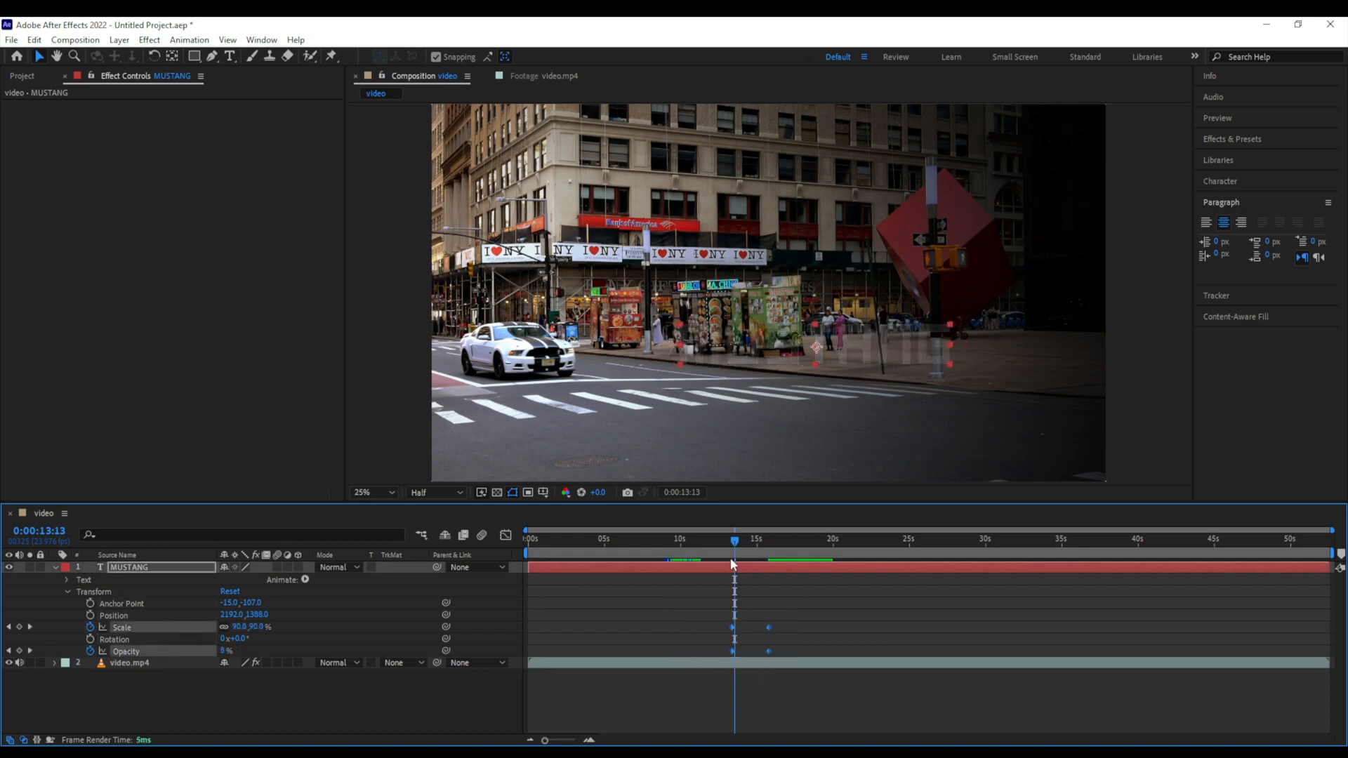
{"action": "left_click", "coordinate": [713, 536]}
{"action": "key", "text": "space"}
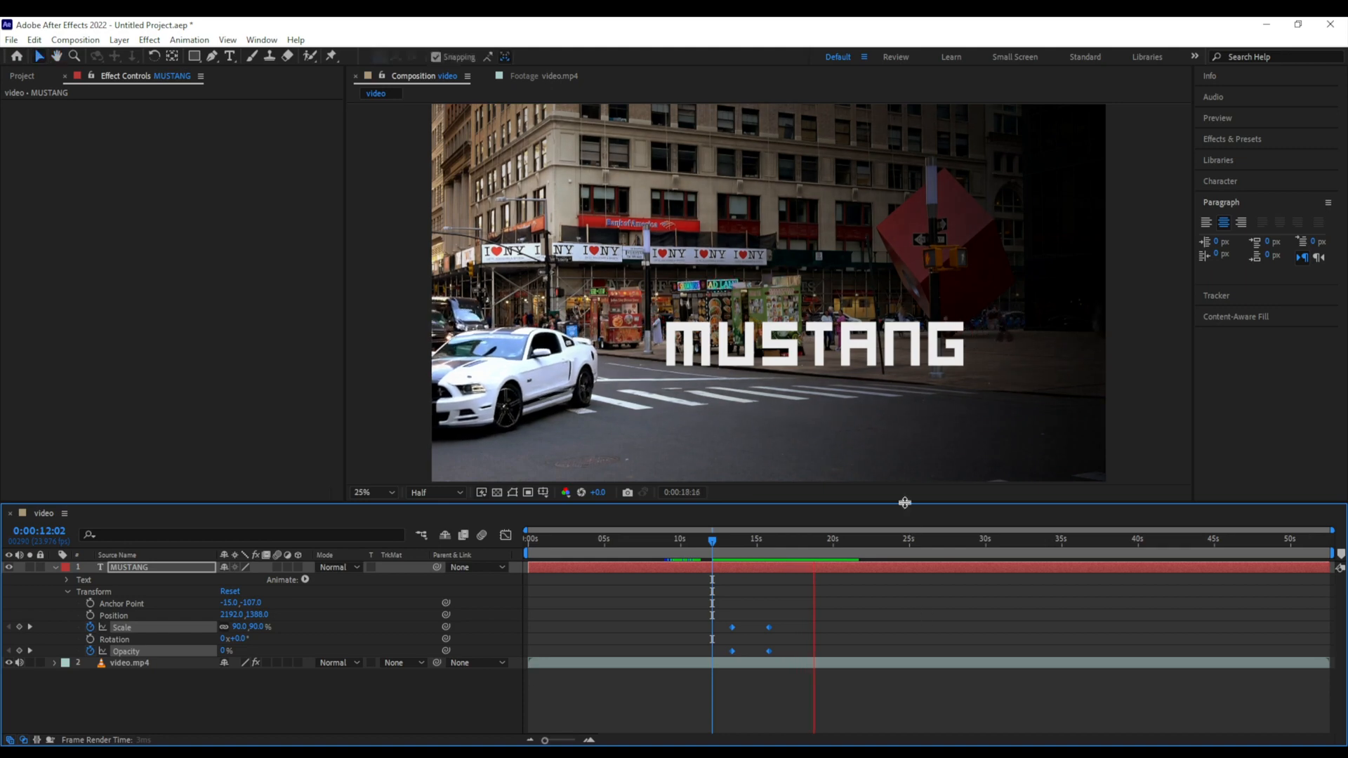
{"action": "left_click_drag", "start_coordinate": [778, 539], "coordinate": [736, 626]}
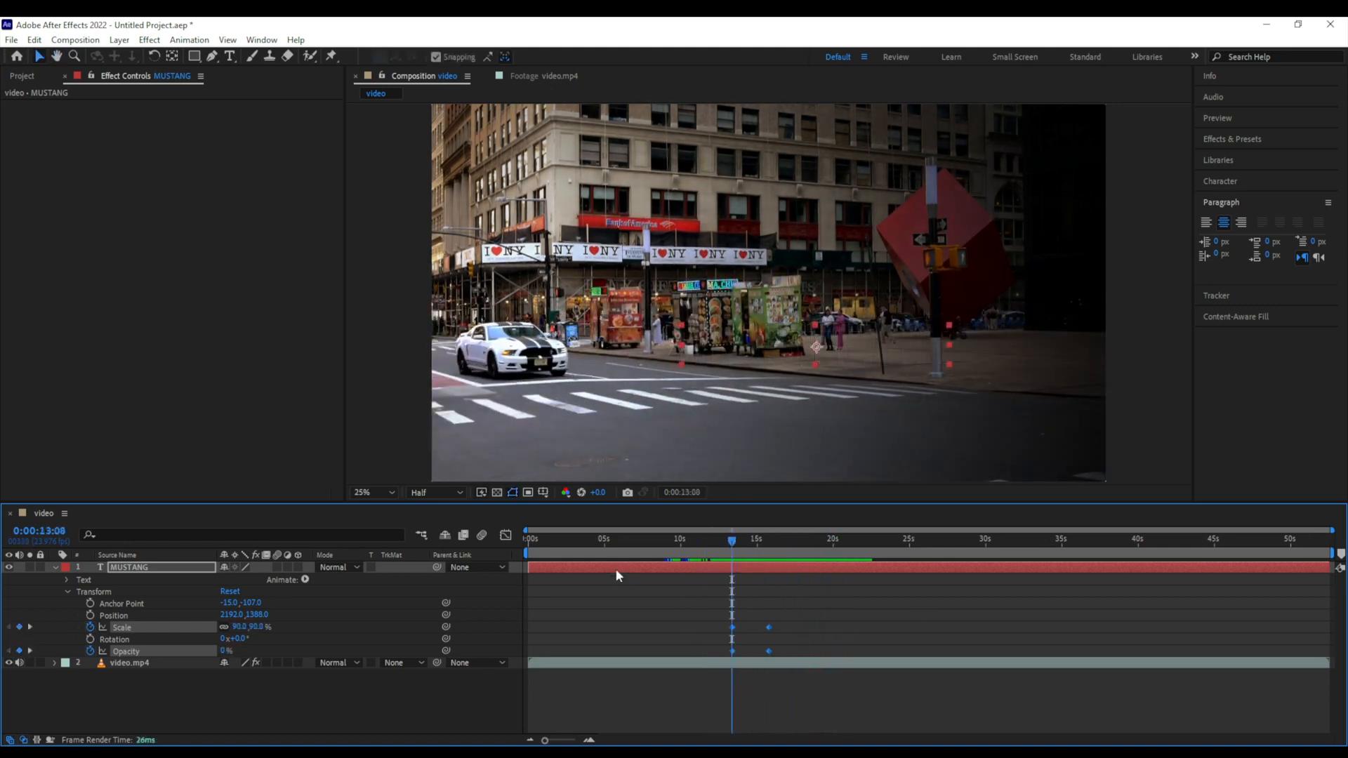
{"action": "left_click_drag", "start_coordinate": [744, 544], "coordinate": [778, 549]}
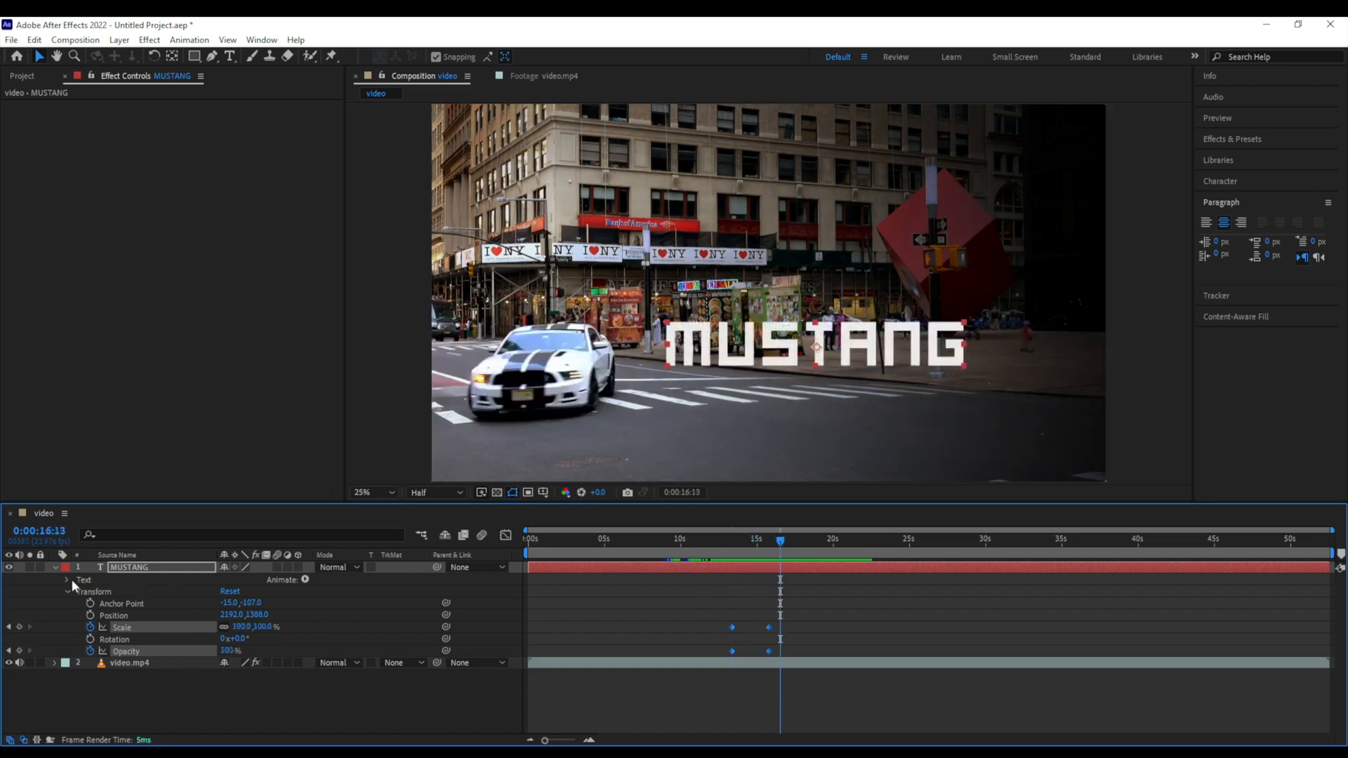
- Examine the text layer's Animate property options and scrub the title animation from about 0:00:14:19 to 0:00:17:13
{"action": "left_click", "coordinate": [306, 580]}
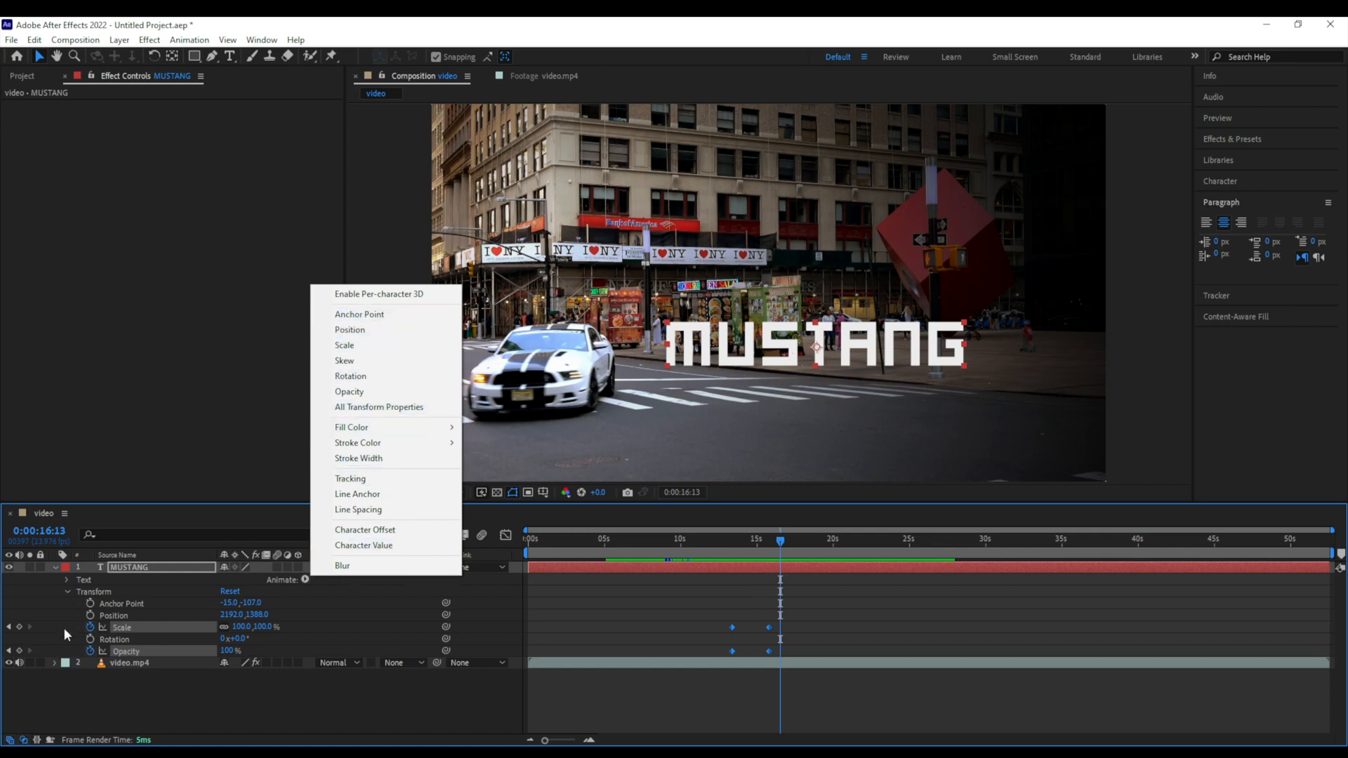
{"action": "left_click", "coordinate": [150, 689]}
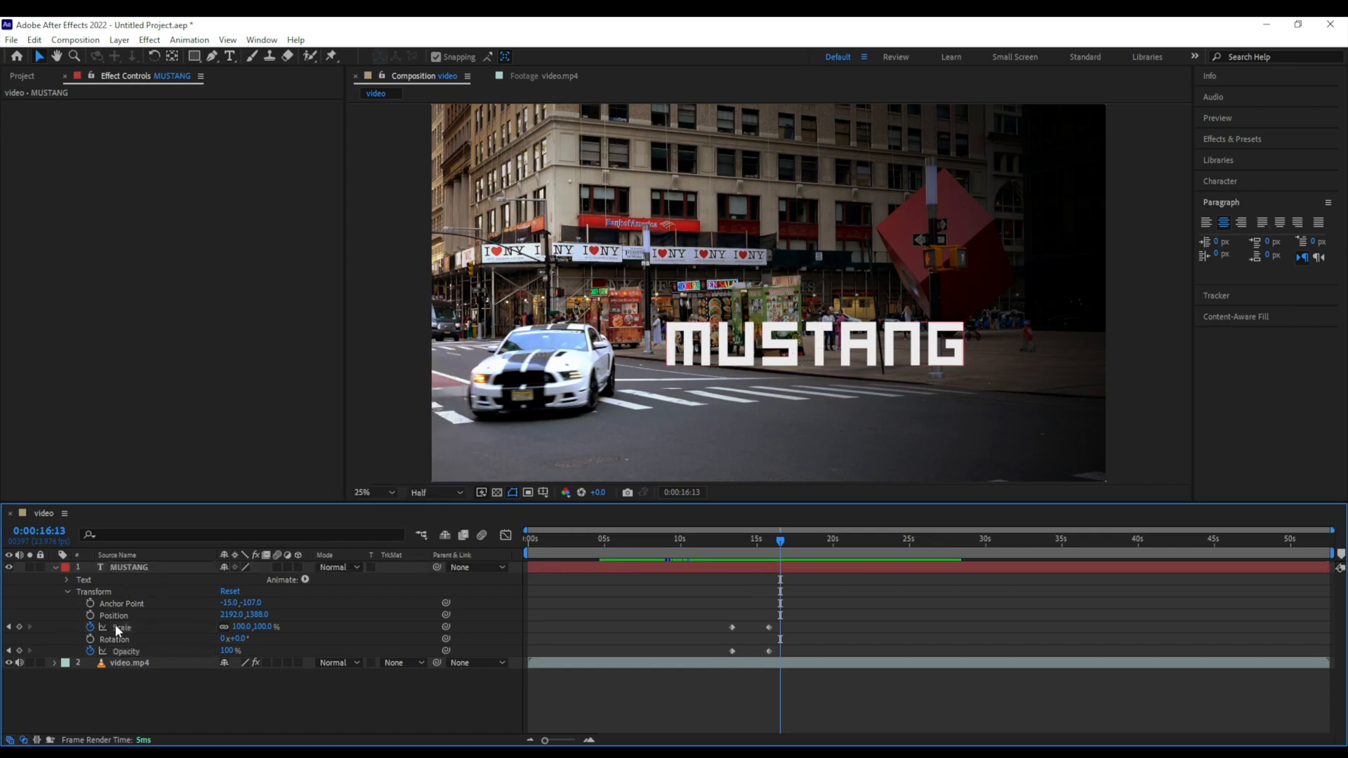
{"action": "left_click", "coordinate": [309, 580]}
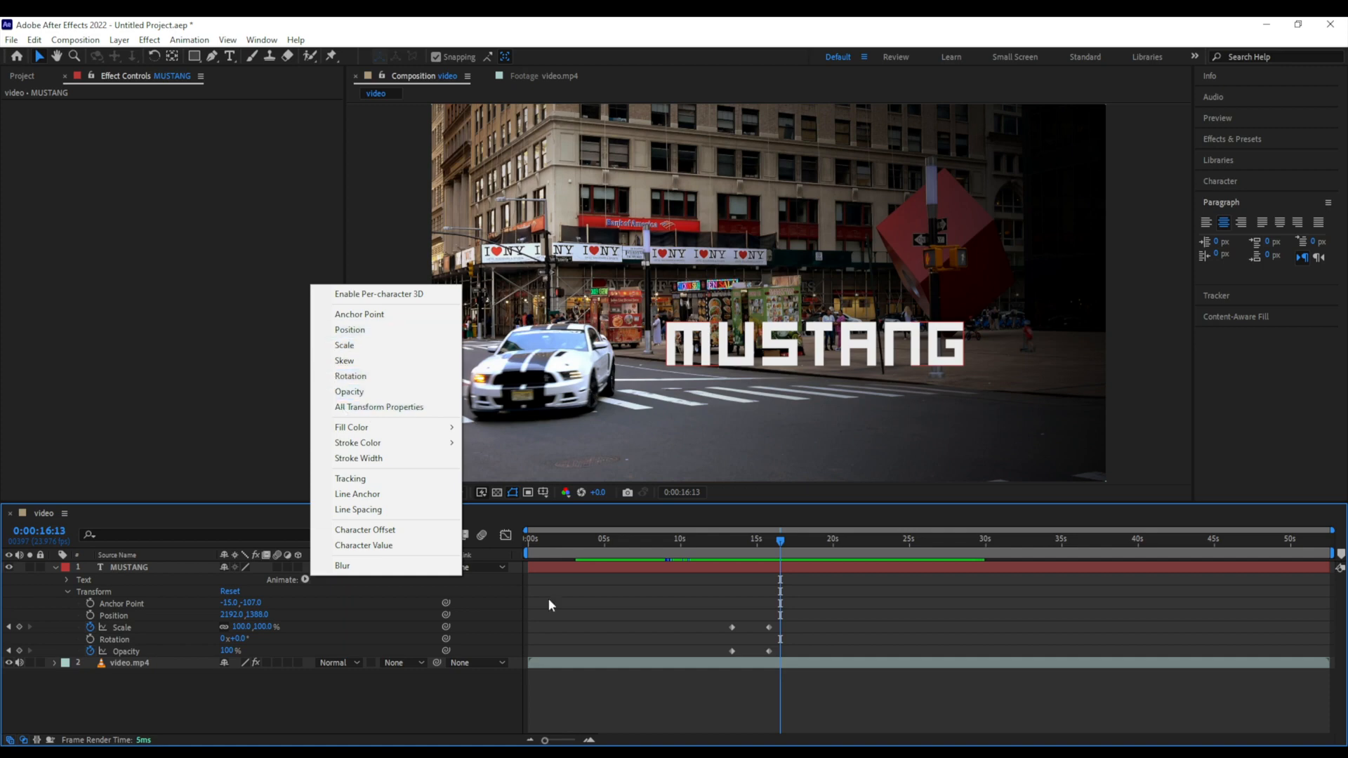
{"action": "mouse_move", "coordinate": [764, 543]}
{"action": "left_mouse_down"}
{"action": "mouse_move", "coordinate": [732, 547]}
{"action": "mouse_move", "coordinate": [788, 548]}
{"action": "left_mouse_up"}
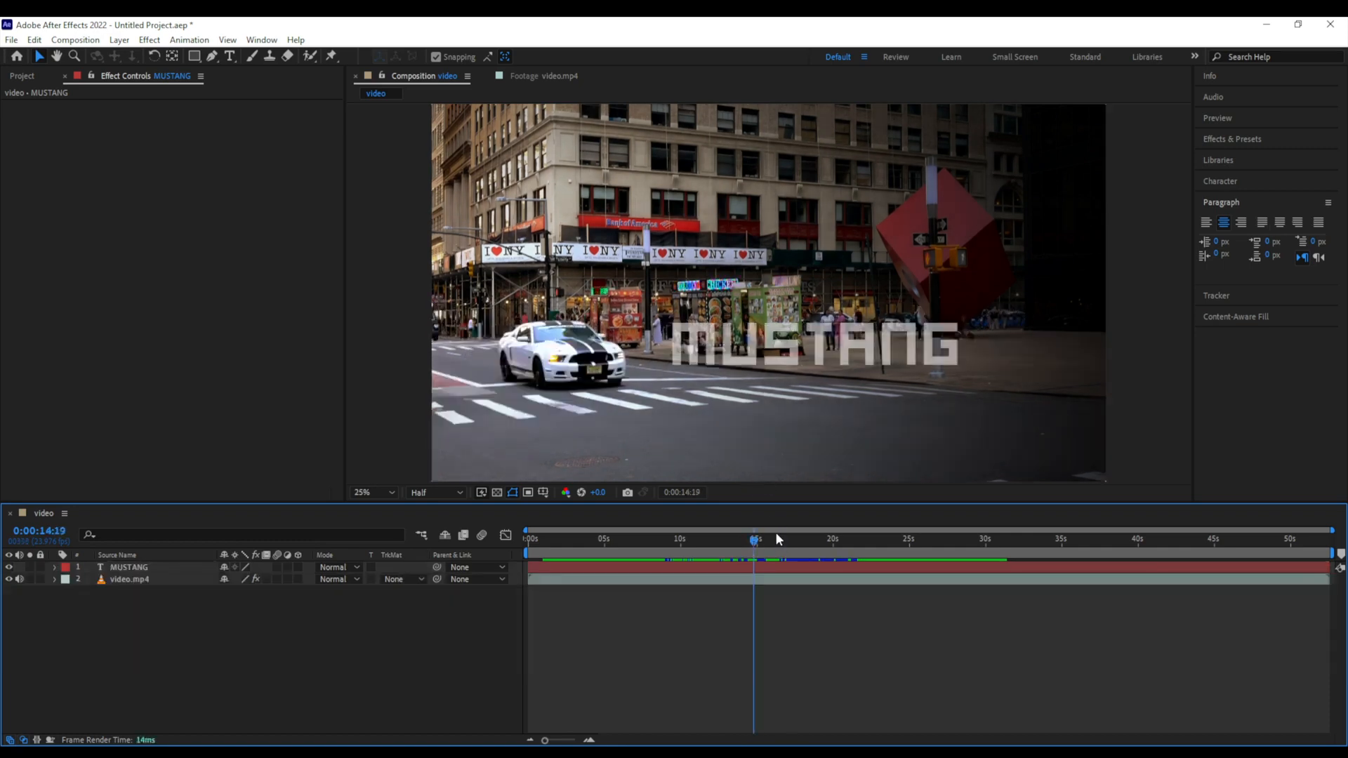
{"action": "left_click_drag", "start_coordinate": [777, 539], "coordinate": [798, 540]}
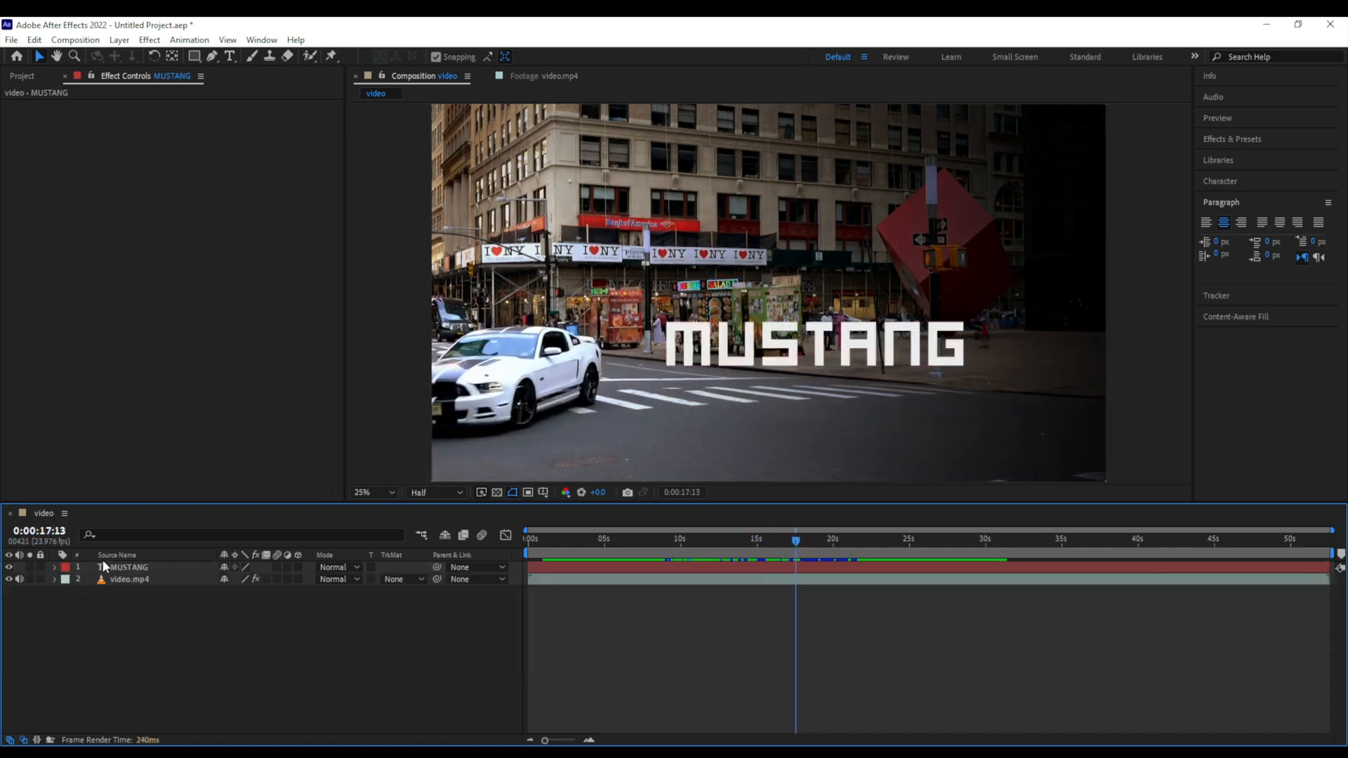
- Try the Multiply, Darken and Dissolve blending modes on the MUSTANG text layer
{"action": "left_click", "coordinate": [149, 577]}
{"action": "left_click", "coordinate": [156, 570]}
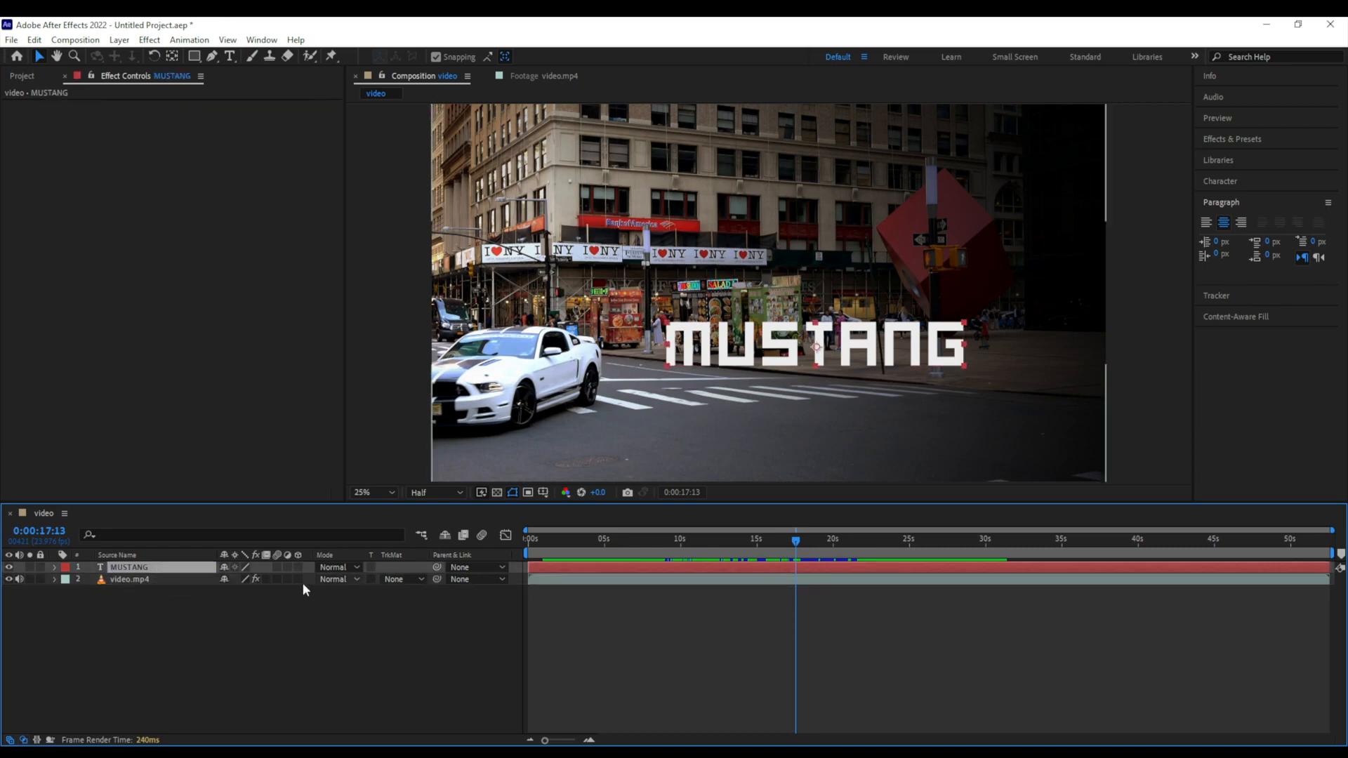
{"action": "left_click", "coordinate": [166, 580]}
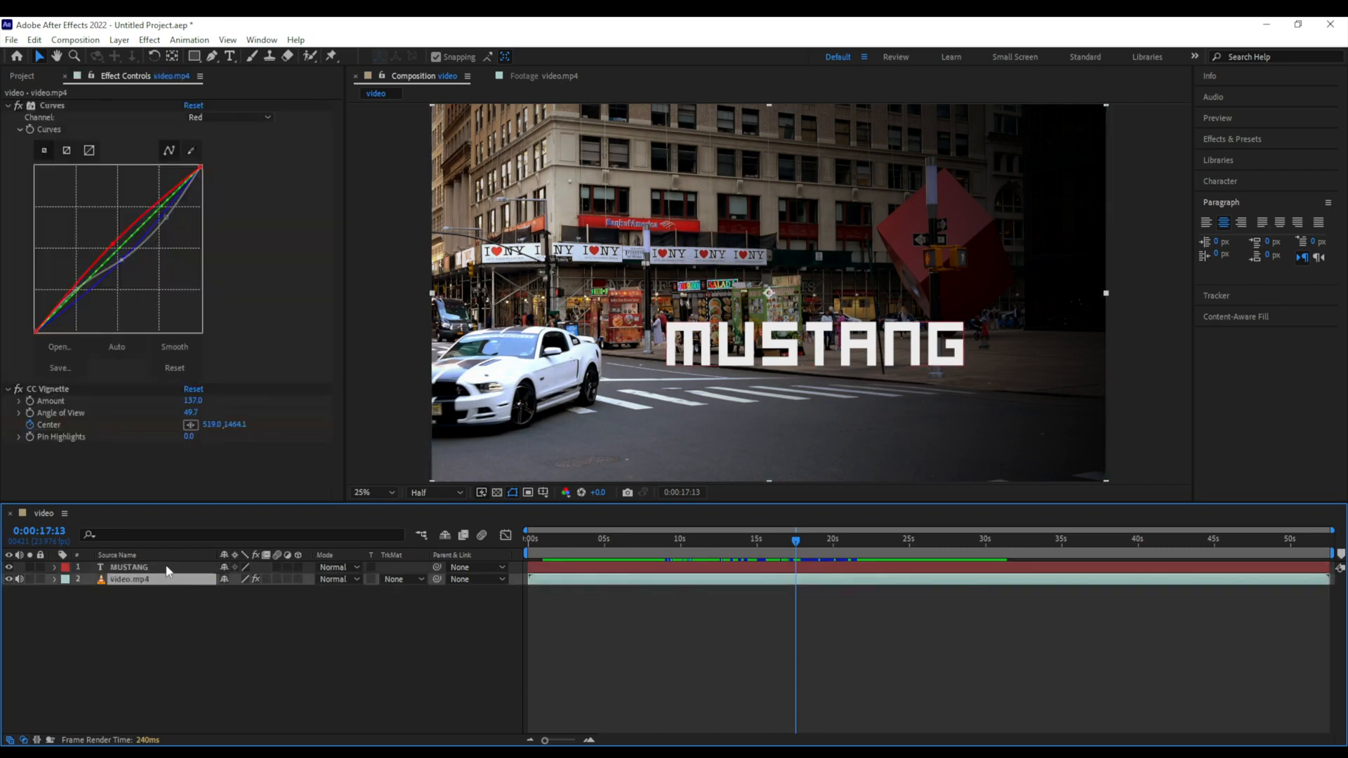
{"action": "left_click", "coordinate": [331, 567]}
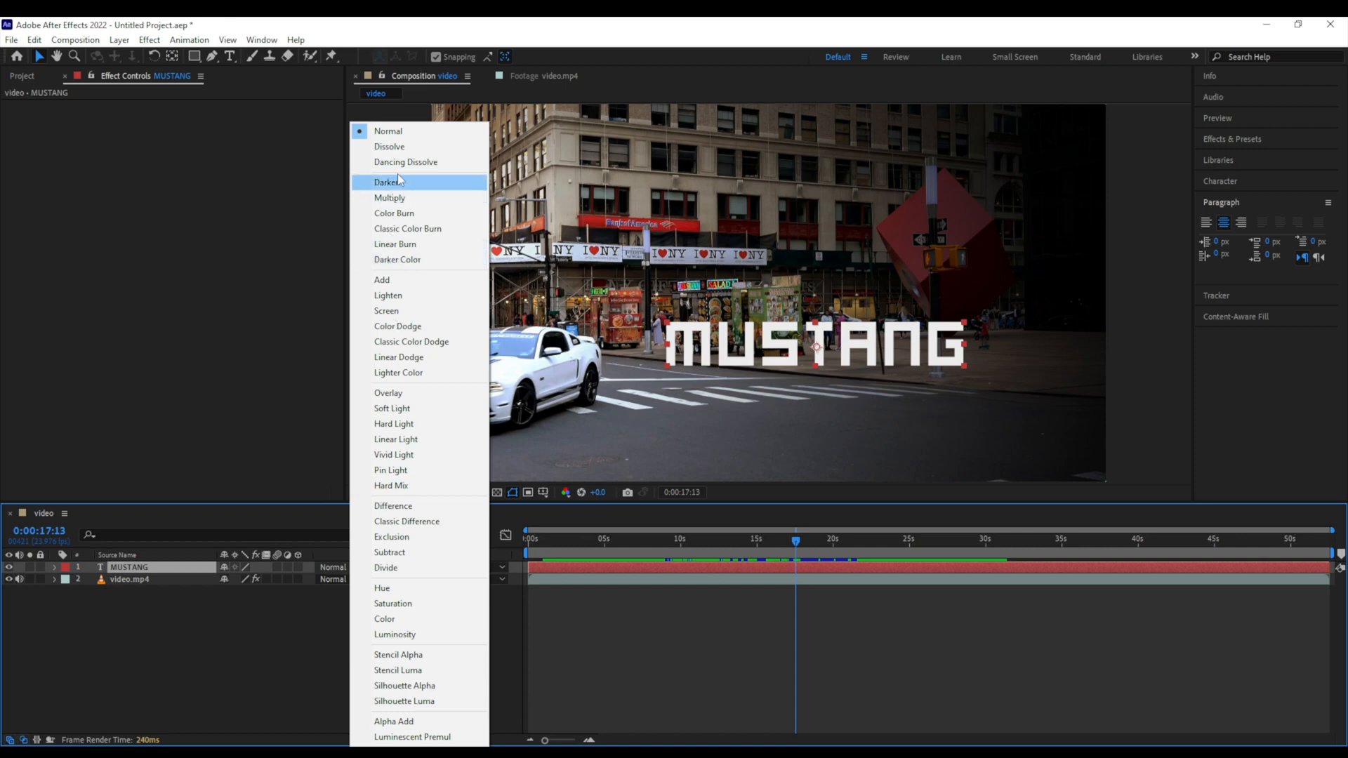
{"action": "left_click", "coordinate": [423, 198]}
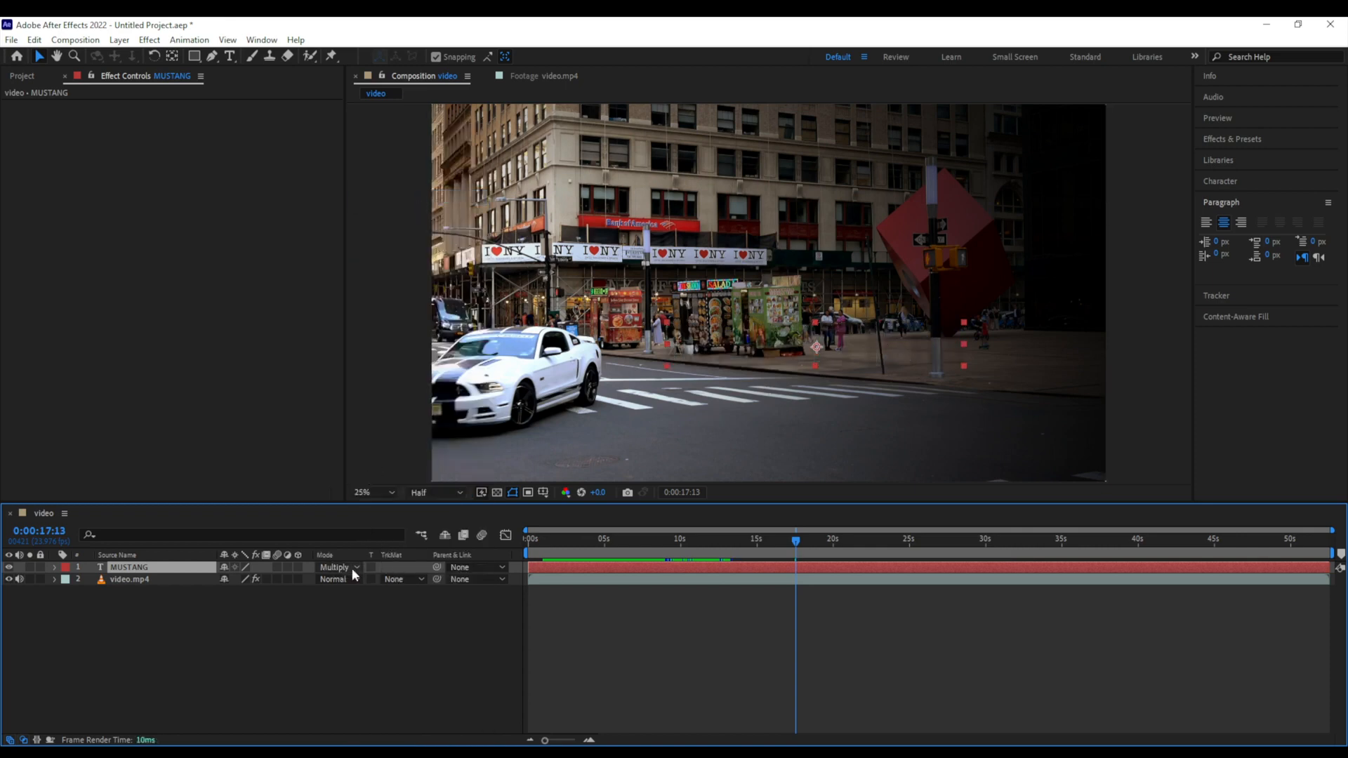
{"action": "left_click", "coordinate": [352, 568]}
{"action": "left_click", "coordinate": [423, 183]}
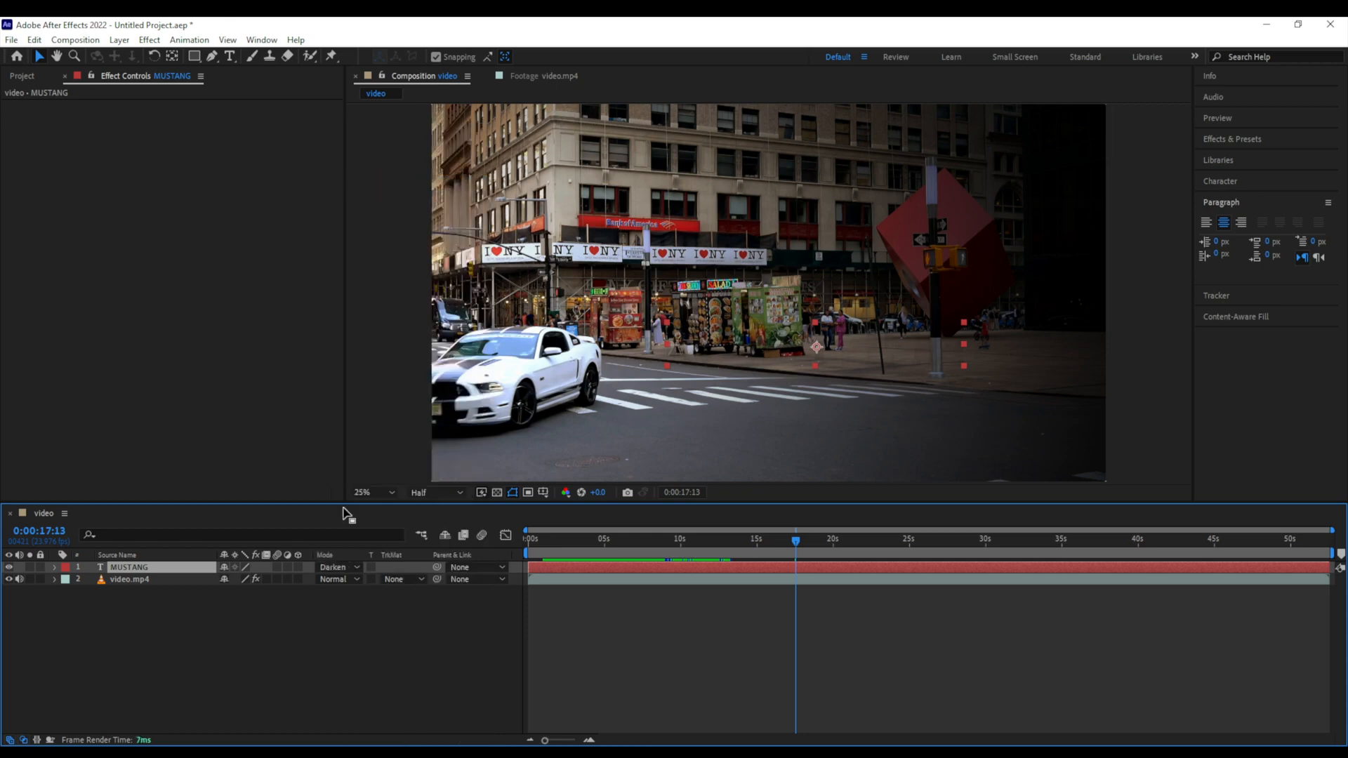
{"action": "left_click", "coordinate": [351, 567]}
{"action": "left_click", "coordinate": [400, 146]}
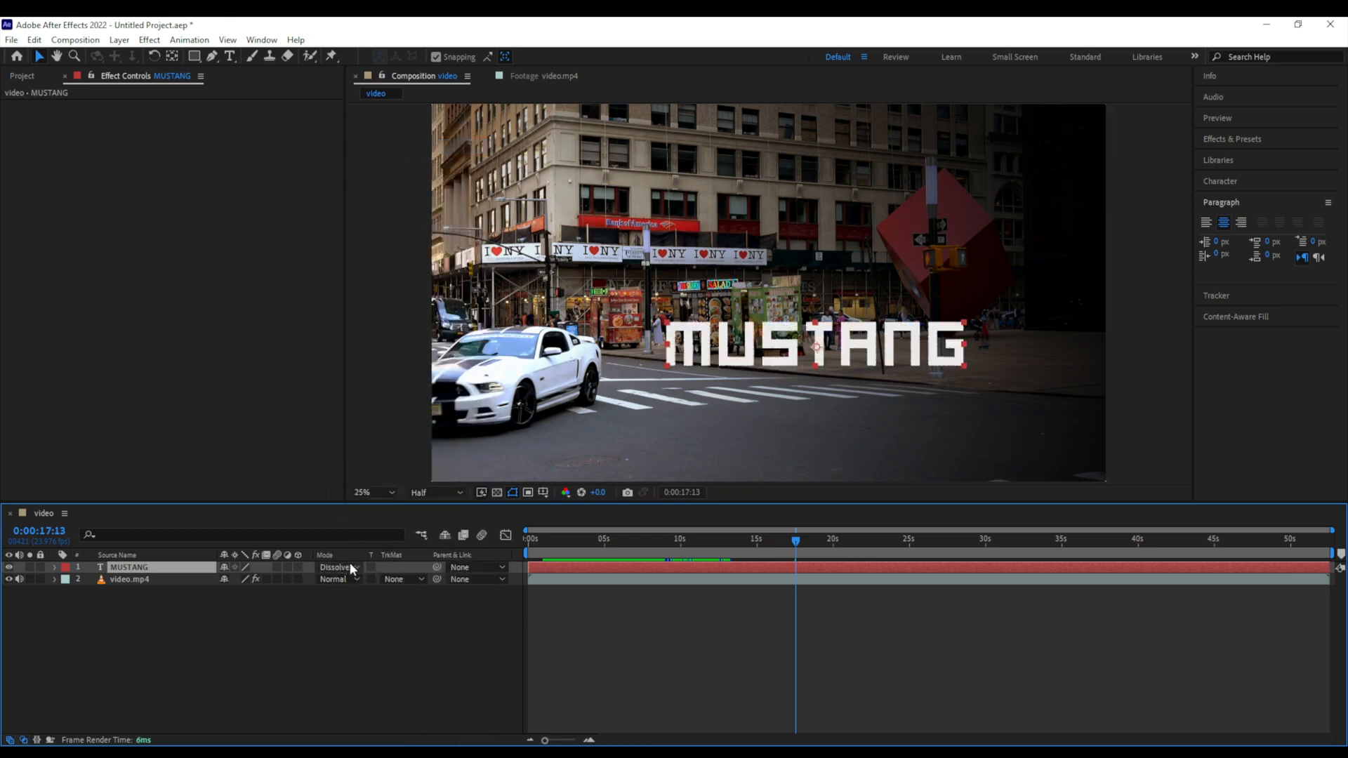
- Try the Add, Lighten and Screen blending modes on the MUSTANG text layer and inspect the Screen result up close
{"action": "left_click", "coordinate": [350, 566]}
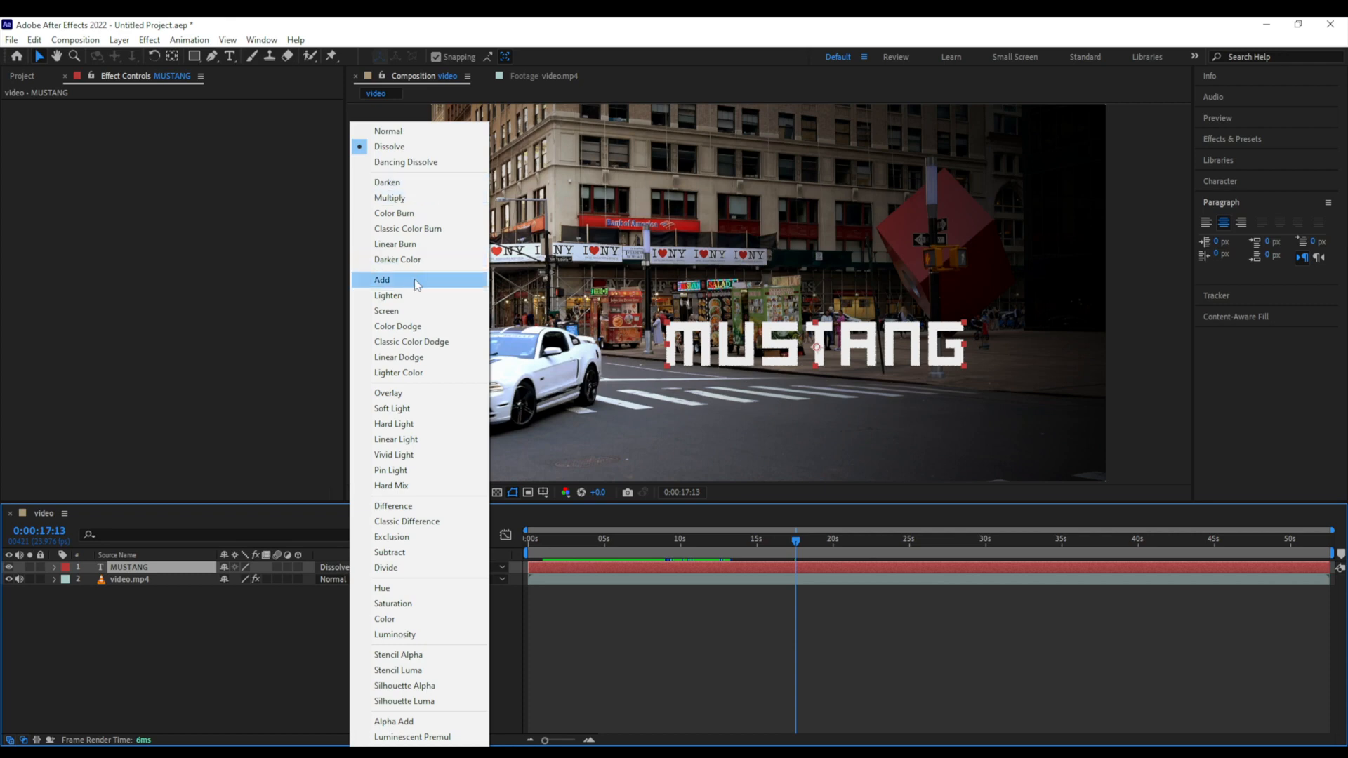
{"action": "left_click", "coordinate": [416, 282]}
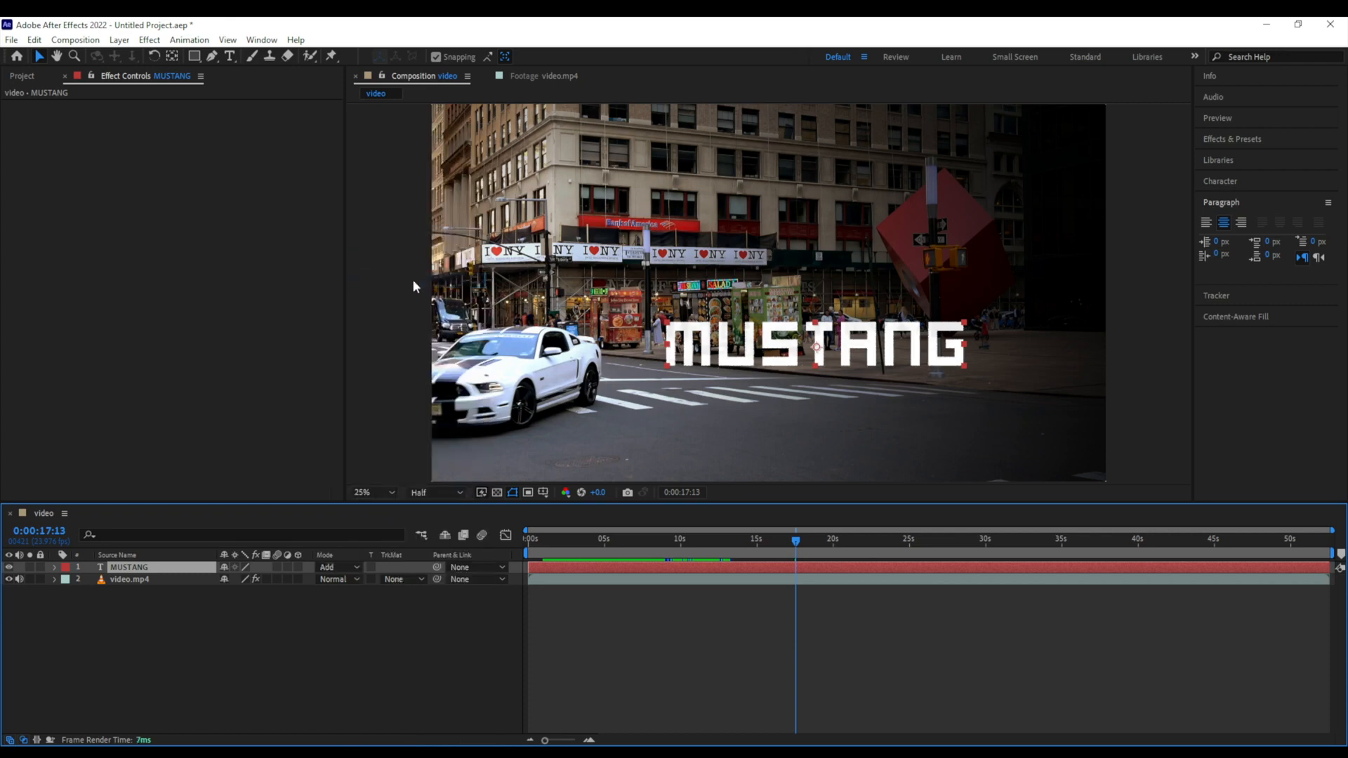
{"action": "left_click", "coordinate": [348, 565]}
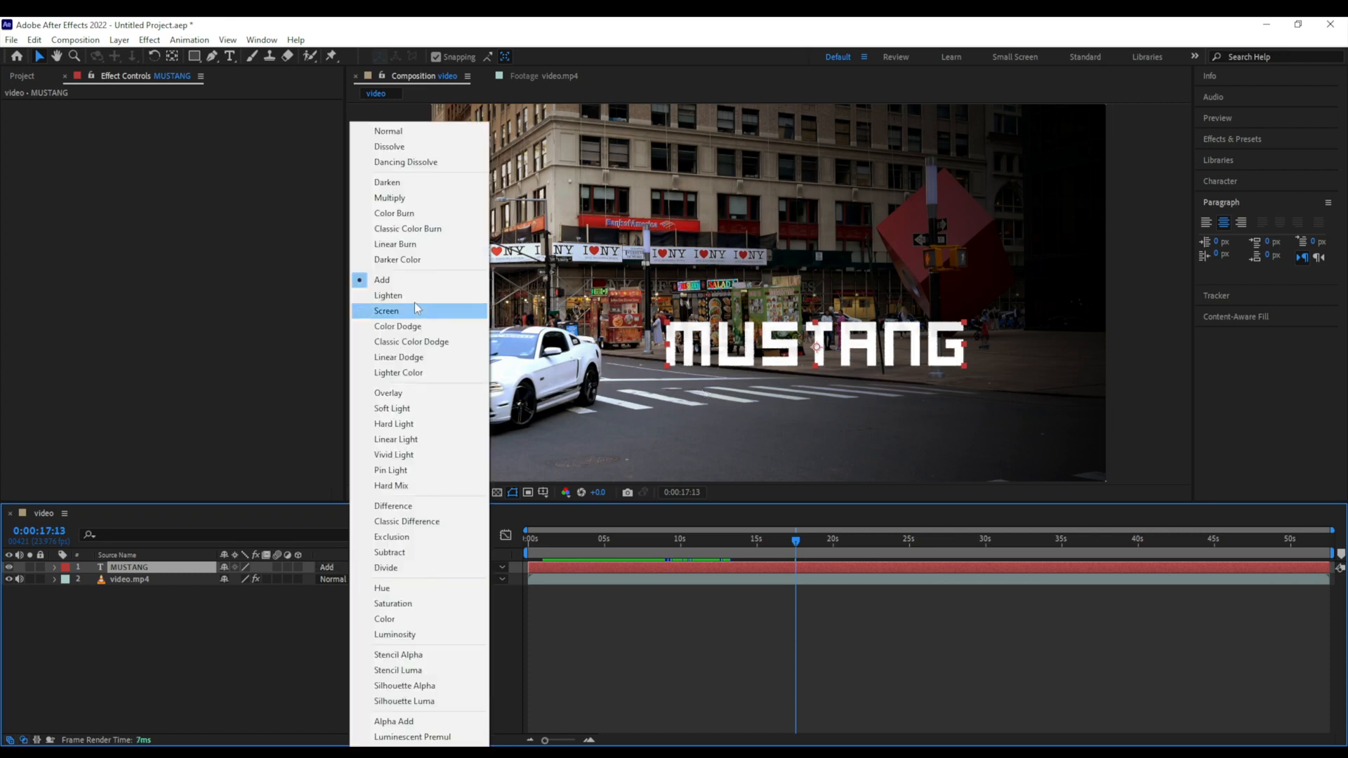
{"action": "left_click", "coordinate": [414, 302]}
{"action": "left_click", "coordinate": [340, 565]}
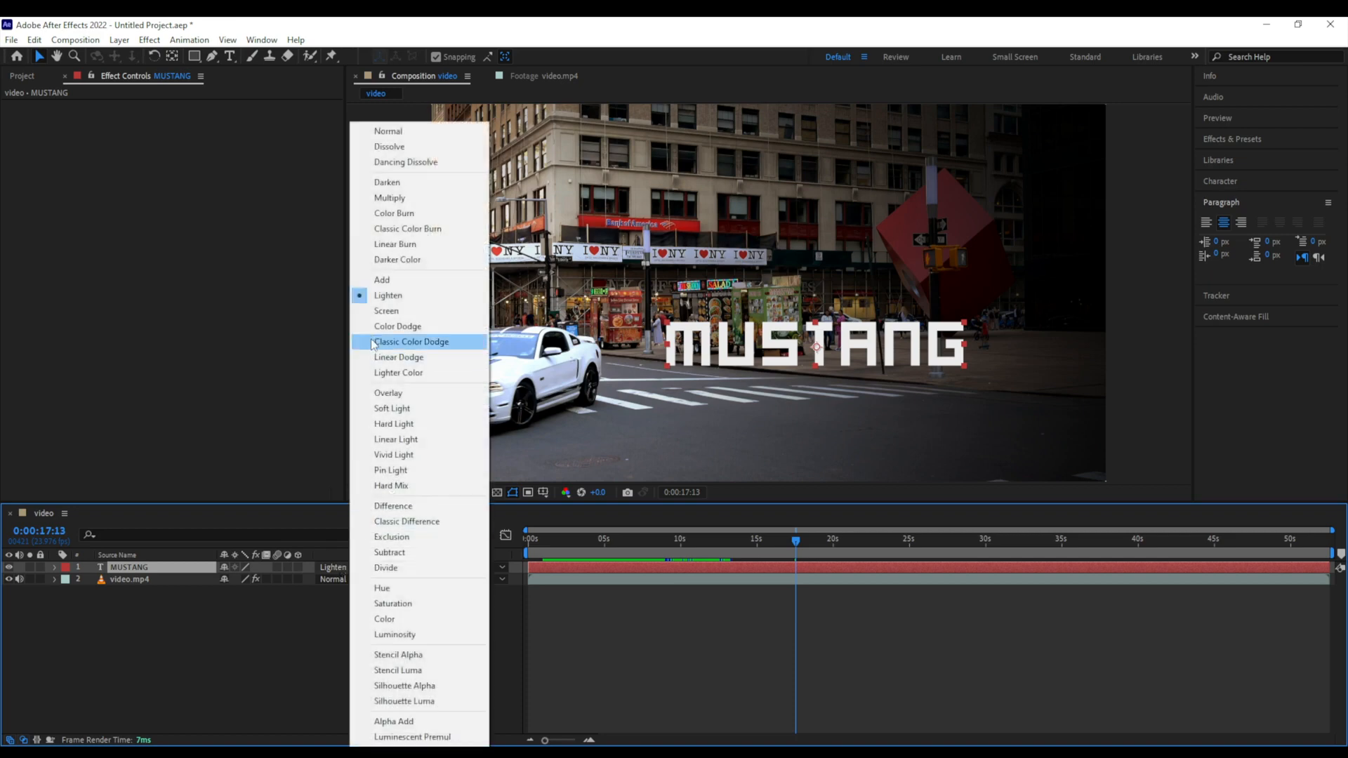
{"action": "left_click", "coordinate": [377, 312]}
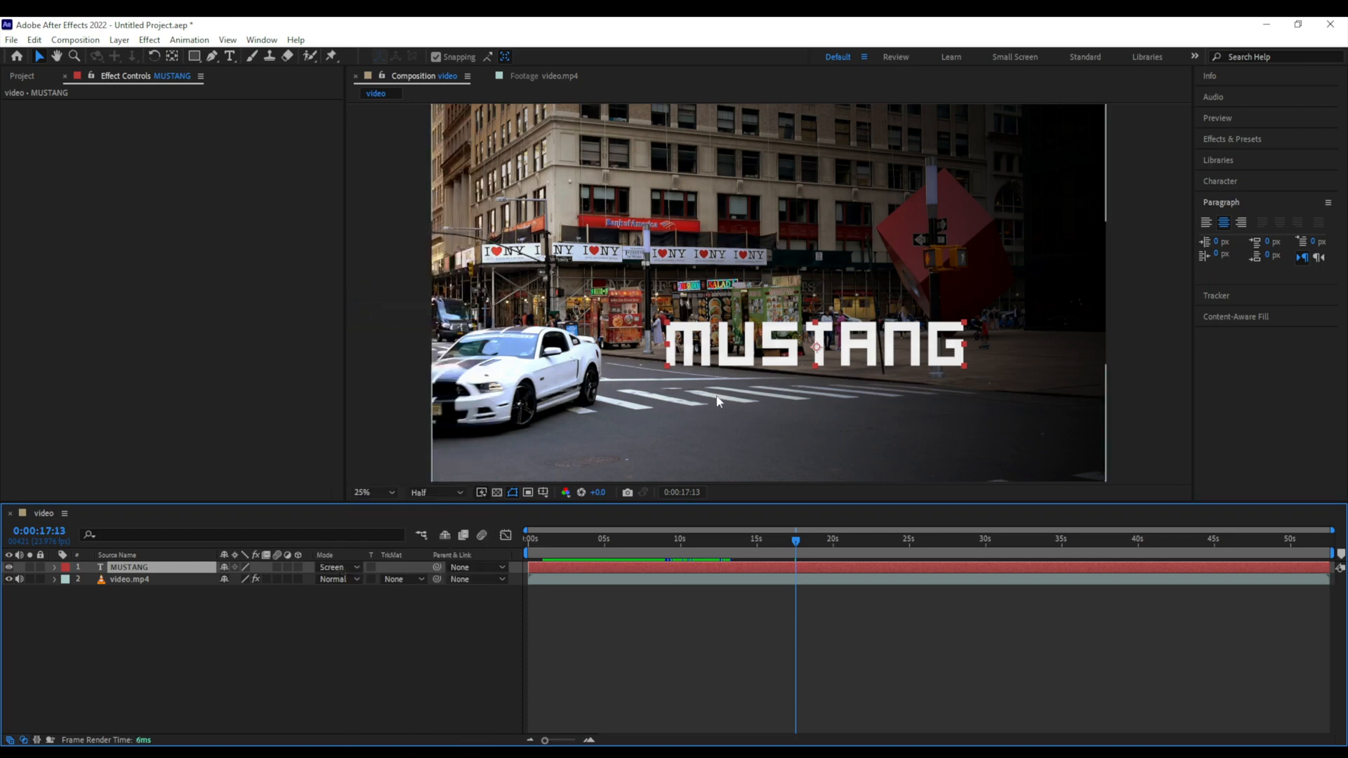
{"action": "scroll", "coordinate": [894, 340], "scroll_direction": "up", "scroll_amount": 5}
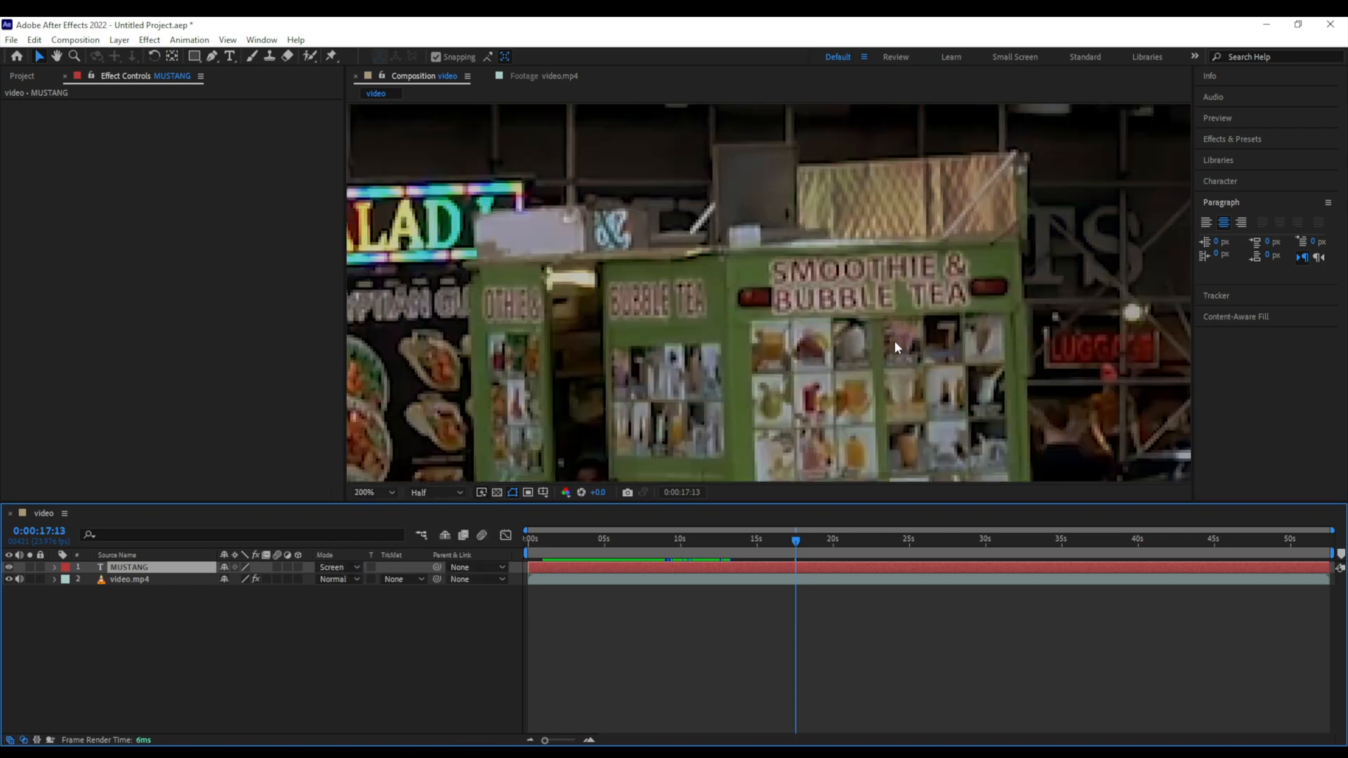
{"action": "scroll", "coordinate": [895, 341], "scroll_direction": "down", "scroll_amount": 2}
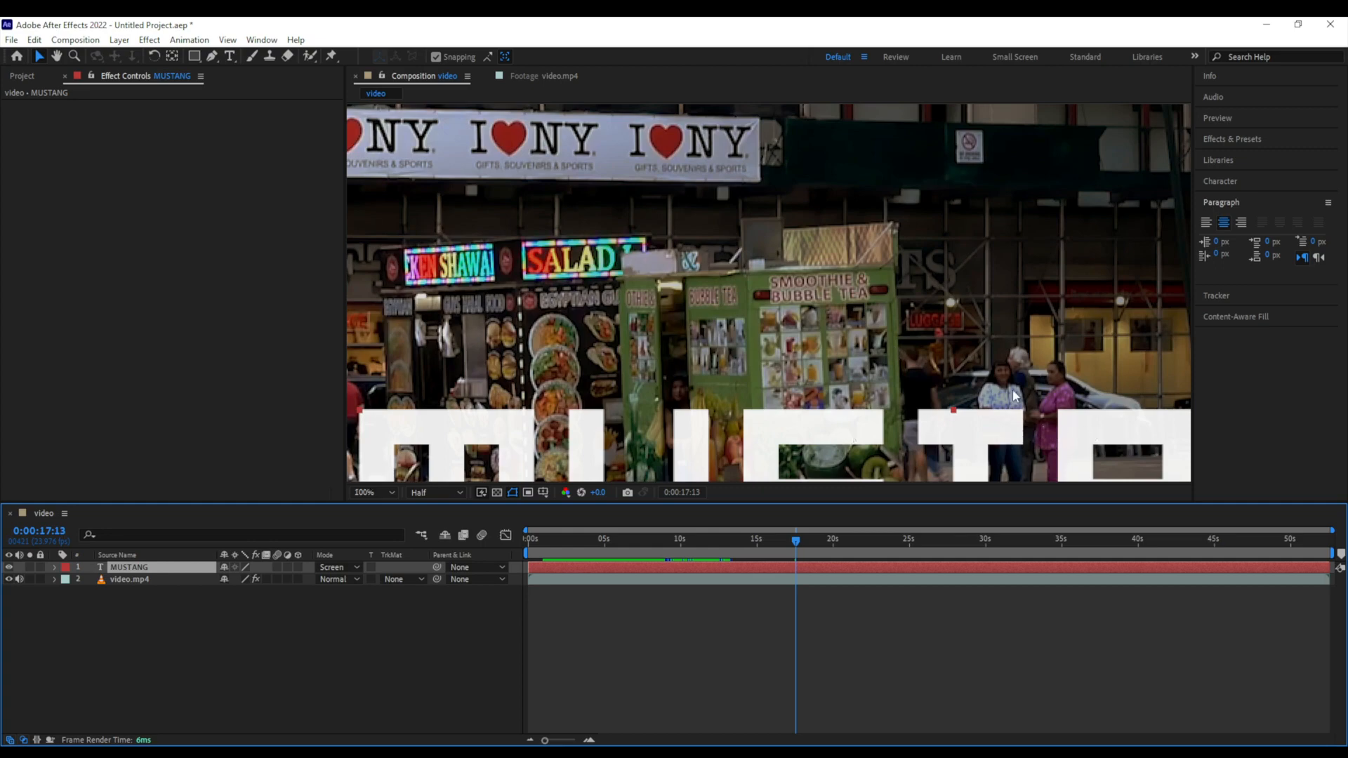
{"action": "scroll", "coordinate": [1013, 395], "scroll_direction": "down", "scroll_amount": 5}
{"action": "scroll", "coordinate": [938, 398], "scroll_direction": "up", "scroll_amount": 1}
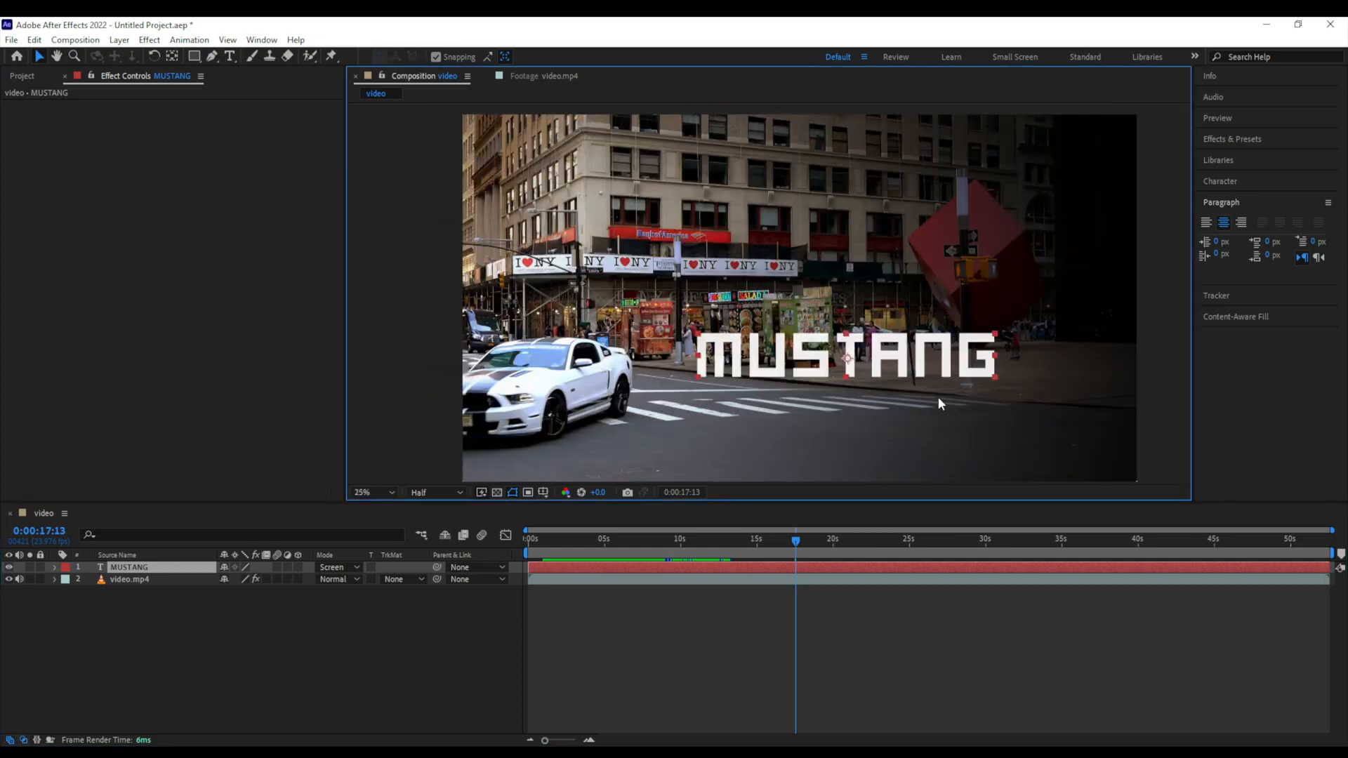
- Try Linear Dodge and Color Dodge on the MUSTANG text layer, and set its blending mode to Overlay
{"action": "left_click", "coordinate": [347, 568]}
{"action": "left_click", "coordinate": [429, 358]}
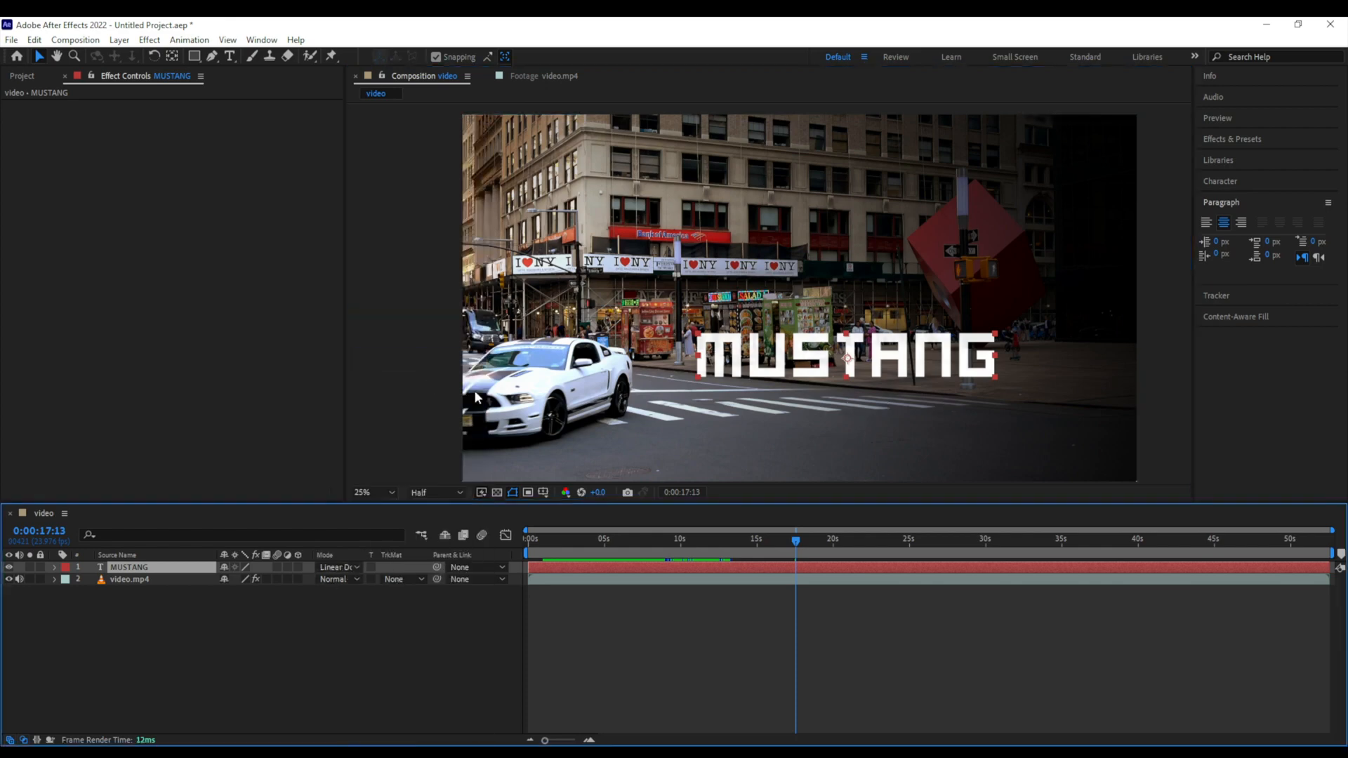
{"action": "left_click", "coordinate": [351, 567]}
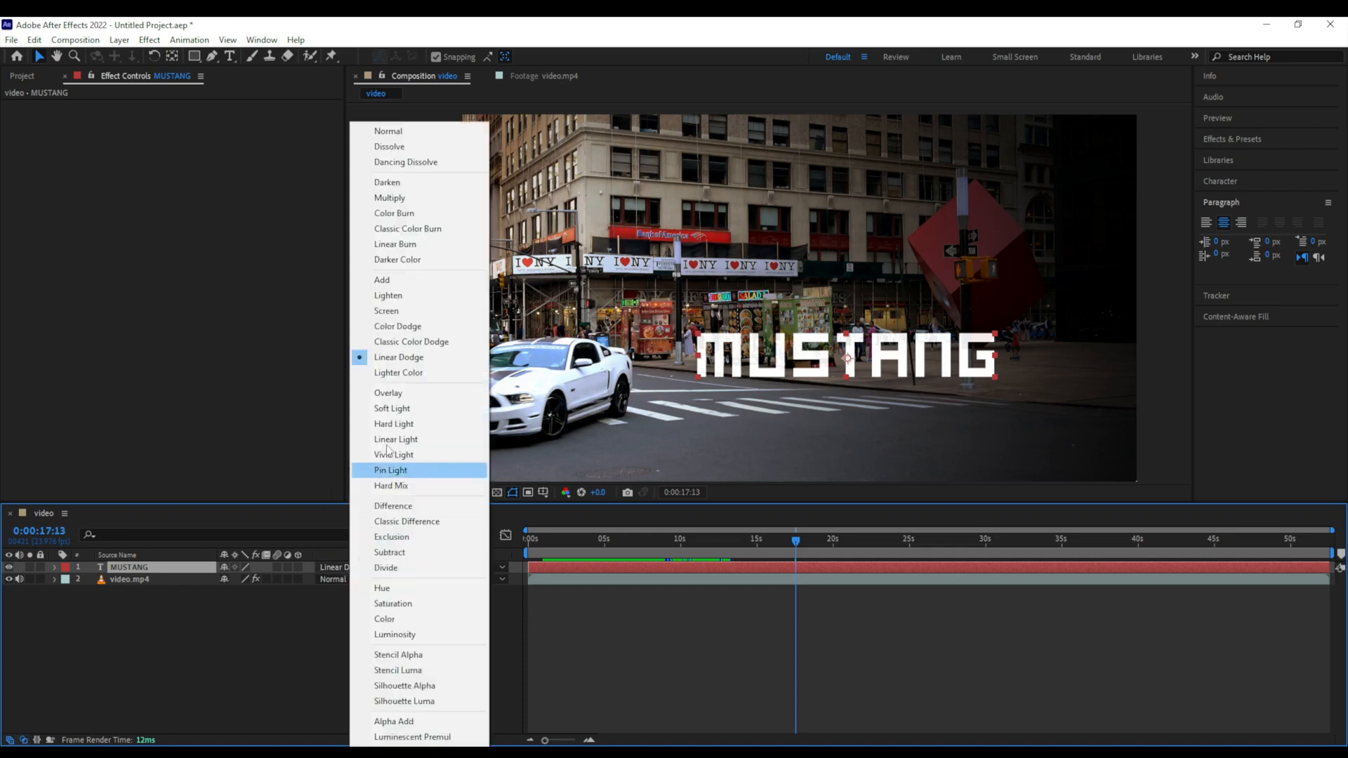
{"action": "left_click", "coordinate": [382, 323]}
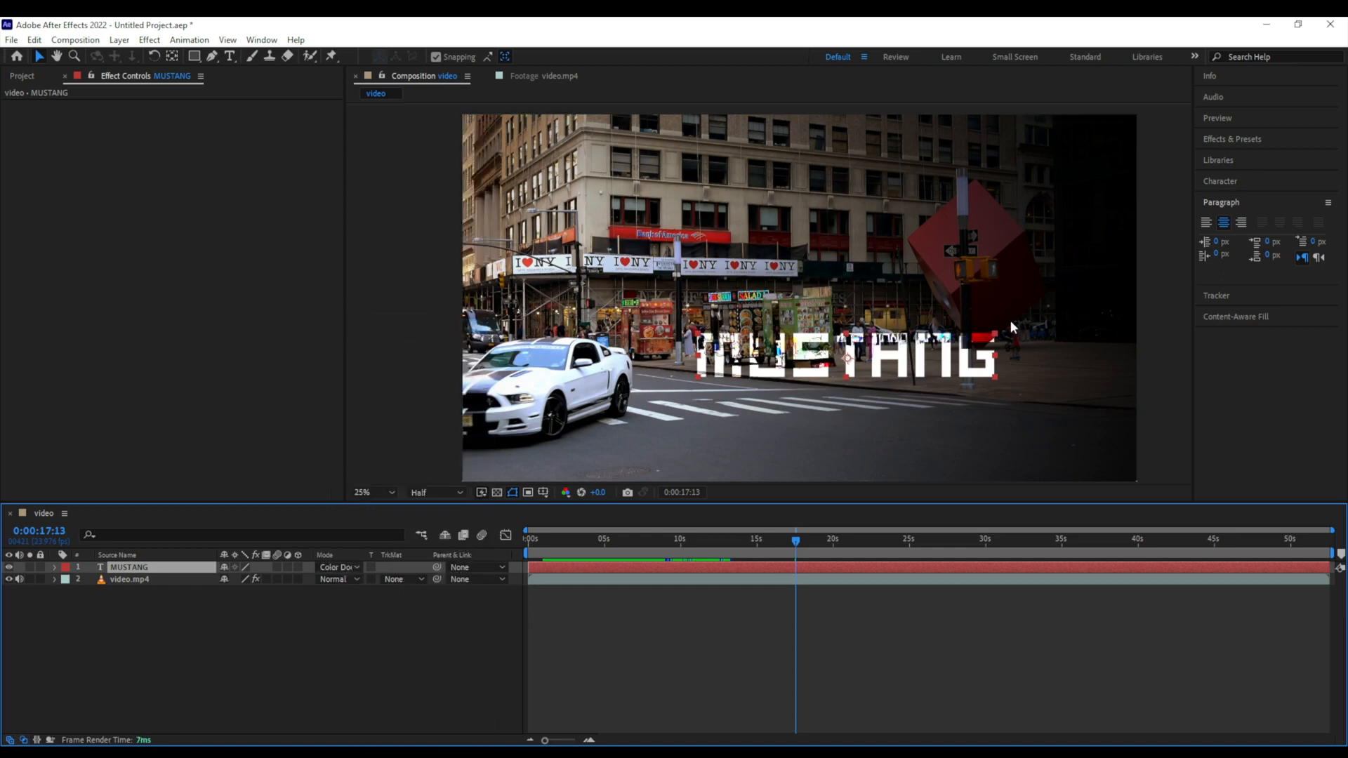
{"action": "left_click", "coordinate": [347, 569]}
{"action": "left_click", "coordinate": [386, 391]}
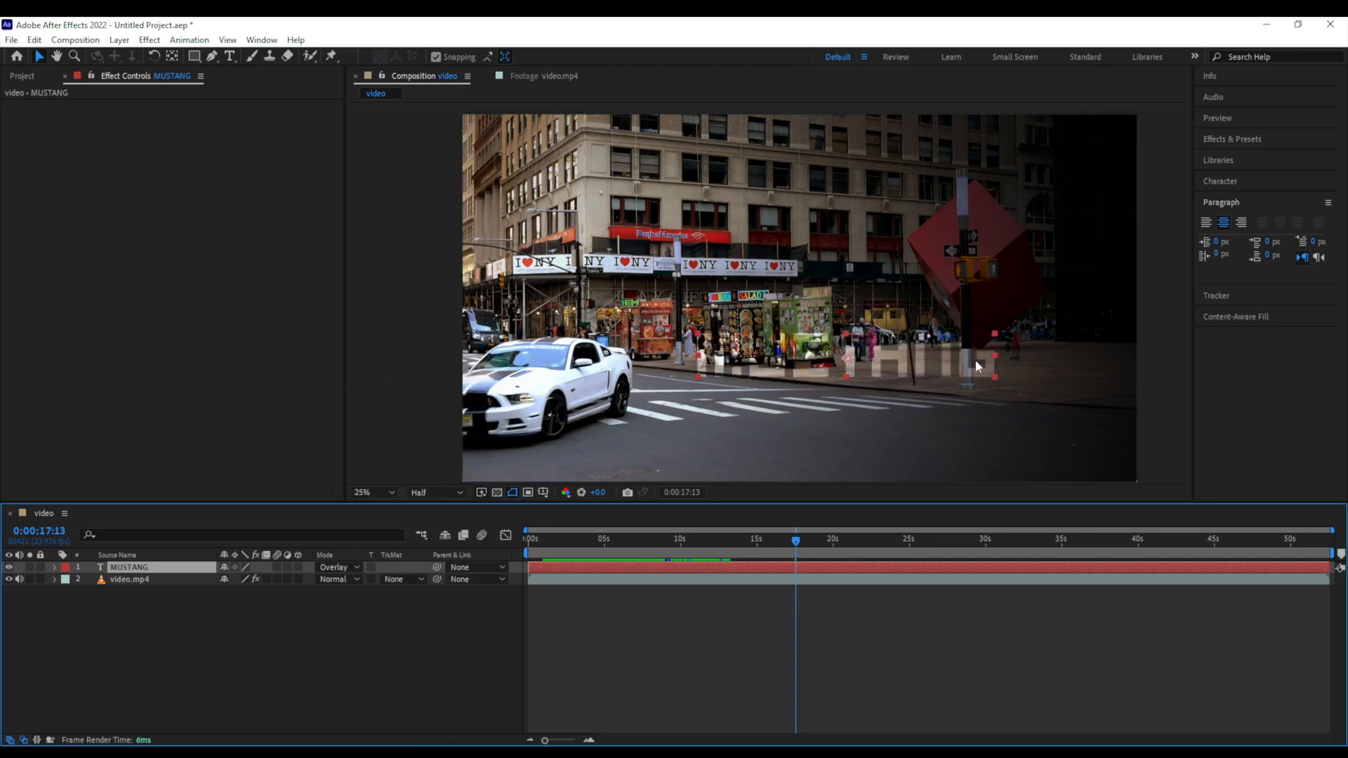
- Play the title from about 0:00:15 and try the Hard Light and Soft Light blending modes on the MUSTANG text layer
{"action": "left_click_drag", "start_coordinate": [796, 542], "coordinate": [757, 540]}
{"action": "key", "text": "space"}
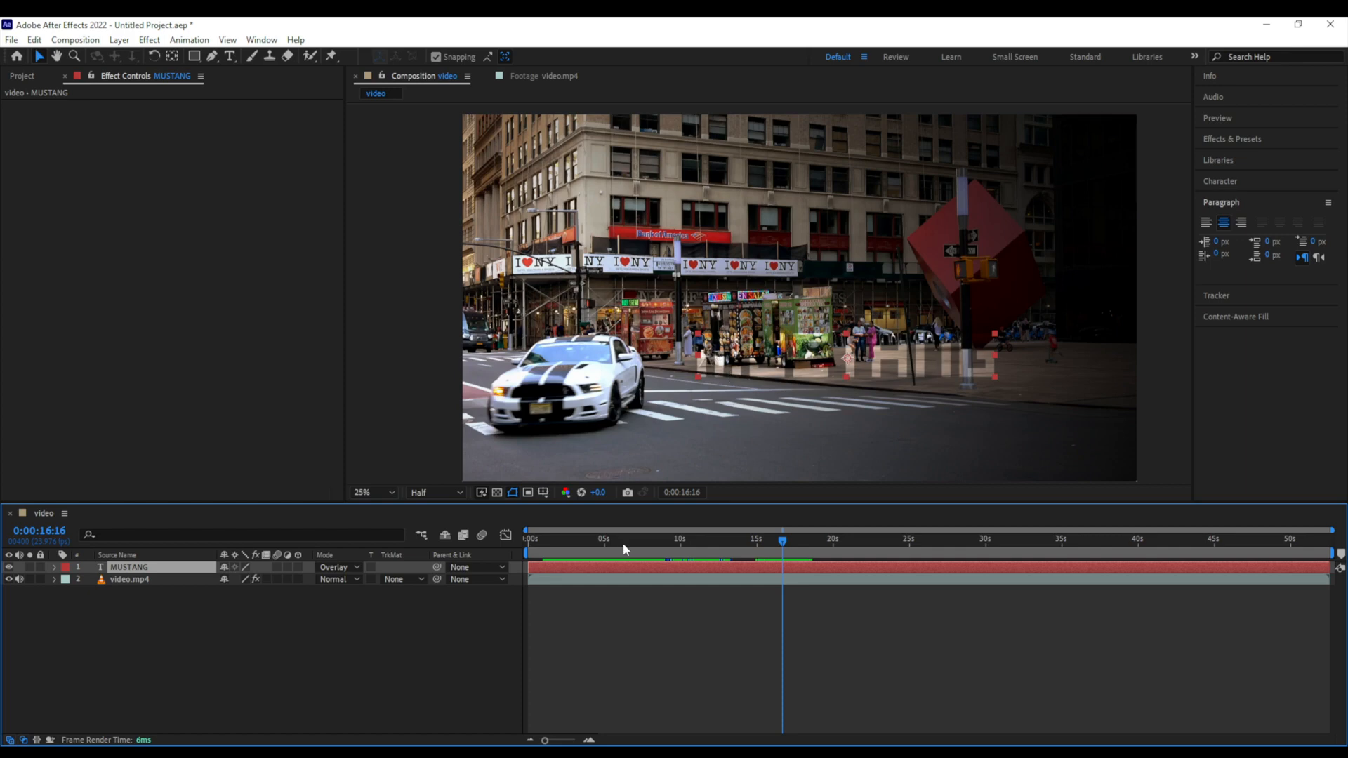
{"action": "left_click", "coordinate": [351, 568]}
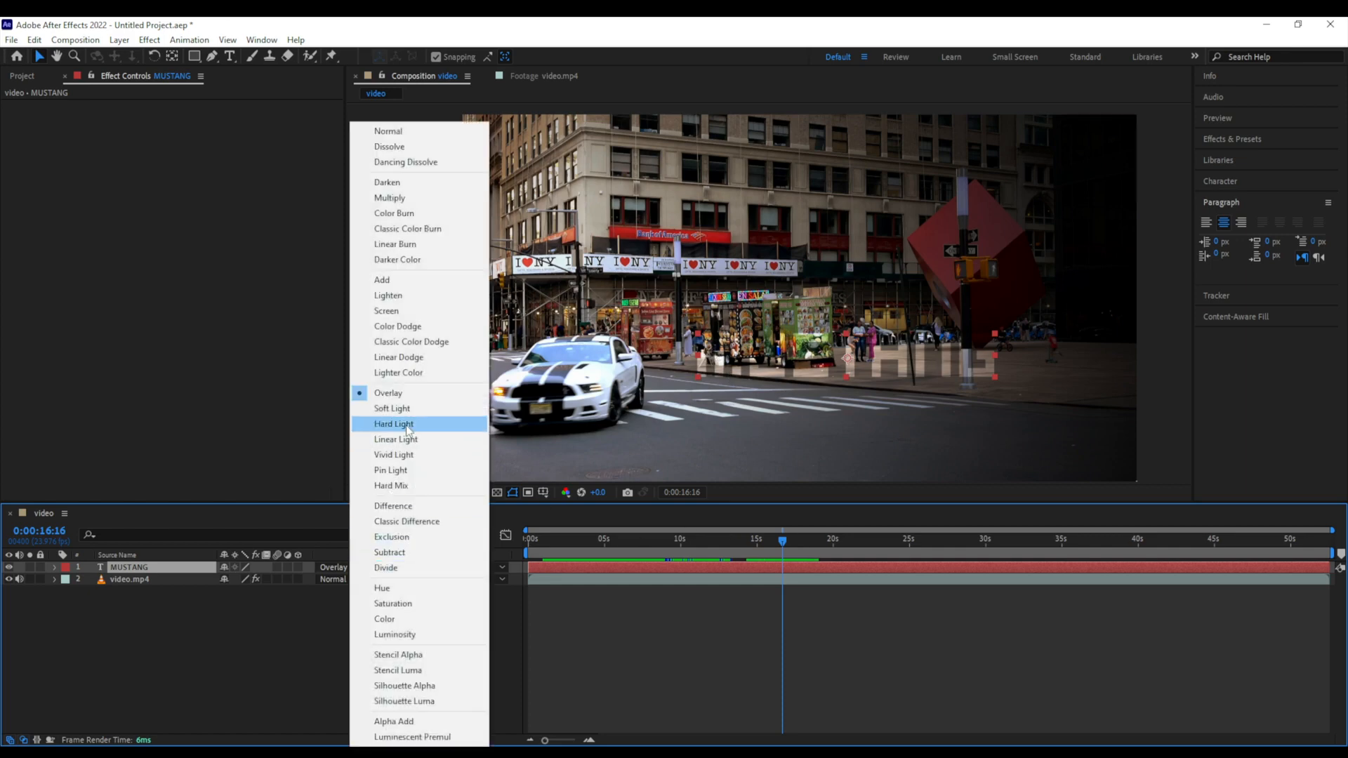
{"action": "left_click", "coordinate": [394, 424]}
{"action": "left_click", "coordinate": [340, 566]}
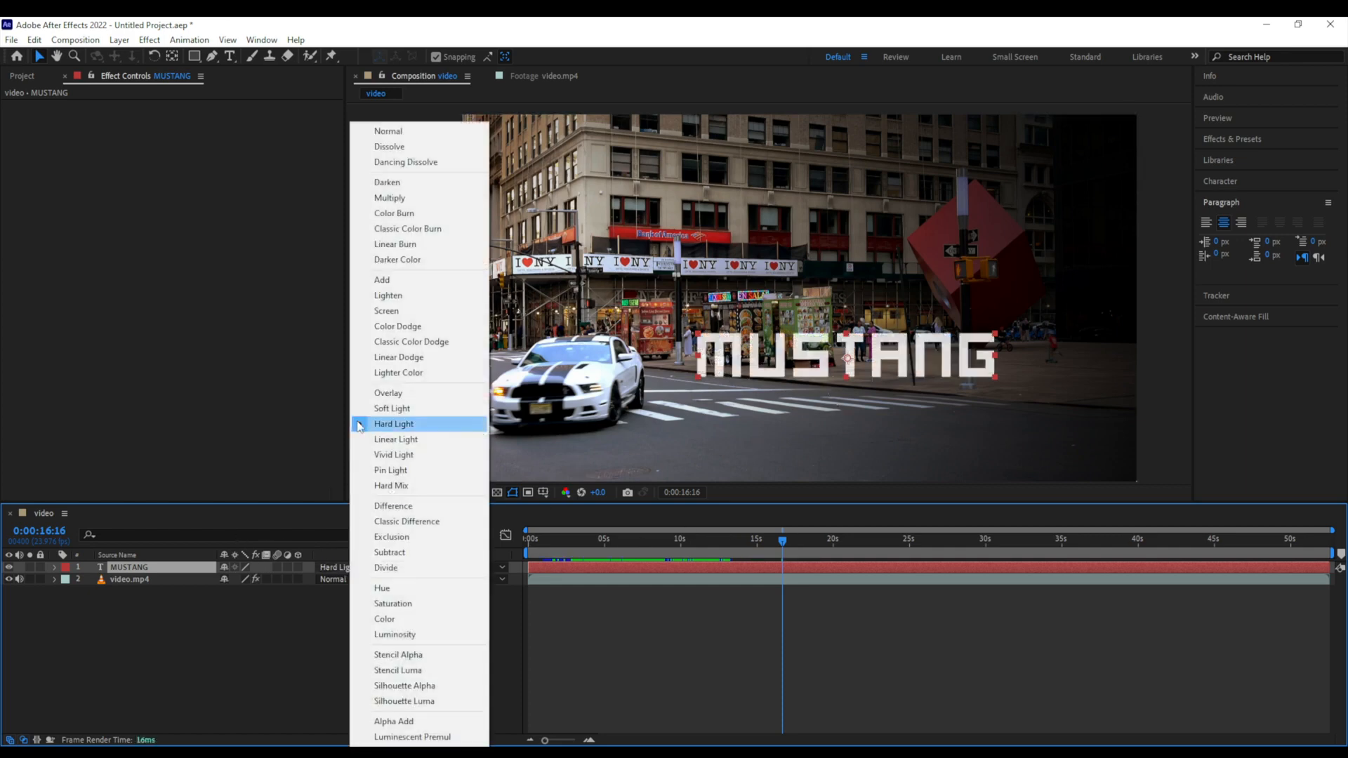
{"action": "left_click", "coordinate": [372, 409]}
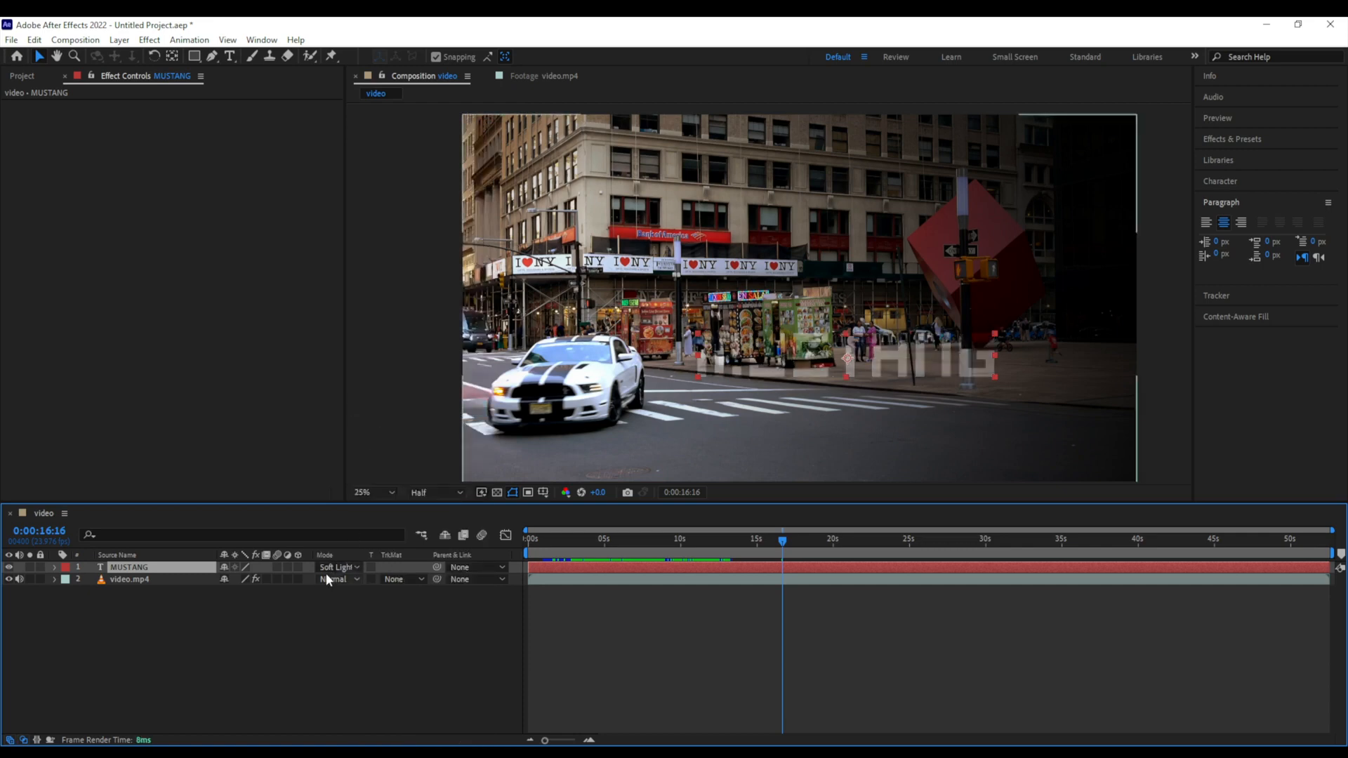
- Try the Subtract and Difference blending modes on the MUSTANG text layer and deselect it
{"action": "left_click", "coordinate": [332, 567]}
{"action": "left_click", "coordinate": [412, 551]}
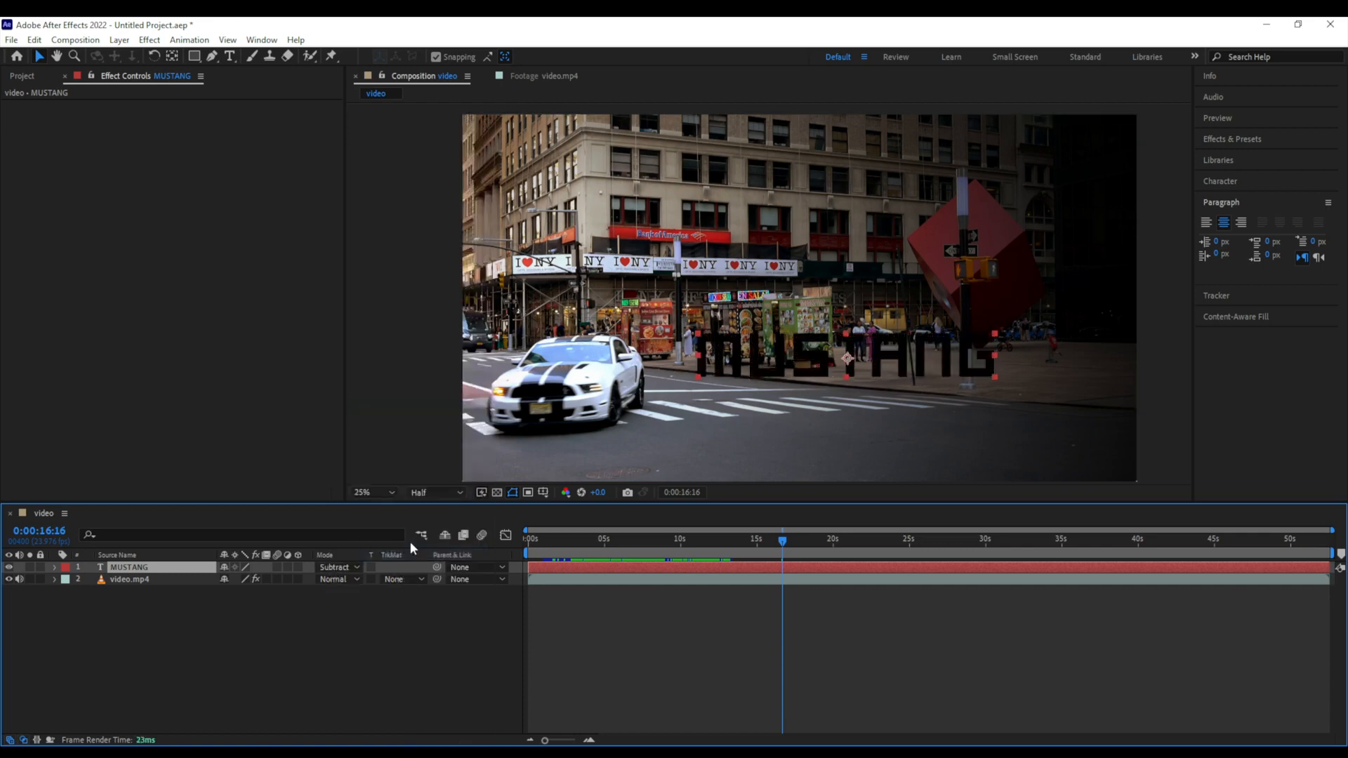
{"action": "left_click", "coordinate": [355, 567]}
{"action": "left_click", "coordinate": [386, 507]}
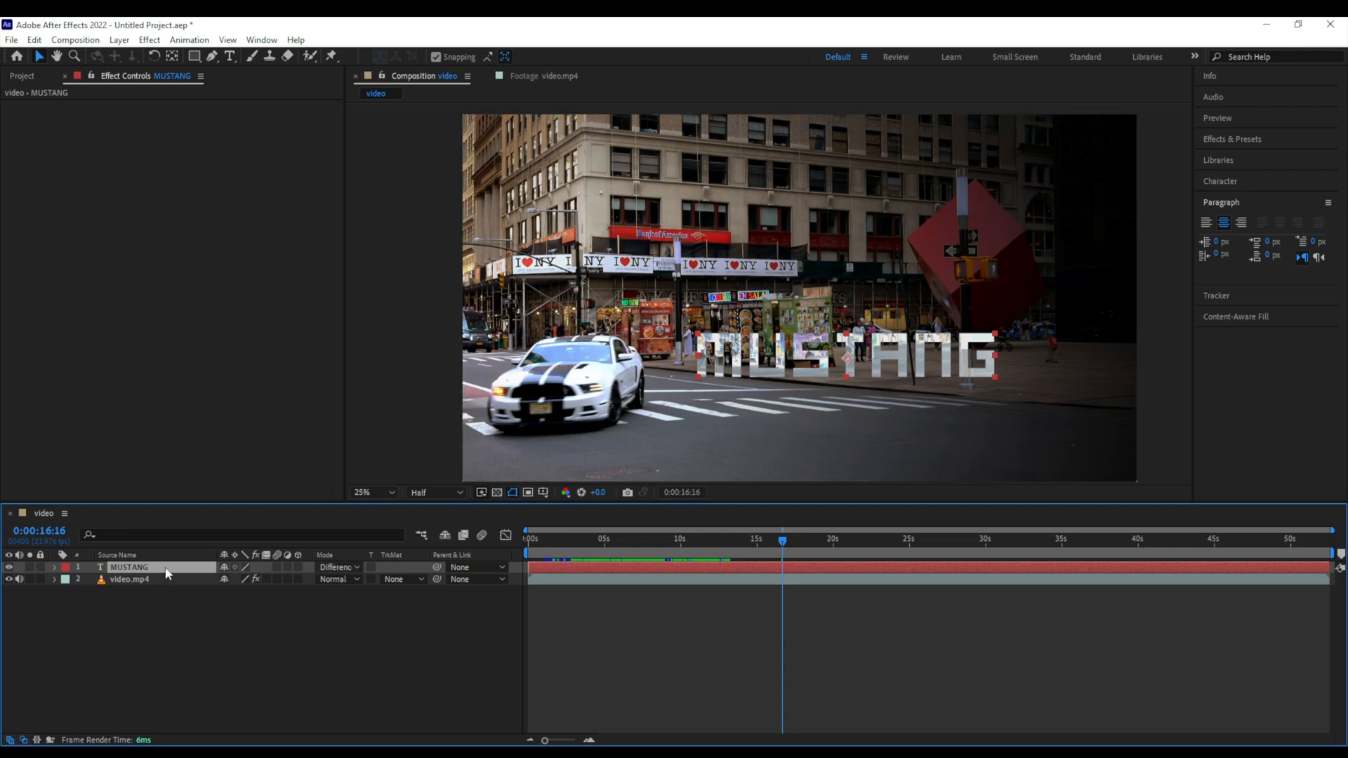
{"action": "left_click", "coordinate": [351, 563]}
{"action": "left_click", "coordinate": [285, 605]}
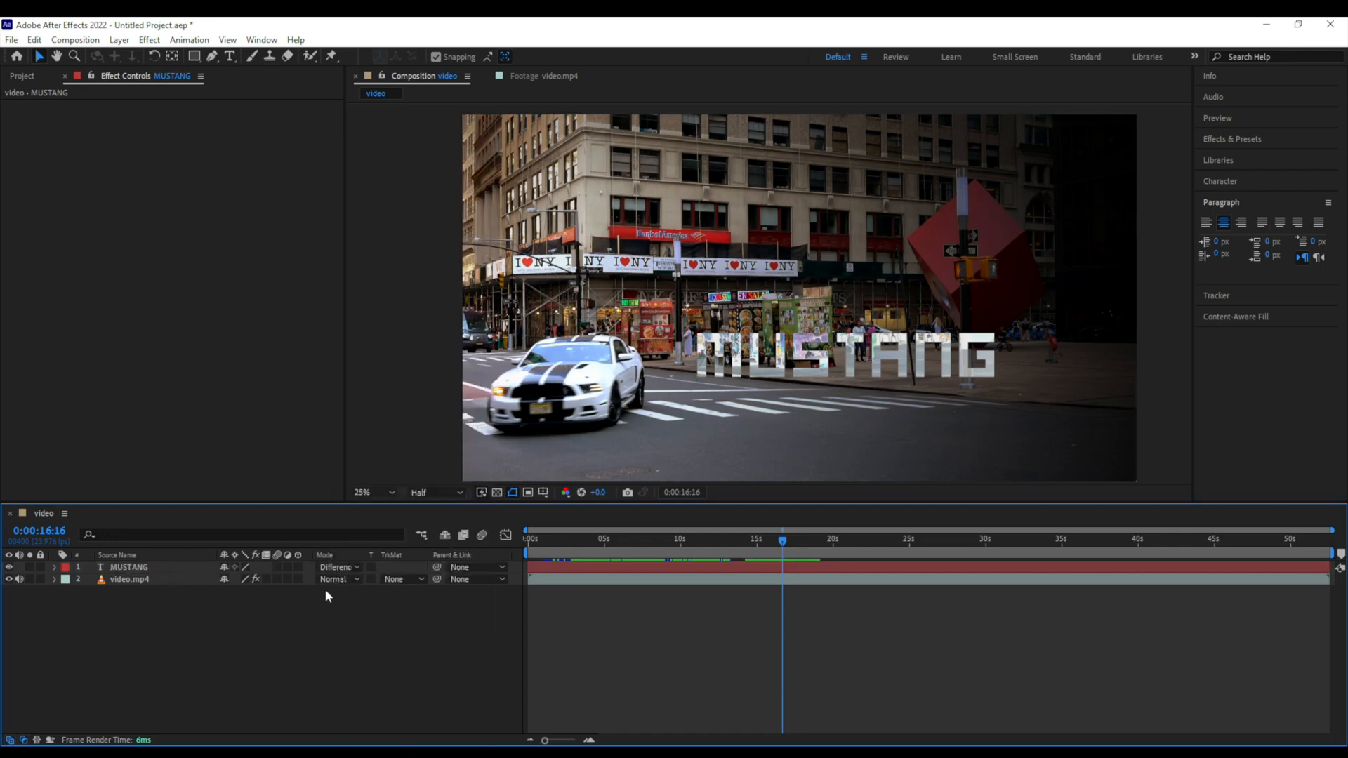
- Try the Soft Light, Multiply and Dissolve blending modes on the video.mp4 layer and return it to Normal
{"action": "left_click", "coordinate": [195, 580]}
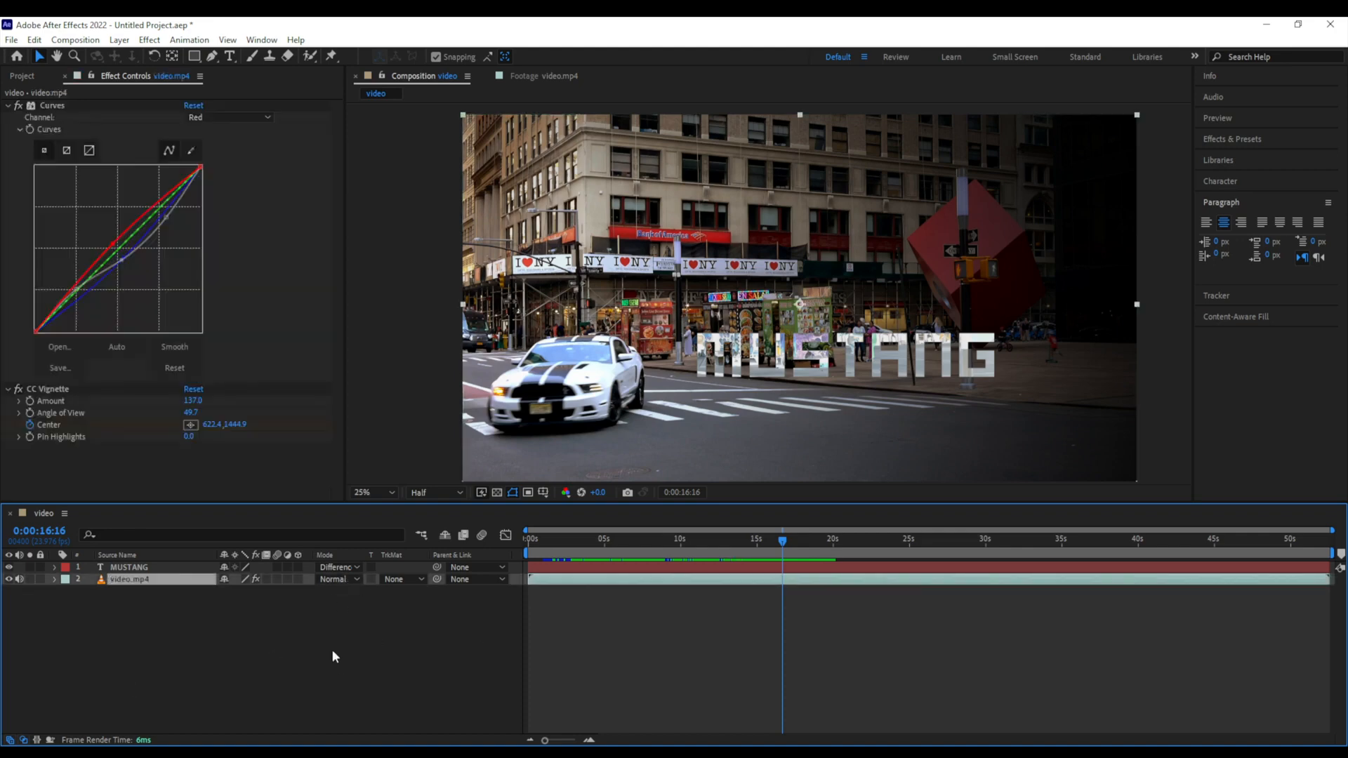
{"action": "left_click", "coordinate": [351, 580]}
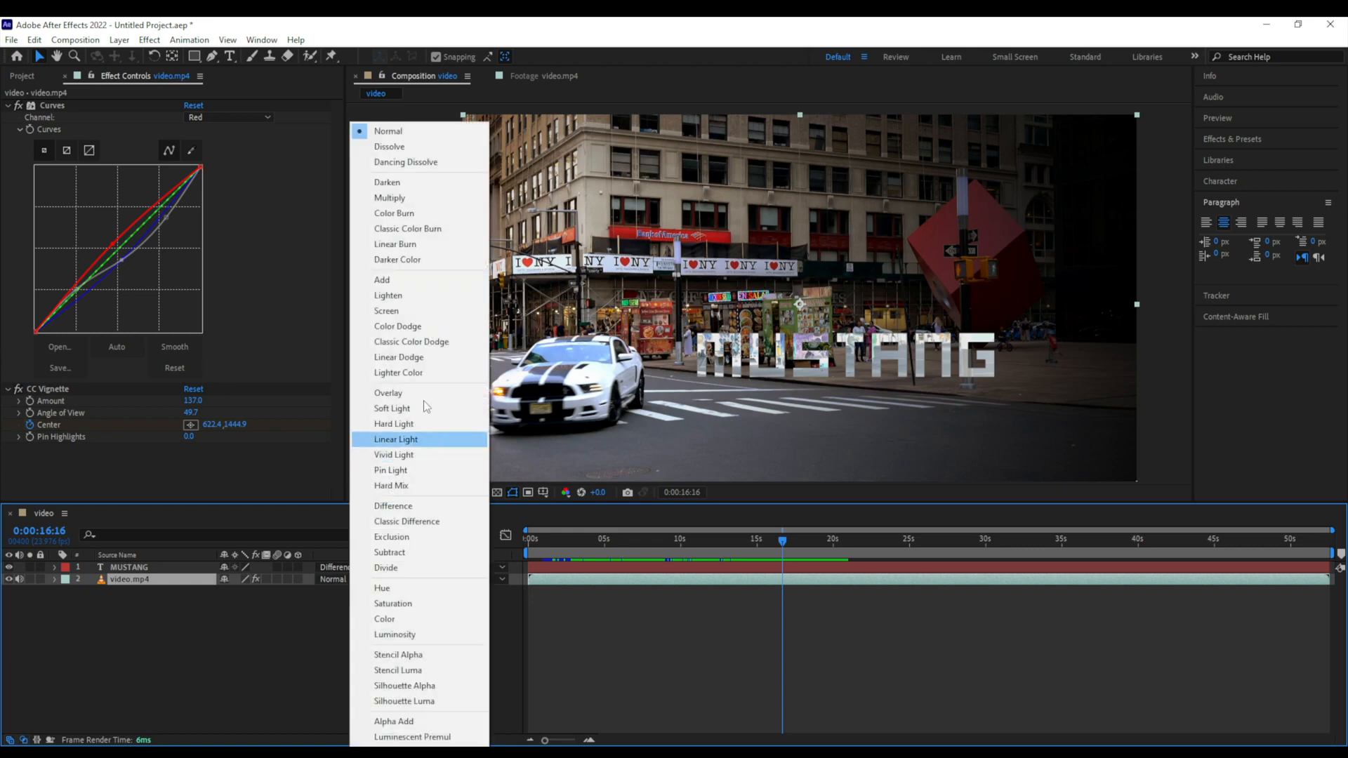
{"action": "left_click", "coordinate": [422, 408]}
{"action": "left_click", "coordinate": [338, 580]}
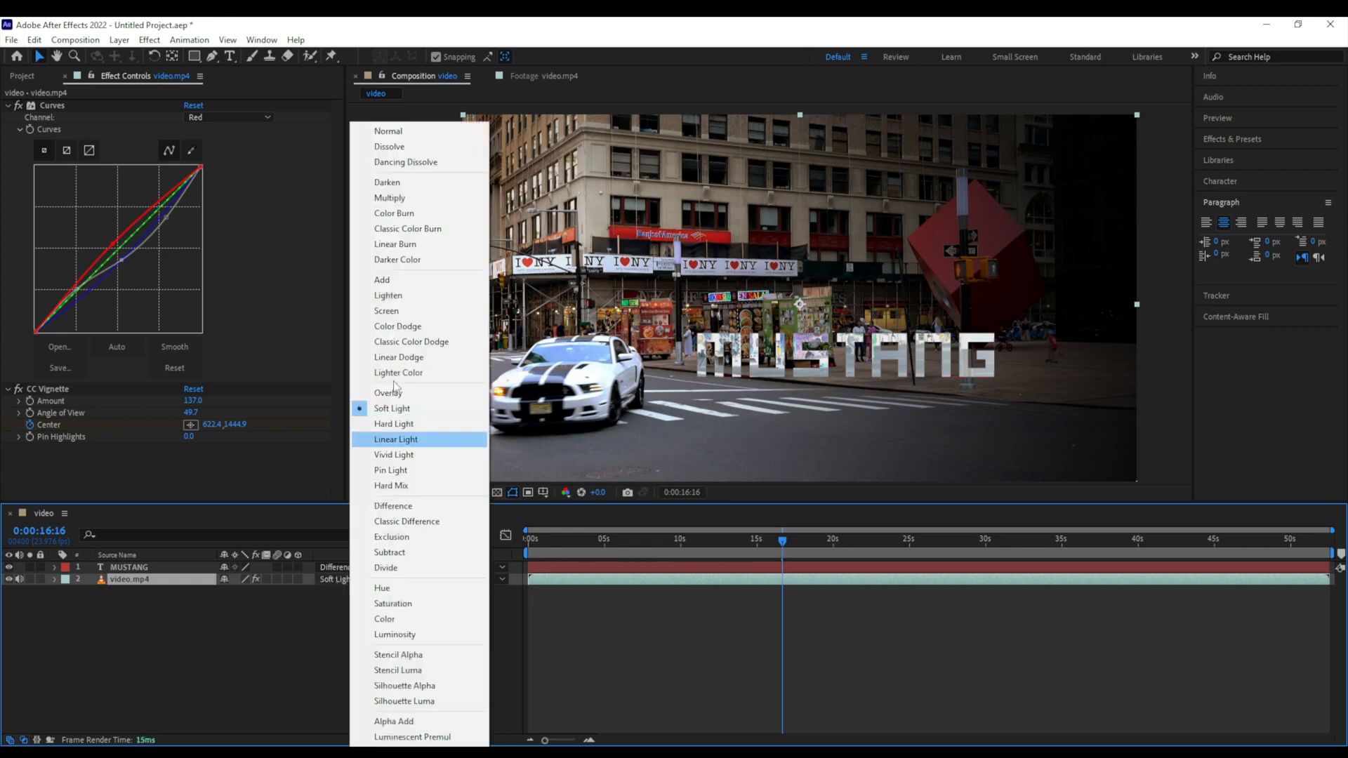
{"action": "left_click", "coordinate": [397, 199]}
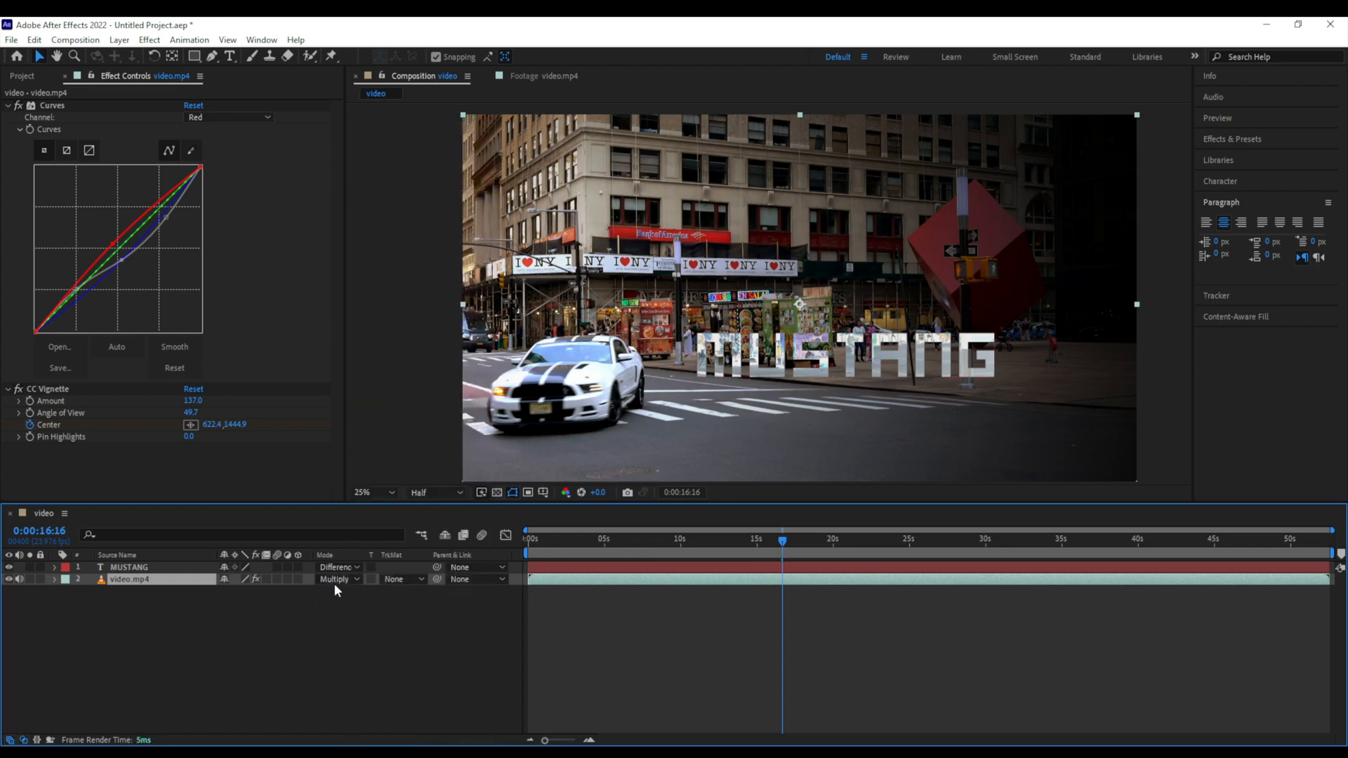
{"action": "left_click", "coordinate": [337, 580]}
{"action": "left_click", "coordinate": [394, 147]}
{"action": "left_click", "coordinate": [342, 578]}
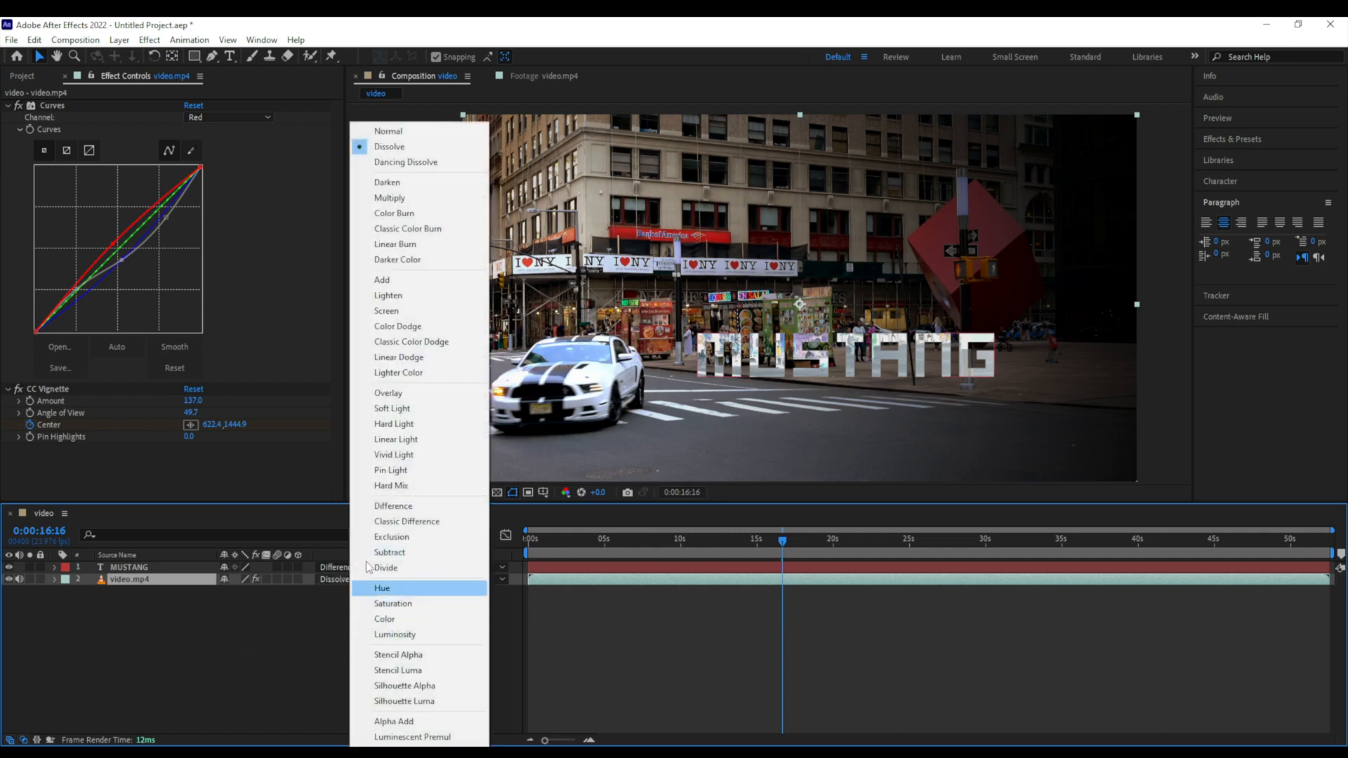
{"action": "left_click", "coordinate": [388, 131]}
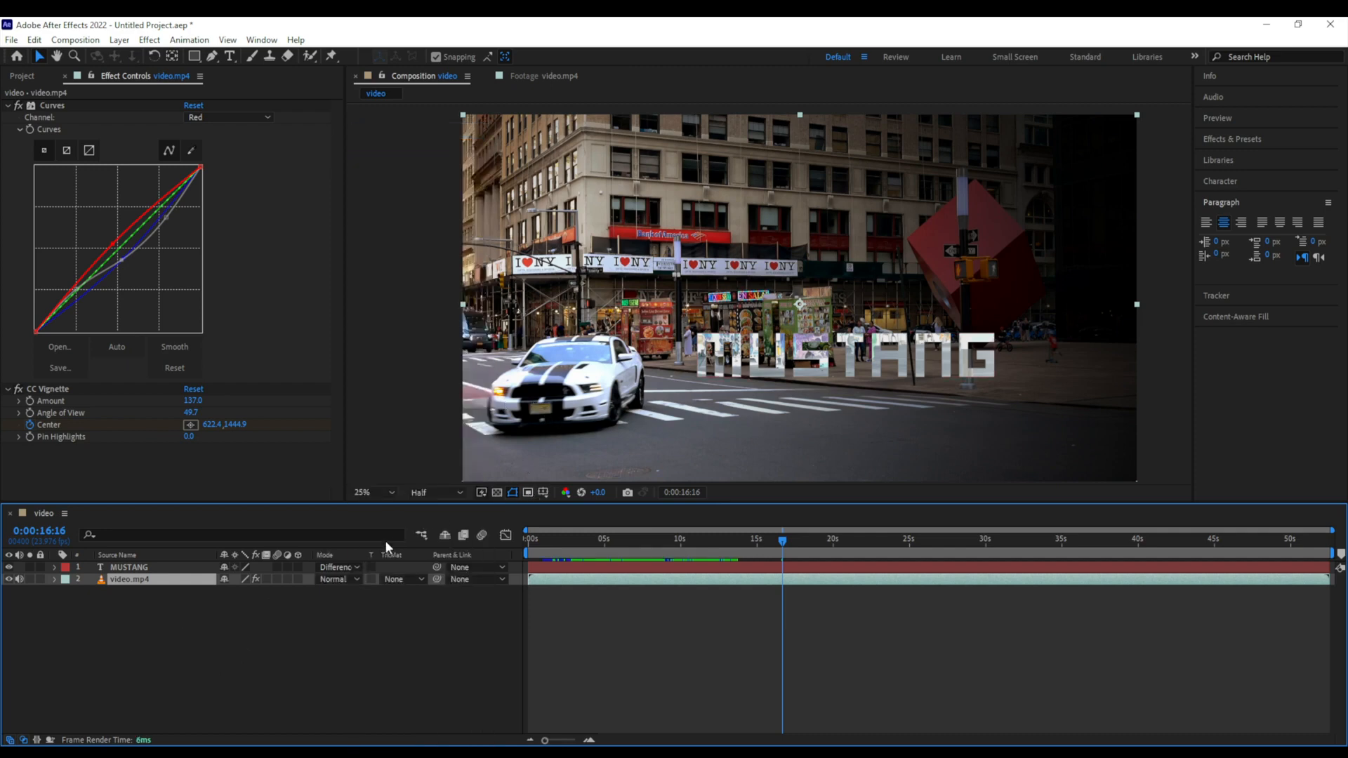
- Reset the MUSTANG text layer's blending mode to Normal
{"action": "left_click", "coordinate": [198, 567]}
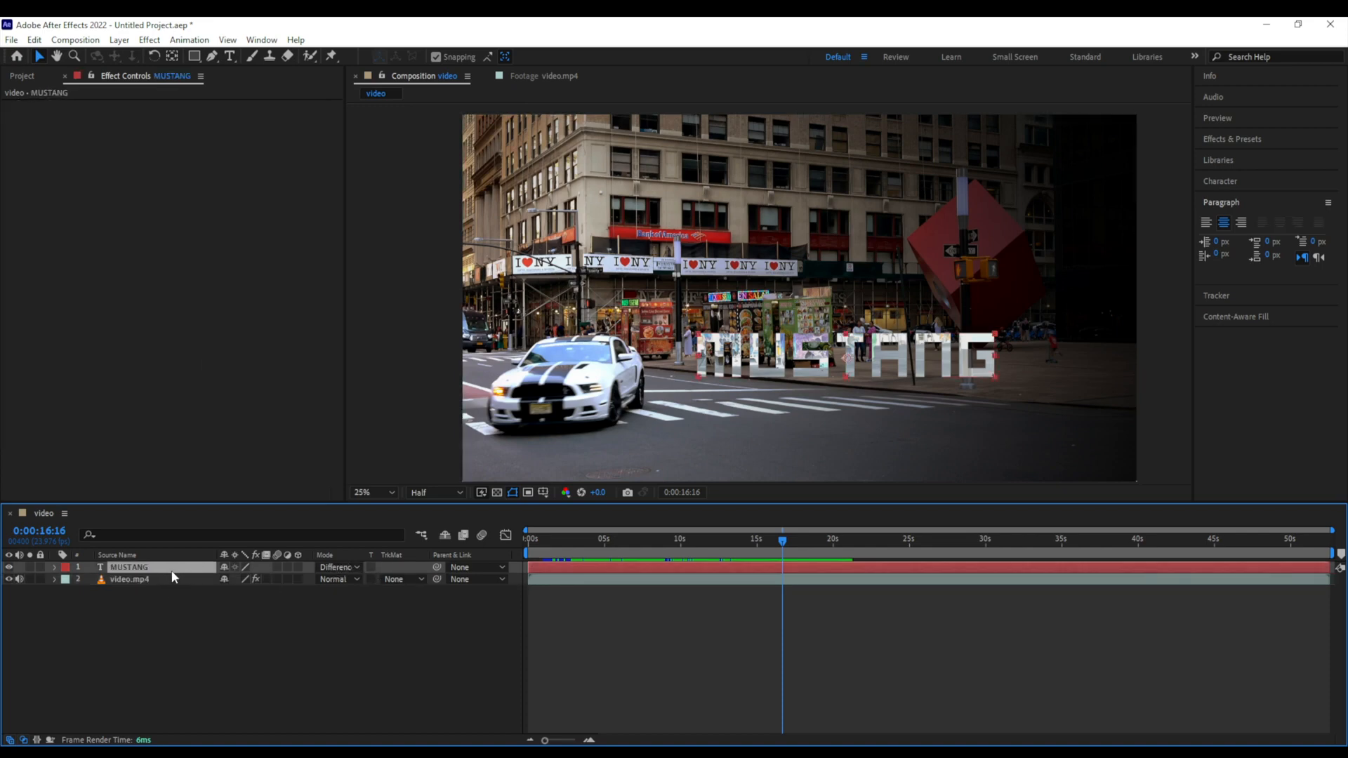
{"action": "left_click", "coordinate": [333, 569]}
{"action": "left_click", "coordinate": [414, 132]}
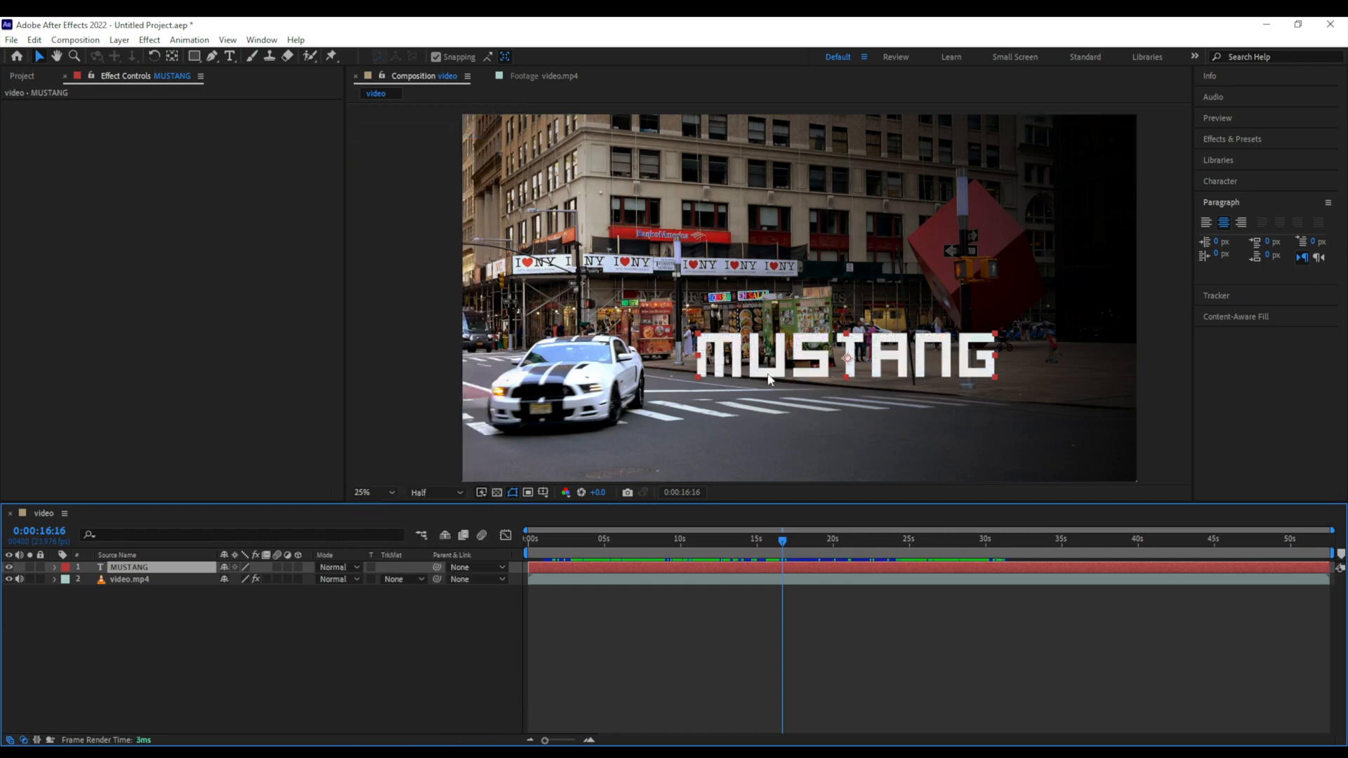
- Show the Info readout and compare the title's pixel colors using the Difference, Subtract and Screen blending modes on the MUSTANG layer
{"action": "left_click", "coordinate": [1241, 76]}
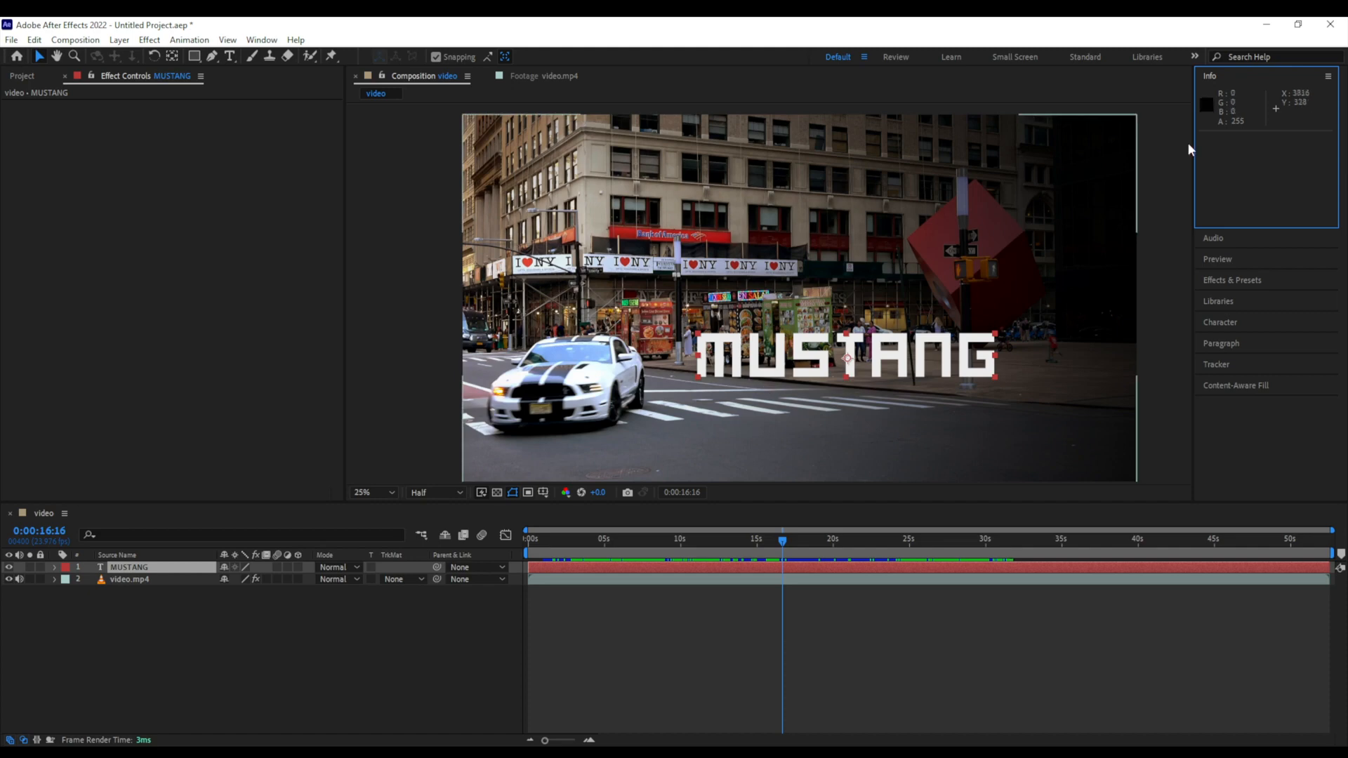
{"action": "left_click", "coordinate": [770, 382]}
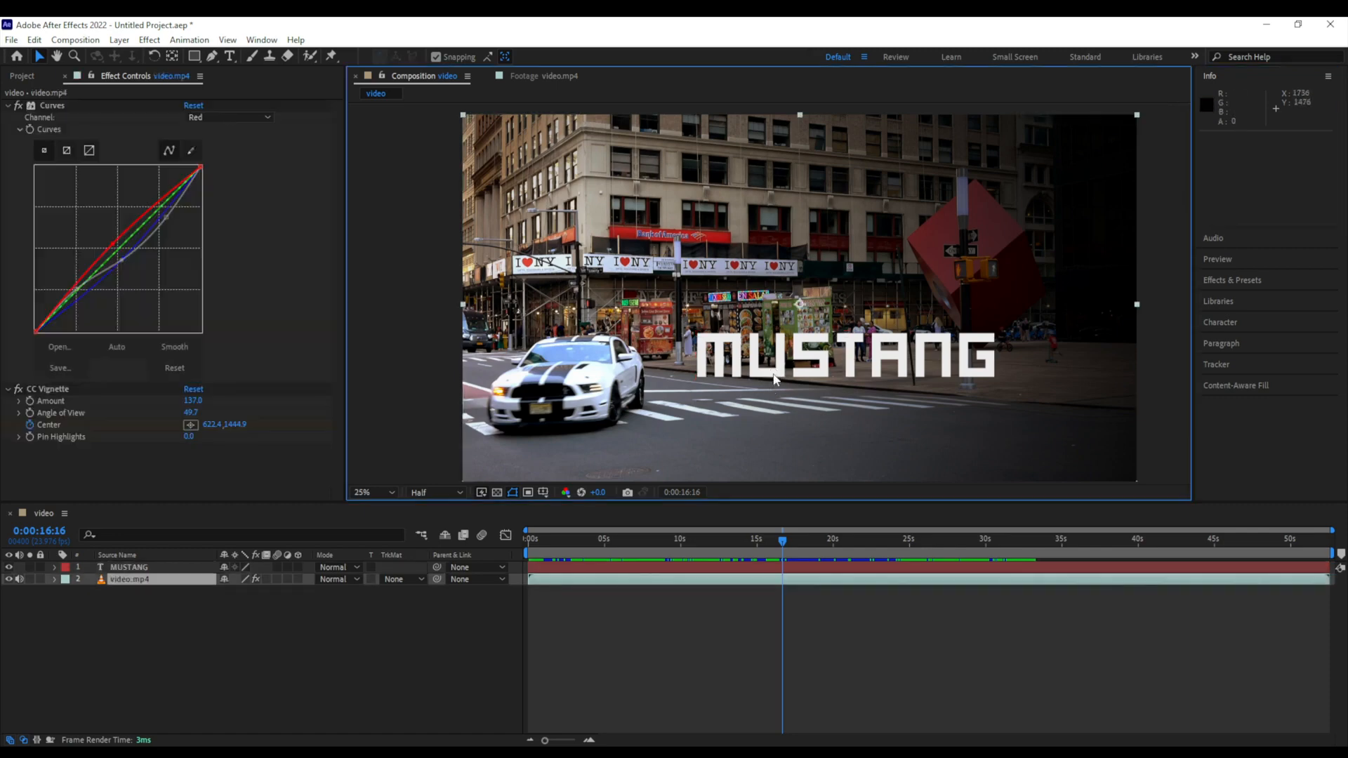
{"action": "left_click", "coordinate": [341, 568]}
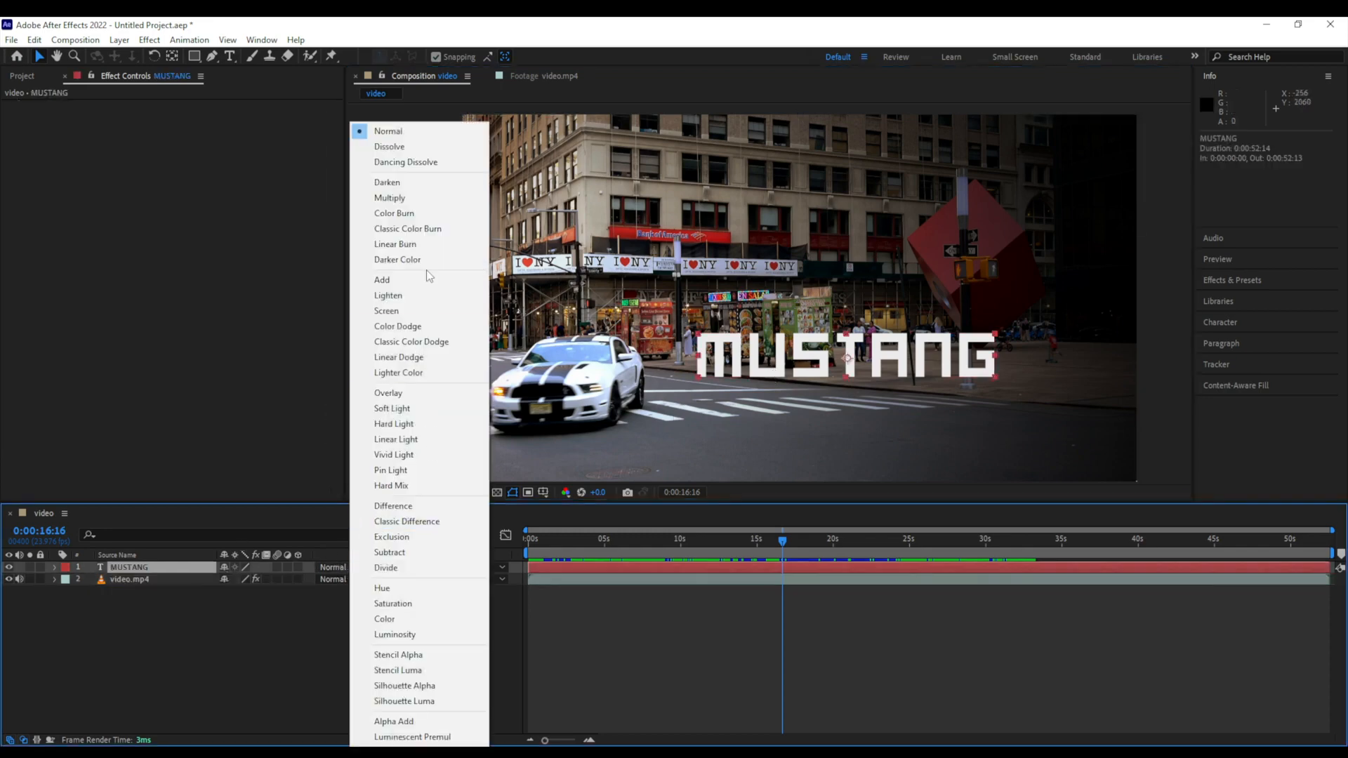
{"action": "left_click", "coordinate": [421, 505]}
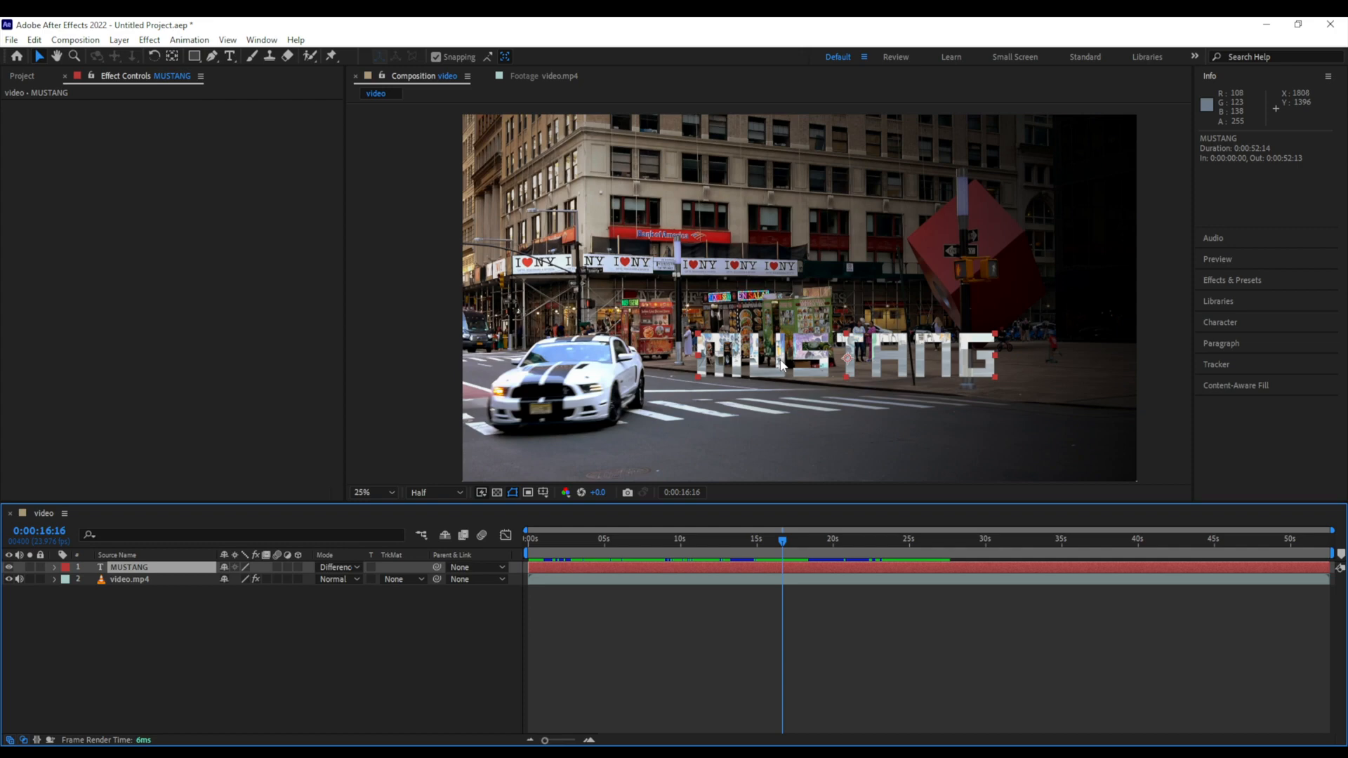
{"action": "left_click", "coordinate": [356, 567]}
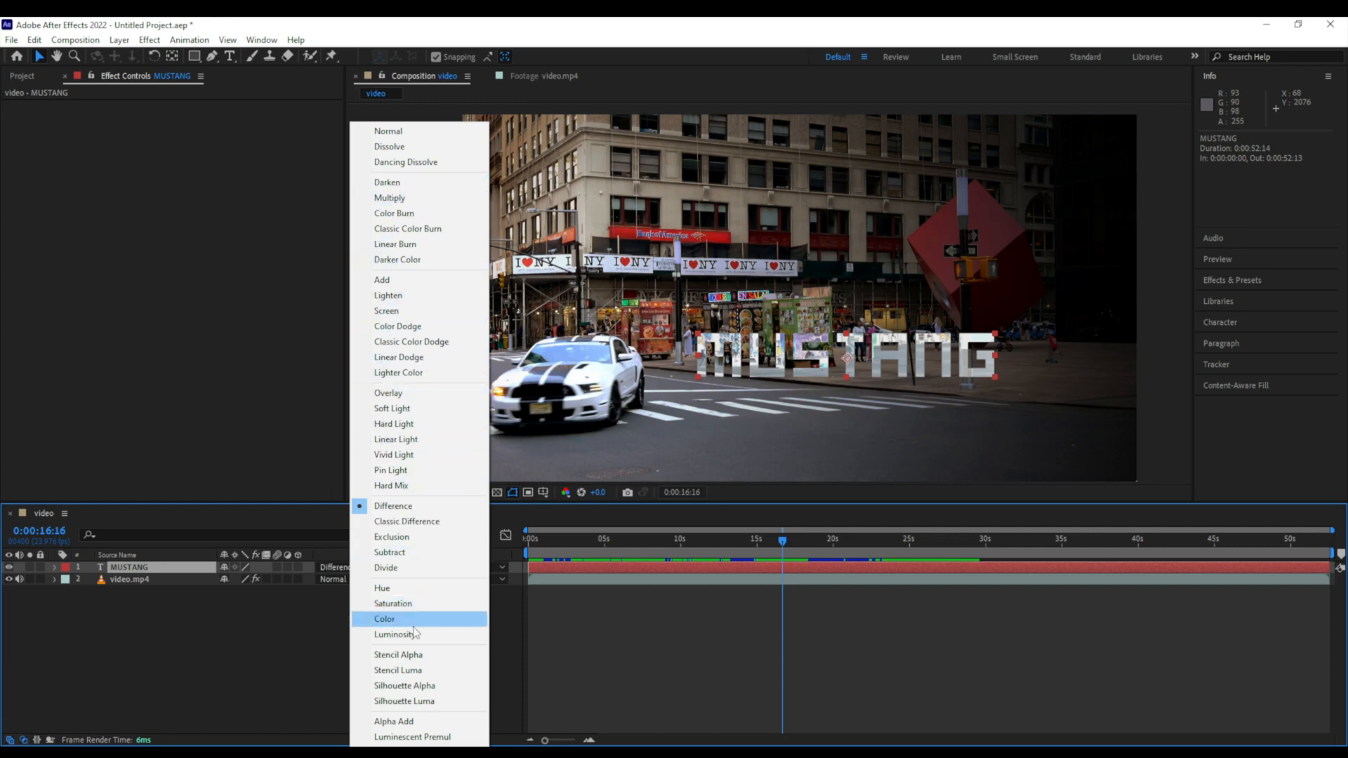
{"action": "left_click", "coordinate": [403, 552]}
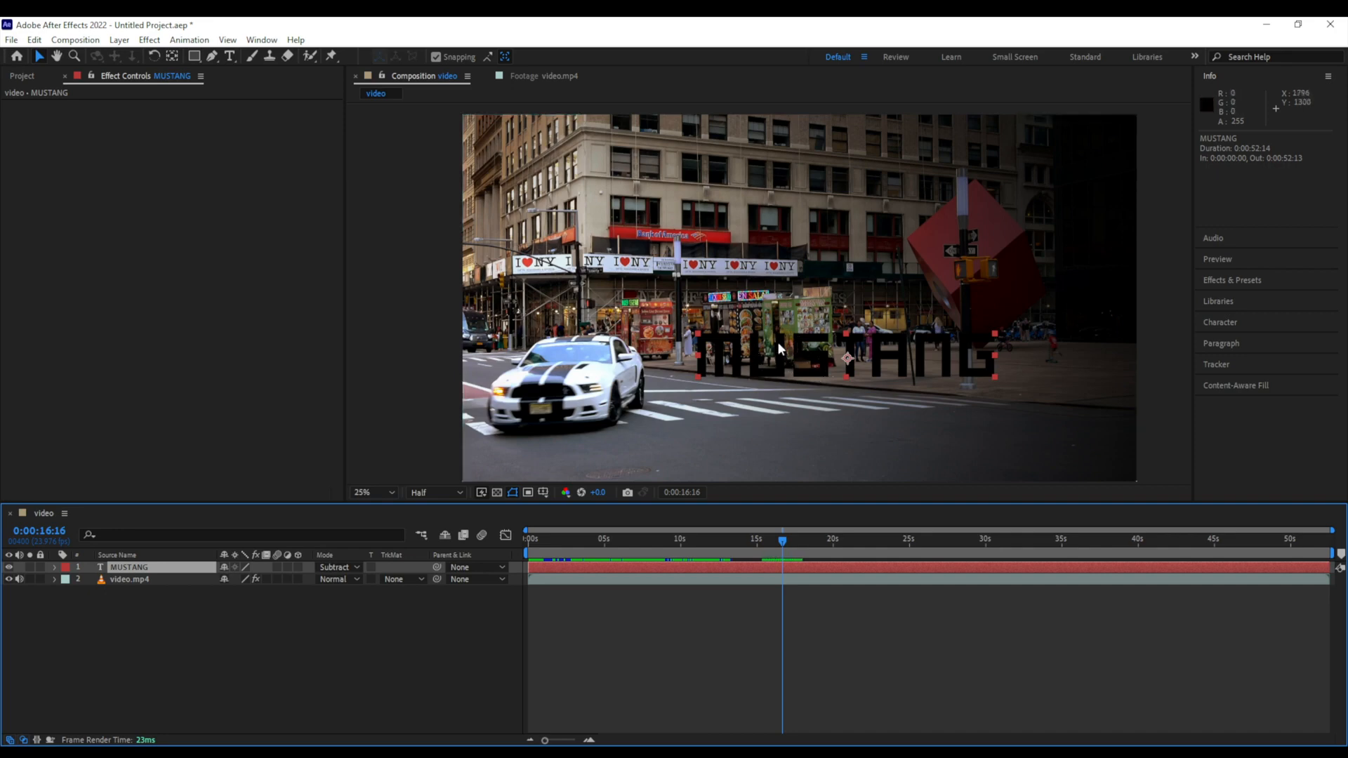
{"action": "left_click", "coordinate": [332, 570]}
{"action": "left_click", "coordinate": [429, 311]}
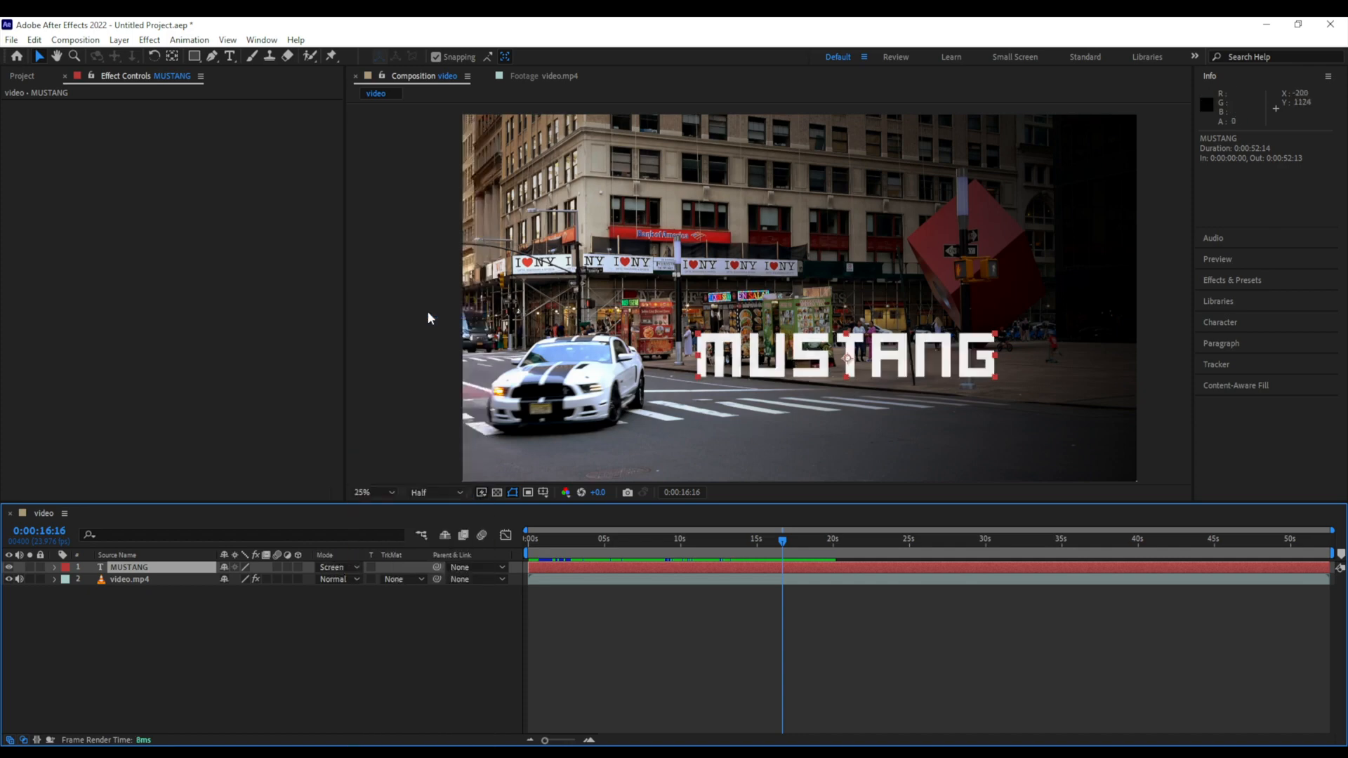
- Set the MUSTANG layer's blending mode to Overlay and move the title down onto the road, centered at position 1920, 1904
{"action": "left_click", "coordinate": [336, 567]}
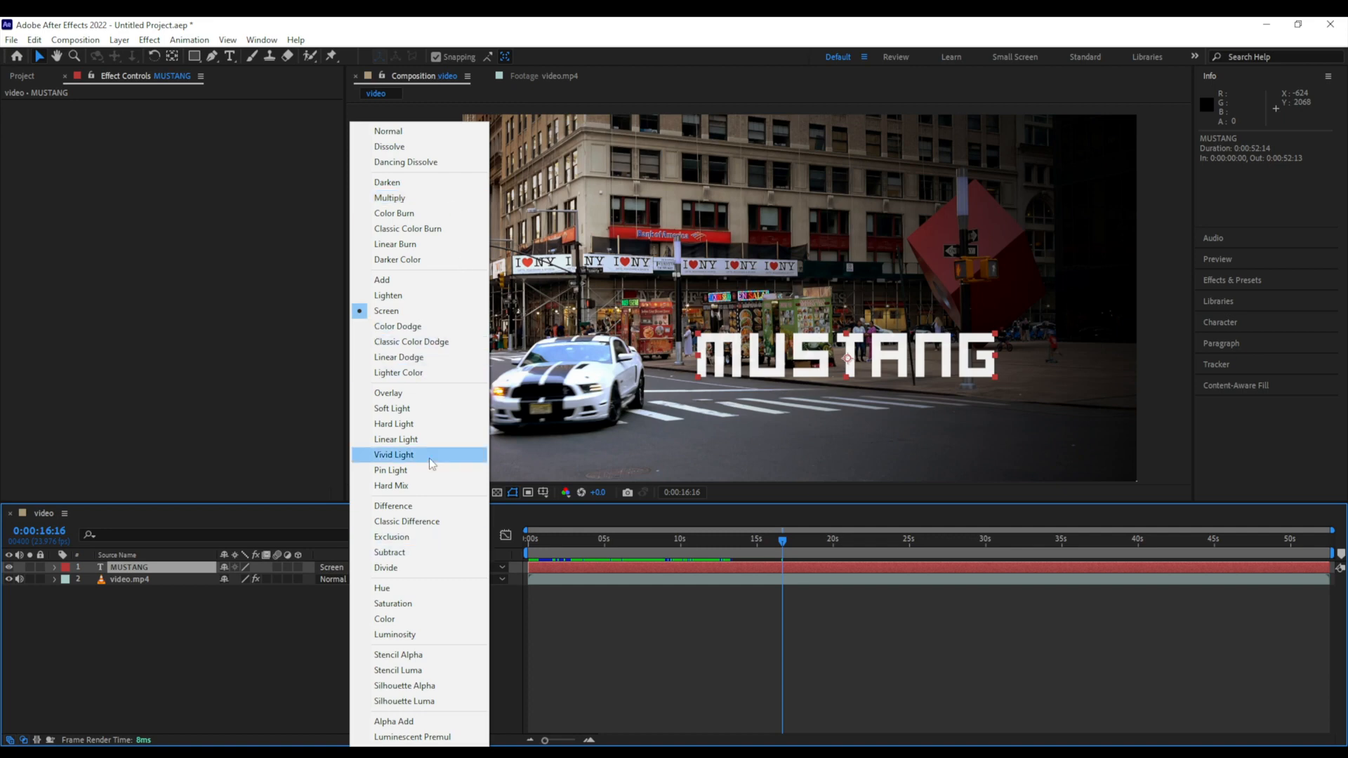
{"action": "left_click", "coordinate": [423, 394]}
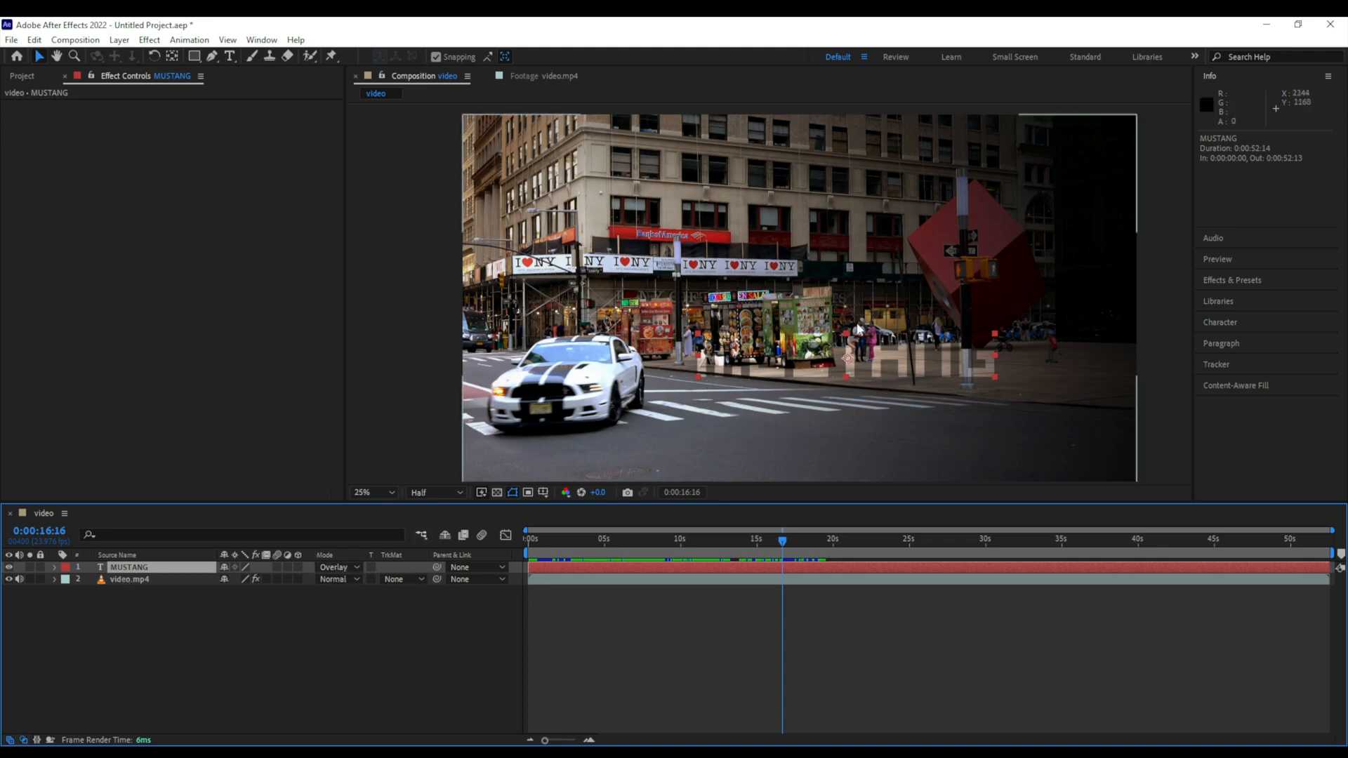
{"action": "left_click_drag", "start_coordinate": [883, 366], "coordinate": [847, 457]}
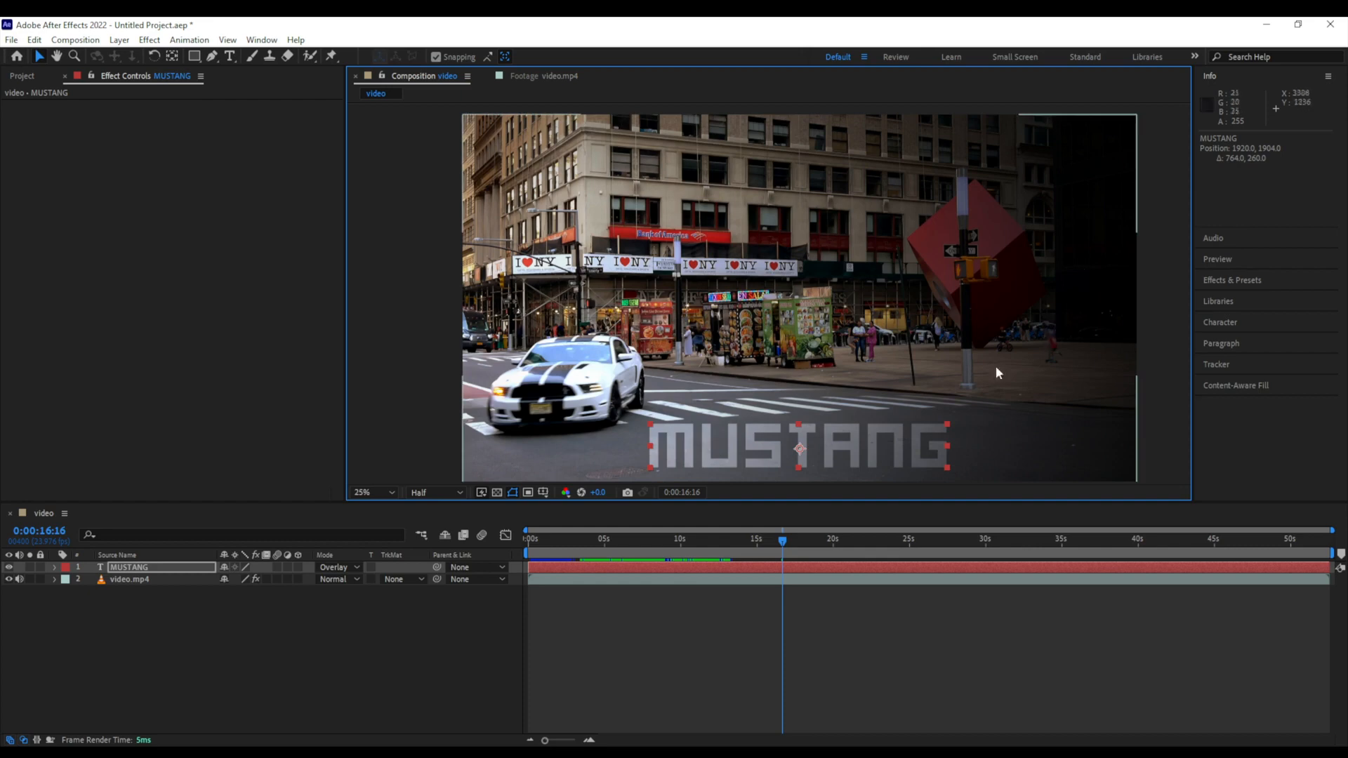
{"action": "left_click", "coordinate": [600, 593]}
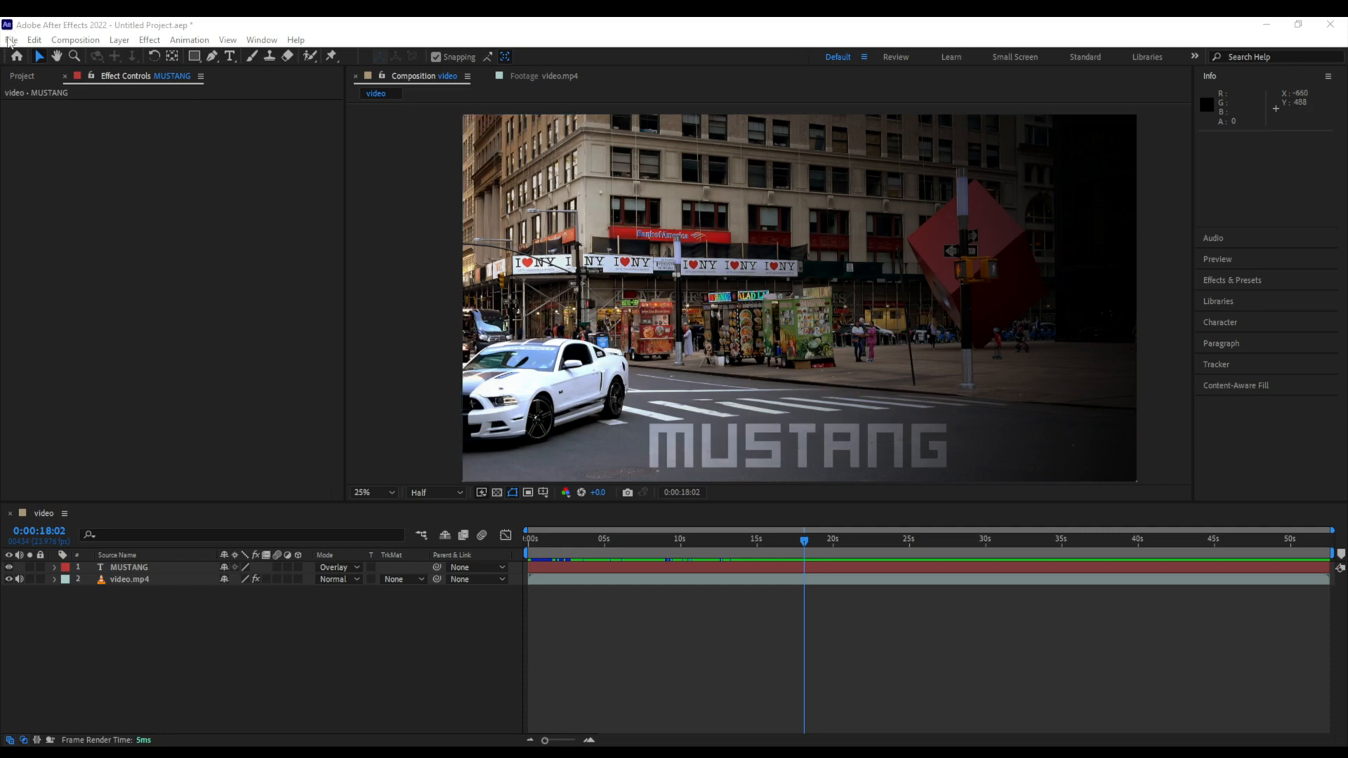
- Save the project as Intro.aep in the After Effects folder on drive E, and select the video.mp4 layer in the composition
{"action": "left_click", "coordinate": [11, 40]}
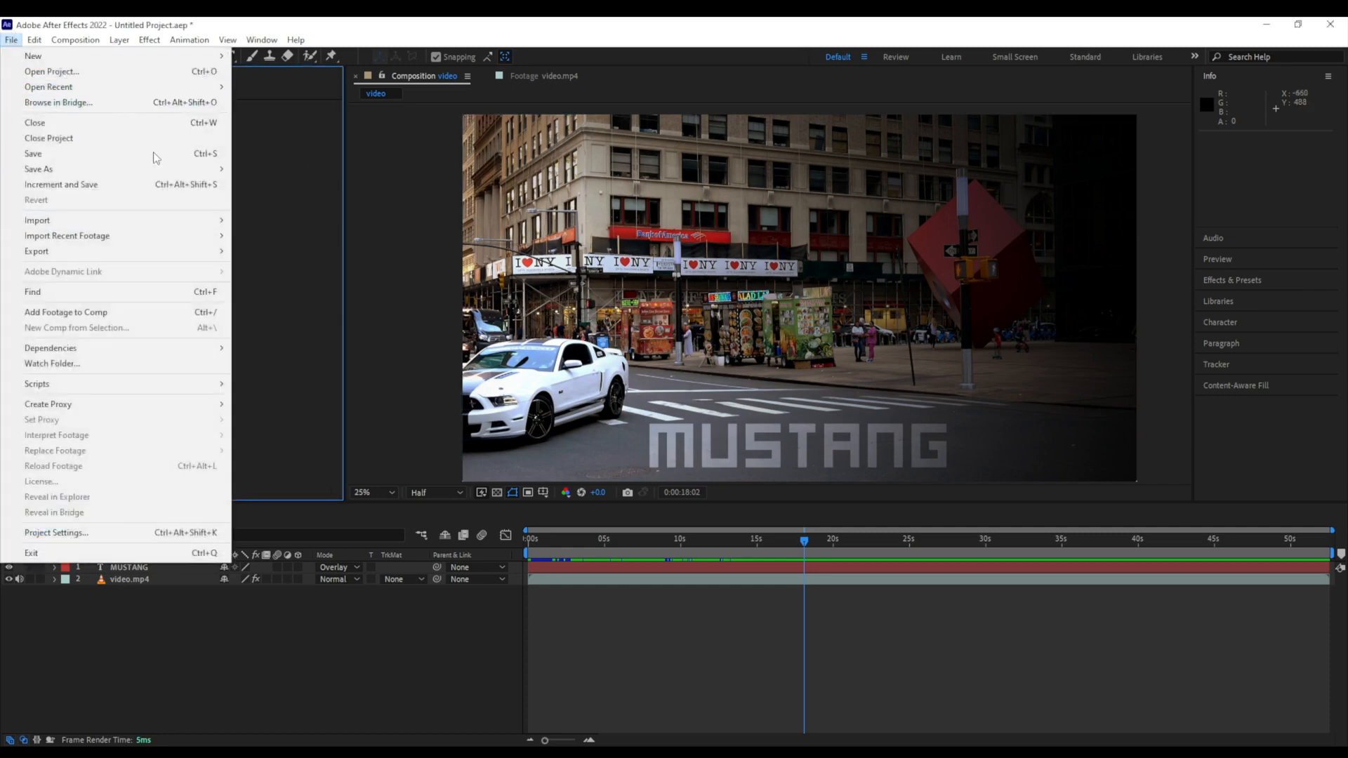
{"action": "mouse_move", "coordinate": [137, 173]}
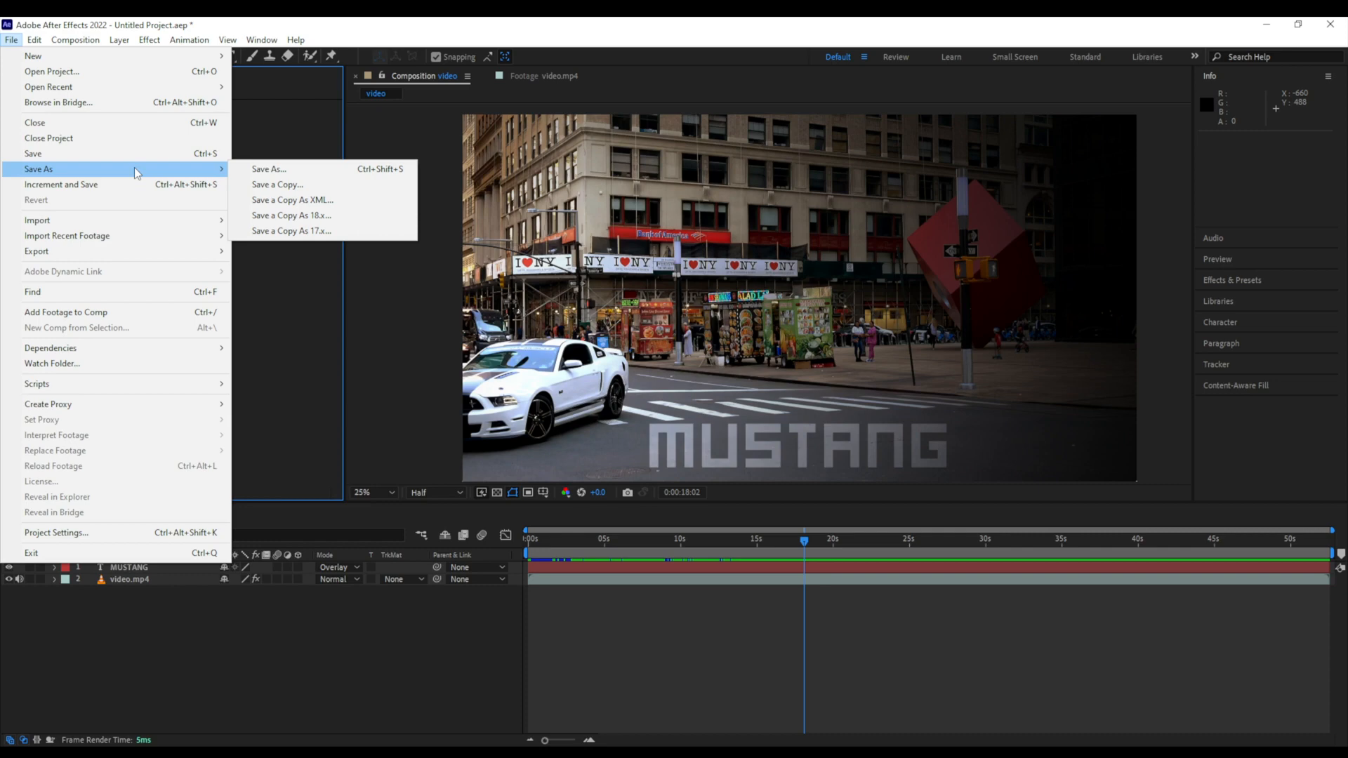
{"action": "left_click", "coordinate": [270, 169]}
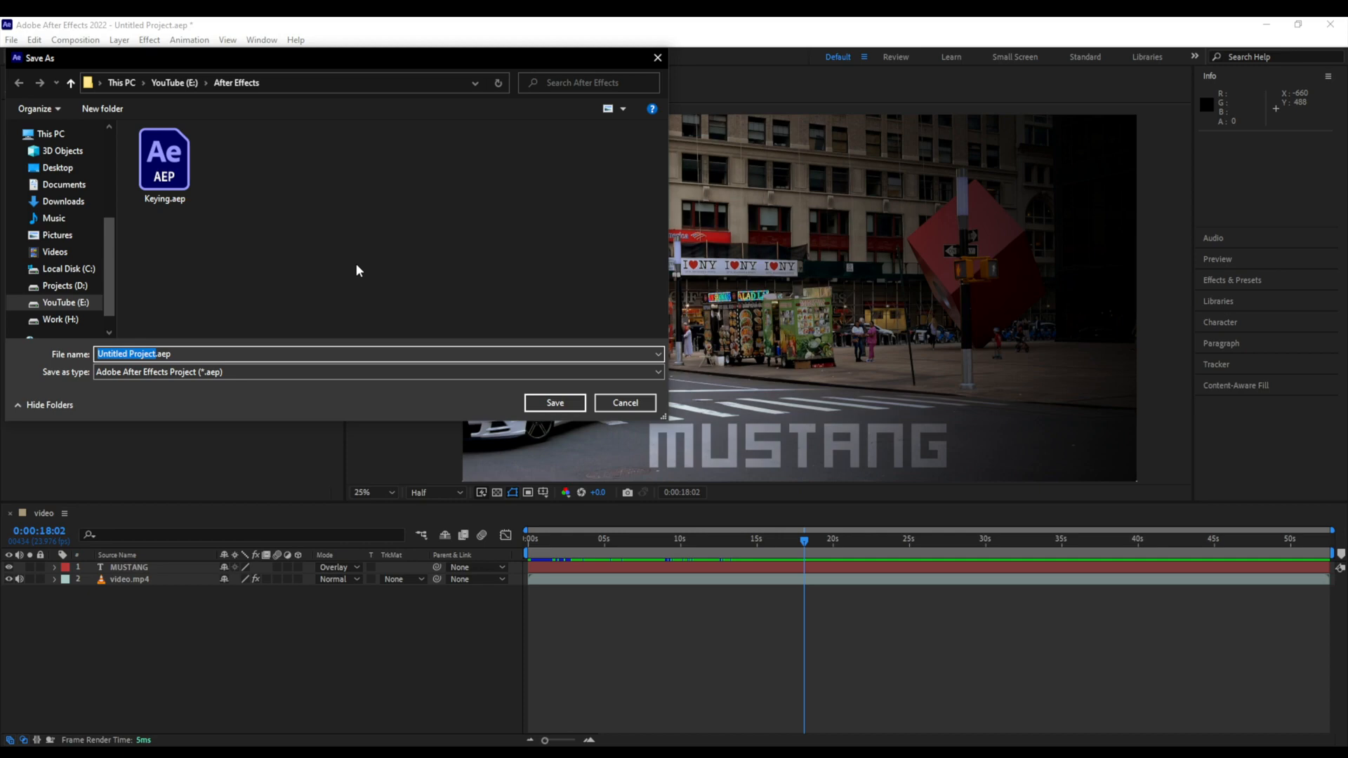
{"action": "key", "text": "BackSpace"}
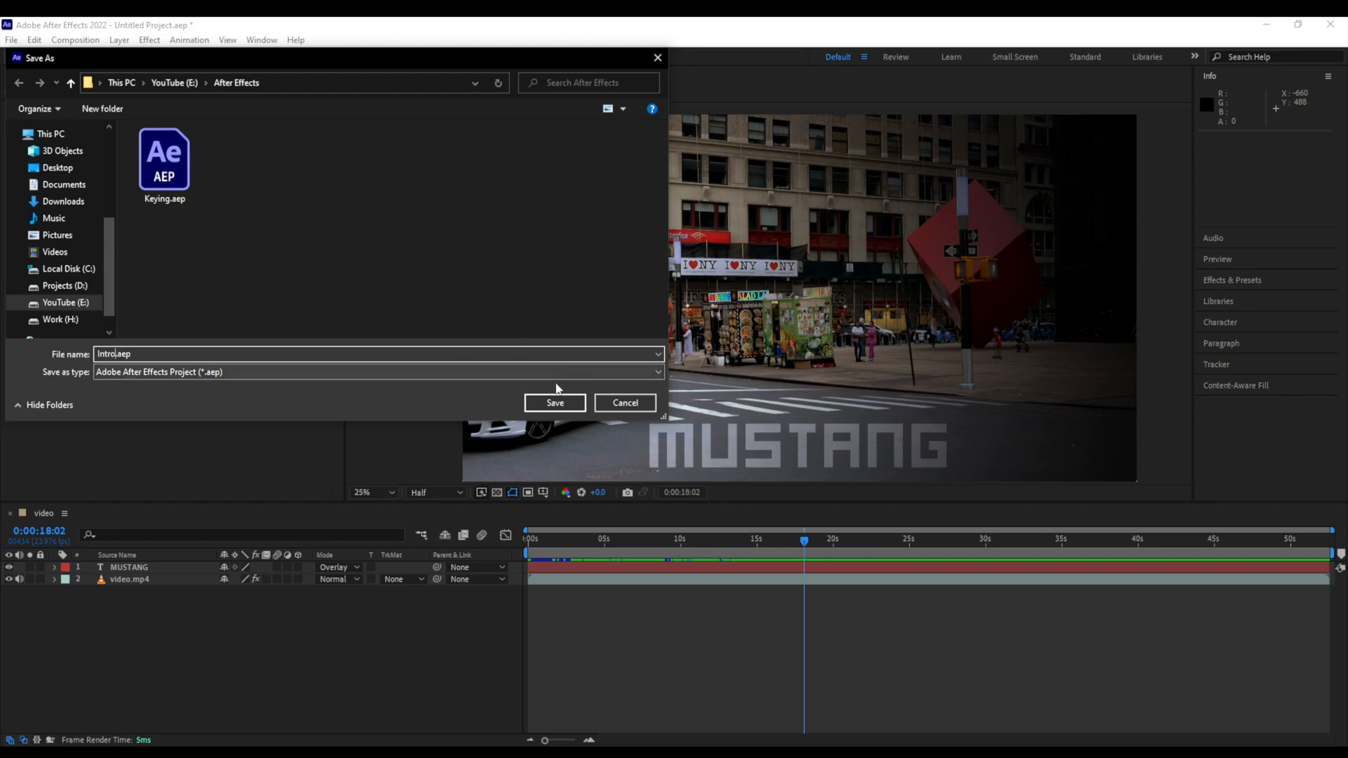
{"action": "left_click", "coordinate": [554, 404]}
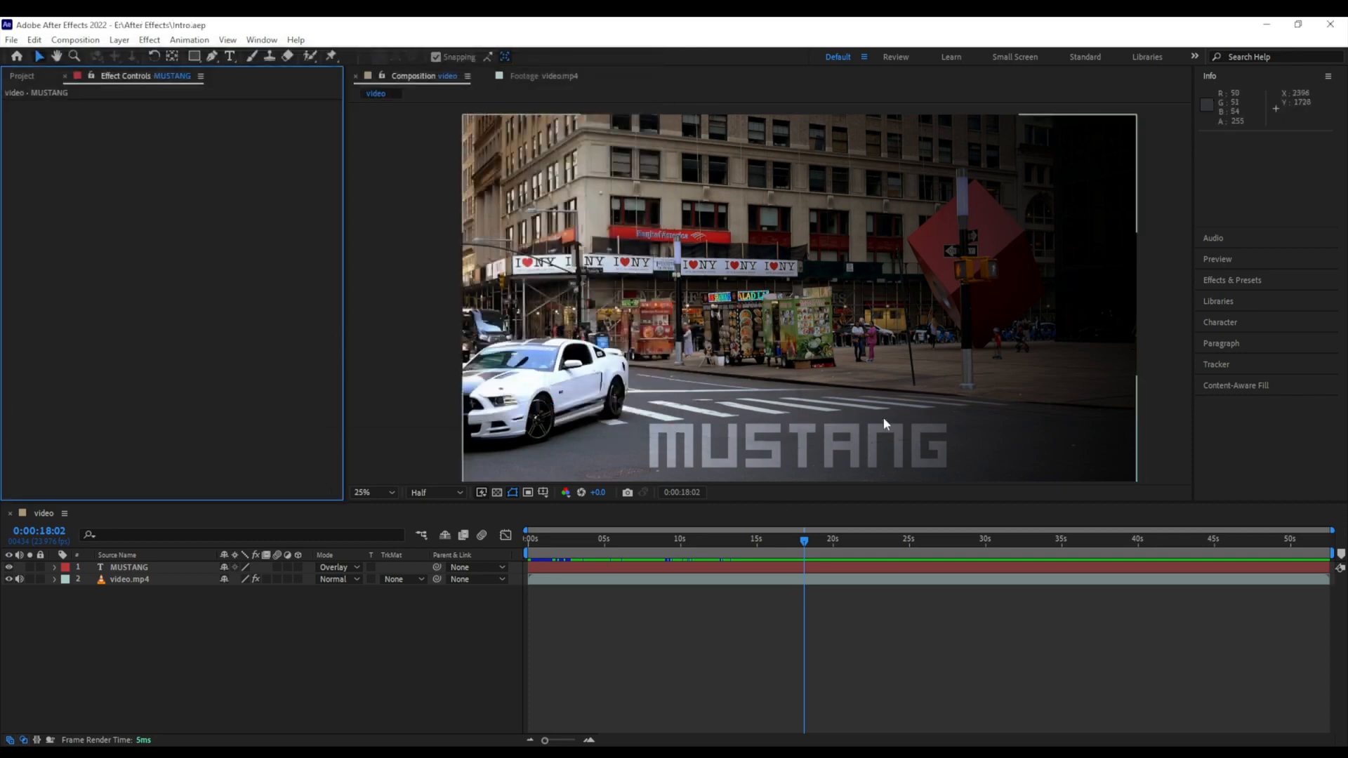
{"action": "left_click", "coordinate": [688, 423]}
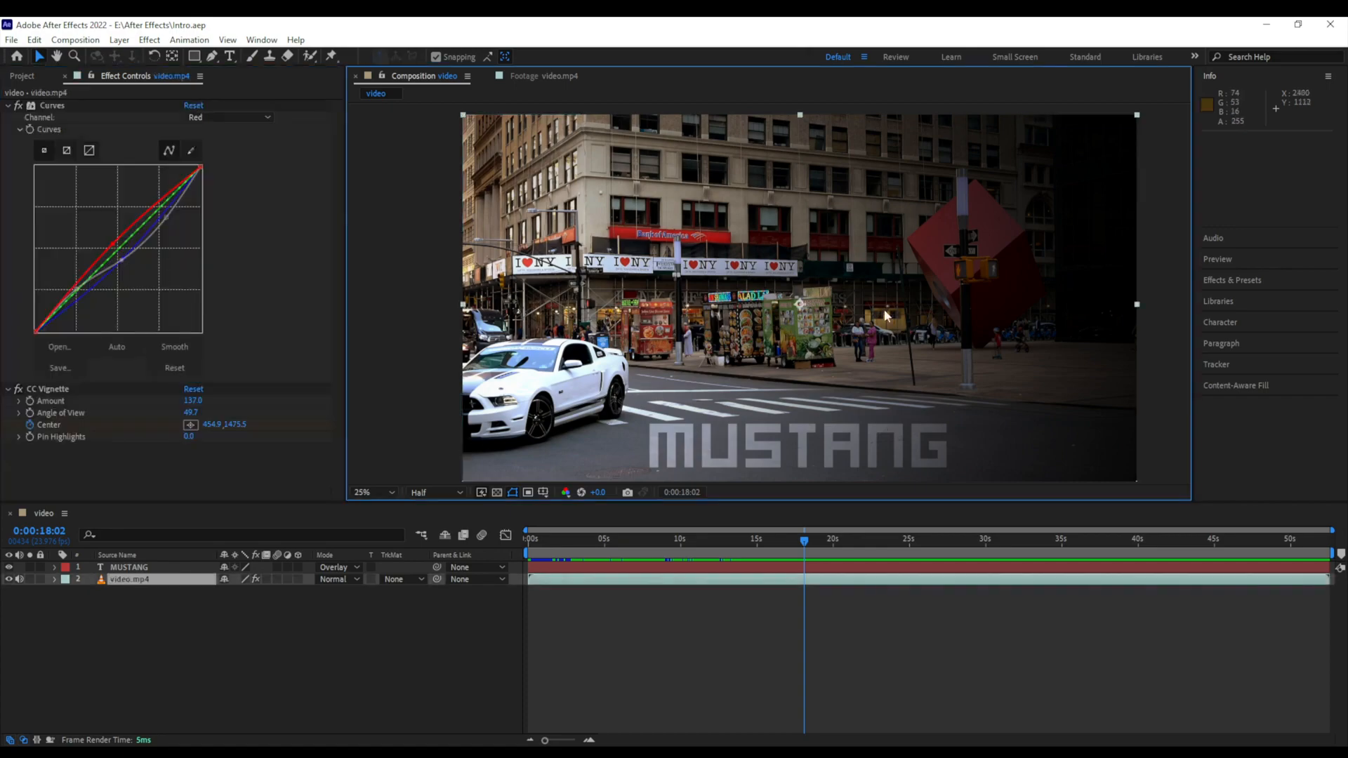